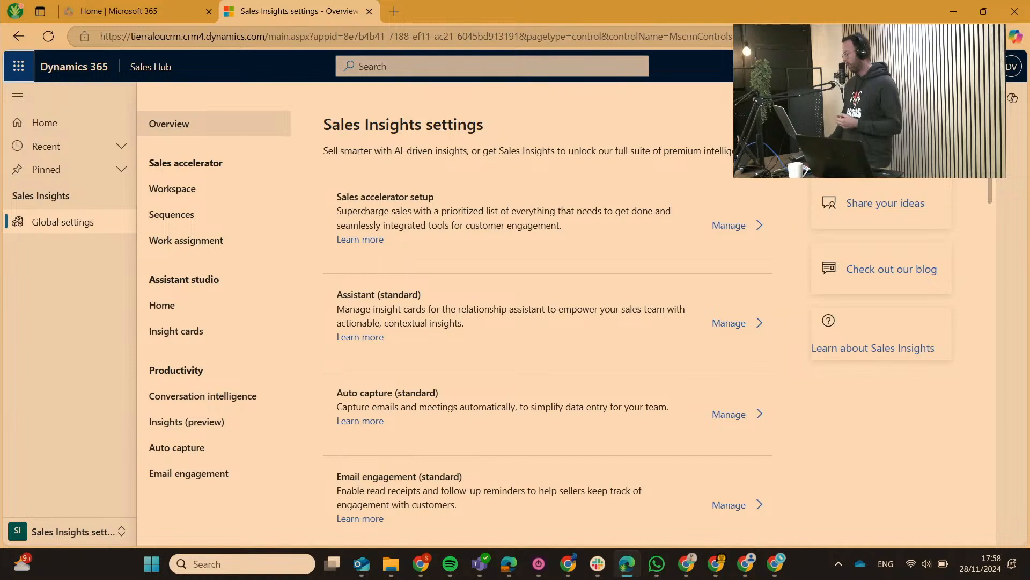
- Switch to the Titan D365 CRM DEMO browser profile and open the Microsoft 365 home page there
left_click(15, 11)
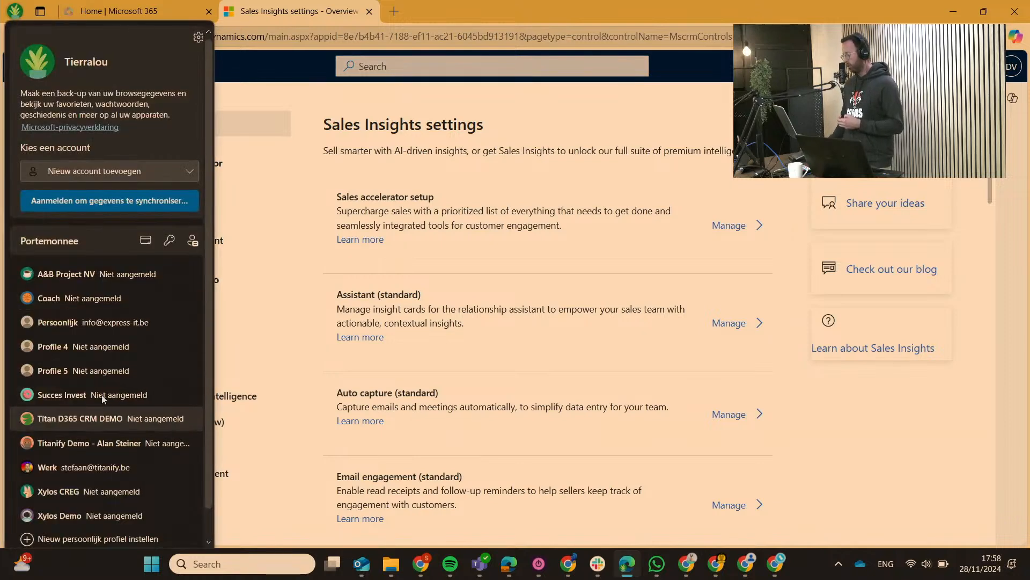
scroll(96, 342, "down", 1)
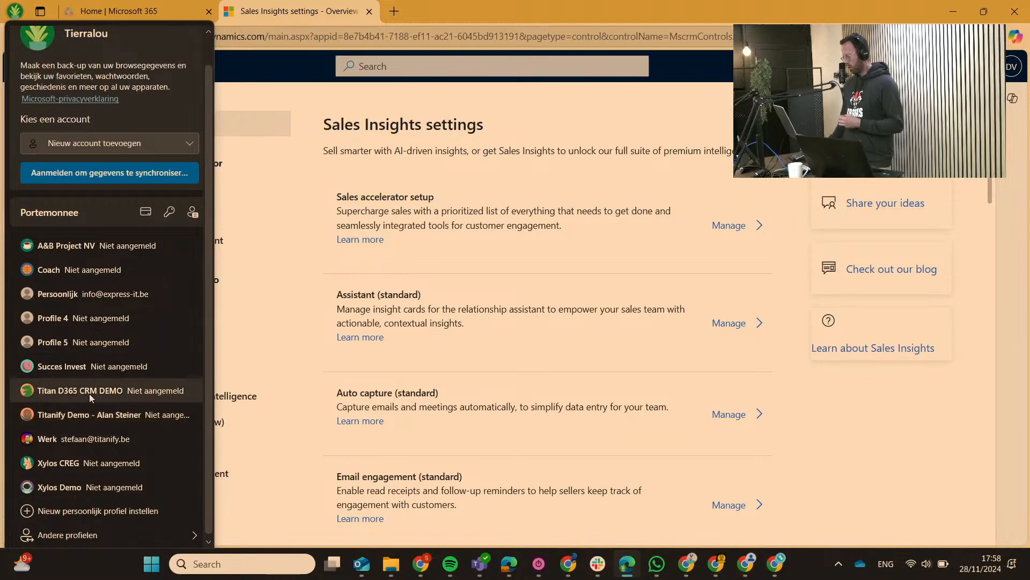
left_click(89, 392)
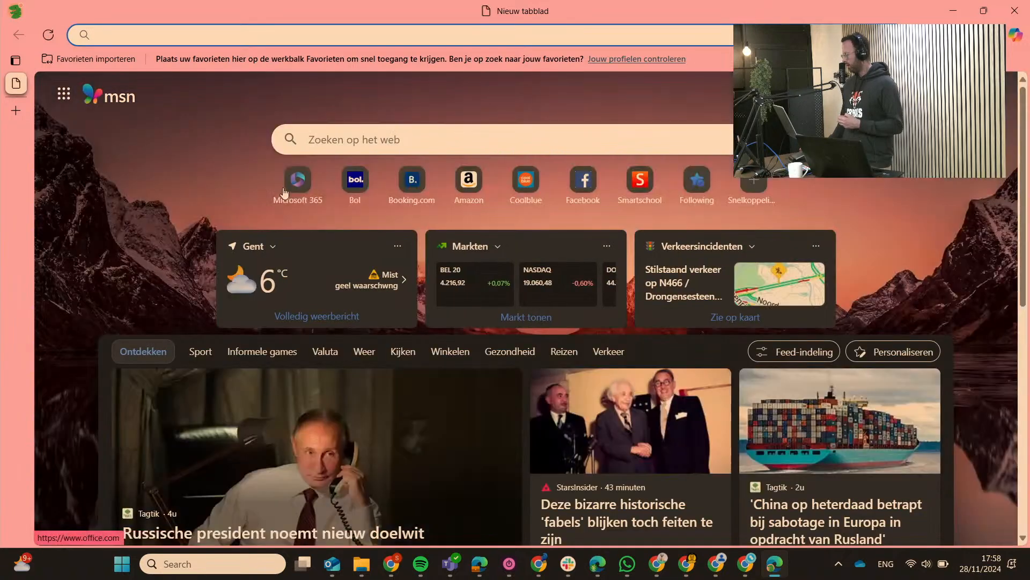
left_click(283, 187)
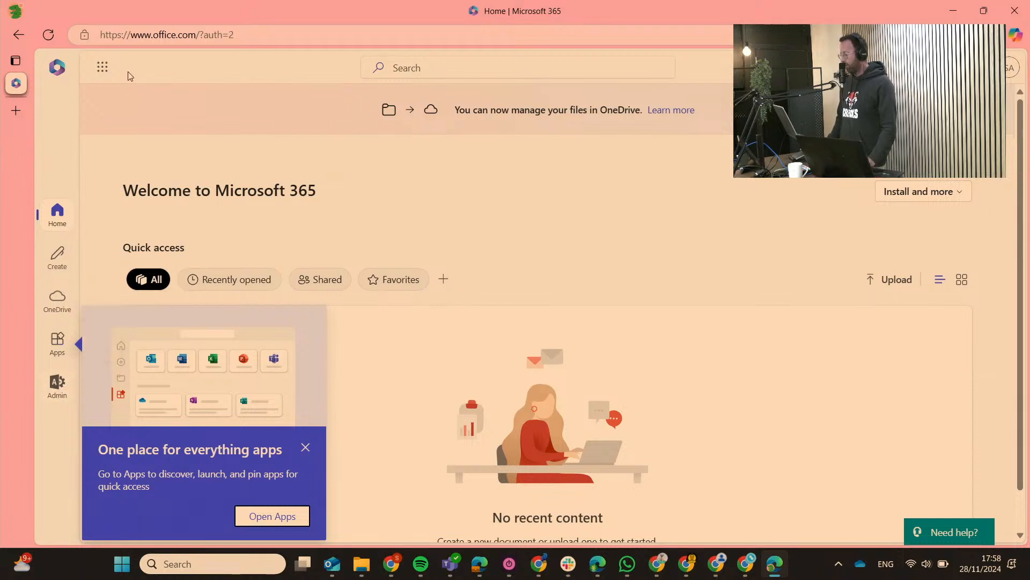
- Dismiss the "One place for everything apps" tip and display the Microsoft 365 app launcher
left_click(103, 68)
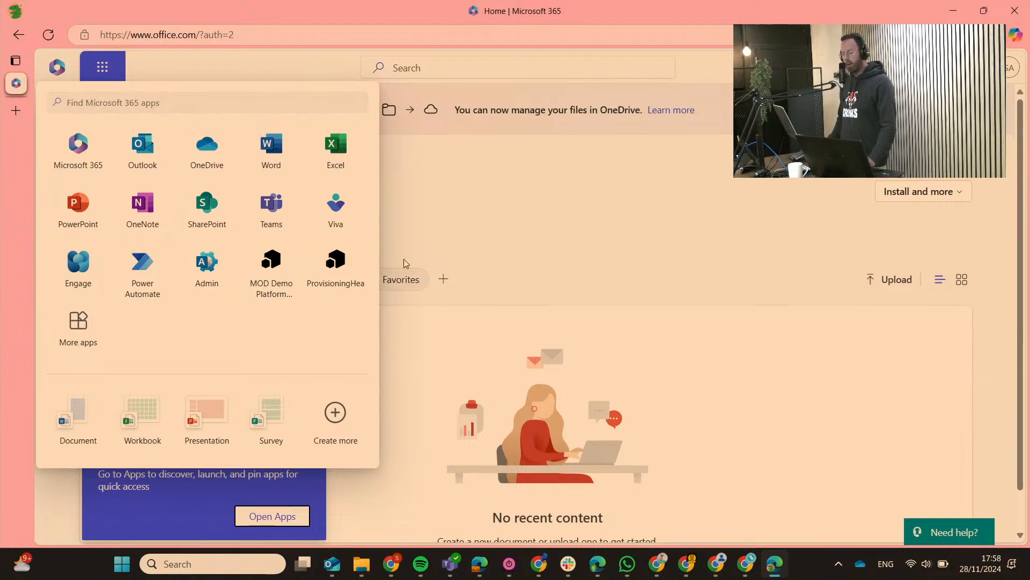
left_click(528, 238)
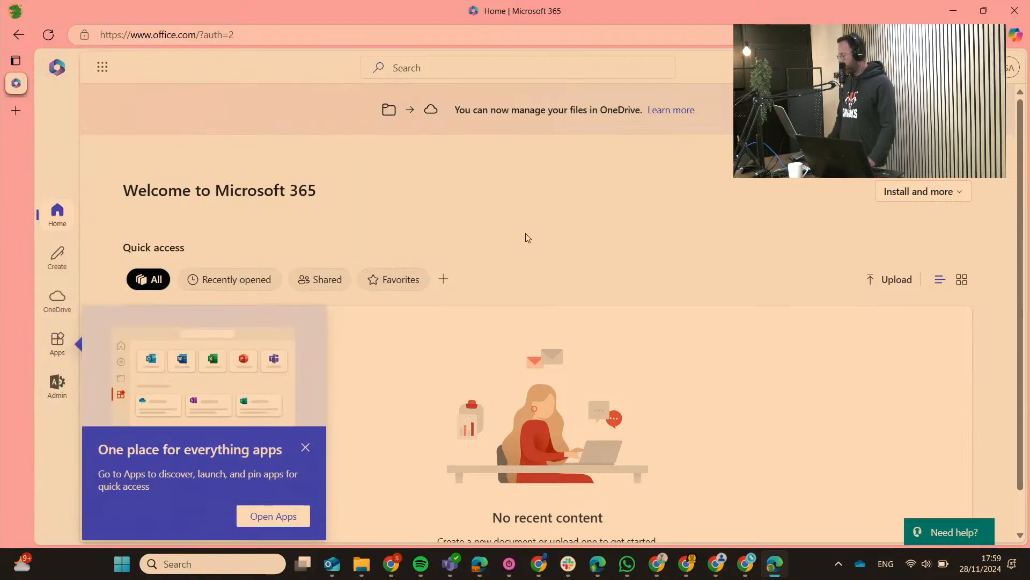
left_click(306, 447)
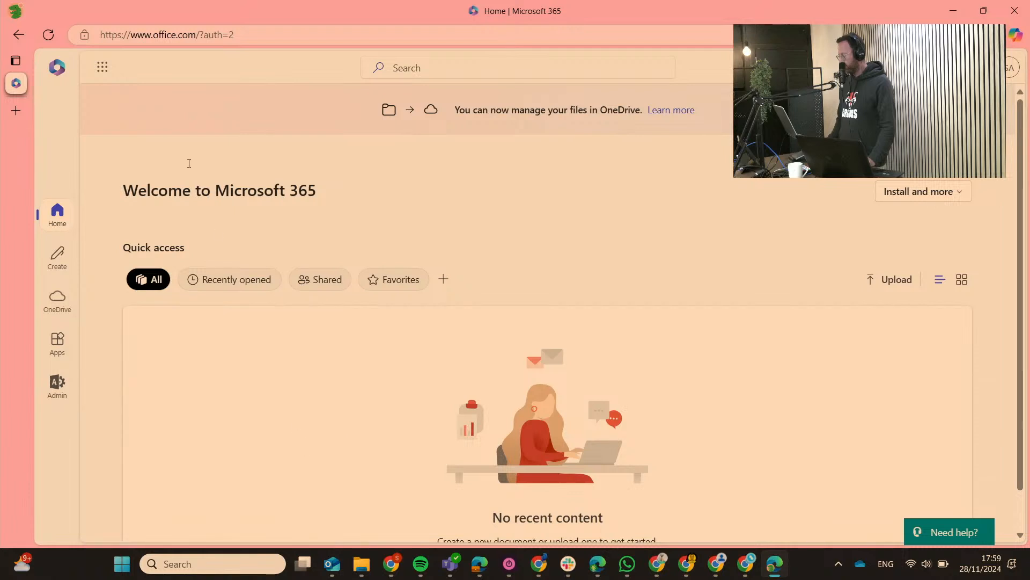
left_click(114, 75)
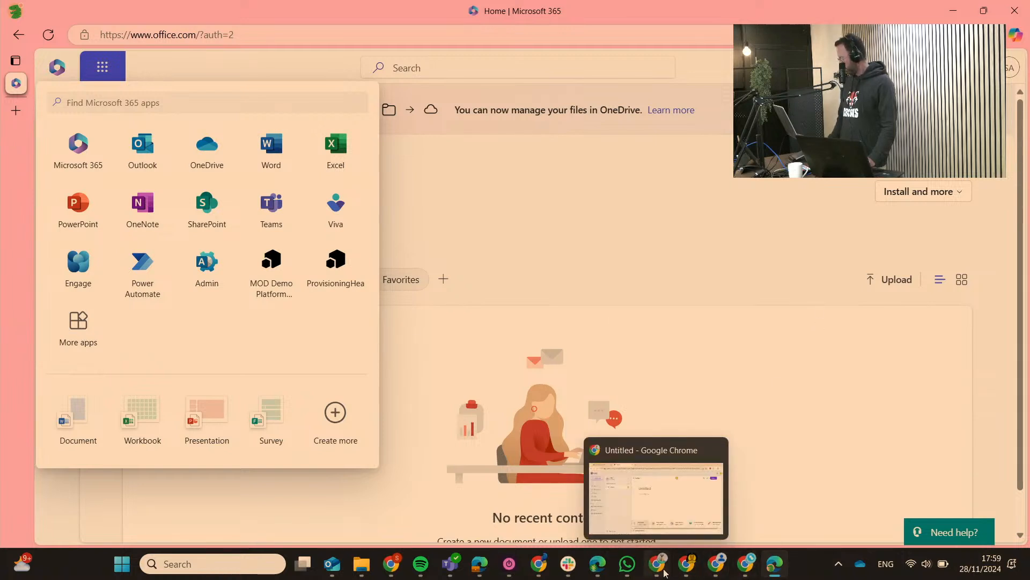
- Open Microsoft 365 home in the Tierralou browser window, compare its apps beside the demo profile's, and return to the demo window
mouse_move(541, 563)
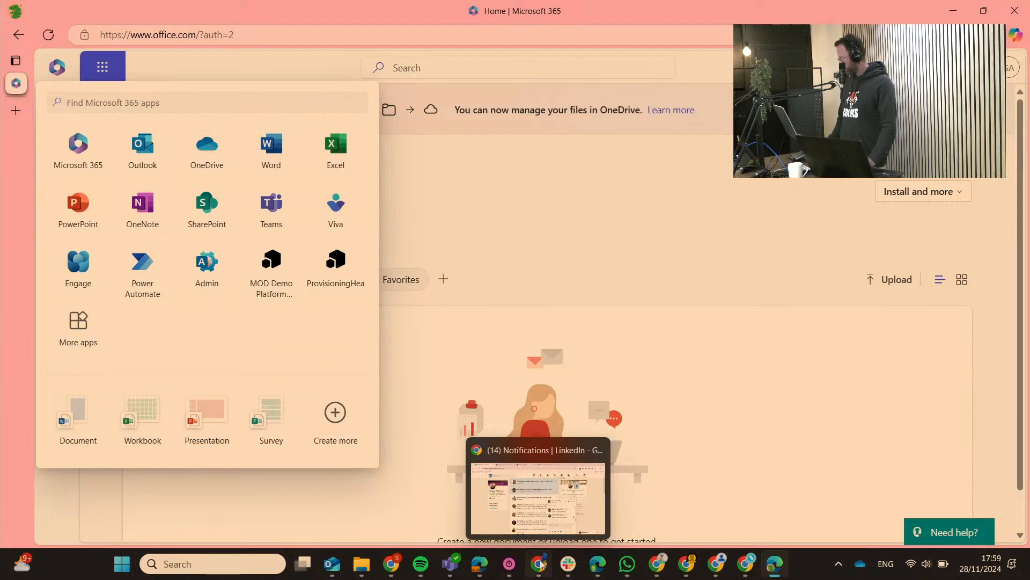
left_click(598, 564)
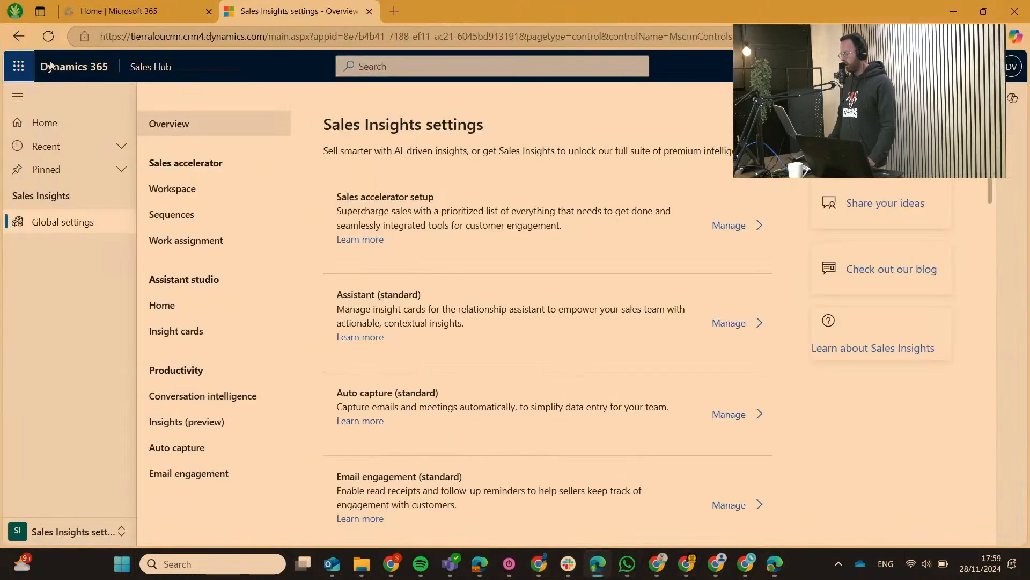
left_click(27, 68)
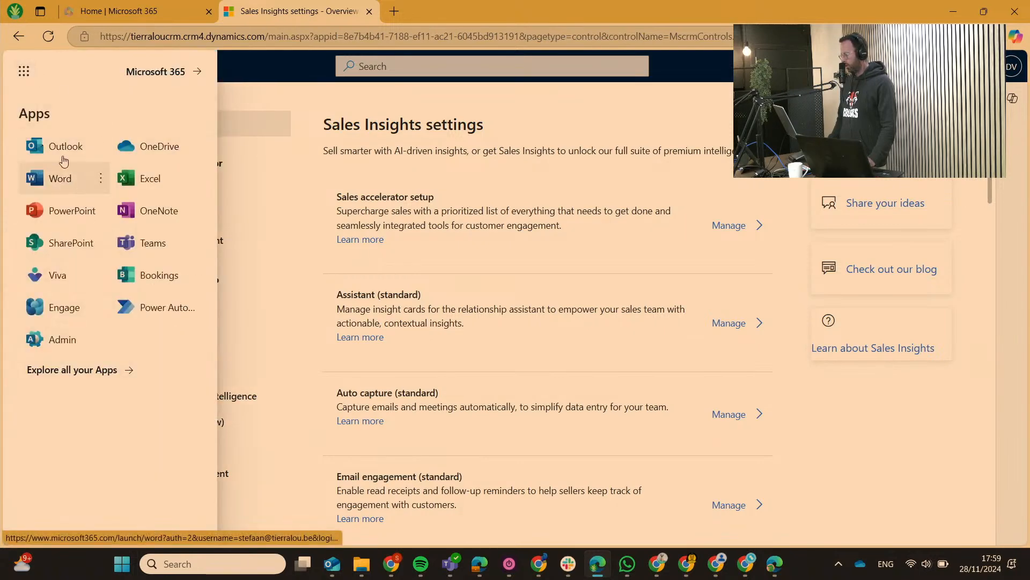
left_click(173, 75)
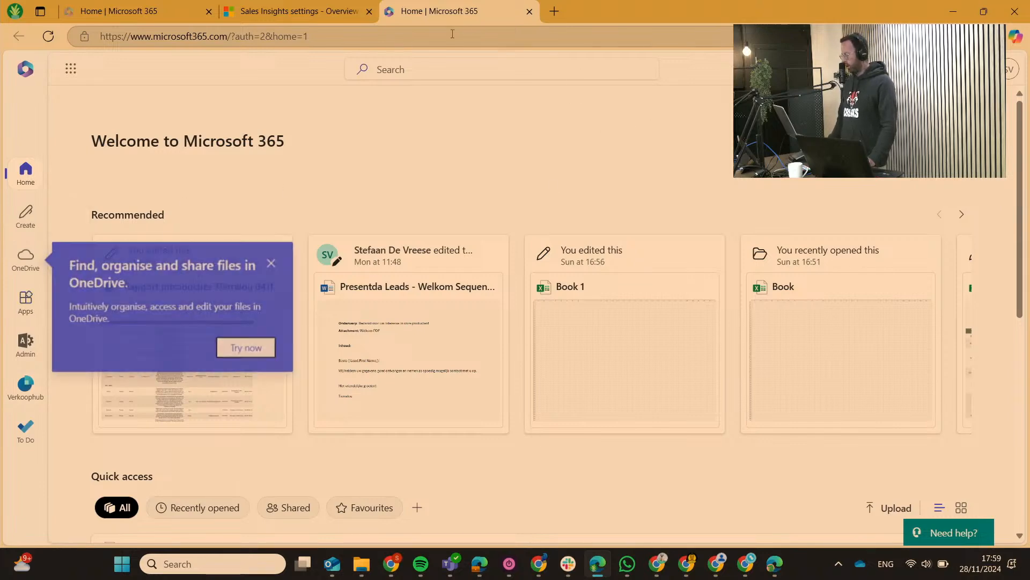
left_click_drag(632, 14, 776, 22)
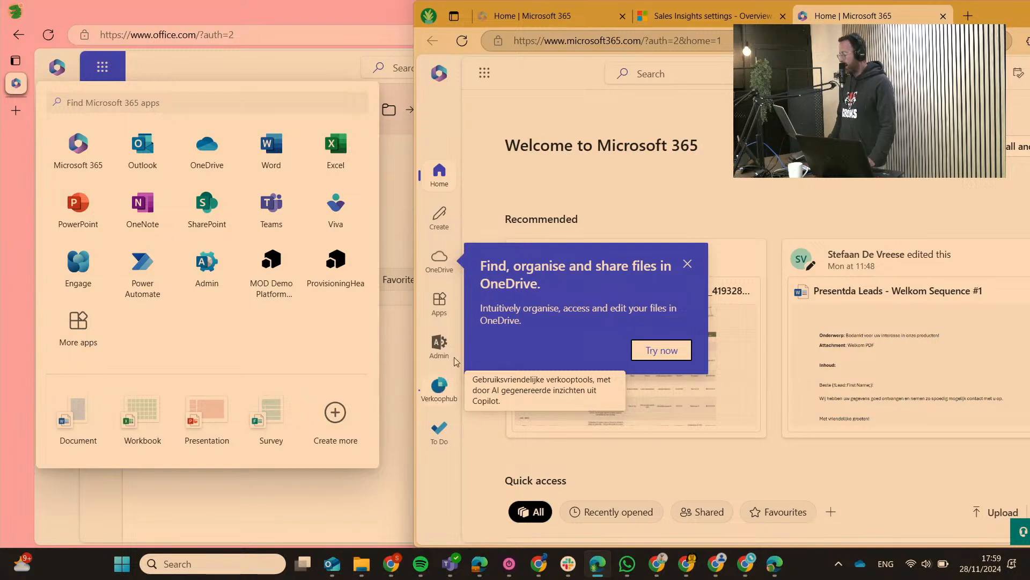
double_click(236, 5)
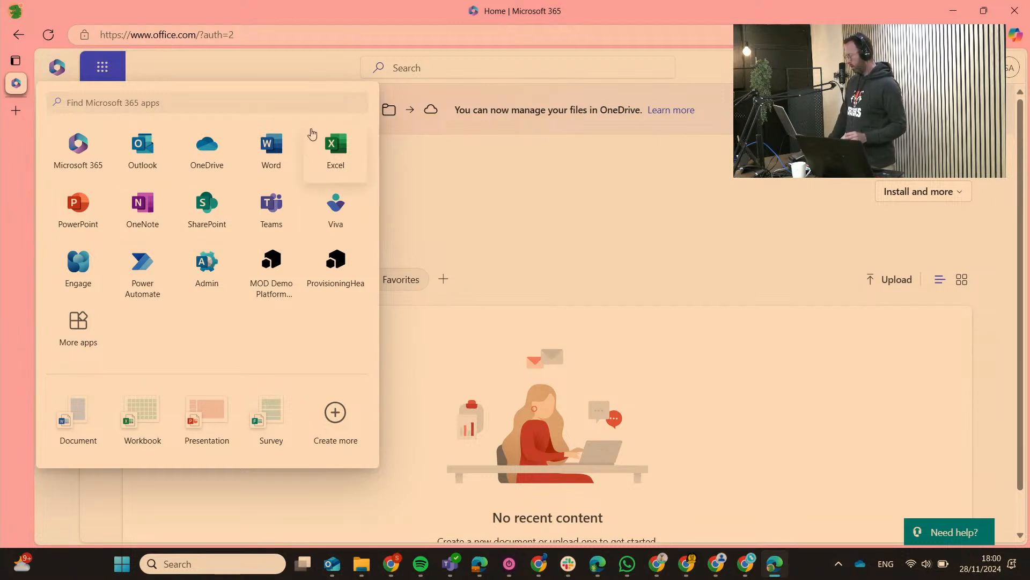
- Open the full Microsoft 365 apps page and look through the available apps by category
left_click(78, 324)
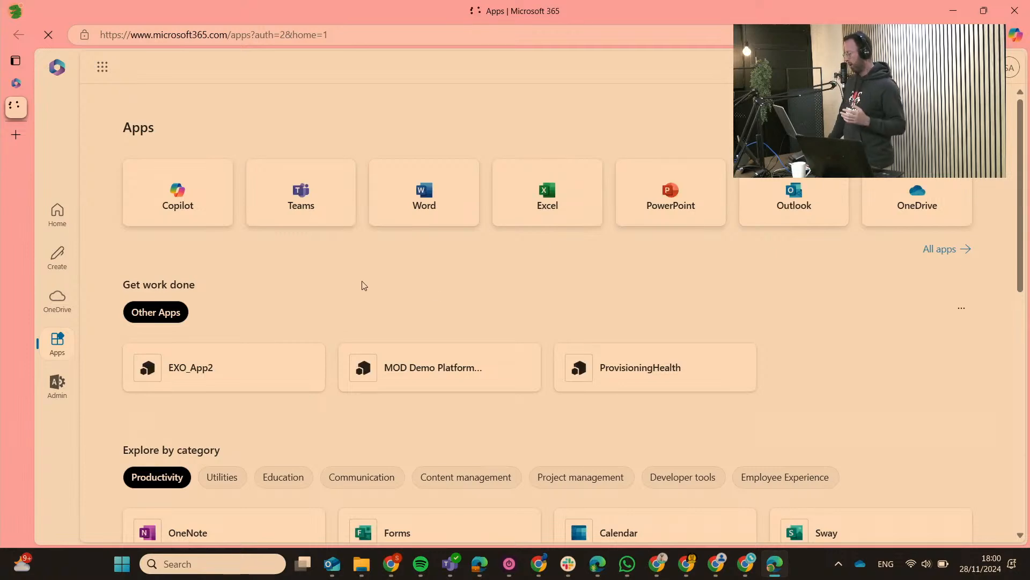
scroll(363, 293, "down", 10)
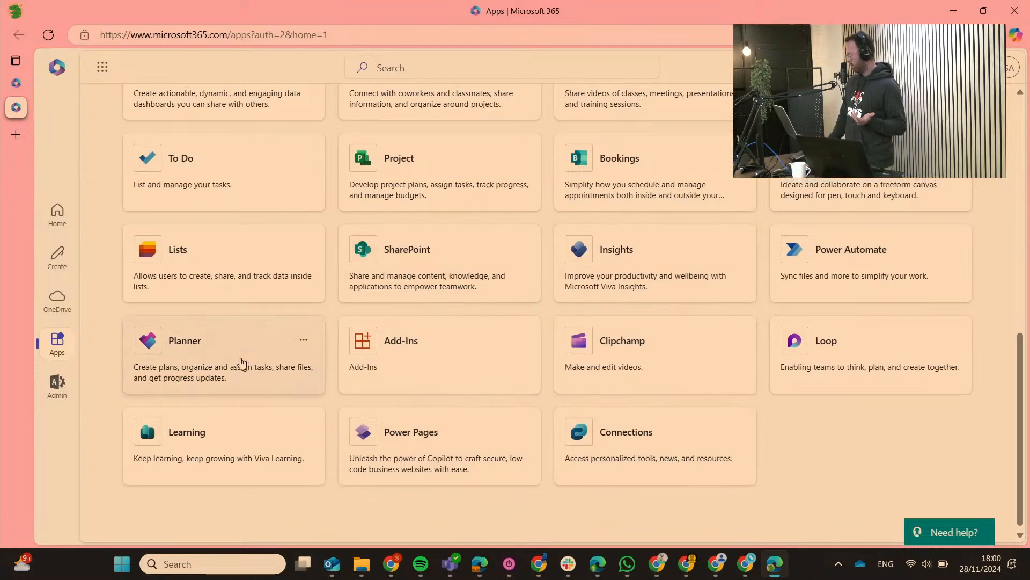
scroll(240, 362, "up", 3)
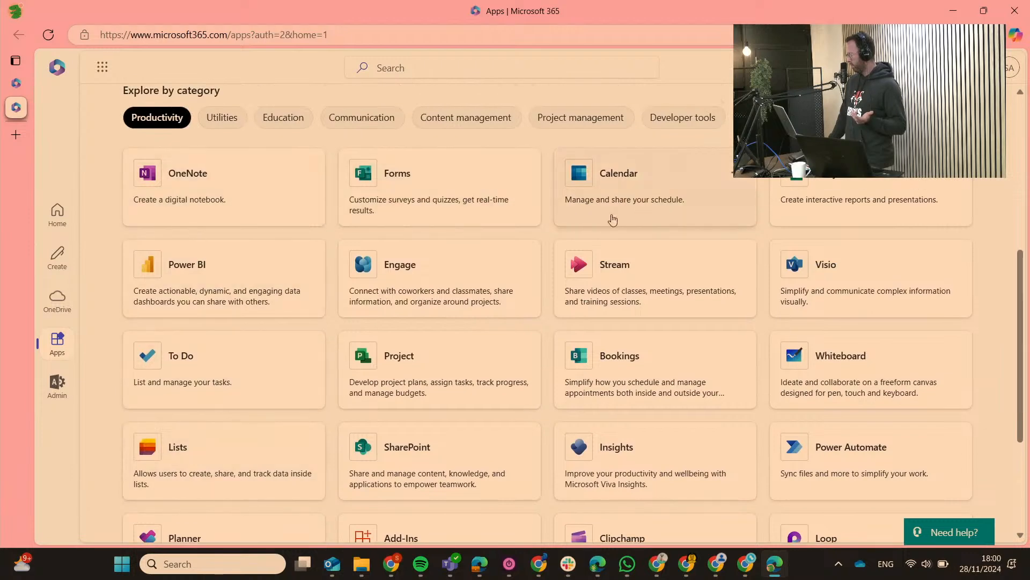
scroll(483, 231, "up", 2)
scroll(415, 237, "up", 4)
- Search the Microsoft 365 apps for "power" and open Power Apps
left_click(450, 66)
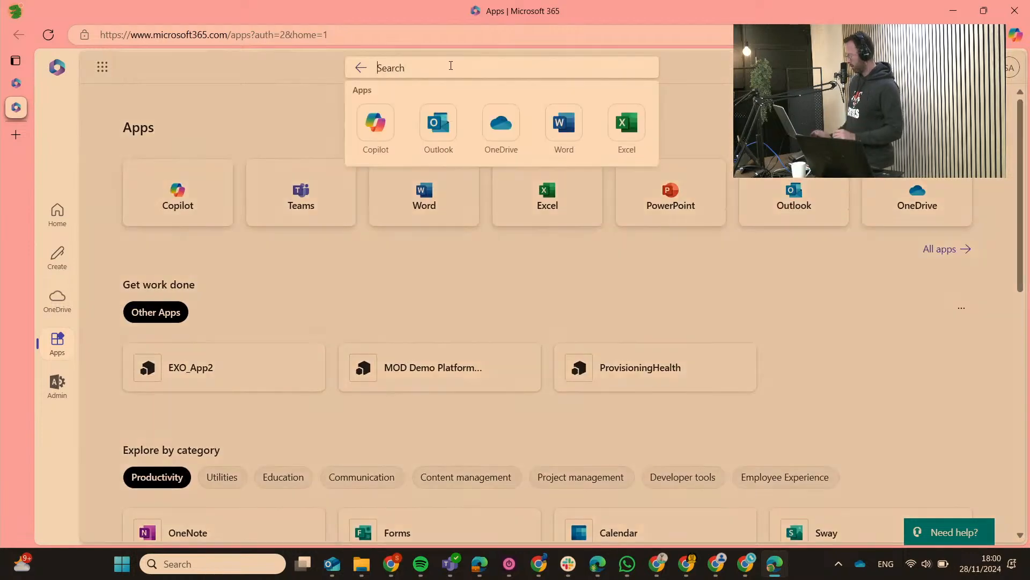
type("power")
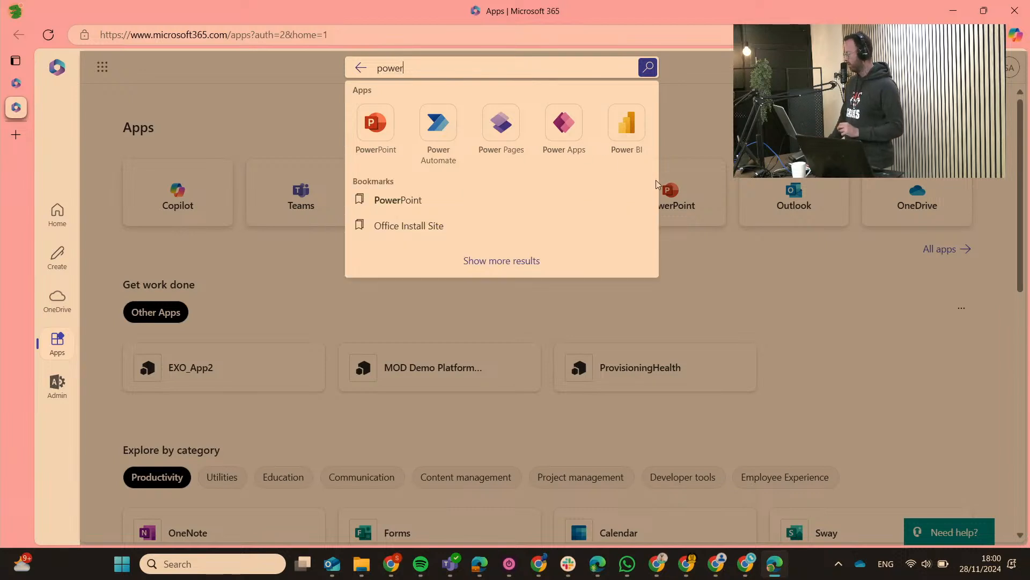
left_click(564, 125)
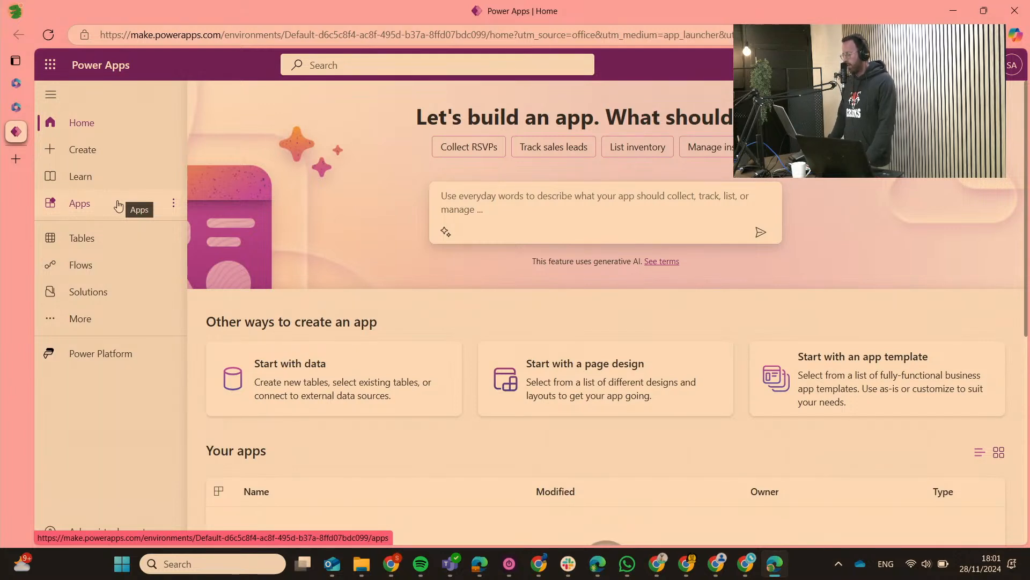
- Open the Tables page in Power Apps and switch the environment to CRM568018
left_click(118, 205)
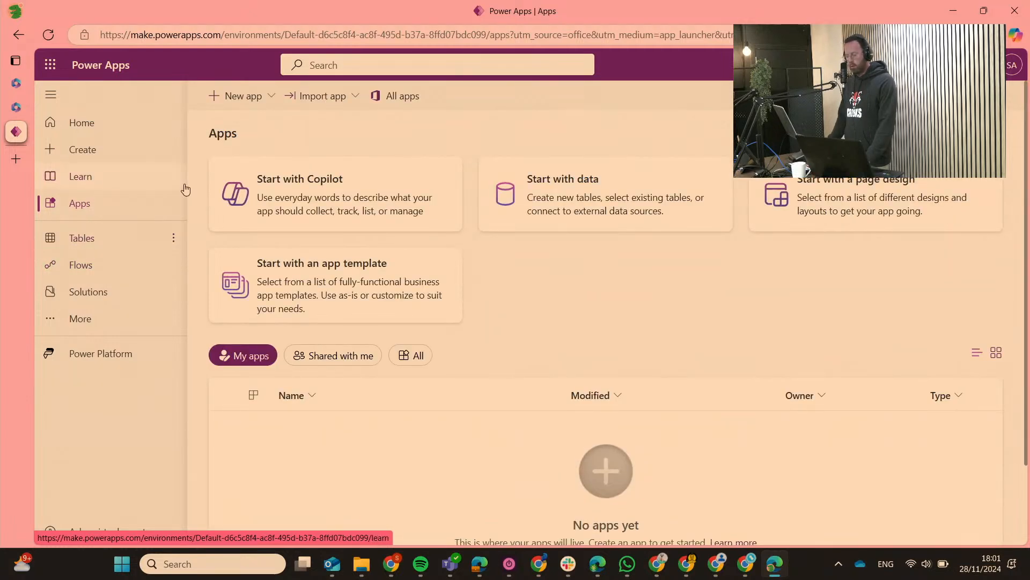
left_click_drag(260, 17, 395, 21)
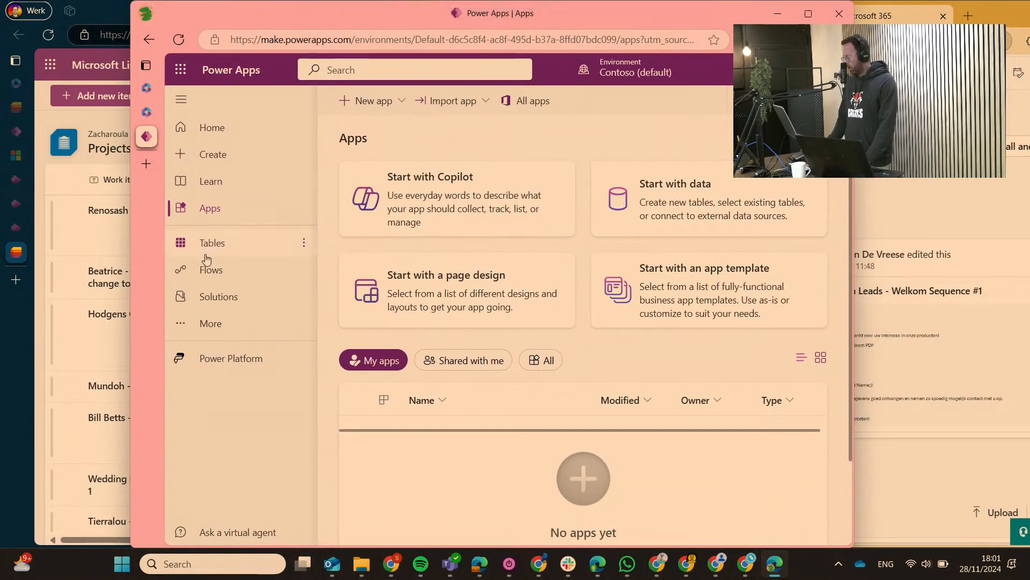
left_click(220, 246)
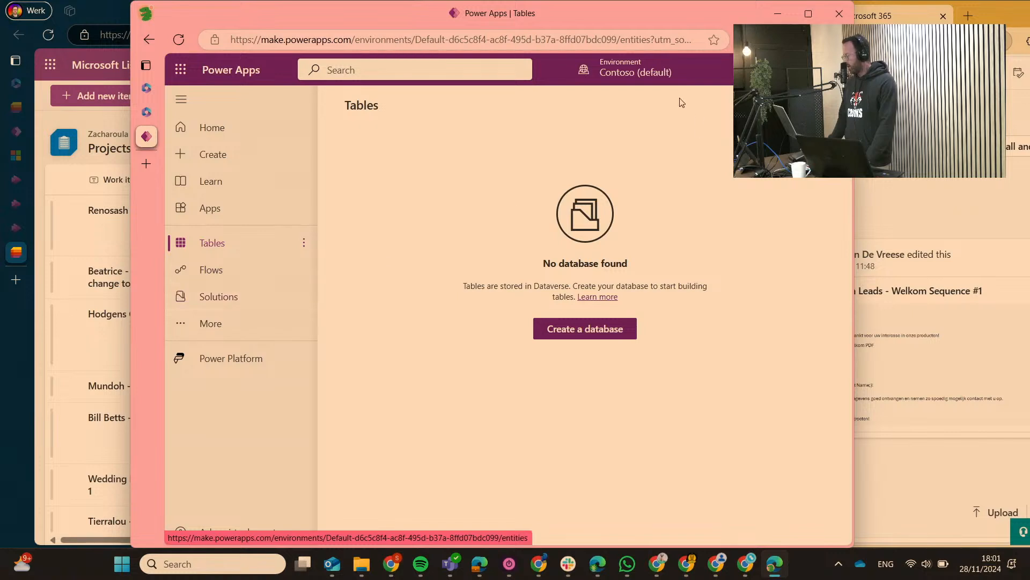
left_click(641, 77)
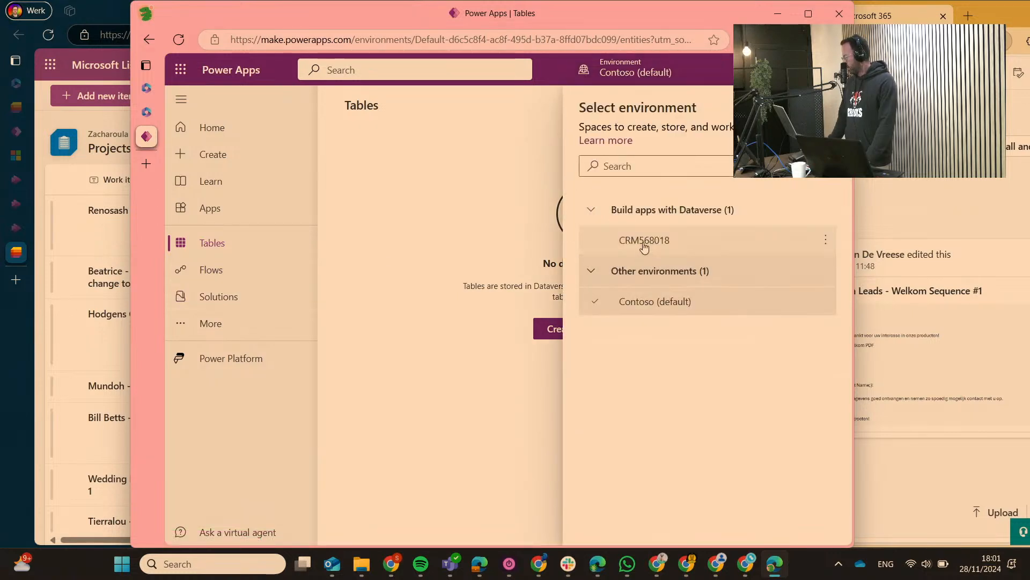
left_click(644, 242)
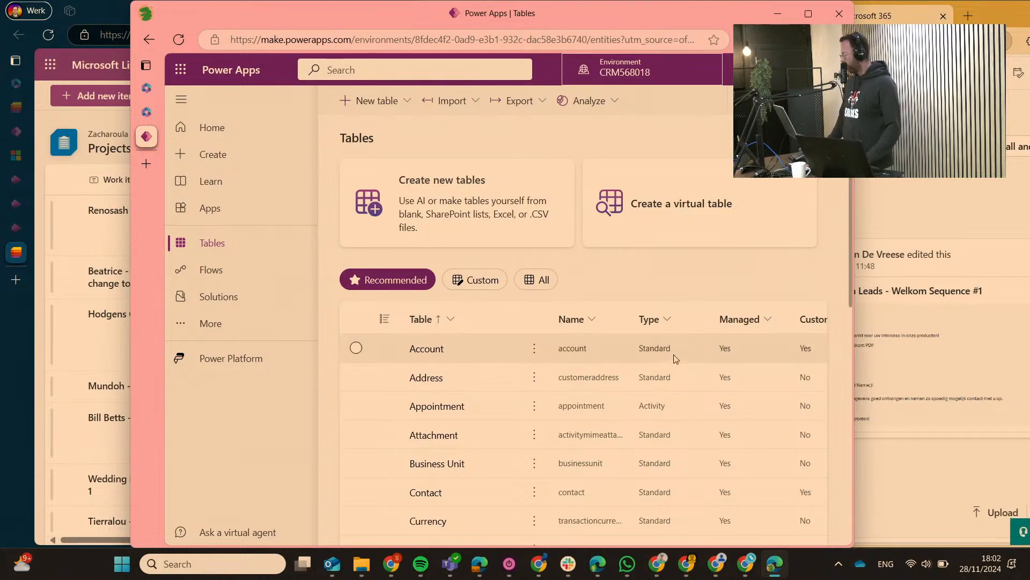
- Review the environment's recommended tables, its solutions and the additional navigation items, ending back on the Tables page
scroll(451, 348, "down", 4)
scroll(451, 348, "down", 5)
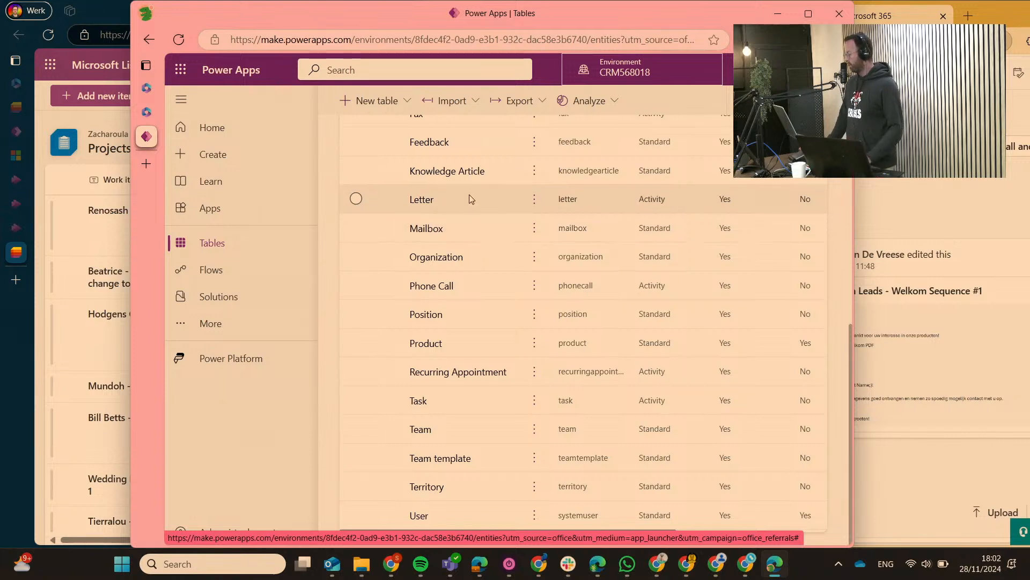
left_click(242, 325)
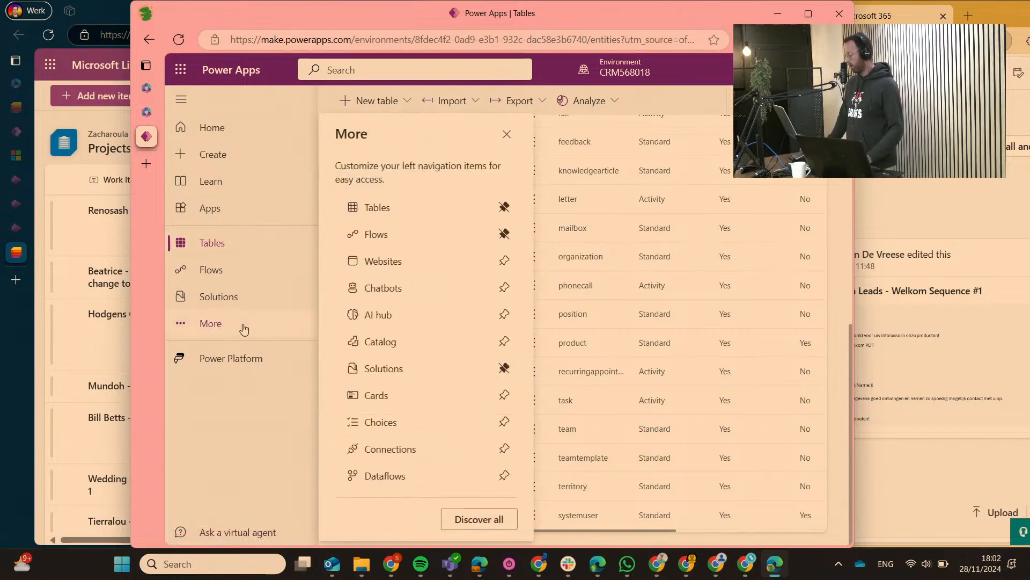
left_click(243, 304)
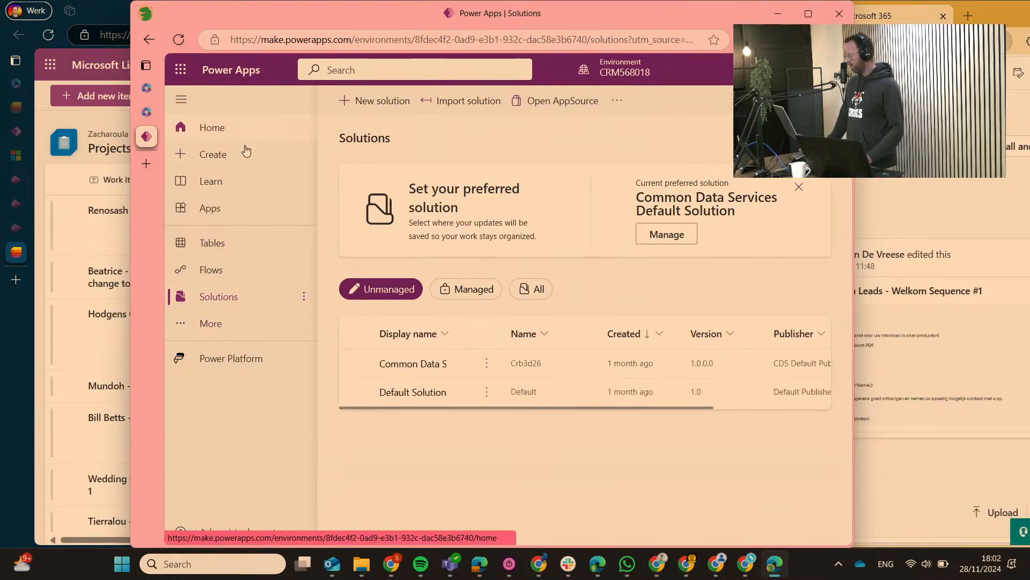
left_click(244, 337)
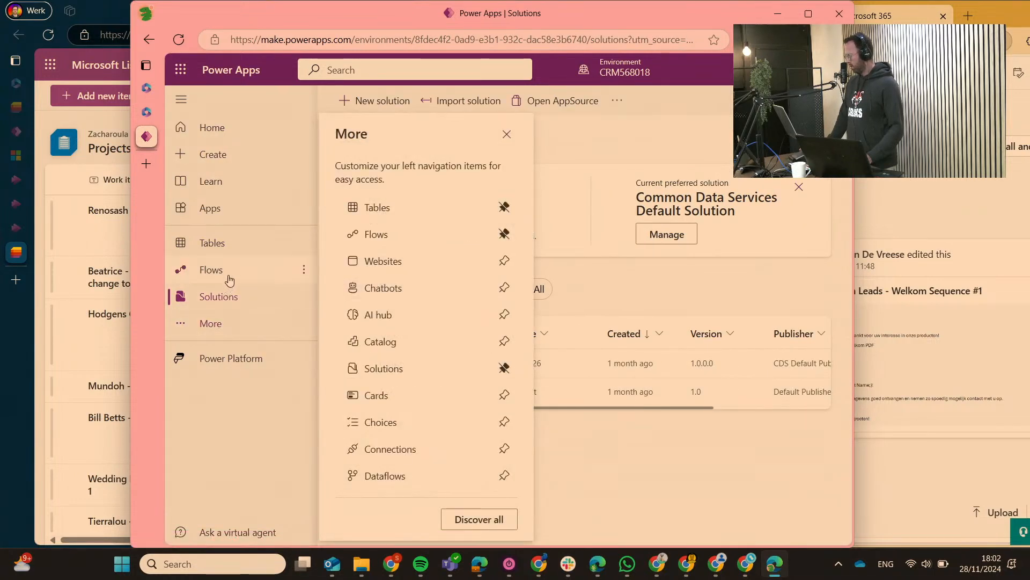
left_click(236, 250)
mouse_move(649, 74)
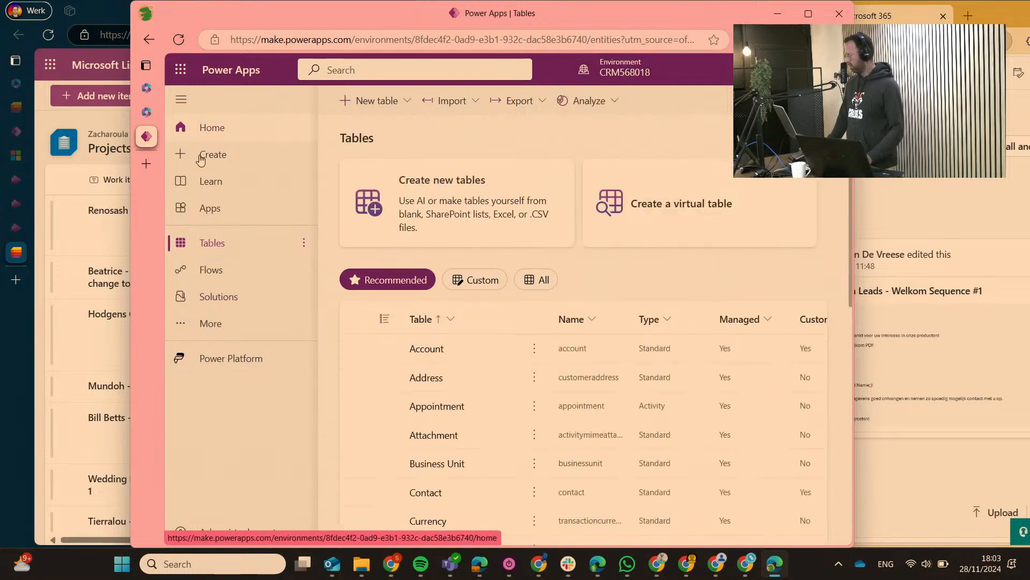
- Open the Microsoft 365 admin center and launch the Power Apps admin center from the list of all admin centers
left_click(181, 71)
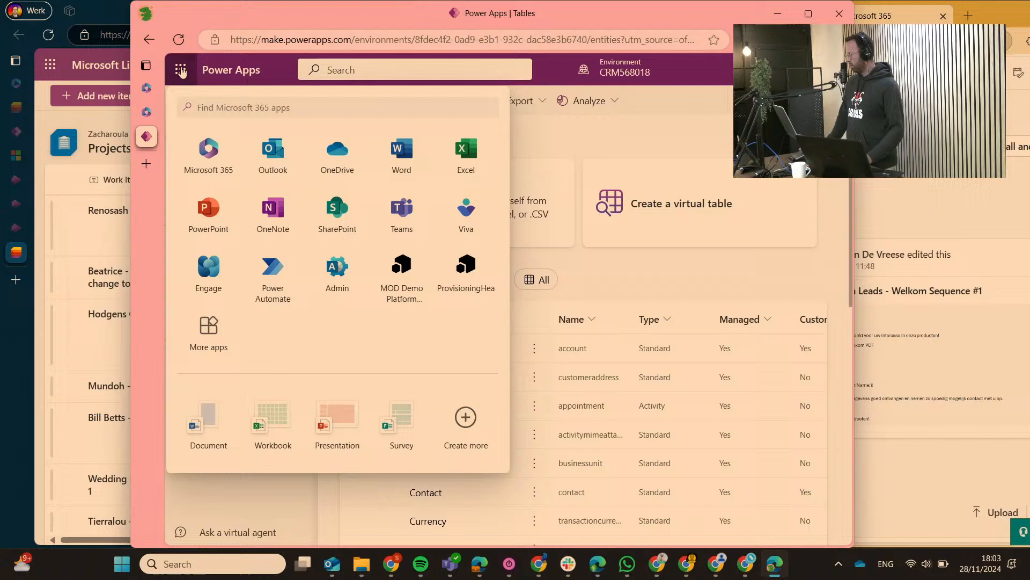
left_click(328, 273)
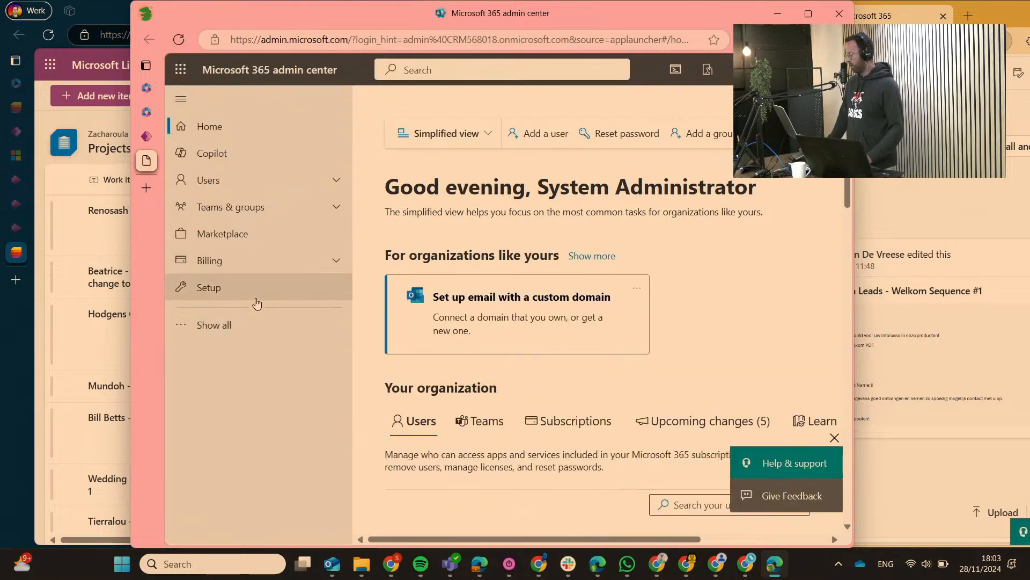
scroll(203, 385, "down", 4)
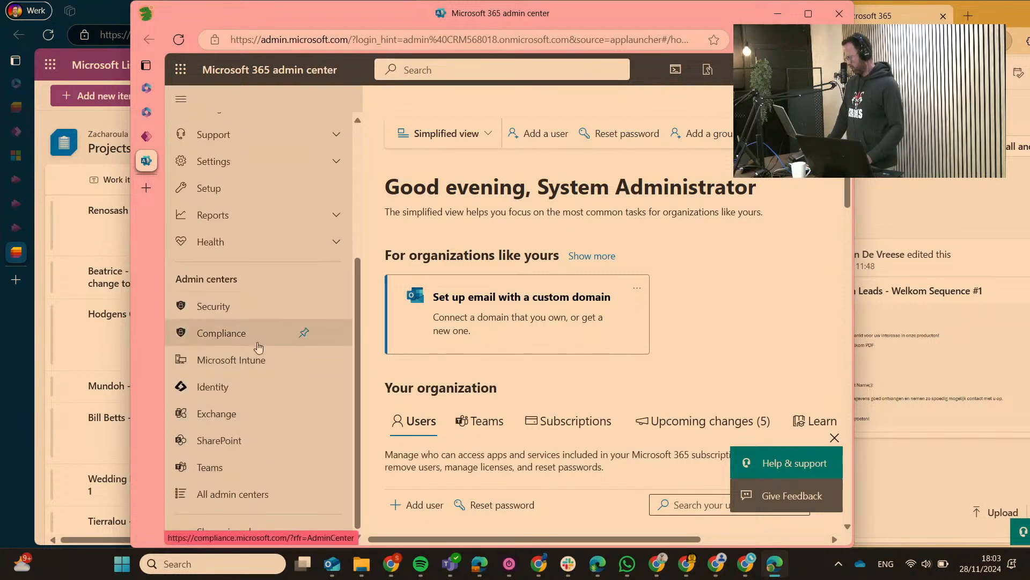
left_click(245, 494)
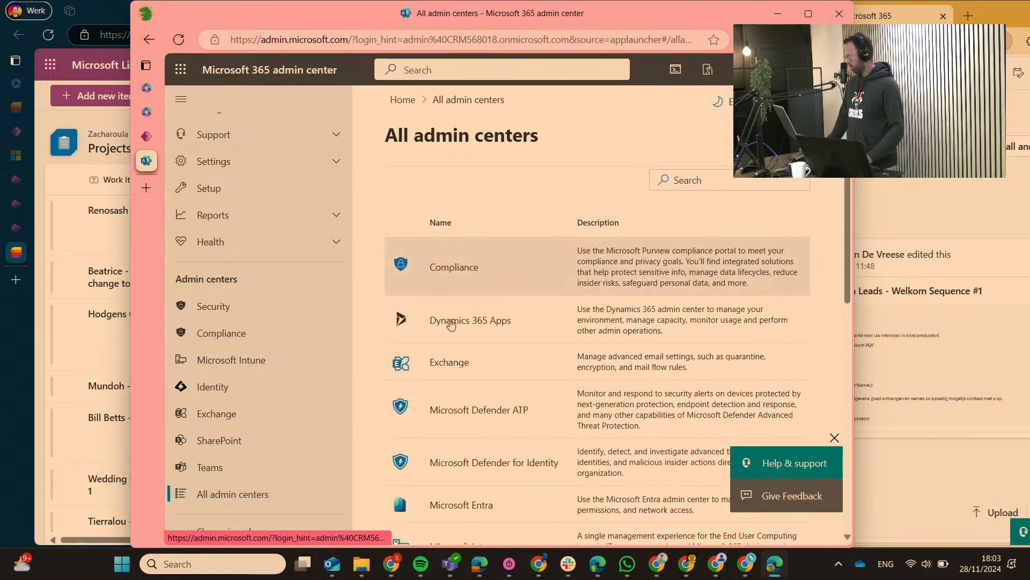
scroll(457, 333, "down", 8)
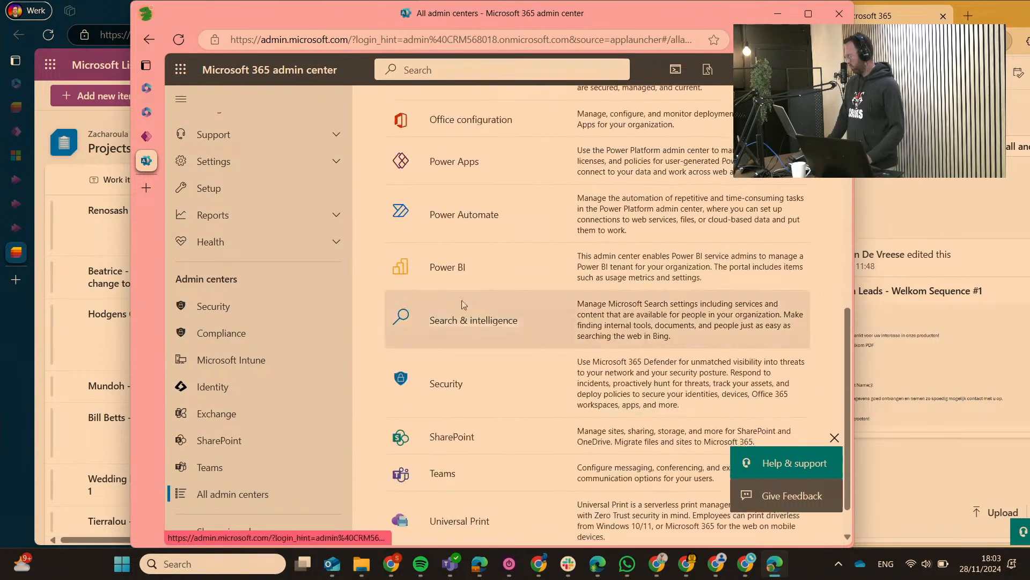
left_click(457, 157)
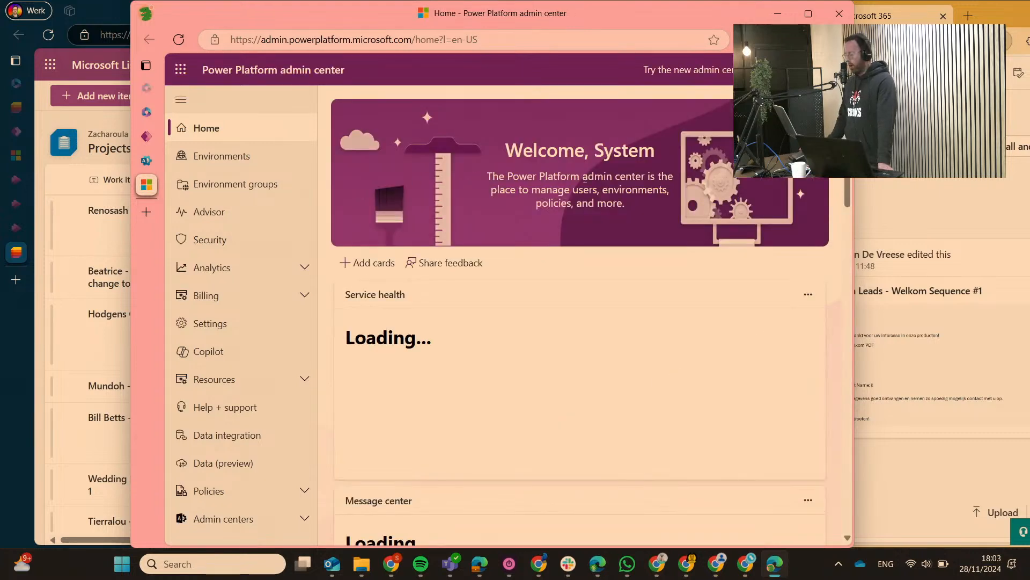
- Open the CRM568018 environment's details in the Power Platform admin center and go to its environment URL
left_click(269, 162)
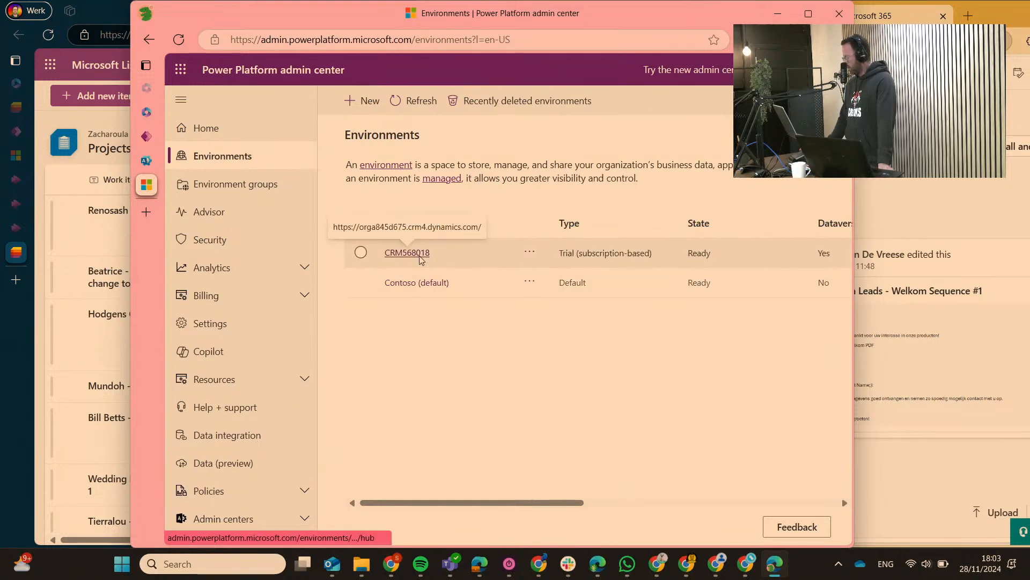
left_click(421, 256)
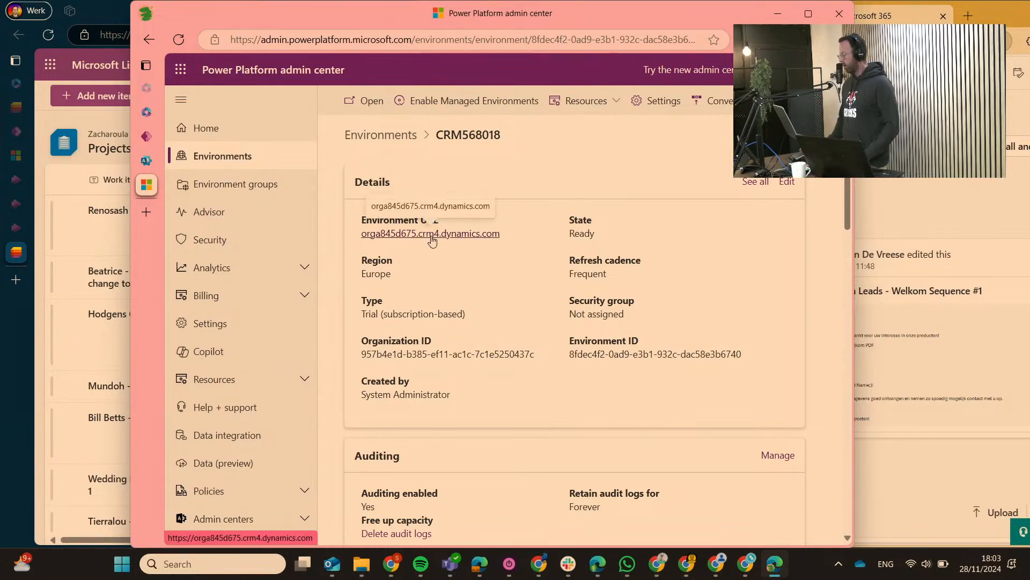
left_click(432, 234)
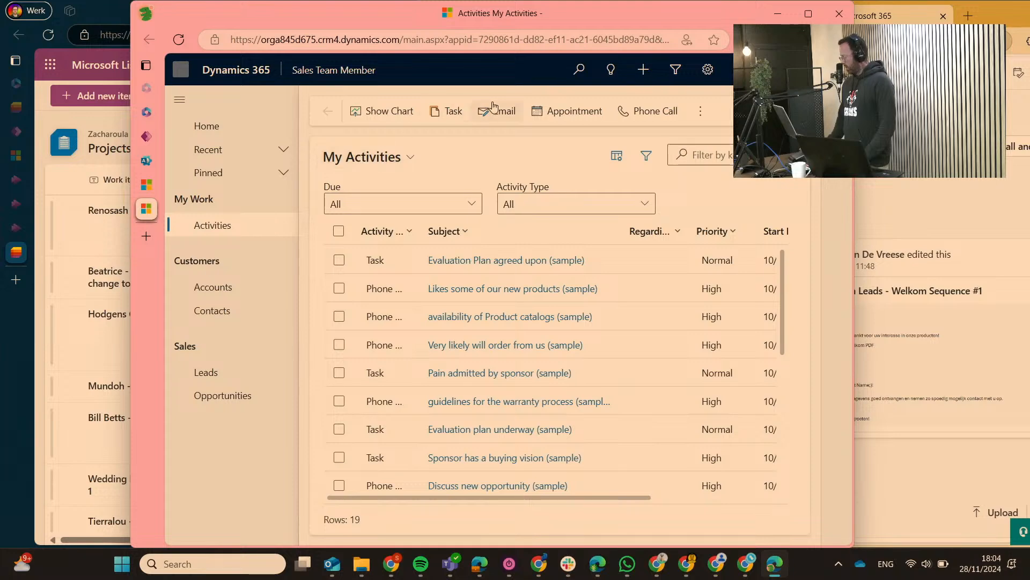
- Look through the environment's published Dynamics 365 apps and switch from Sales Team Member to Sales Hub
left_click(336, 74)
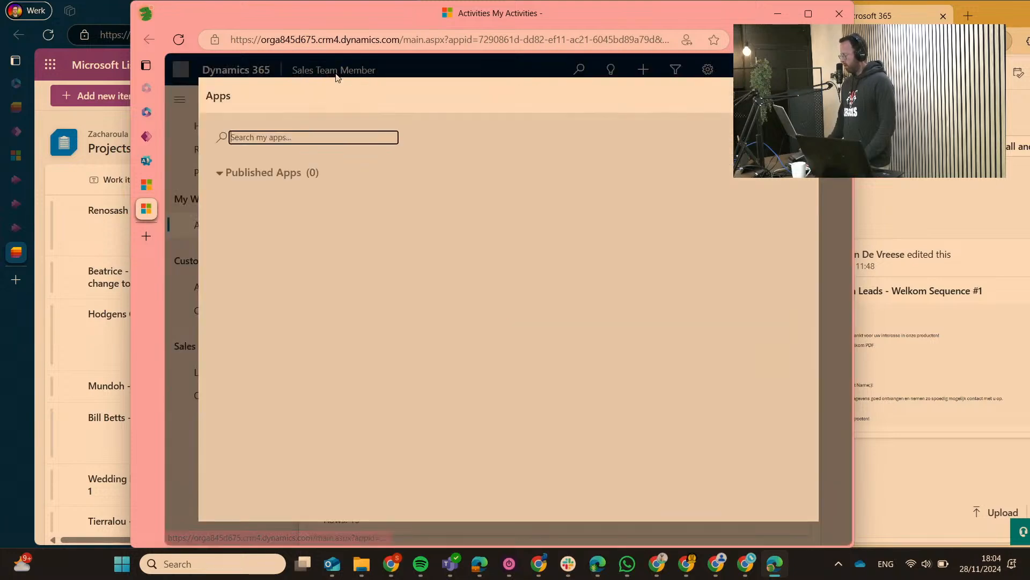
key("Escape")
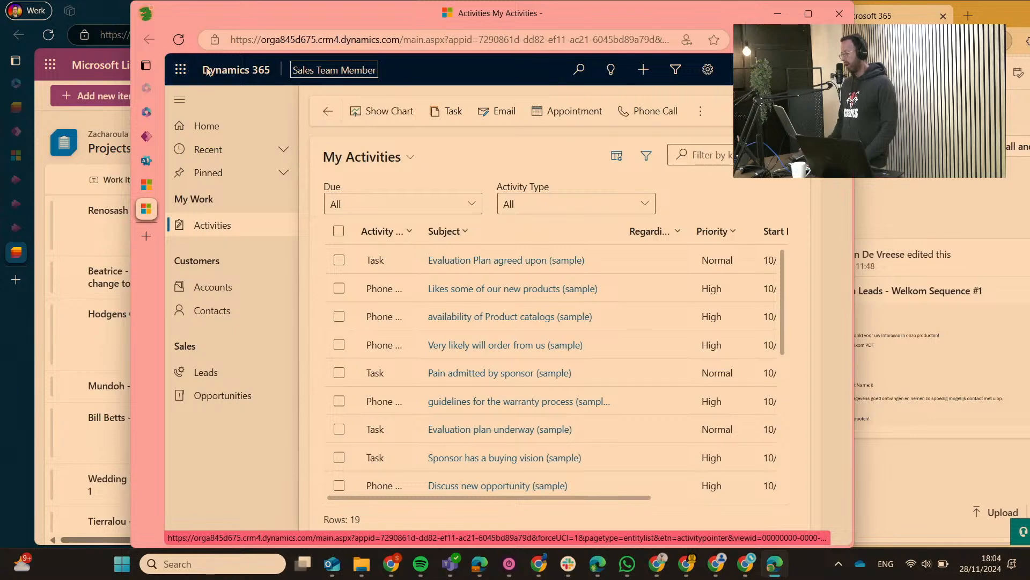
left_click(343, 72)
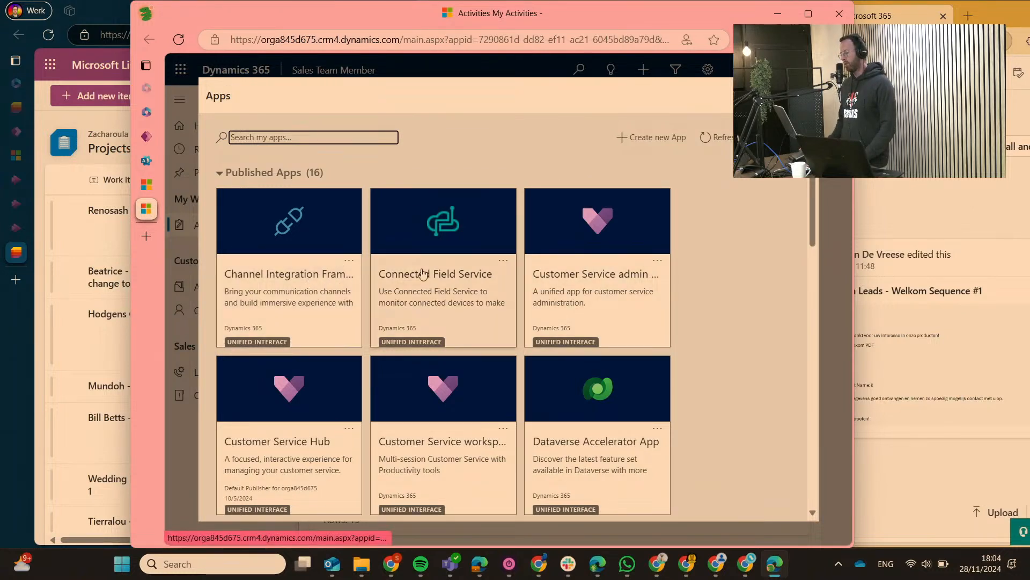
scroll(393, 293, "down", 3)
scroll(394, 292, "down", 3)
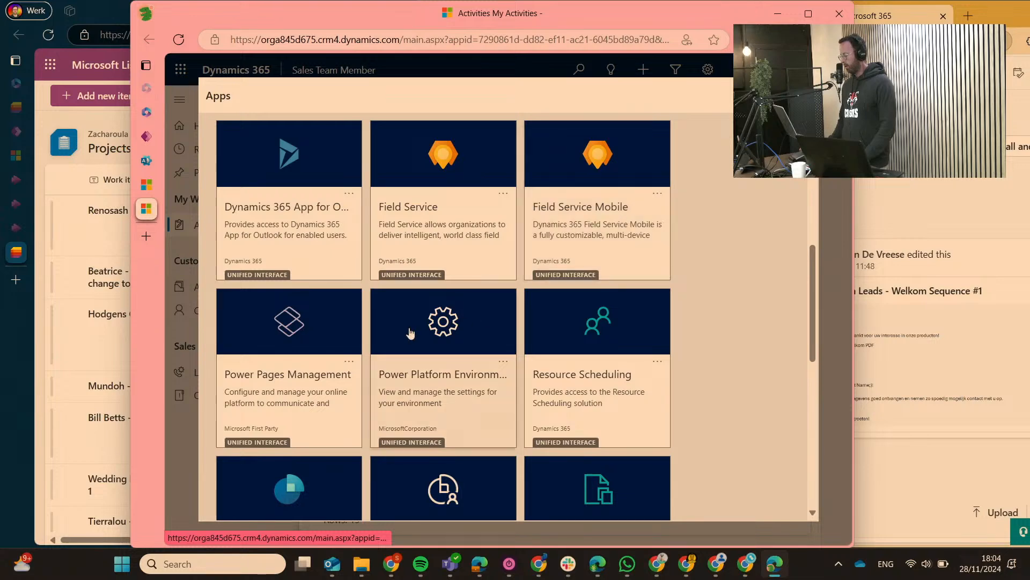
scroll(365, 338, "down", 1)
scroll(365, 337, "down", 3)
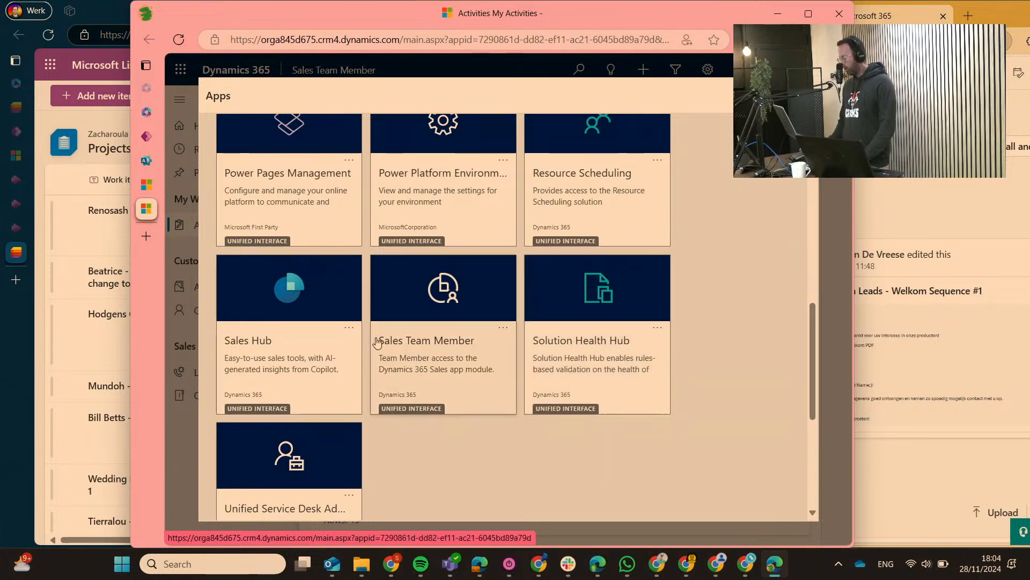
scroll(622, 215, "up", 1)
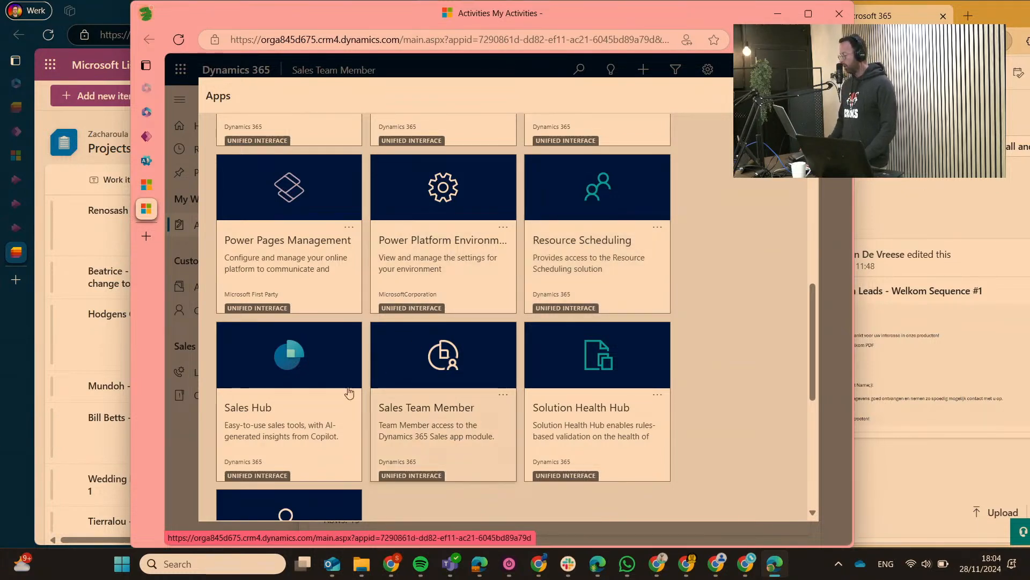
left_click(310, 411)
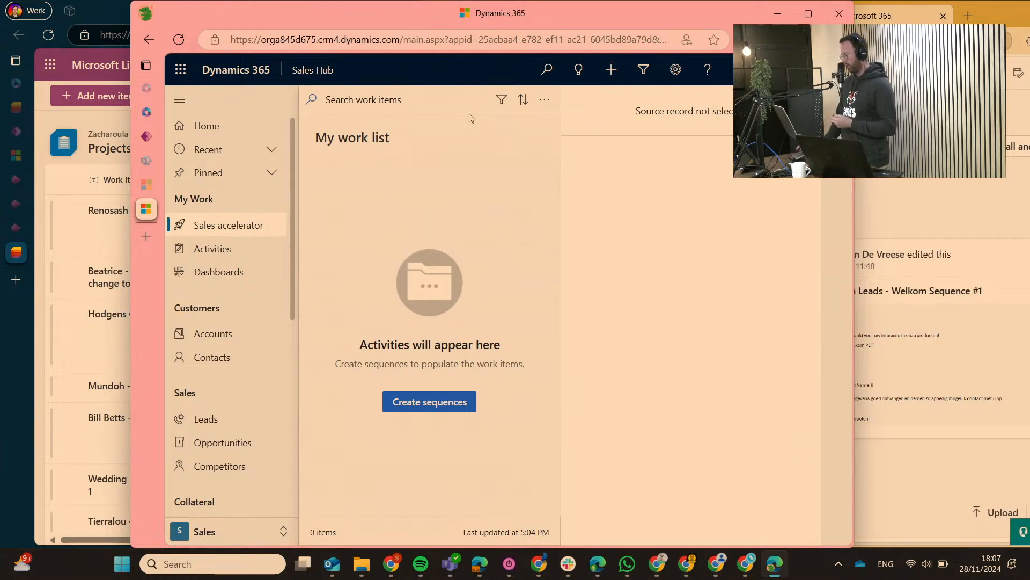
- Examine the Sales Hub site map from My Work down to Marketing and dismiss the incoming chat notification
scroll(240, 295, "down", 5)
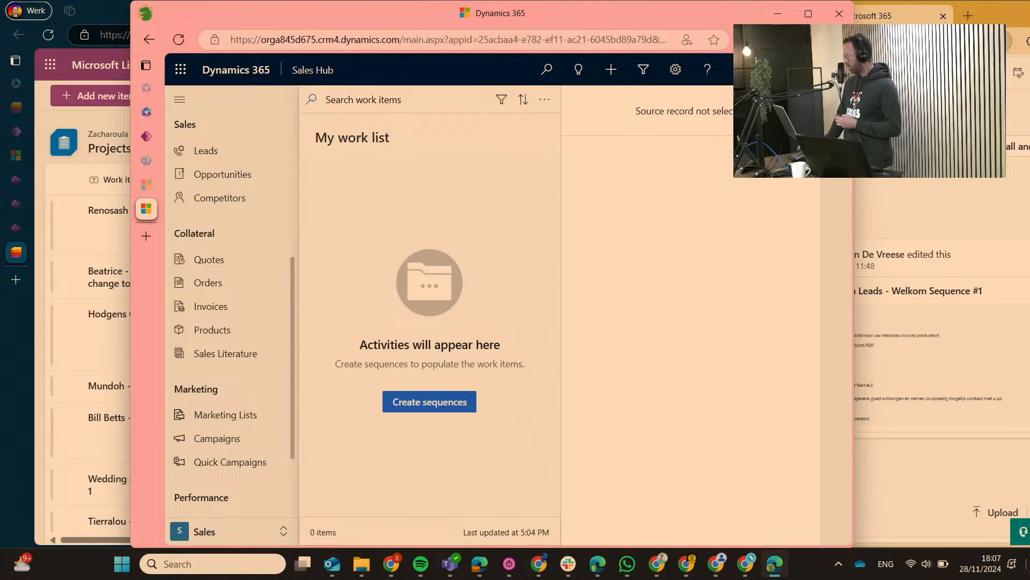
key("super+d")
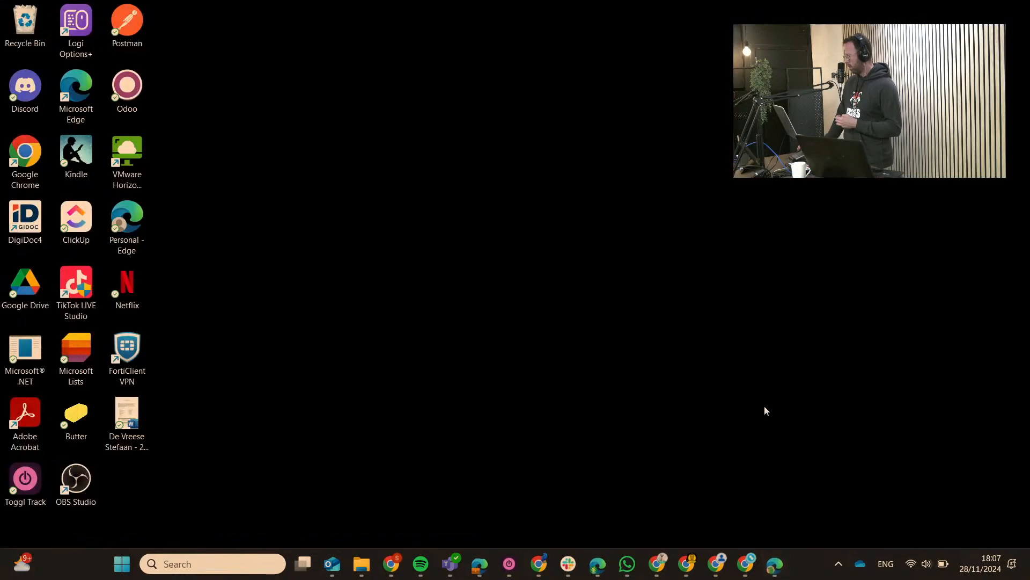
left_click(773, 566)
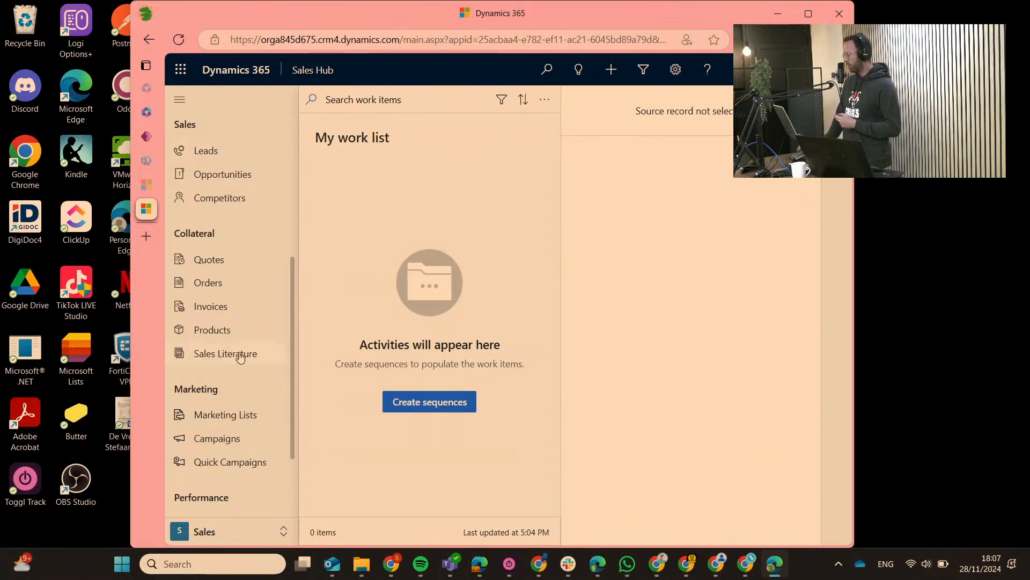
scroll(234, 260, "up", 1)
scroll(230, 259, "up", 3)
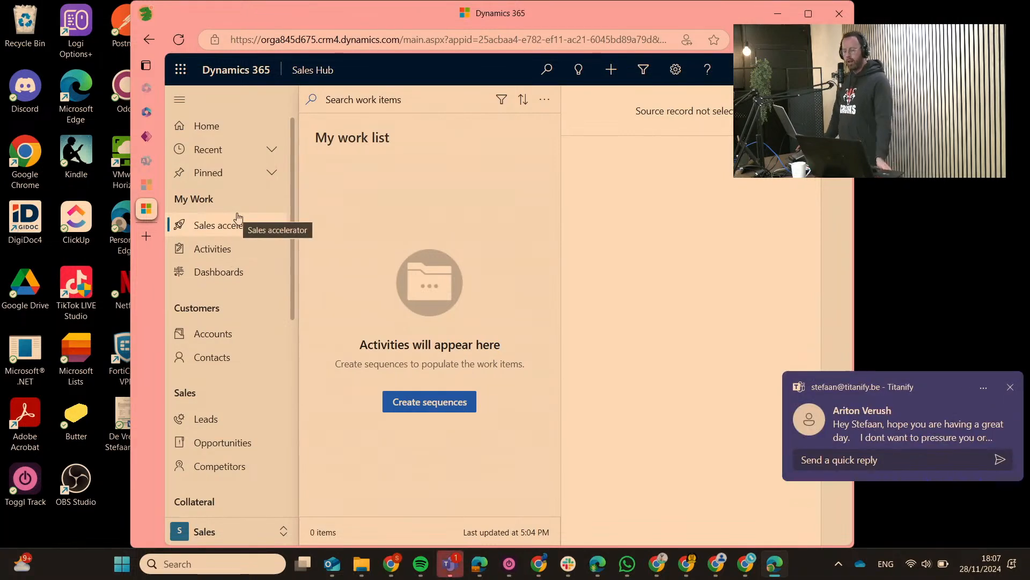
left_click(1010, 387)
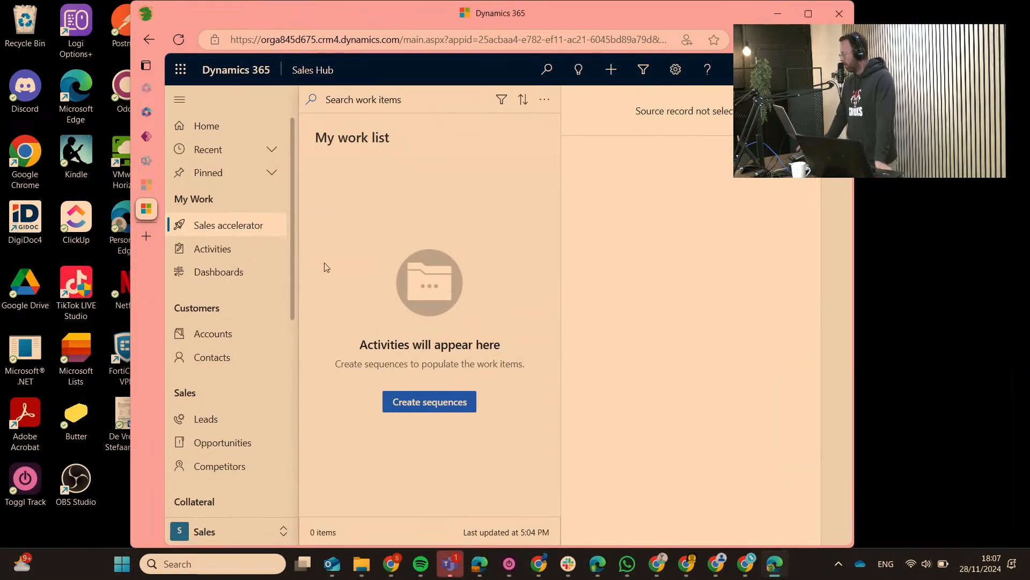
- Open the Accounts list in Sales Hub and look through the Collateral, Marketing and Performance areas of the site map
scroll(241, 219, "down", 3)
left_click(234, 209)
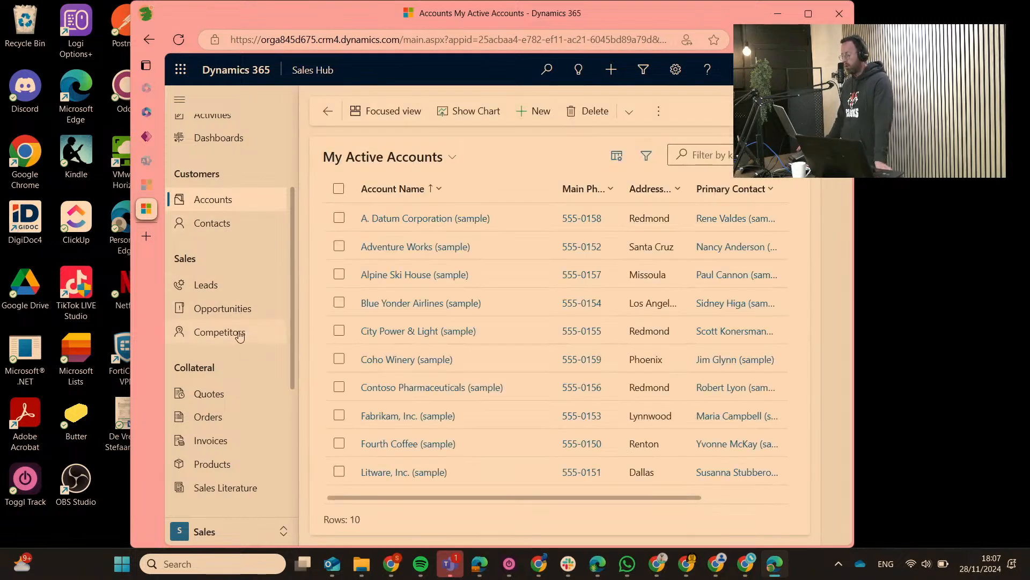
scroll(237, 314, "down", 4)
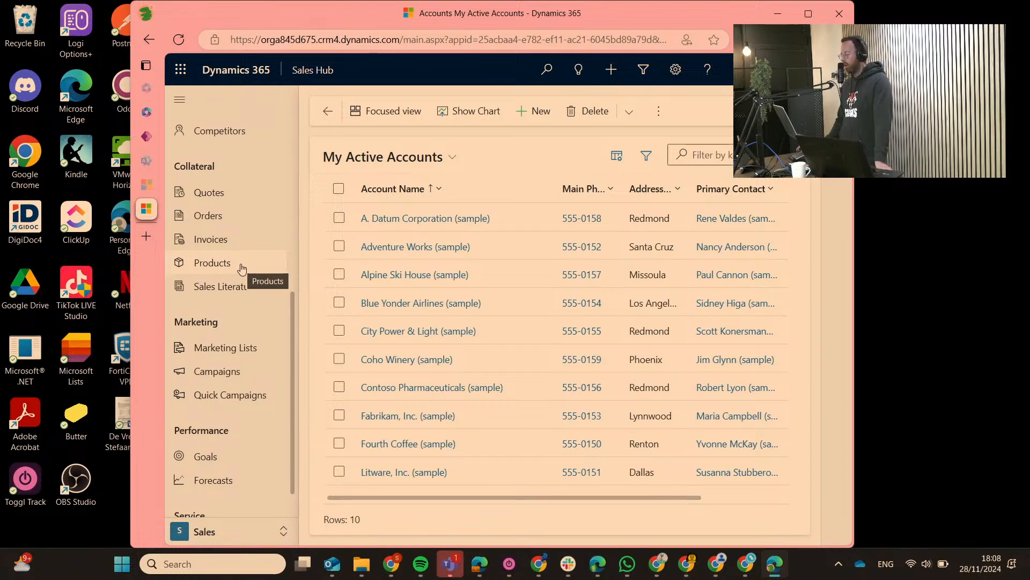
scroll(246, 220, "up", 6)
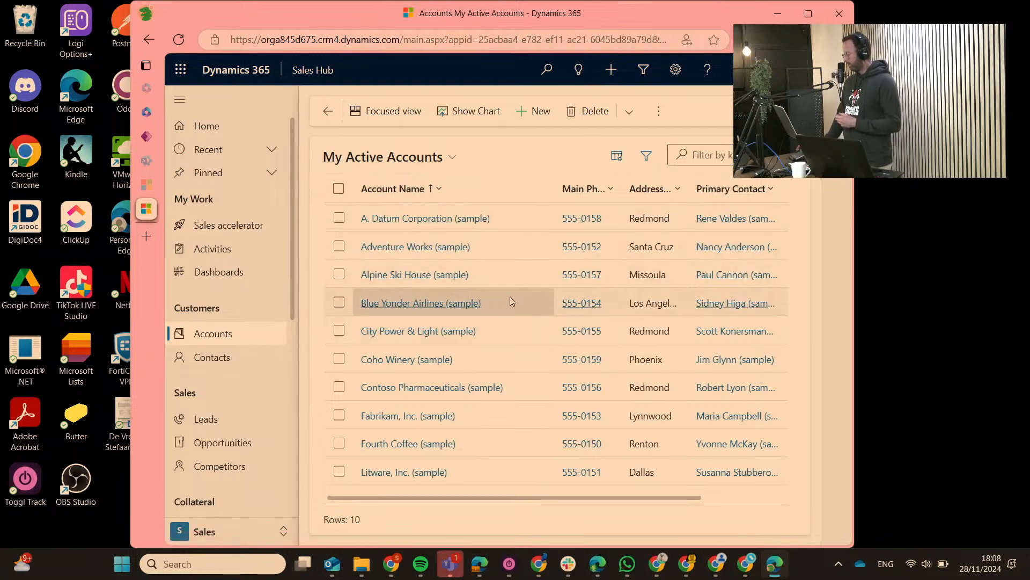
- Examine the views available for the Accounts list, keeping My Active Accounts selected
left_click(387, 157)
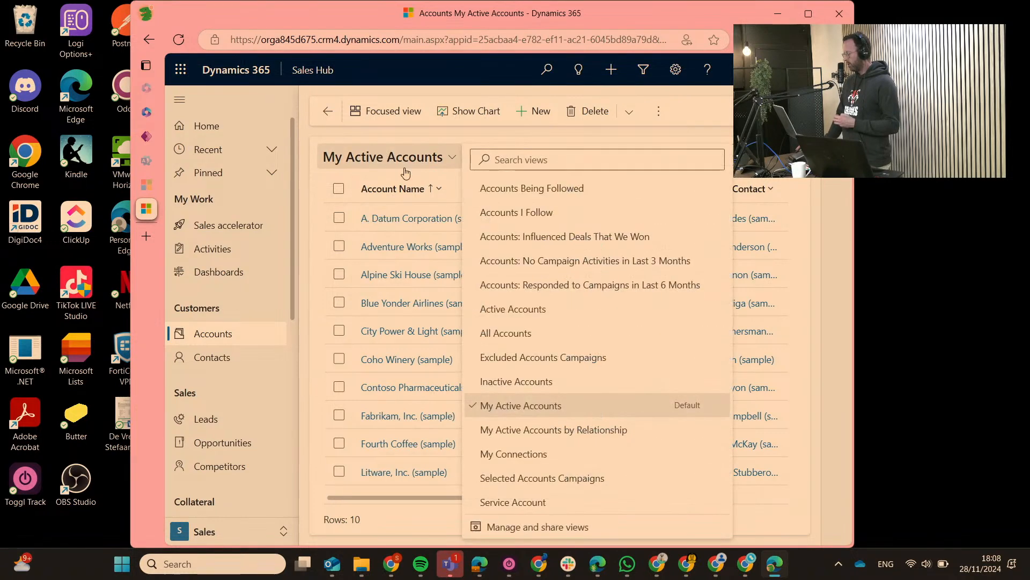
left_click(426, 160)
left_click(427, 160)
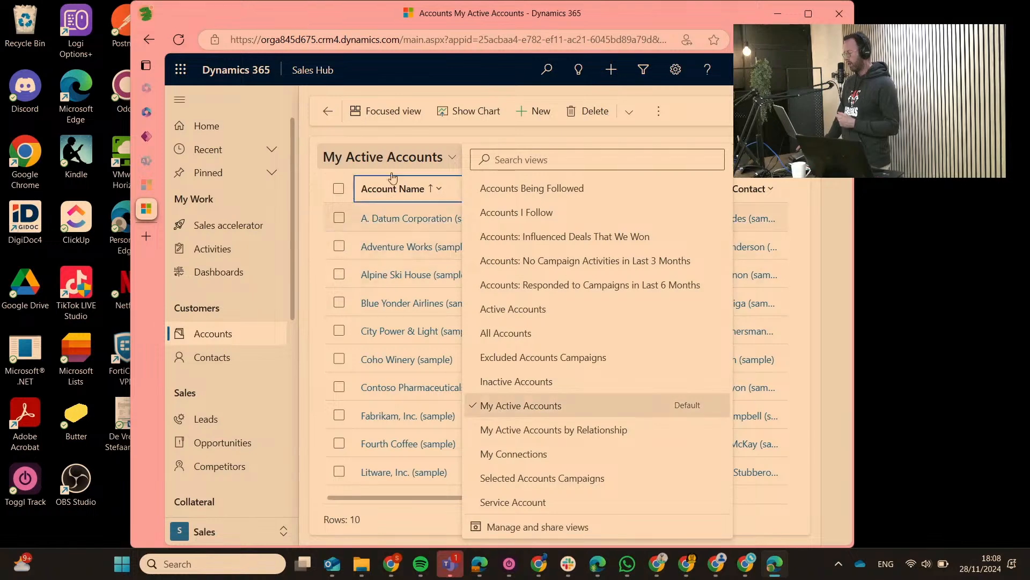
left_click(466, 146)
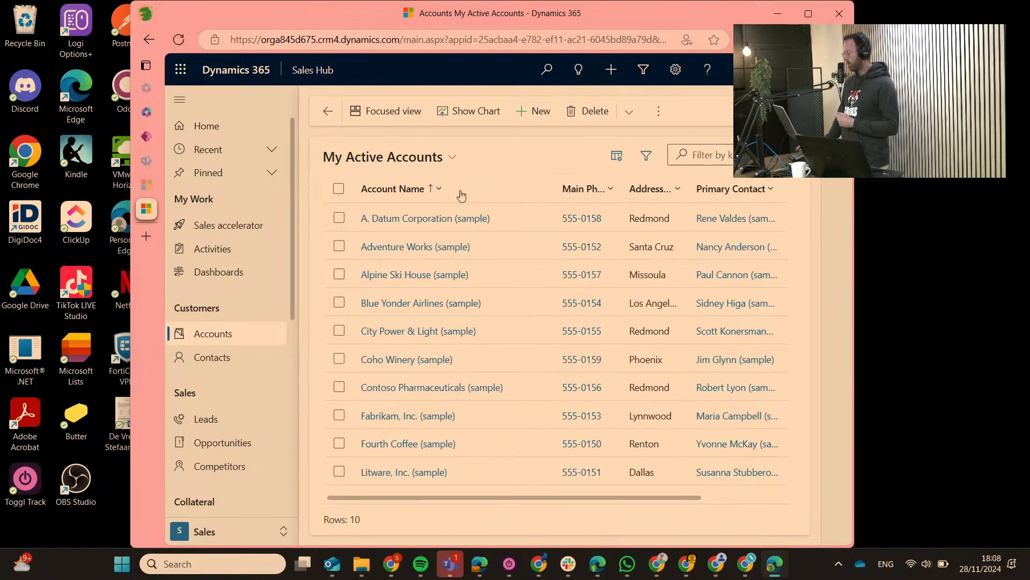
- Open the A. Datum Corporation (sample) account, dismiss the org chart tip, try the org chart and return to the accounts list
left_click(450, 220)
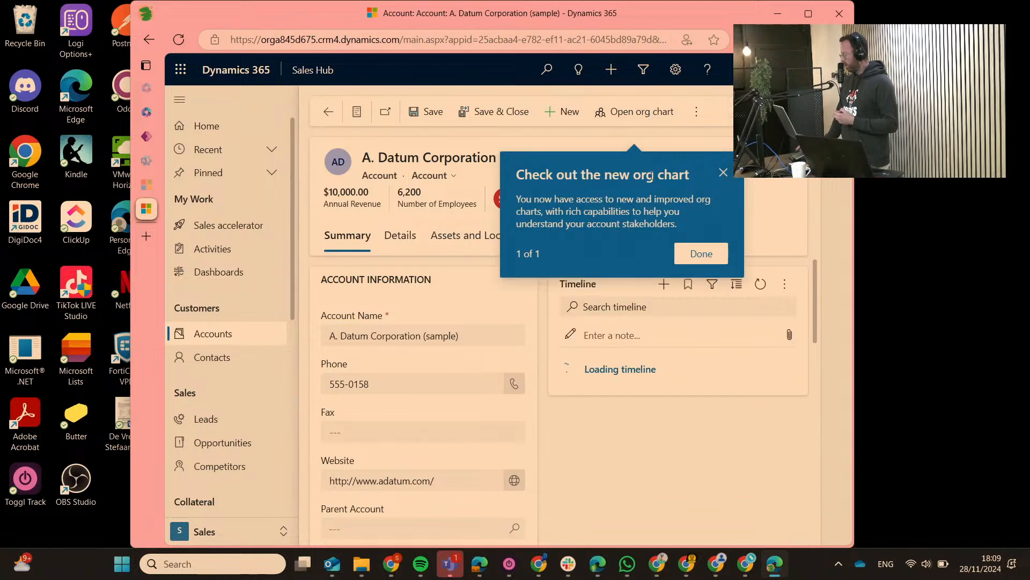
left_click(724, 172)
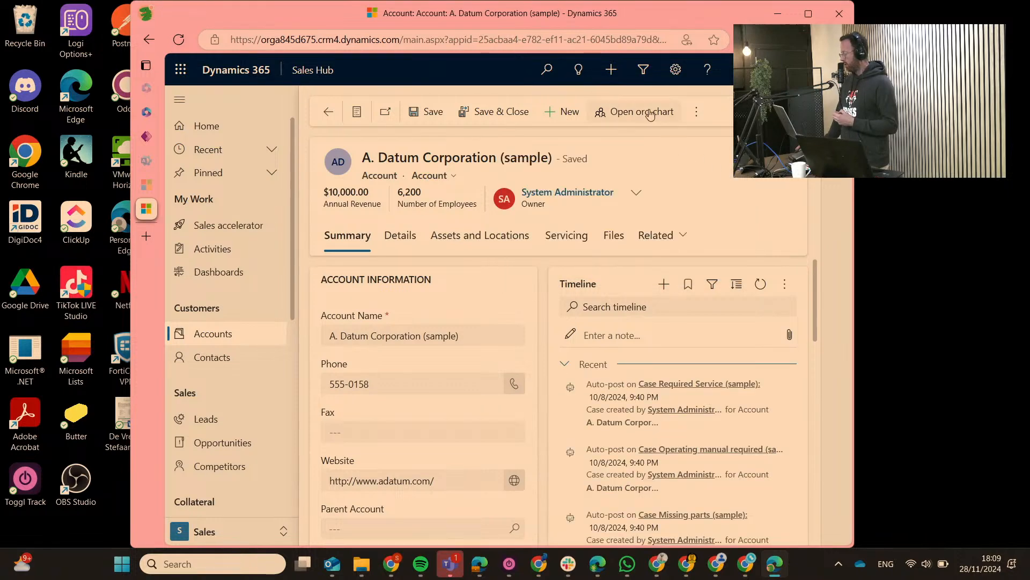
left_click(650, 115)
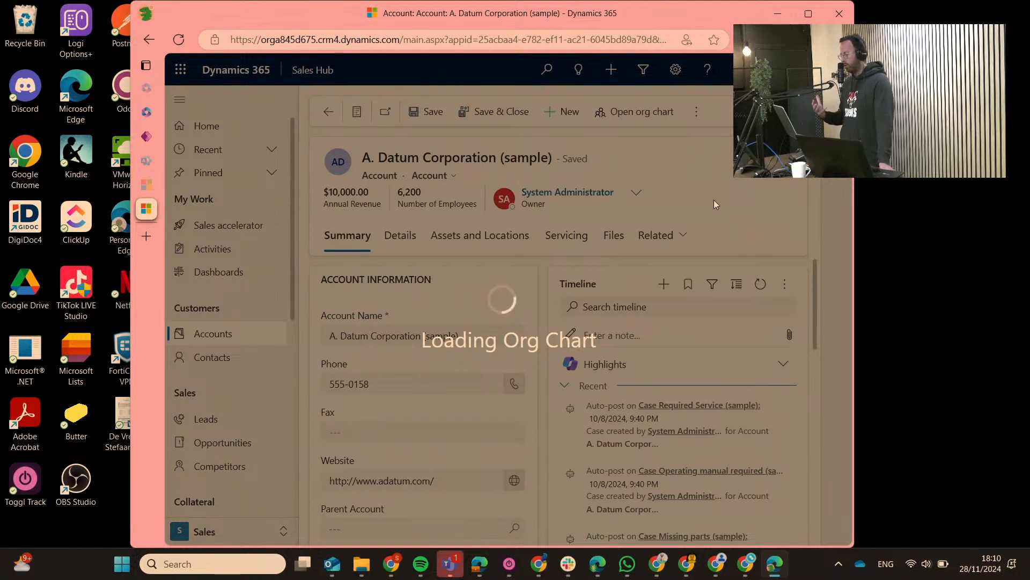
left_click(151, 40)
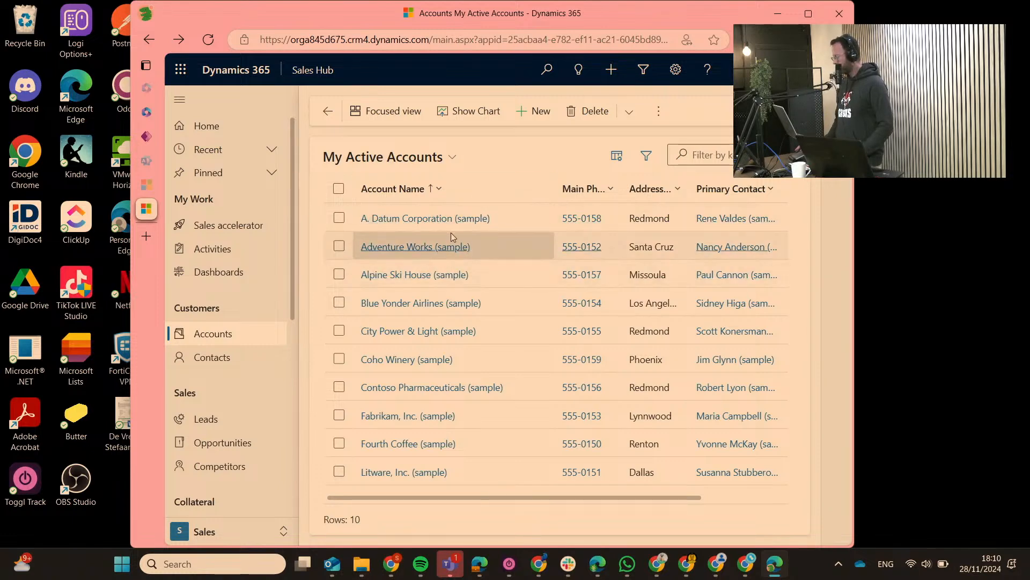
- Review the account views again and open the A. Datum Corporation (sample) account record
left_click(452, 158)
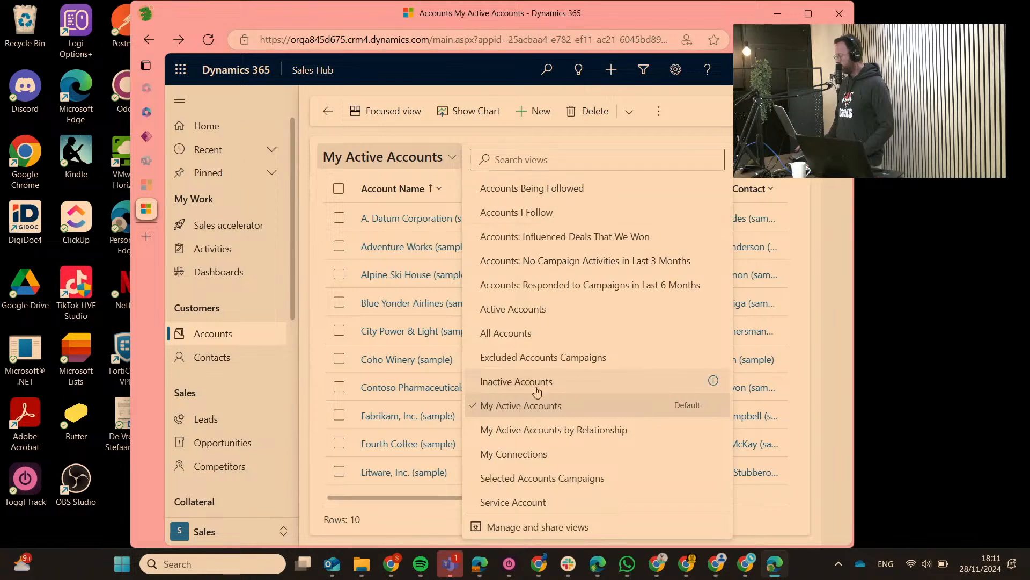
key("Escape")
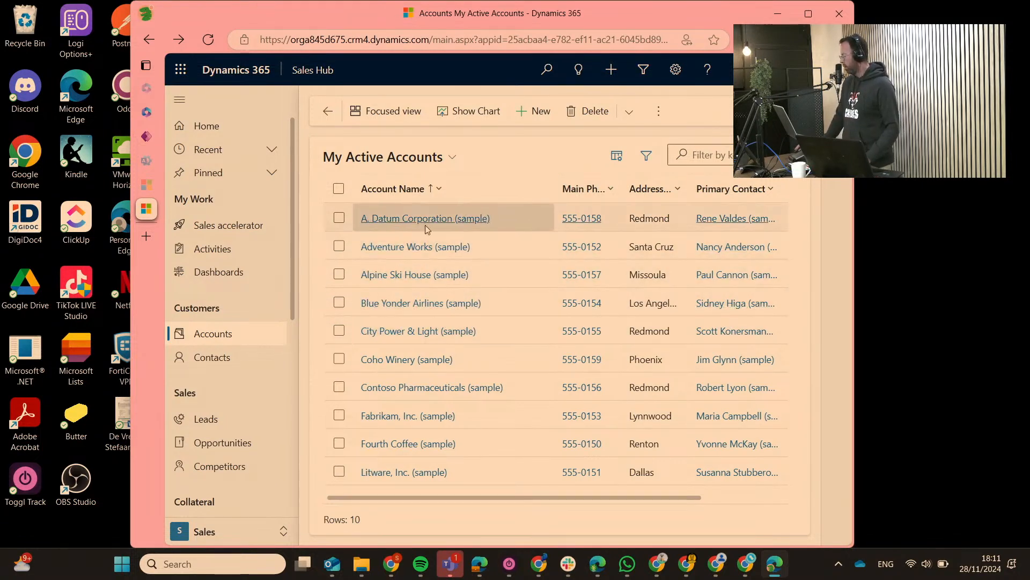
left_click(408, 157)
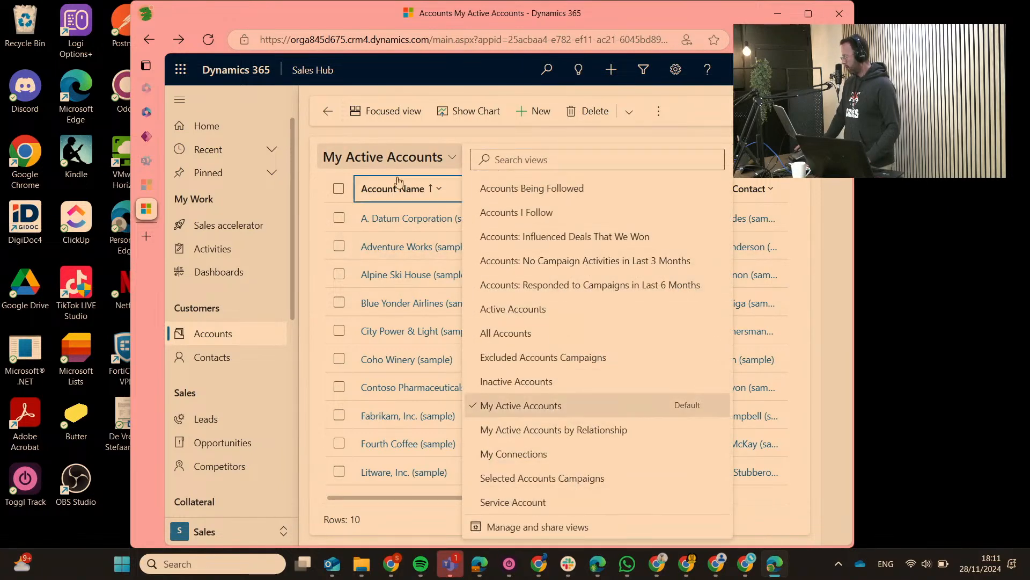
left_click(379, 219)
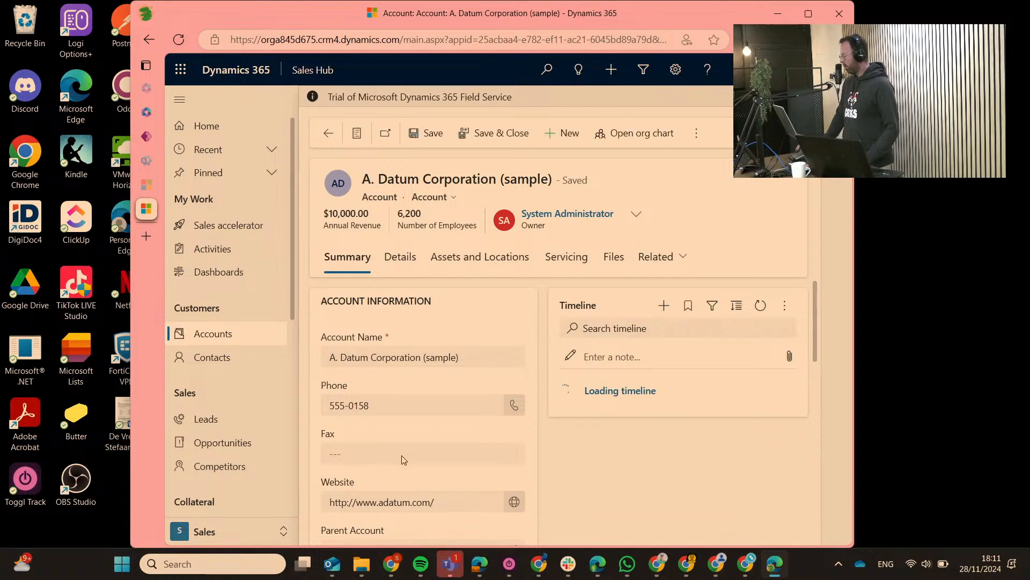
- Look through the account's Summary and expand the Highlights section of its timeline to read the generated text
scroll(400, 374, "down", 3)
scroll(400, 374, "down", 5)
scroll(398, 370, "up", 10)
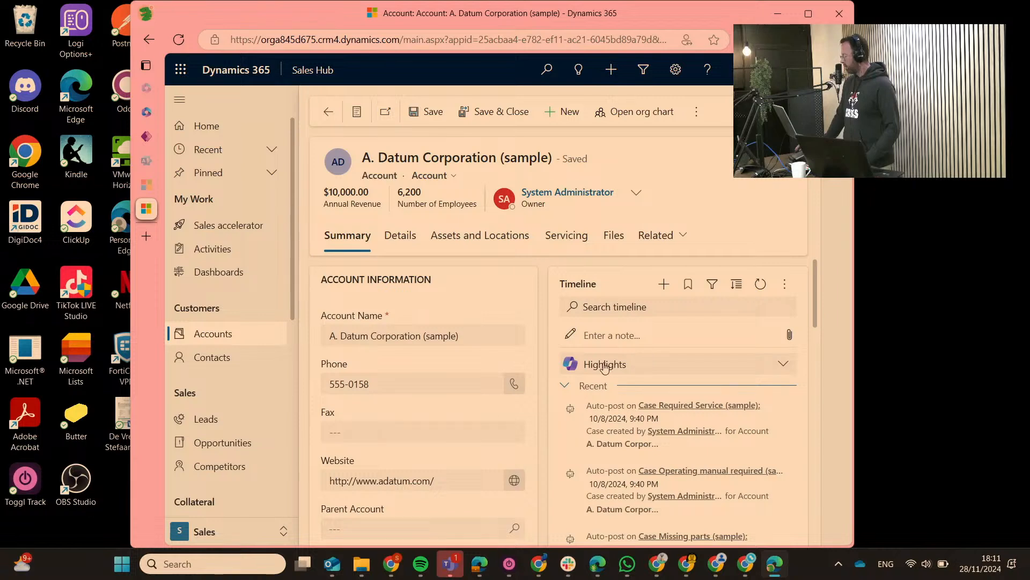
left_click(604, 366)
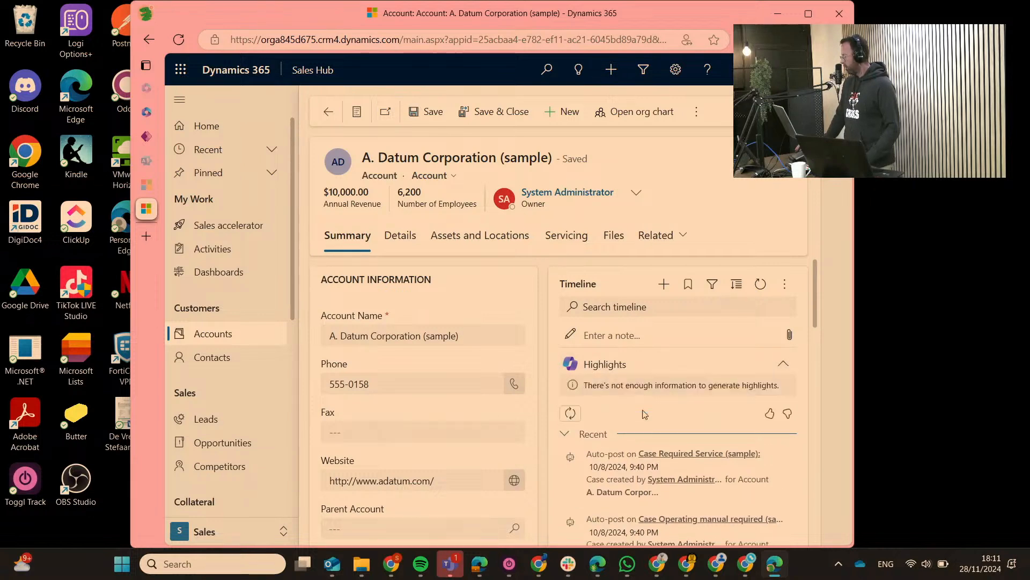
left_click_drag(605, 386, 726, 385)
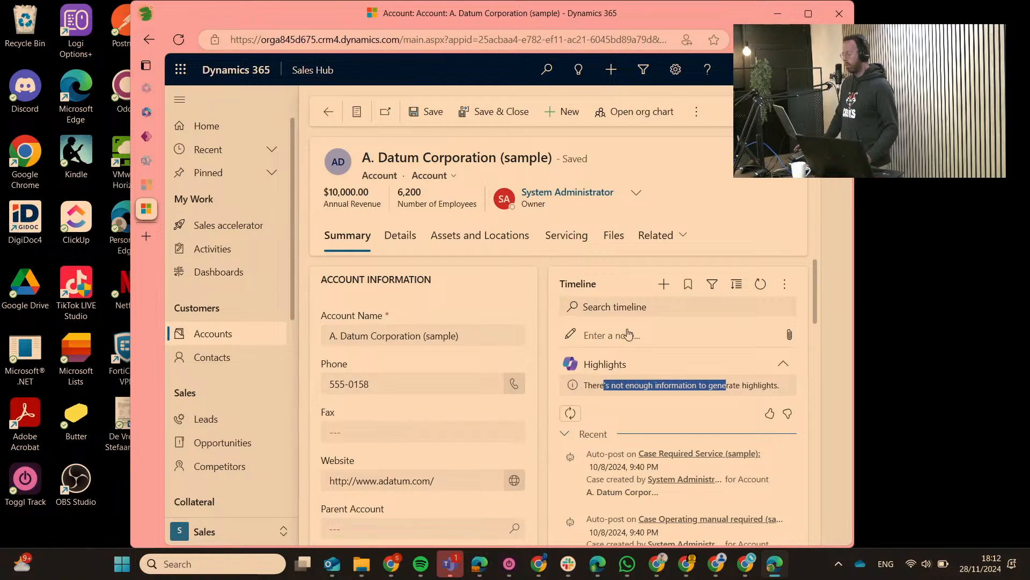
- Examine the activity and record types that can be added to the account's timeline
left_click(664, 284)
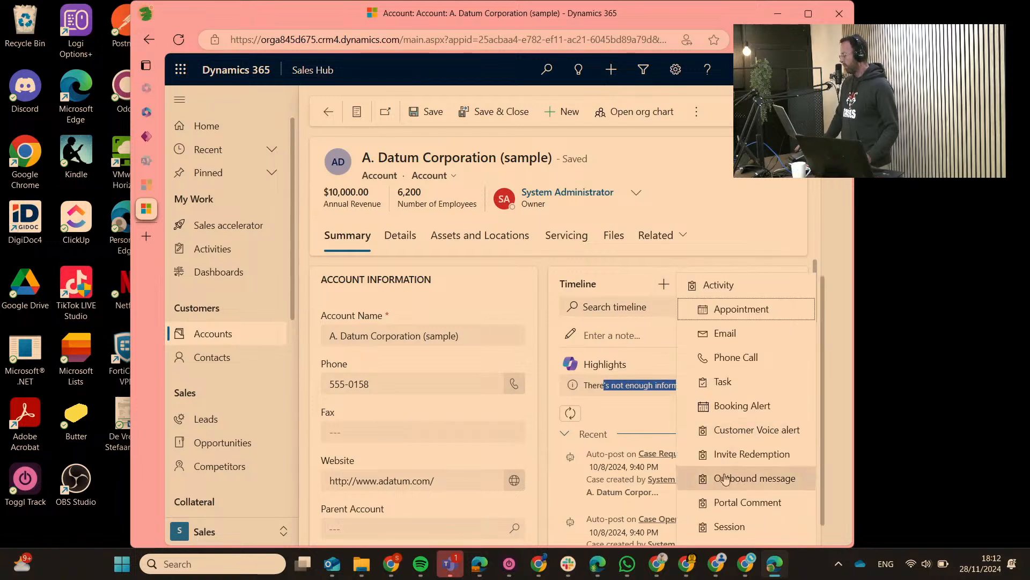
scroll(730, 322, "down", 1)
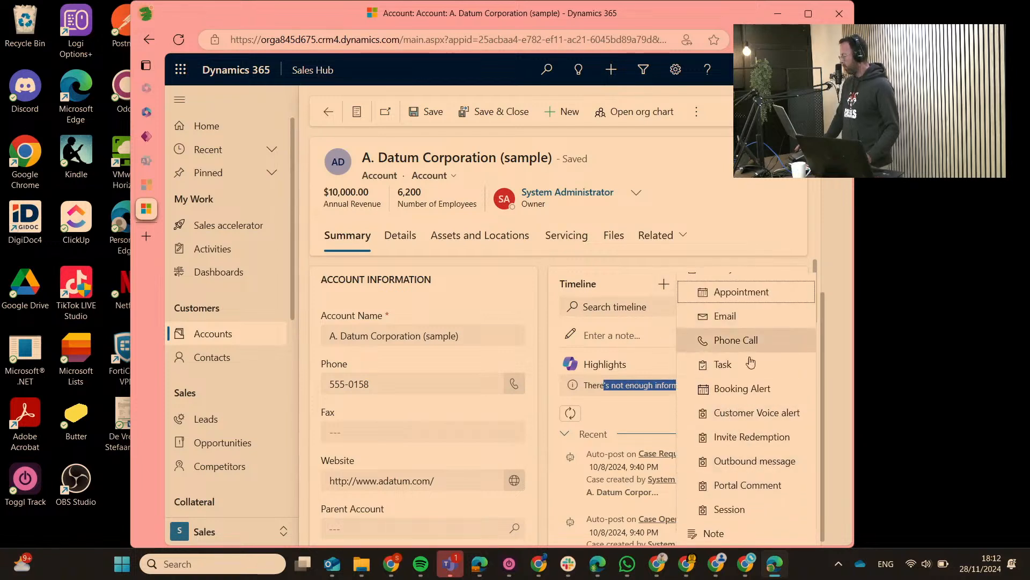
scroll(757, 338, "up", 1)
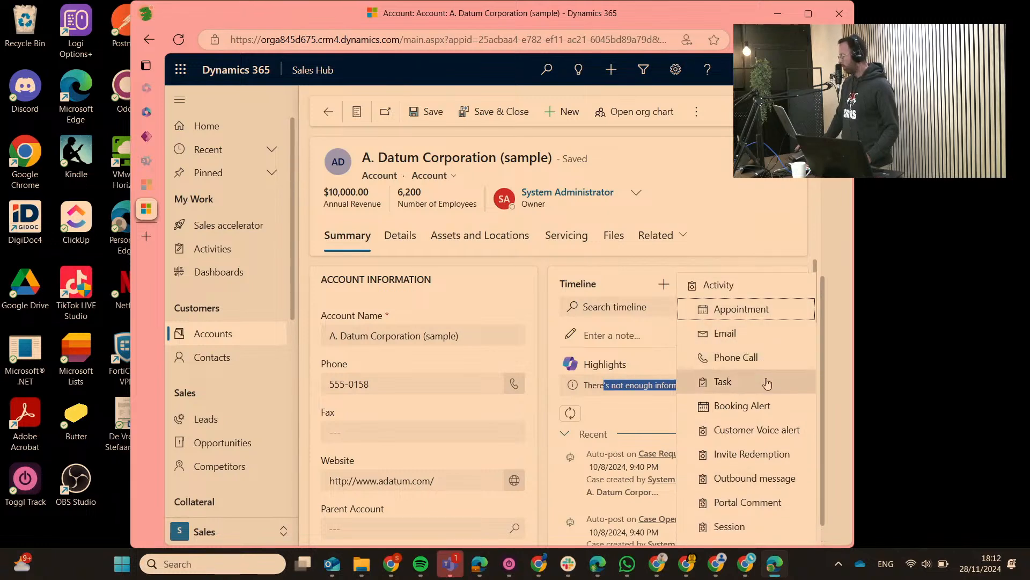
scroll(775, 387, "down", 1)
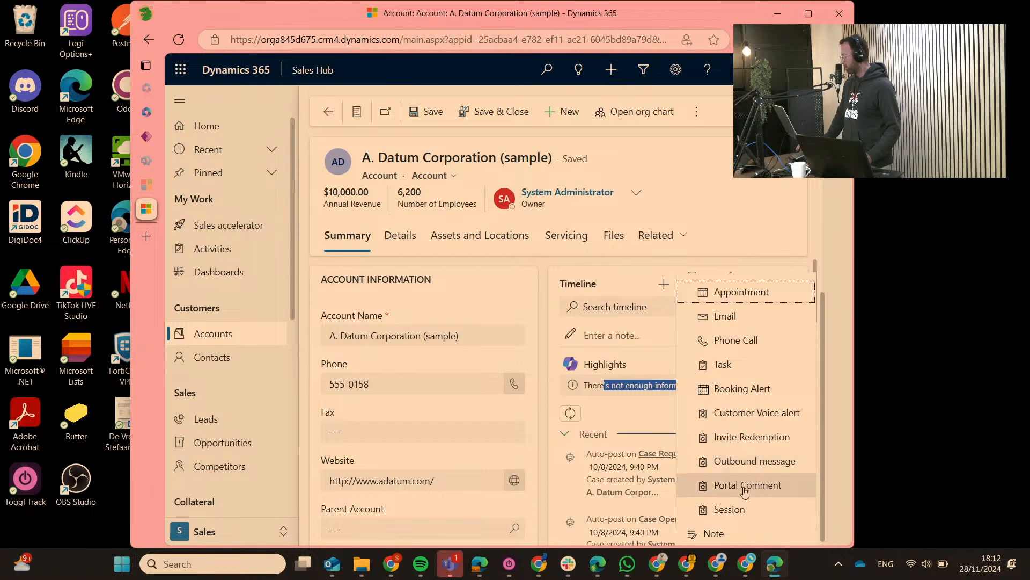
- Add an untitled timeline note reading "customer has more questions about our products" and expand the timeline Highlights again
left_click(719, 533)
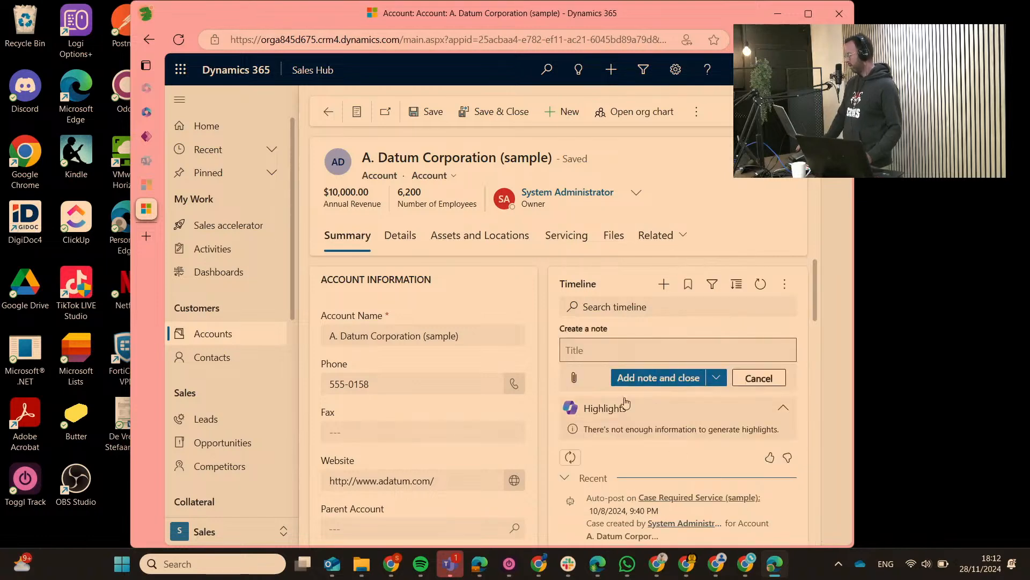
scroll(593, 387, "down", 2)
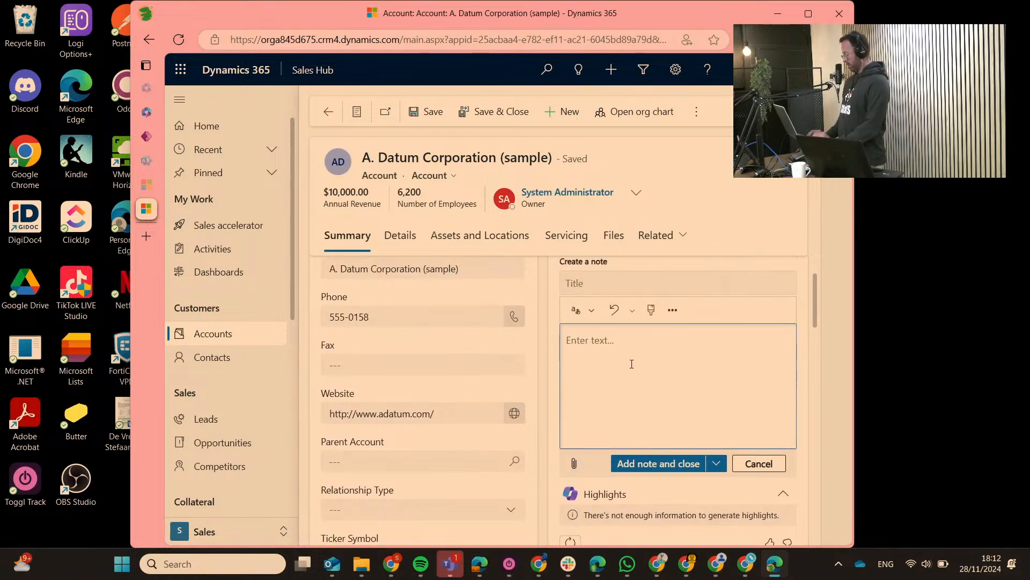
type("cu")
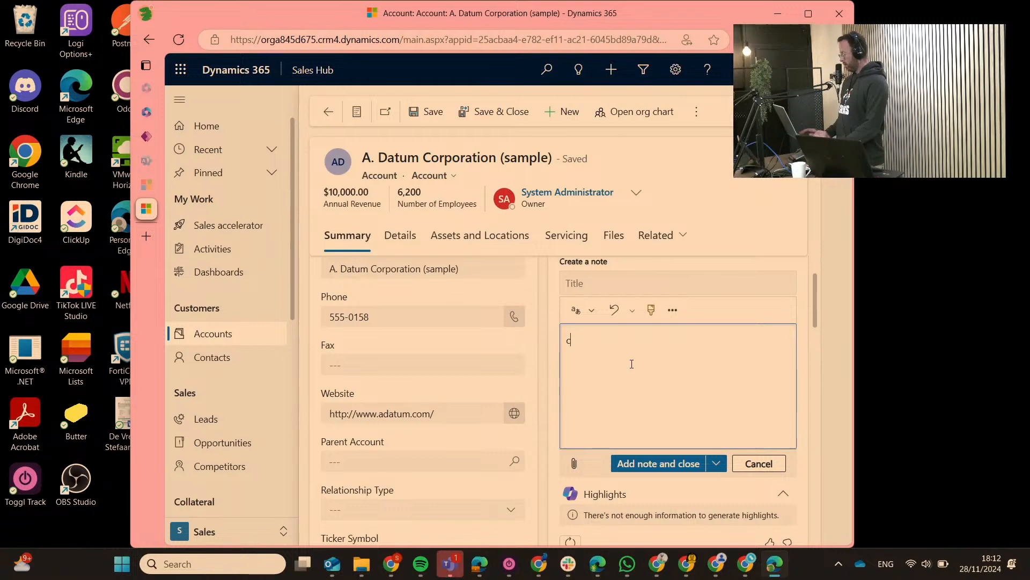
key("BackSpace")
type("cus")
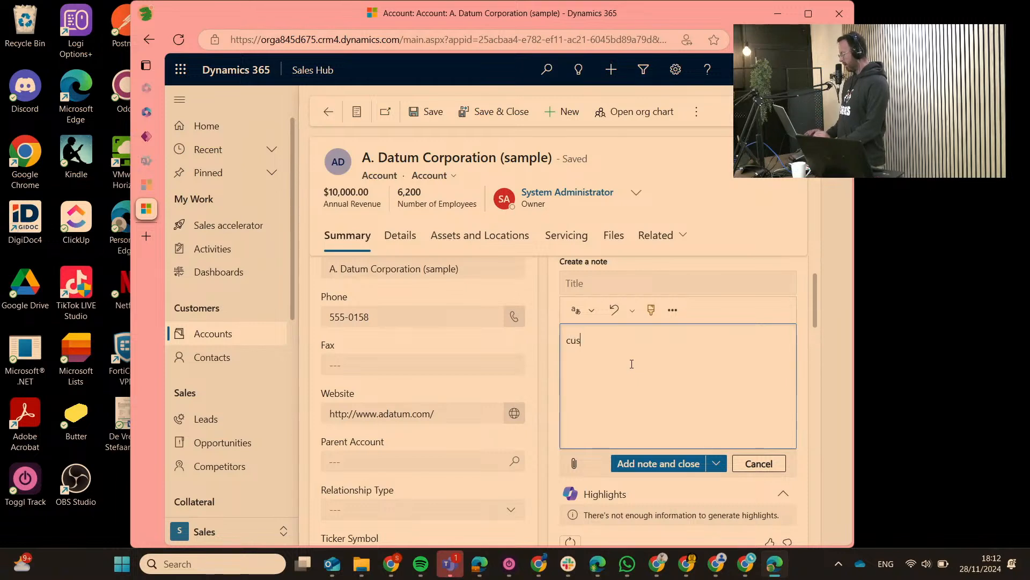
type("tomer has ")
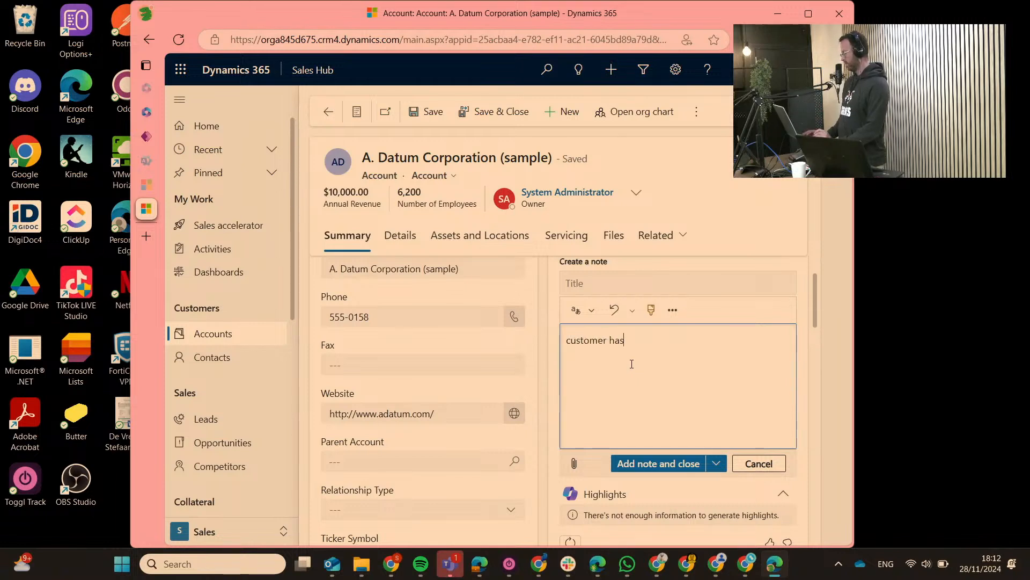
type("more que")
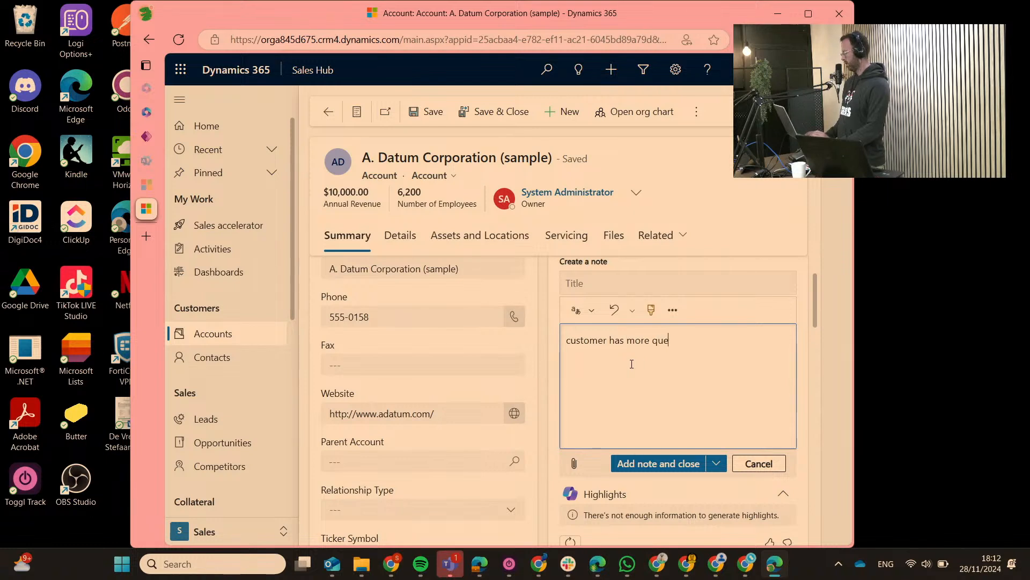
type("stions")
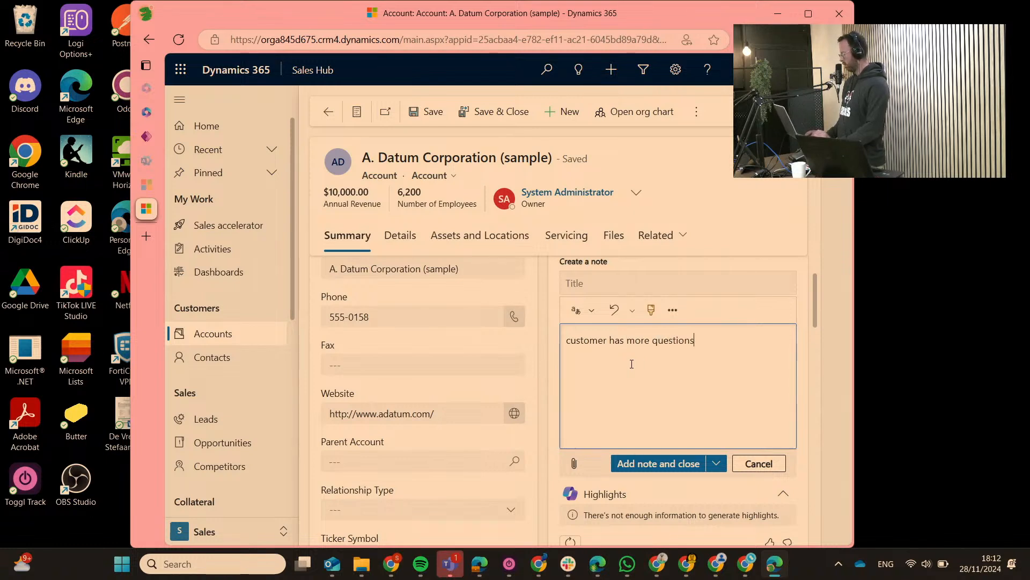
type(" about our products")
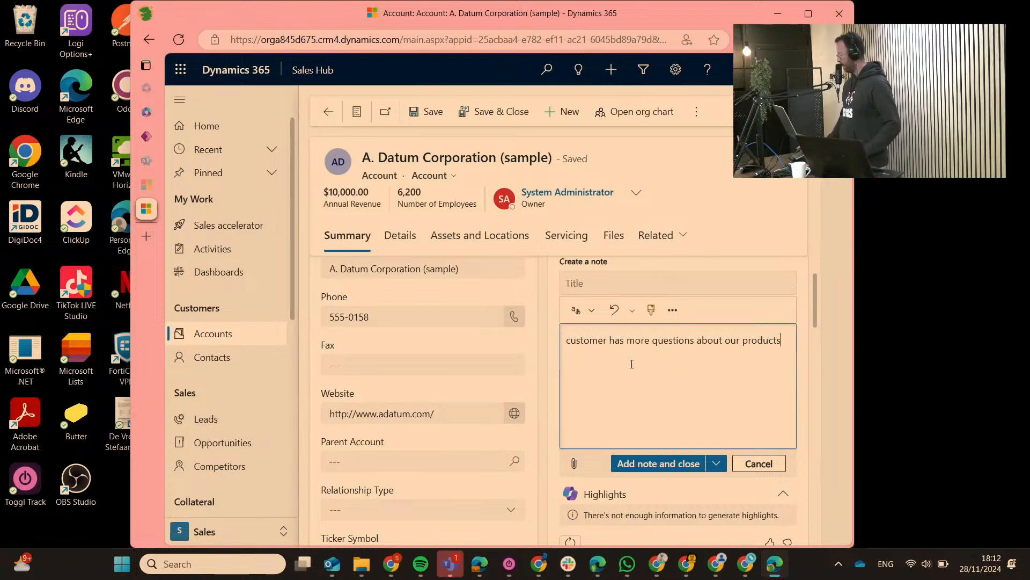
left_click(652, 464)
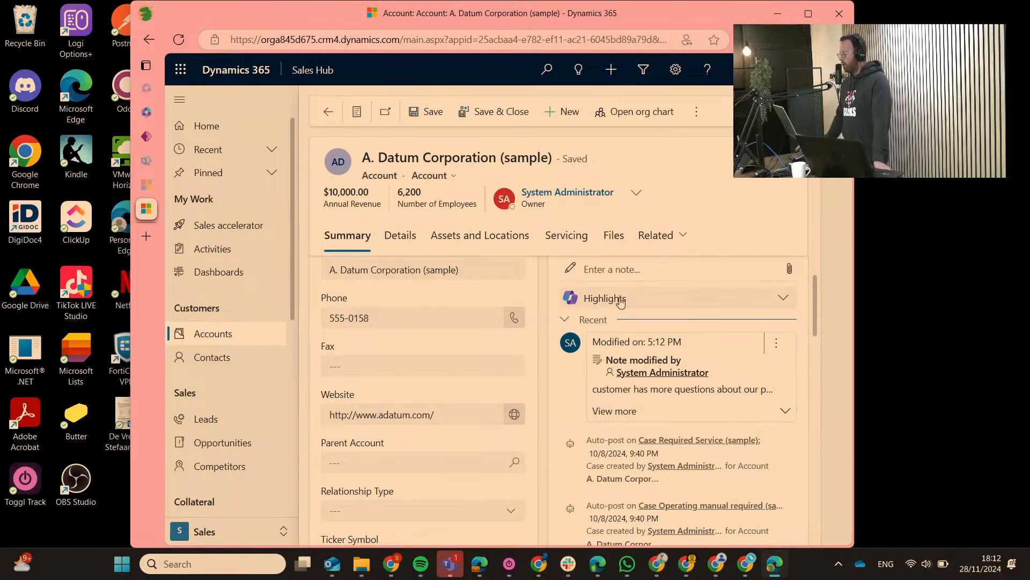
left_click(665, 299)
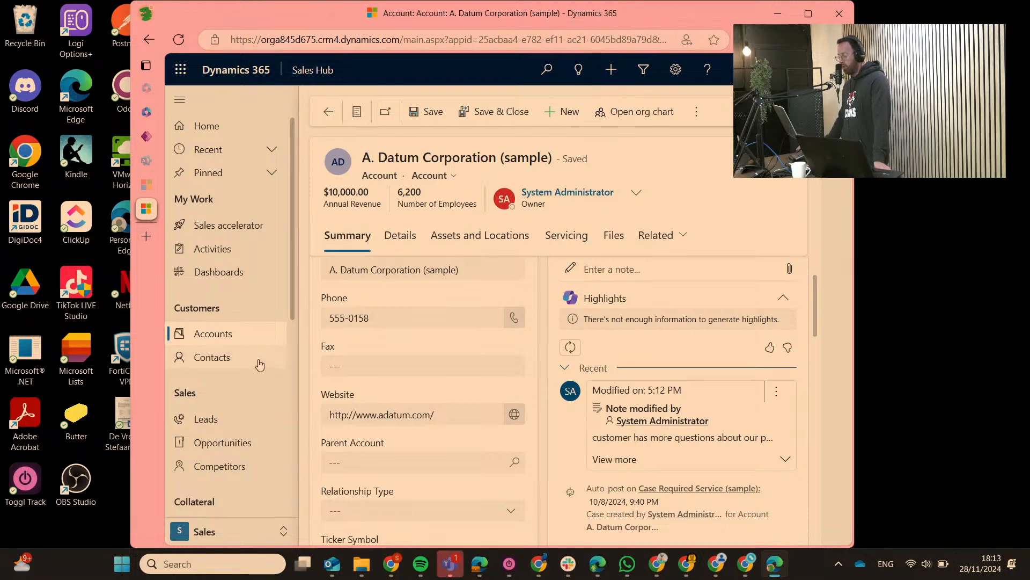
- View the Sales accelerator work list, then open the first lead in My Open Leads and look through its Summary
left_click(229, 224)
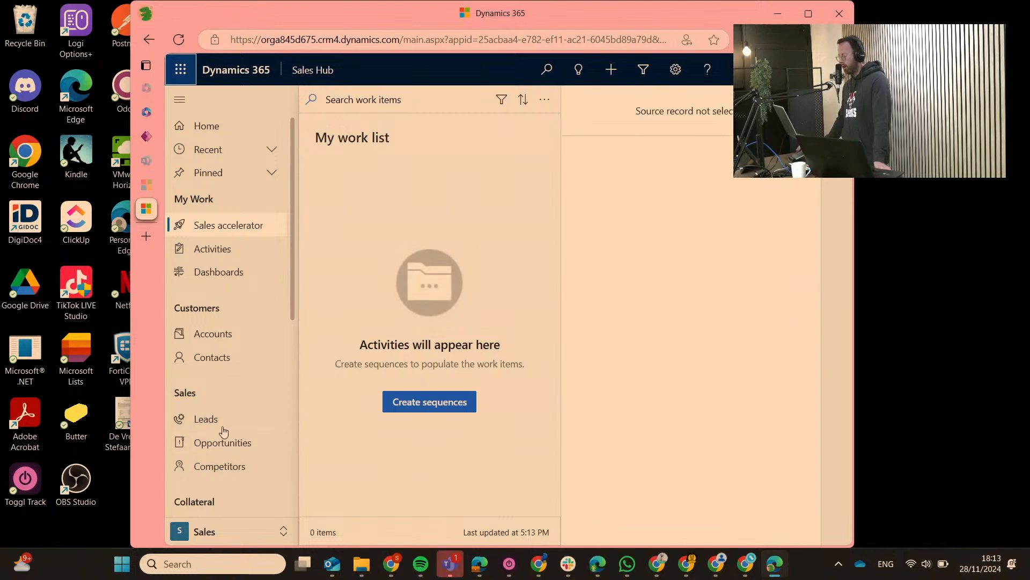
left_click(220, 425)
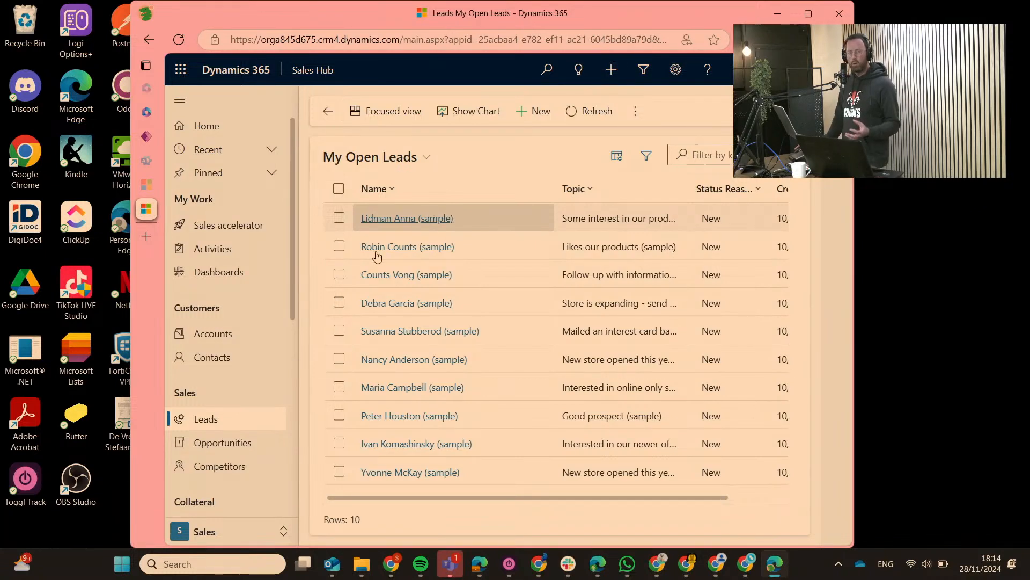
left_click(409, 219)
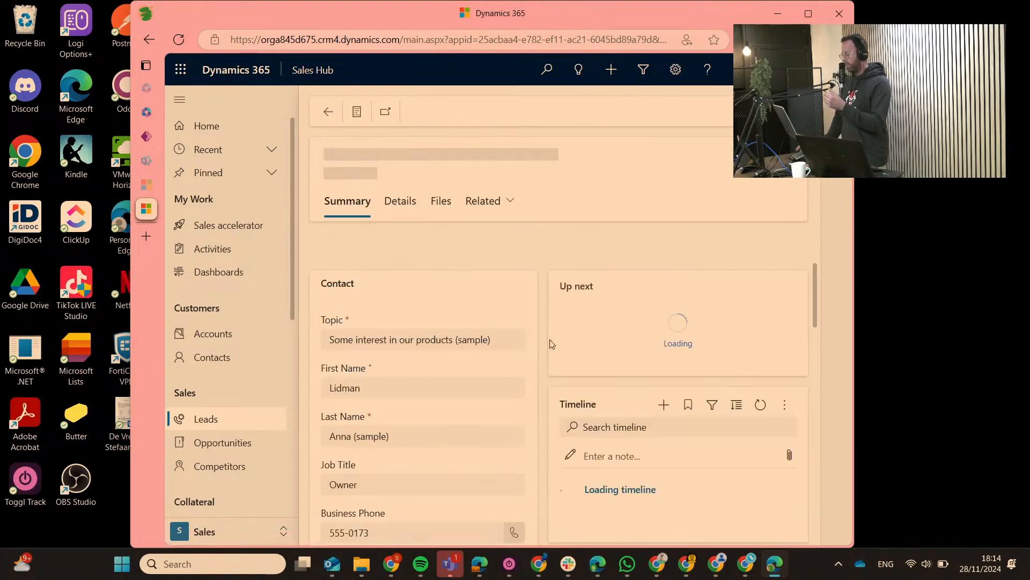
scroll(639, 410, "down", 4)
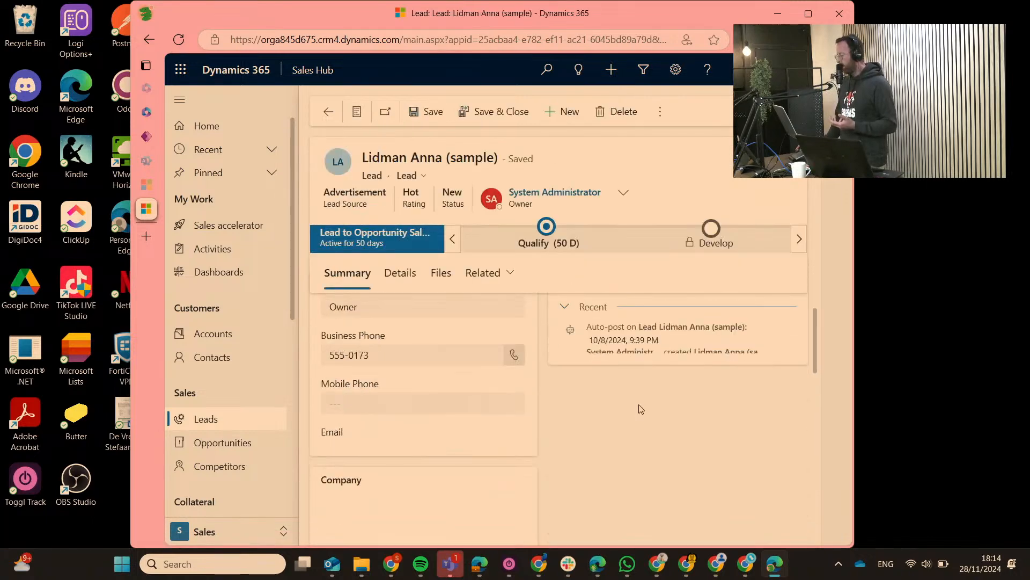
scroll(651, 350, "up", 3)
scroll(653, 375, "up", 1)
scroll(655, 430, "down", 4)
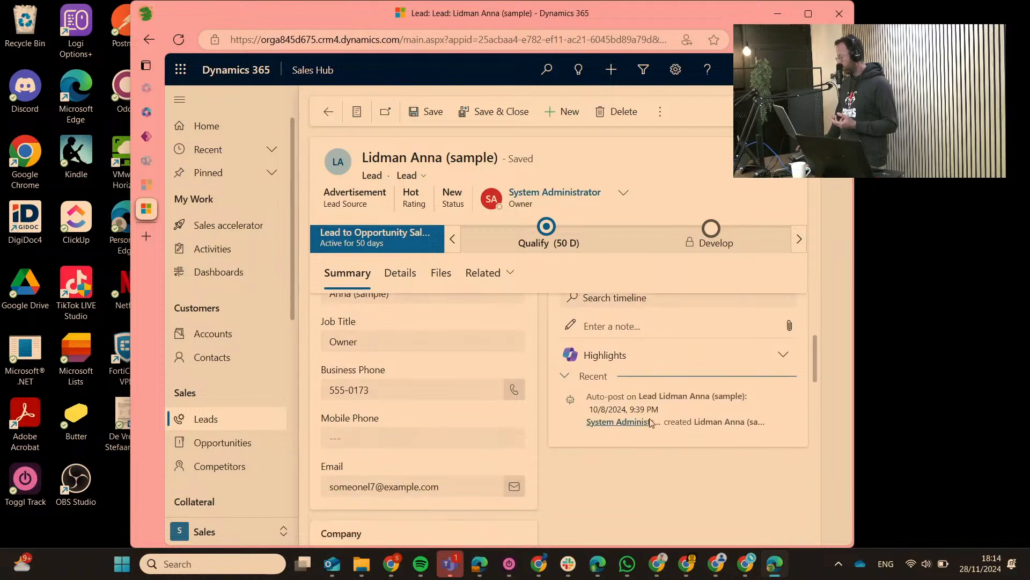
scroll(666, 382, "up", 1)
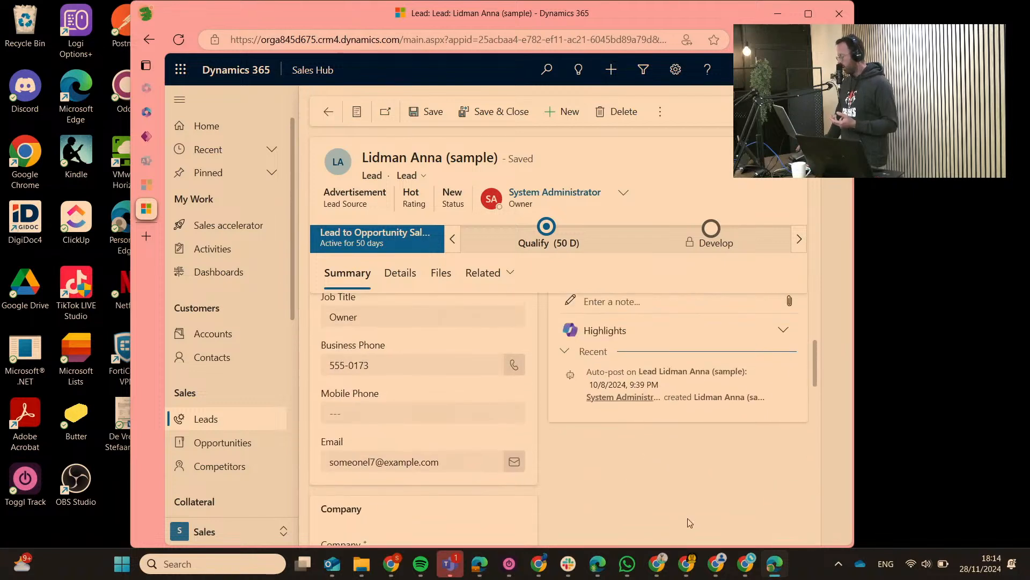
- Switch to the Edge work-profile window, show its Sales Hub My Open Leads page and look through the displayed lead and lead list
mouse_move(486, 572)
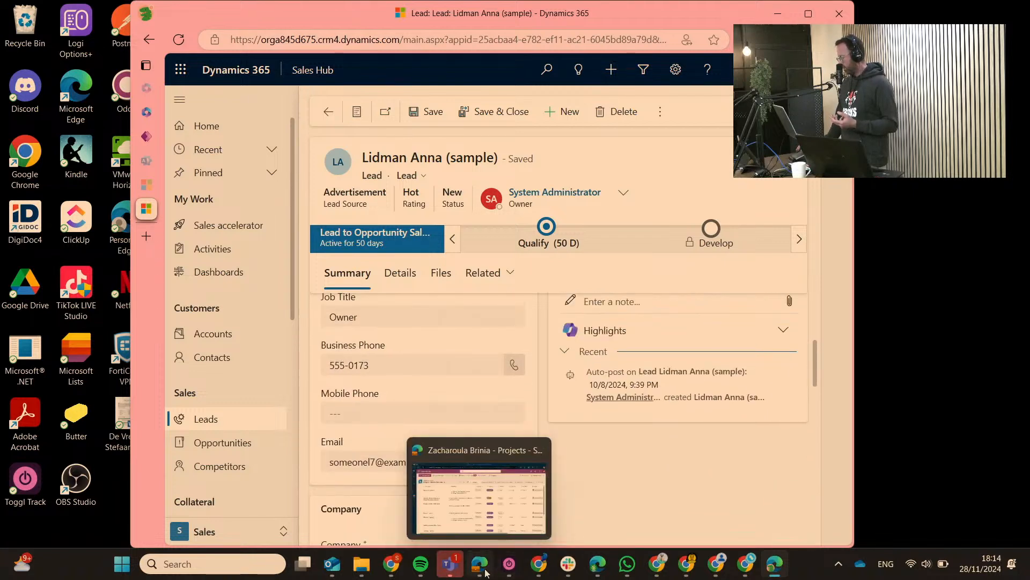
left_click(486, 572)
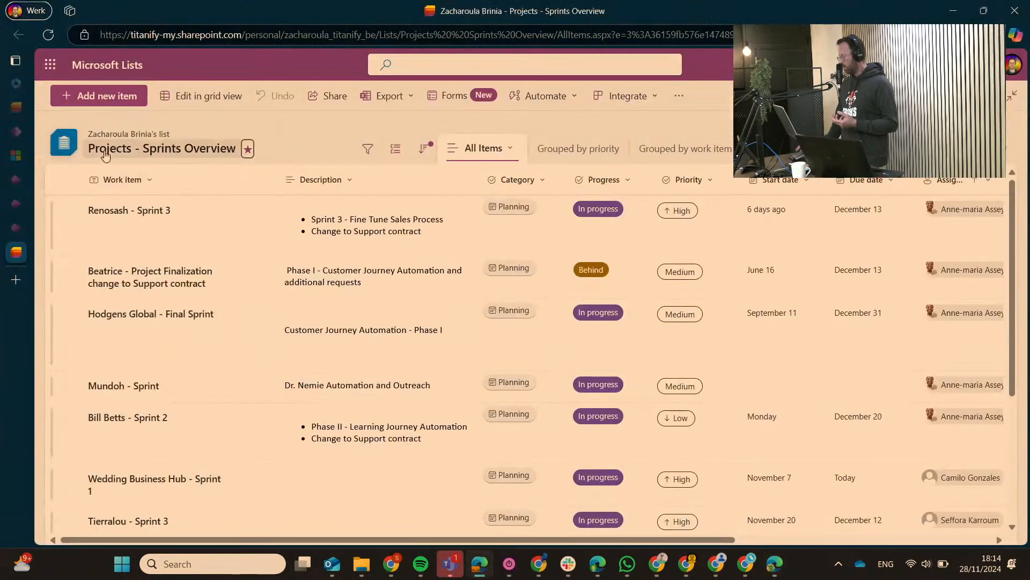
mouse_move(19, 157)
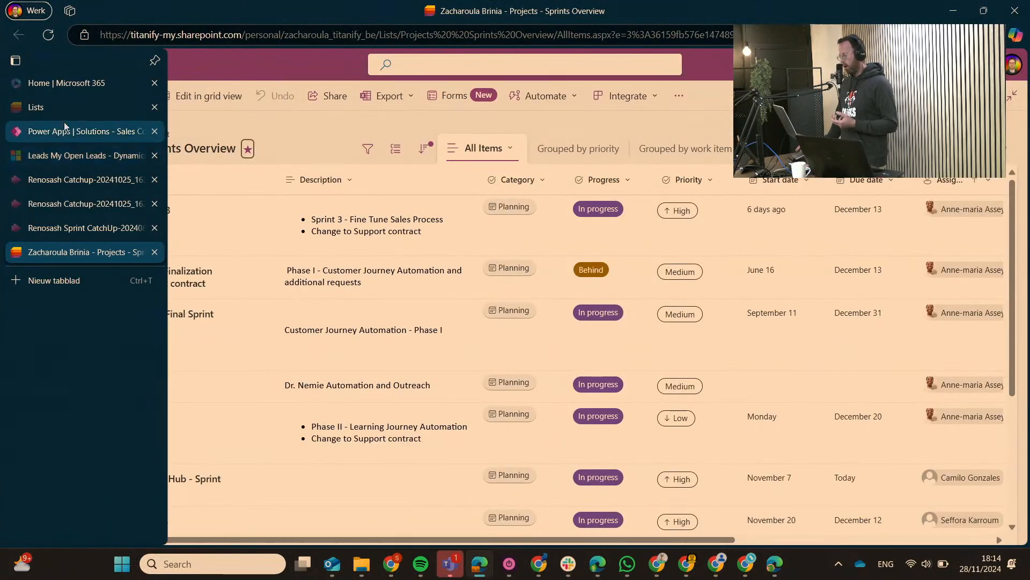
left_click(86, 156)
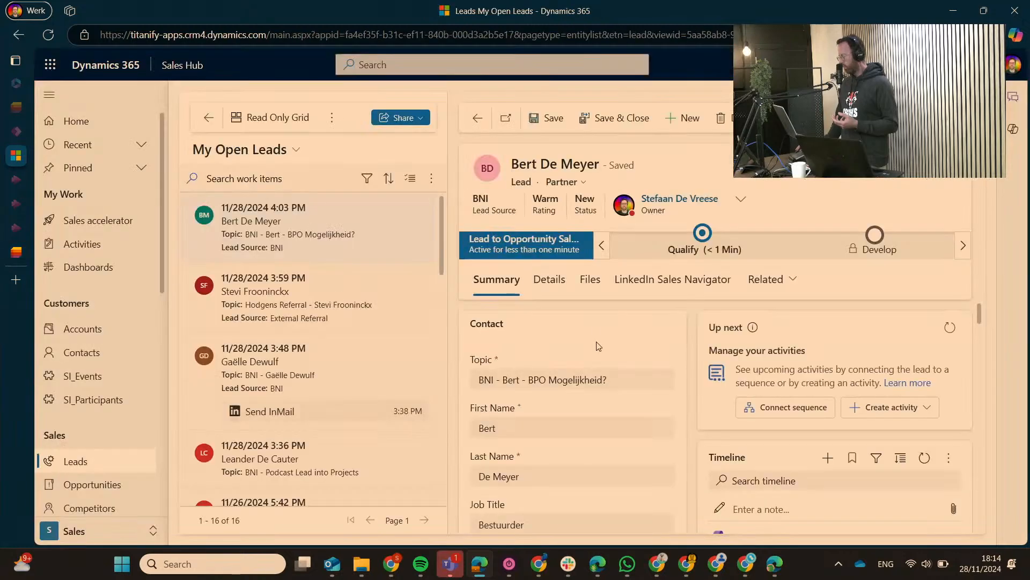
scroll(824, 393, "down", 10)
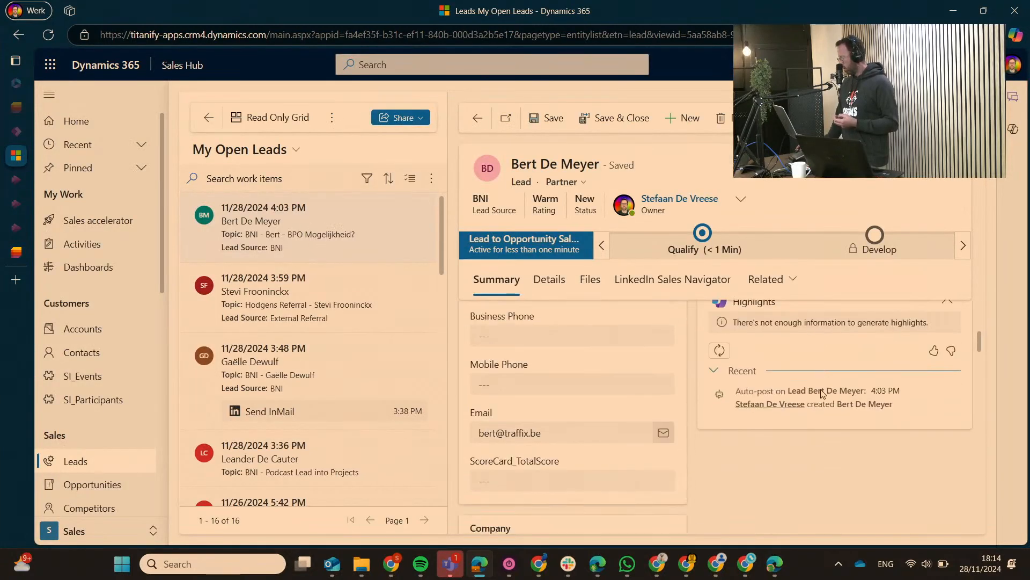
scroll(272, 364, "down", 5)
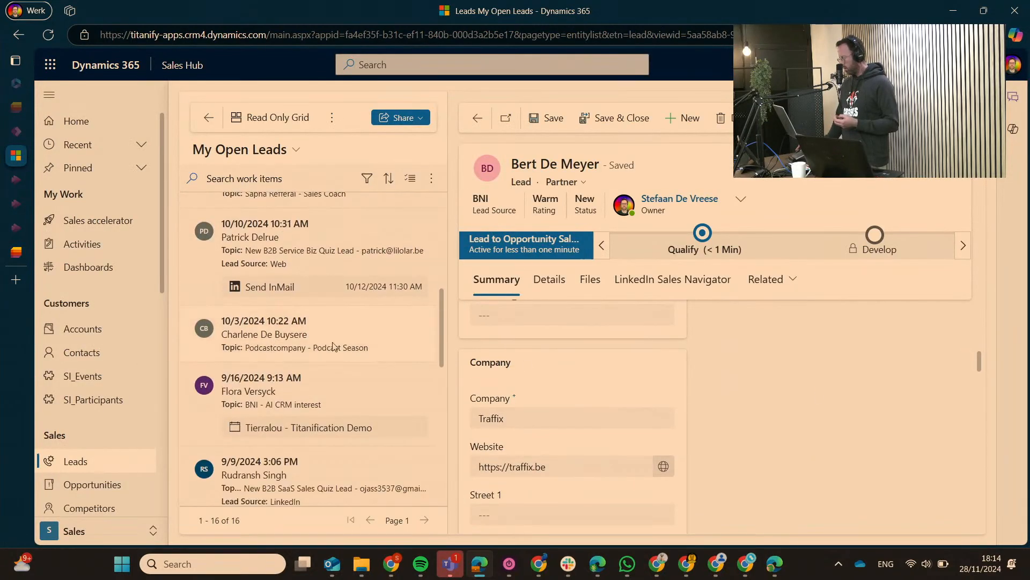
- Open the lead with topic "BNI - AI CRM interest", read its timeline emails and Highlights summary, and restore the window to a smaller size
left_click(337, 391)
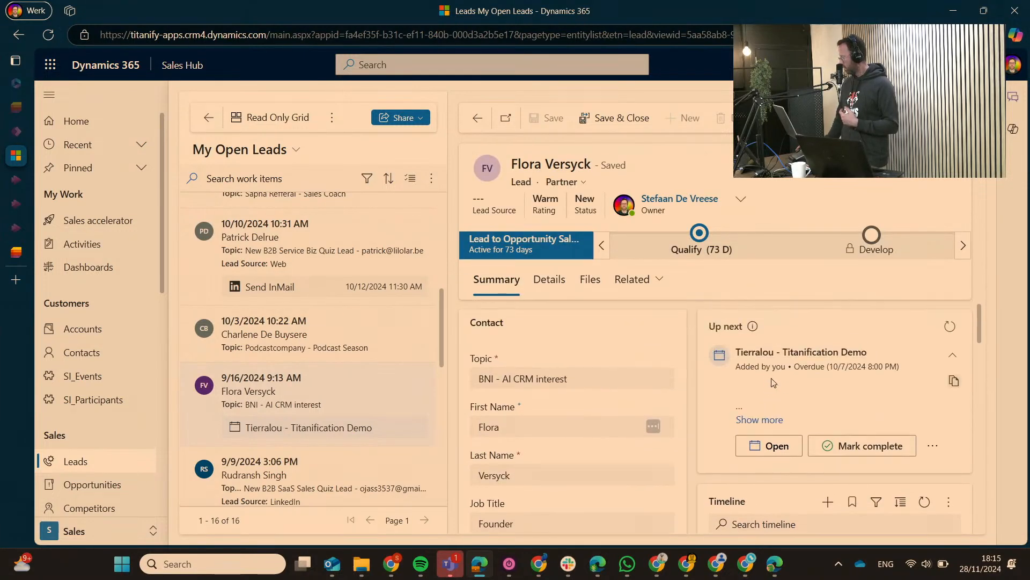
scroll(773, 382, "down", 5)
scroll(773, 382, "up", 1)
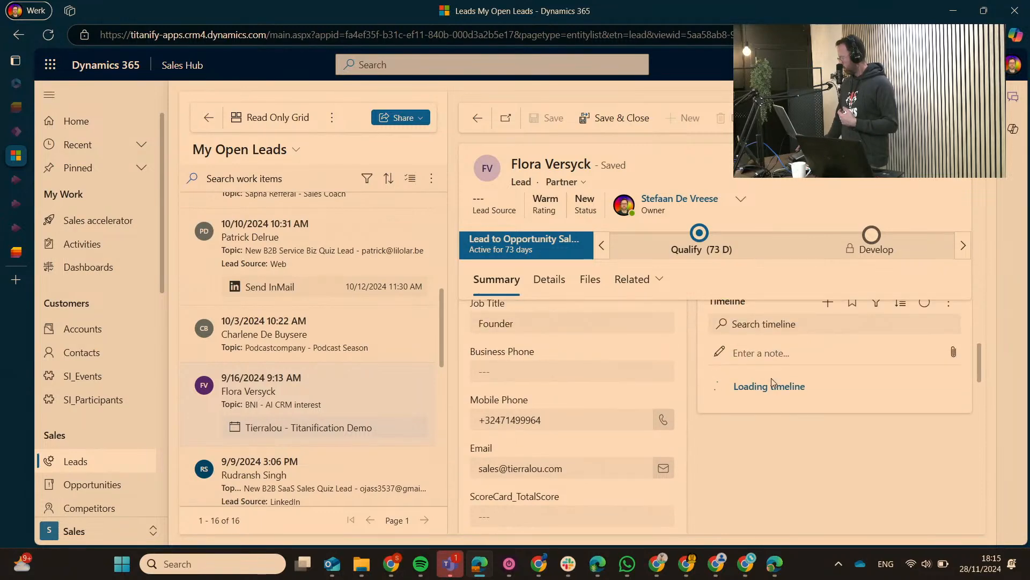
scroll(771, 380, "down", 2)
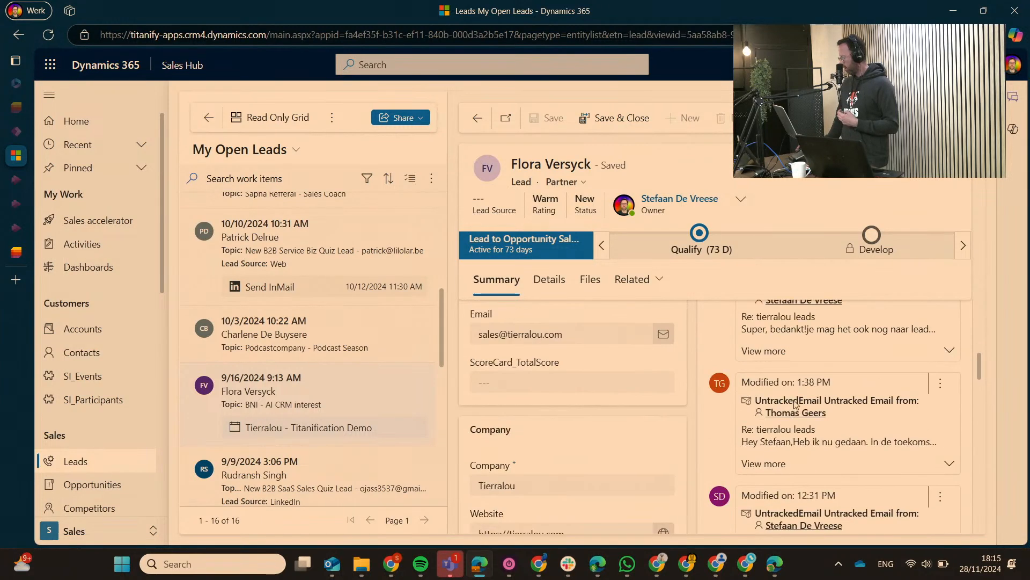
scroll(800, 370, "up", 2)
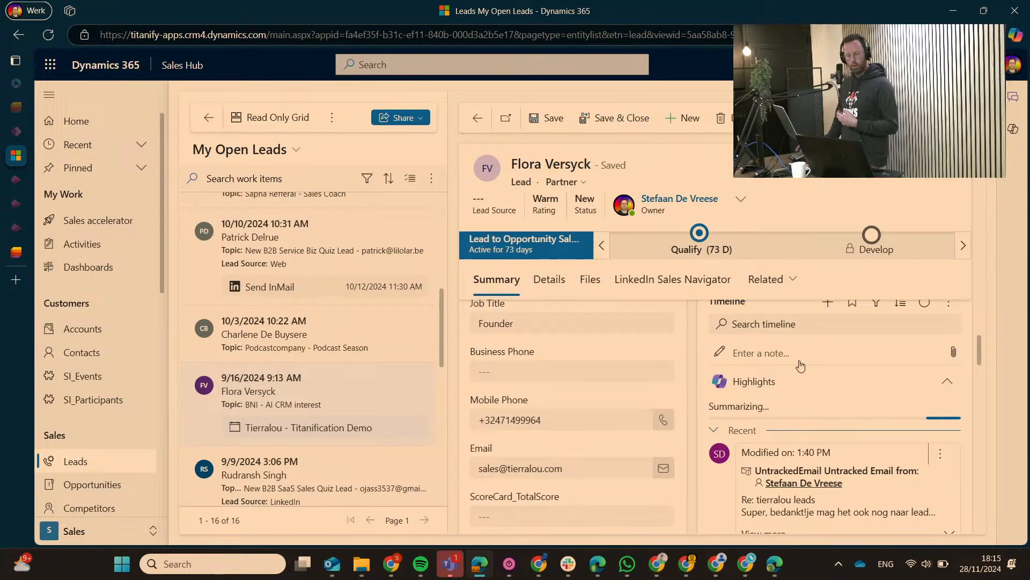
scroll(801, 368, "down", 1)
scroll(801, 368, "down", 1)
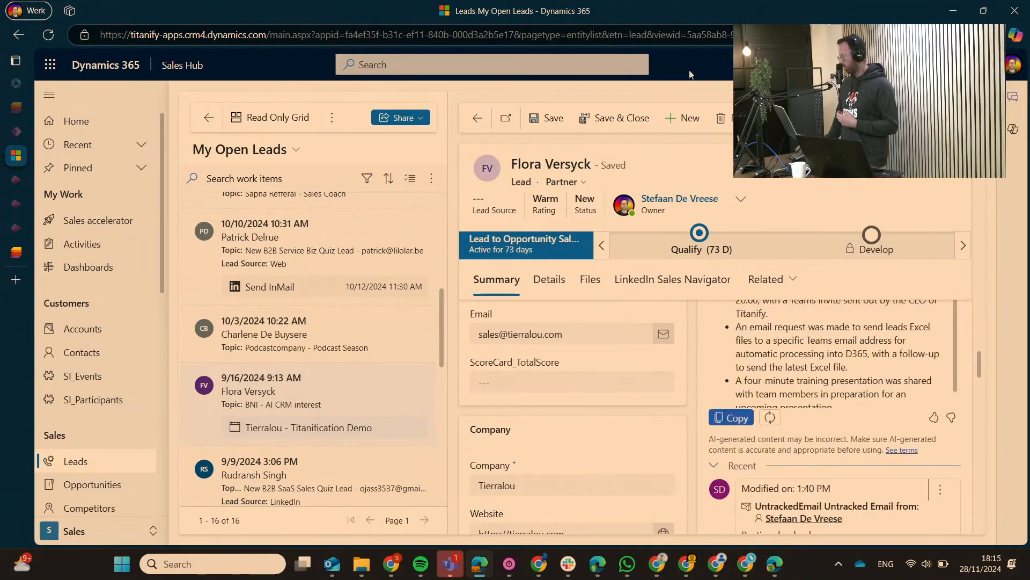
double_click(751, 20)
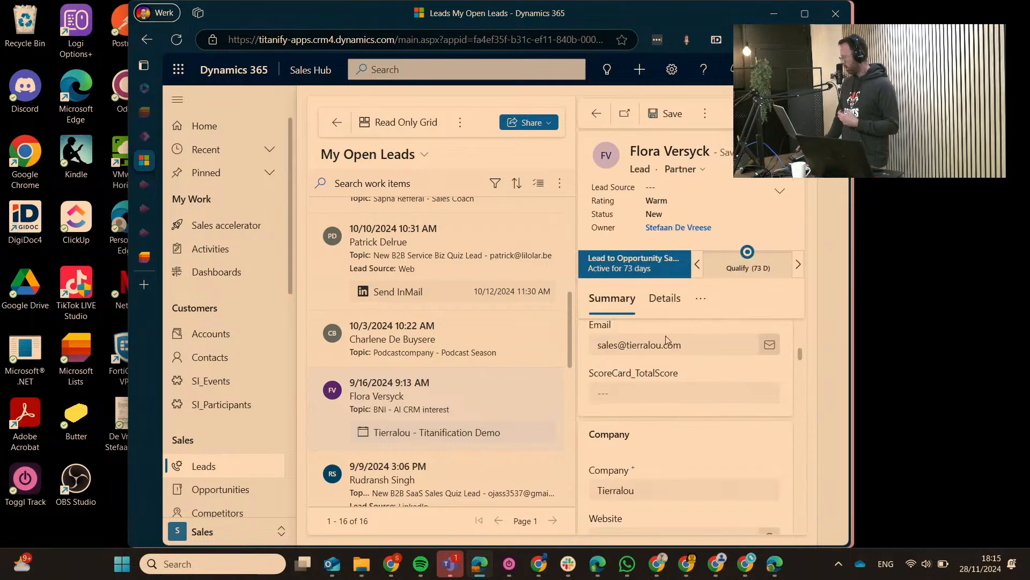
- Open the lead with topic "BNI - AI CRM interest" in a separate window, then reposition and enlarge that window
scroll(661, 370, "down", 1)
scroll(662, 370, "up", 3)
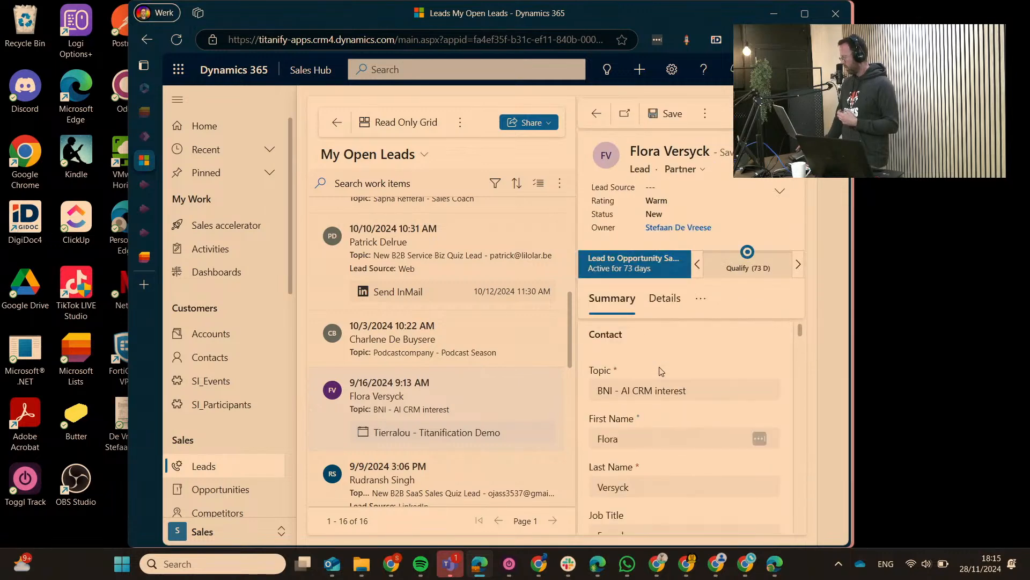
scroll(661, 370, "down", 2)
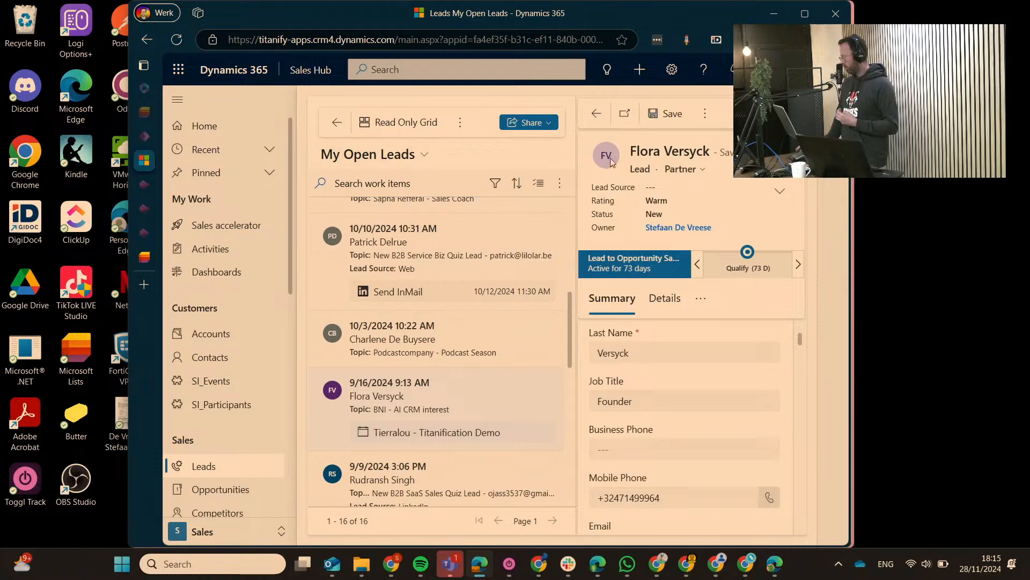
left_click(624, 113)
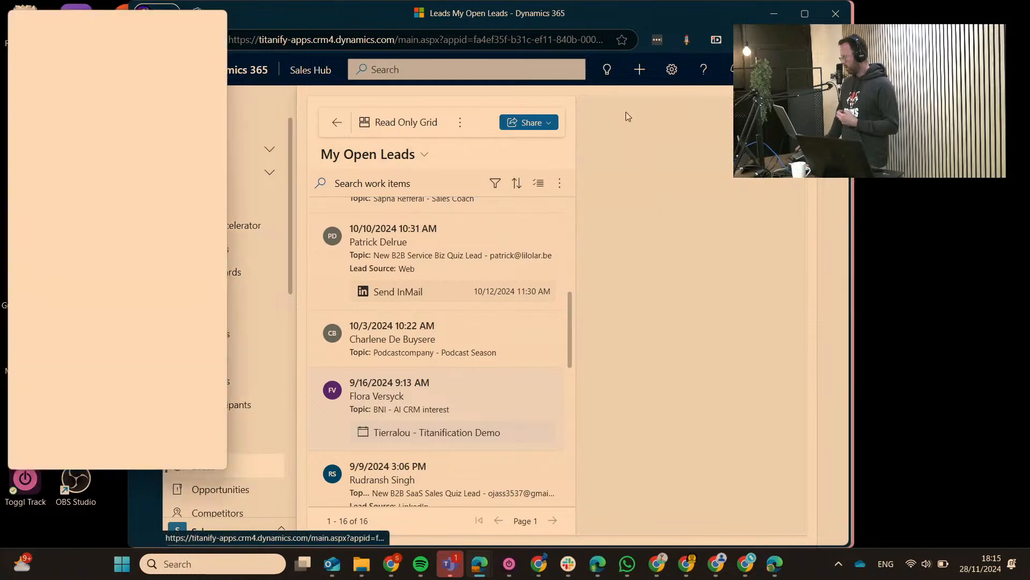
left_click_drag(122, 13, 371, 24)
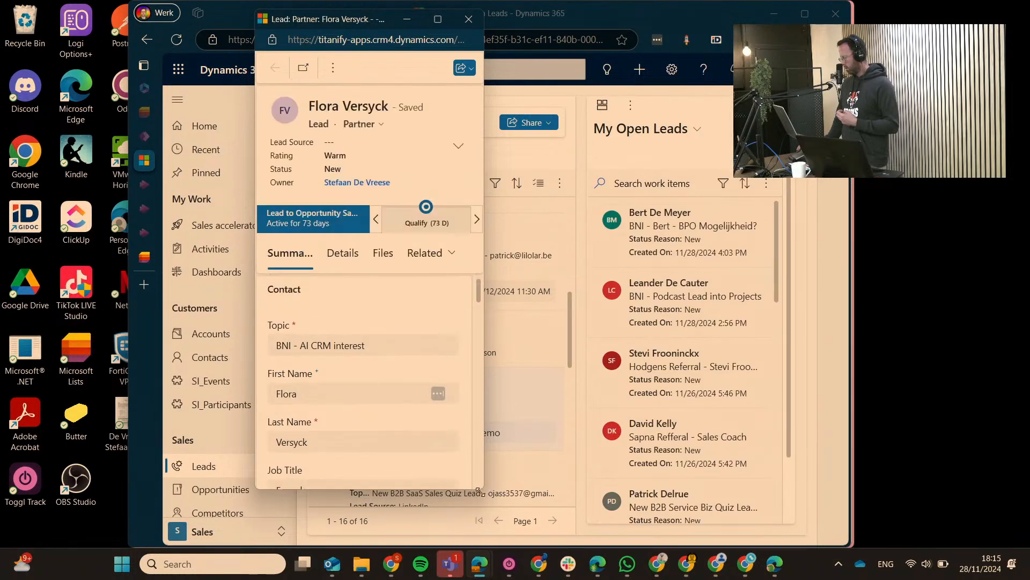
left_click_drag(481, 488, 794, 523)
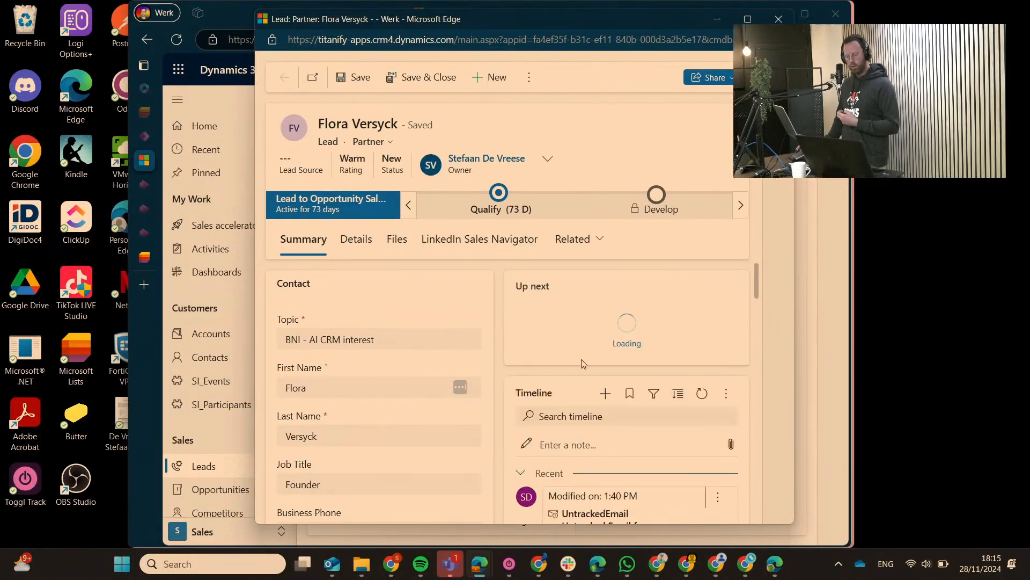
left_click_drag(611, 22, 581, 21)
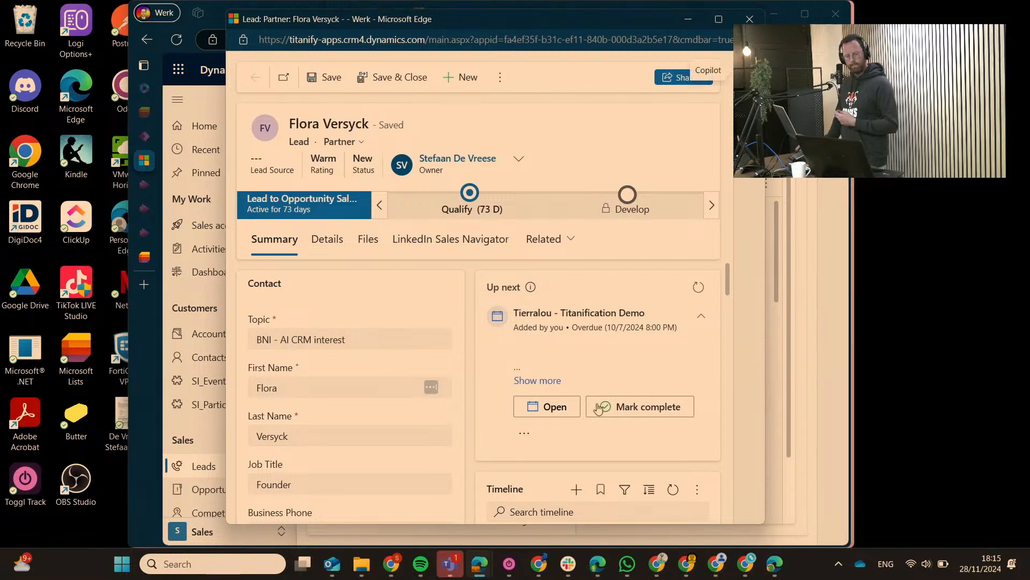
- Read the timeline Highlights summary on the lead's Summary alongside the contact fields
scroll(594, 327, "down", 3)
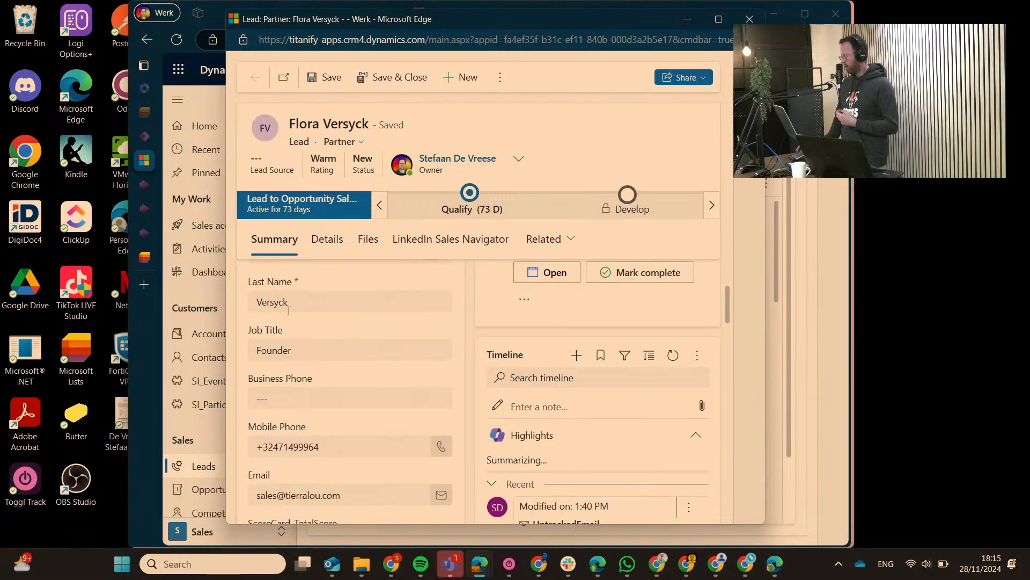
scroll(544, 406, "down", 3)
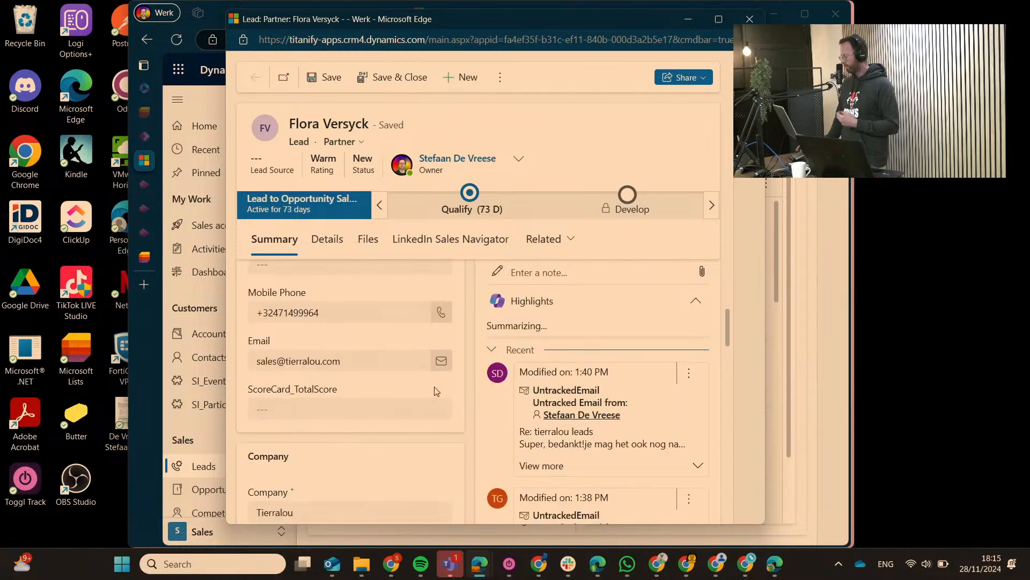
scroll(542, 371, "up", 3)
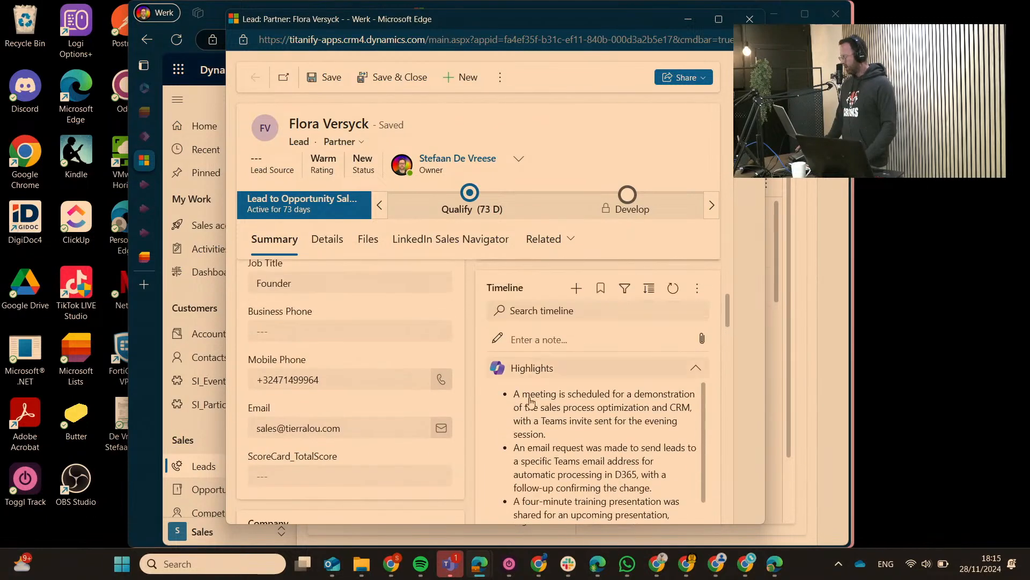
scroll(724, 394, "down", 3)
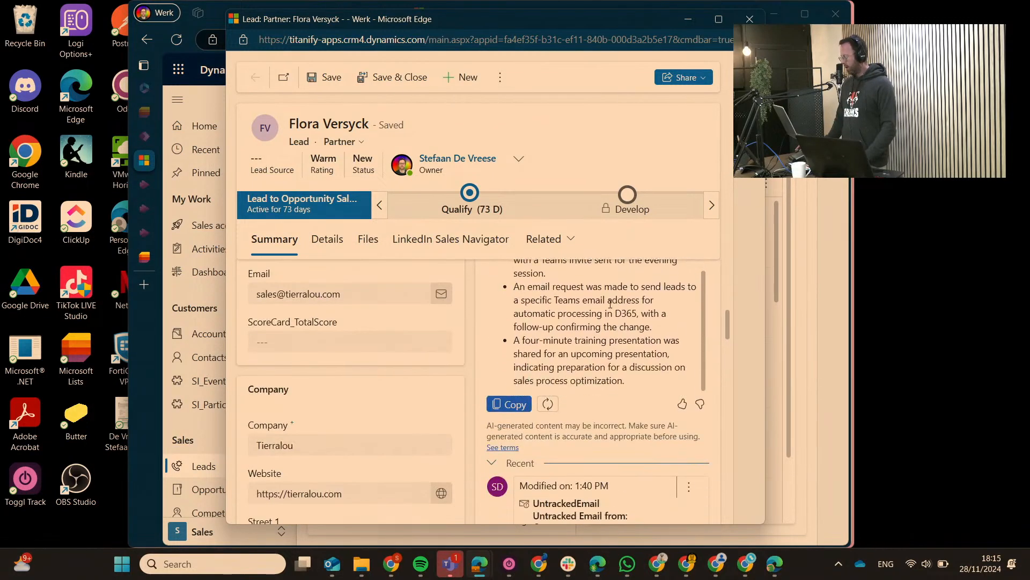
scroll(651, 317, "up", 3)
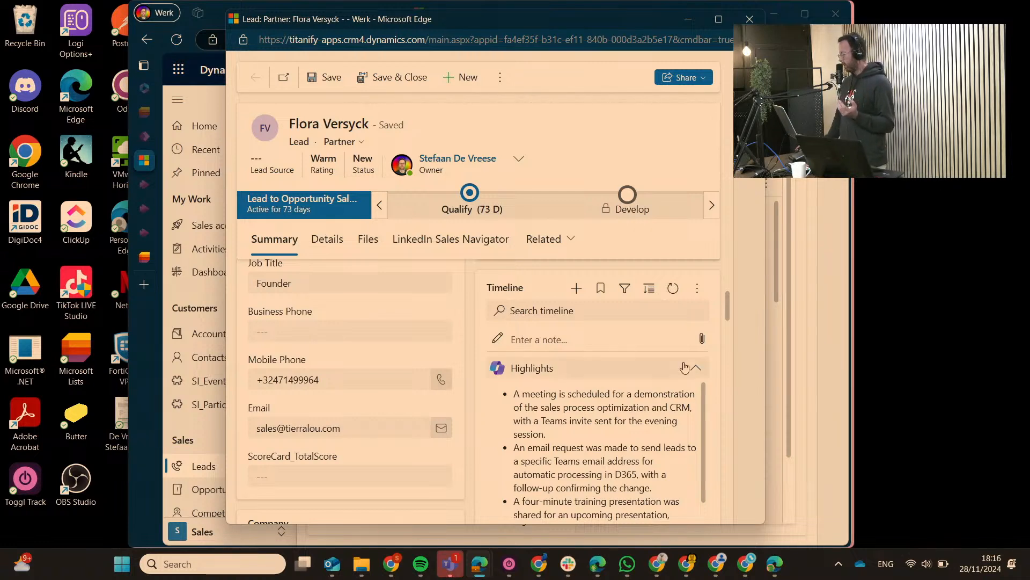
scroll(683, 369, "down", 2)
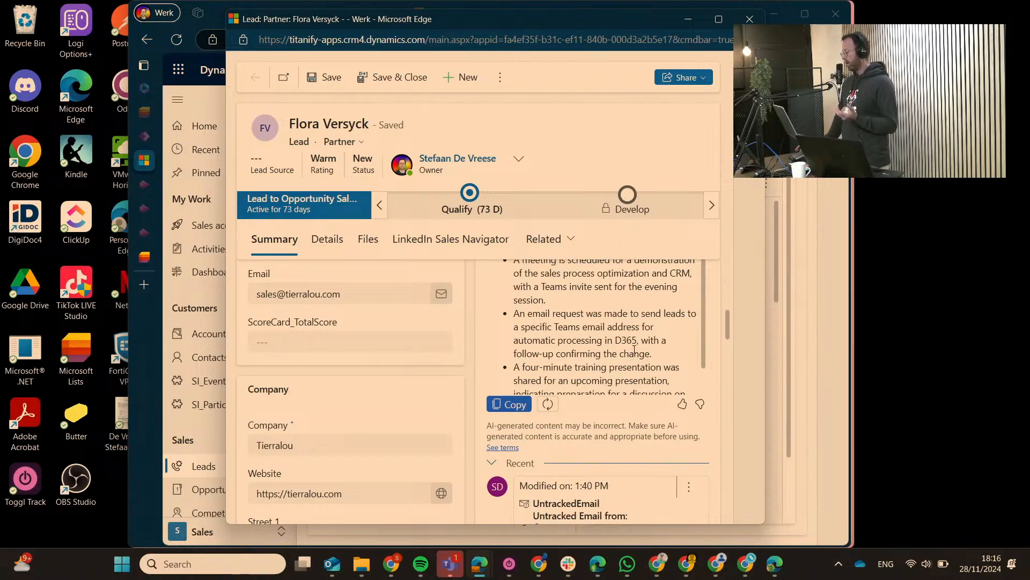
- Look through the lead's timeline of untracked emails and appointments below the Highlights
scroll(698, 337, "down", 2)
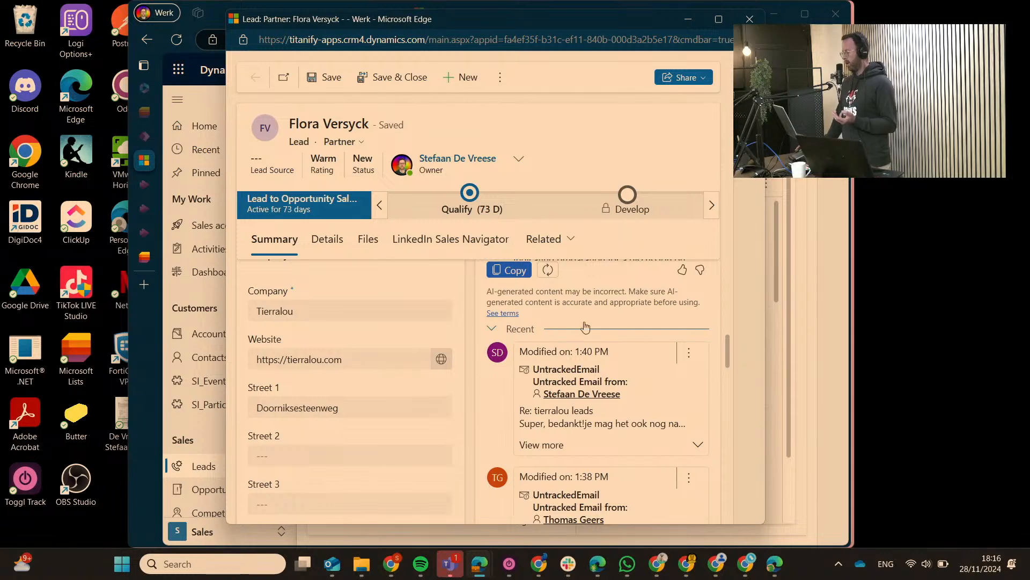
scroll(586, 328, "down", 1)
scroll(591, 343, "up", 1)
scroll(640, 355, "down", 2)
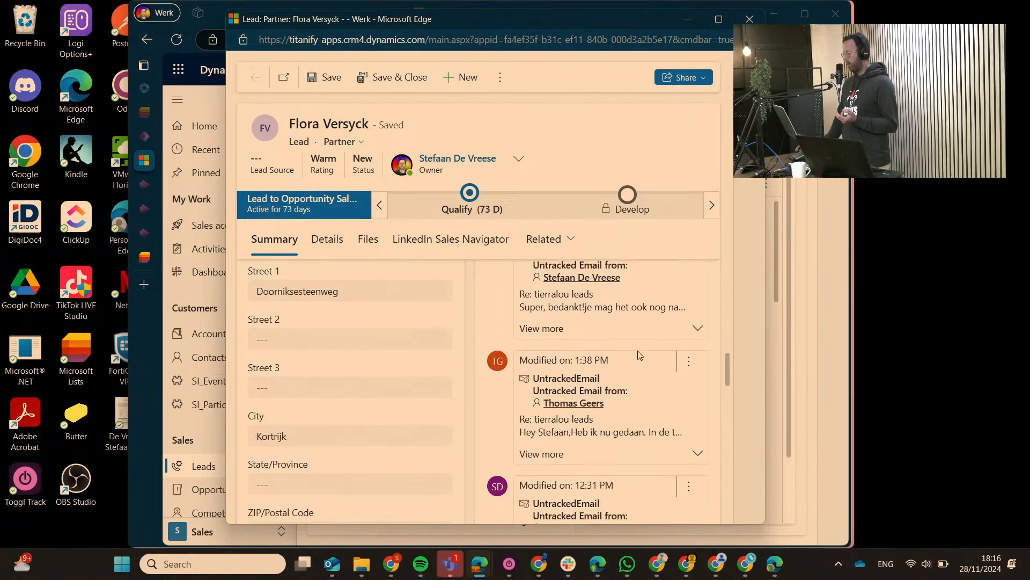
scroll(588, 358, "down", 5)
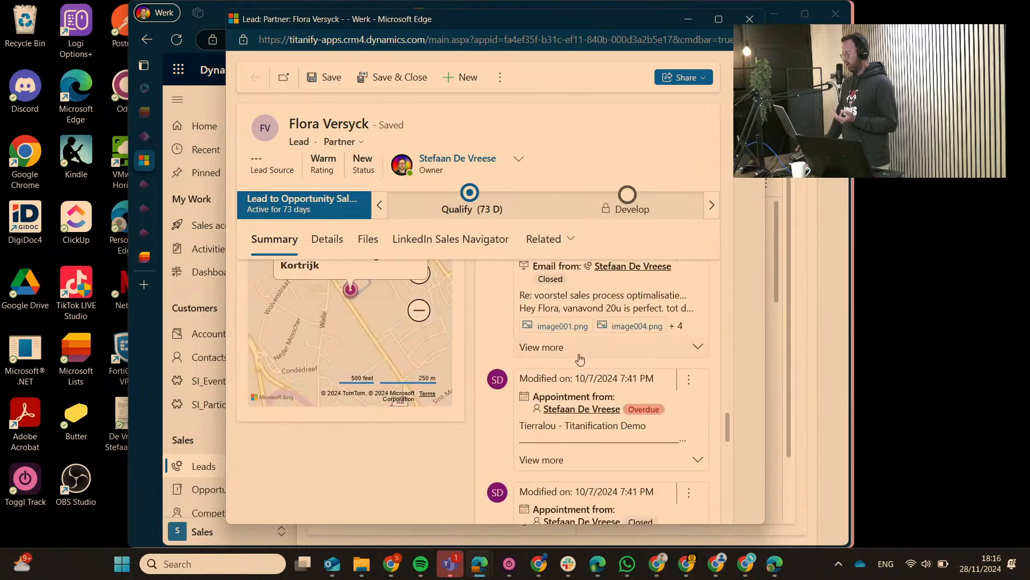
scroll(581, 359, "down", 2)
scroll(574, 359, "up", 6)
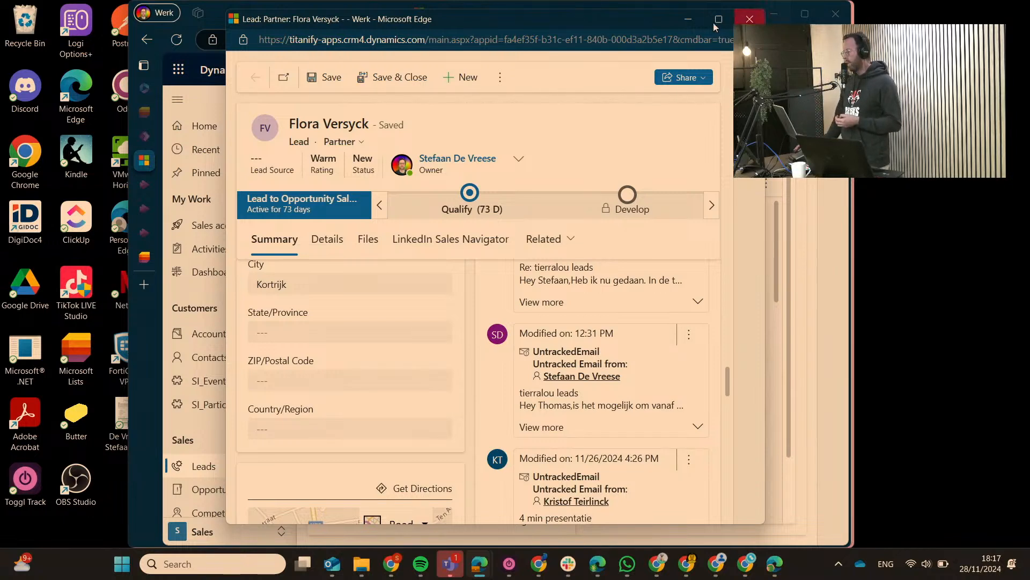
- Minimize the lead window and the live Sales Hub window, then view the demo tenant's Sales, Collateral and Marketing navigation
left_click(688, 19)
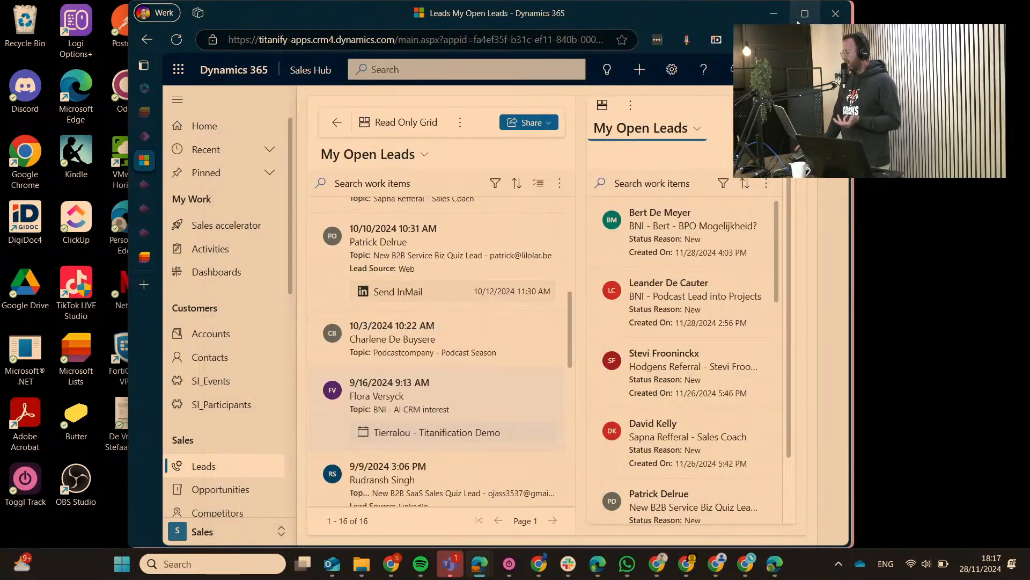
left_click(774, 13)
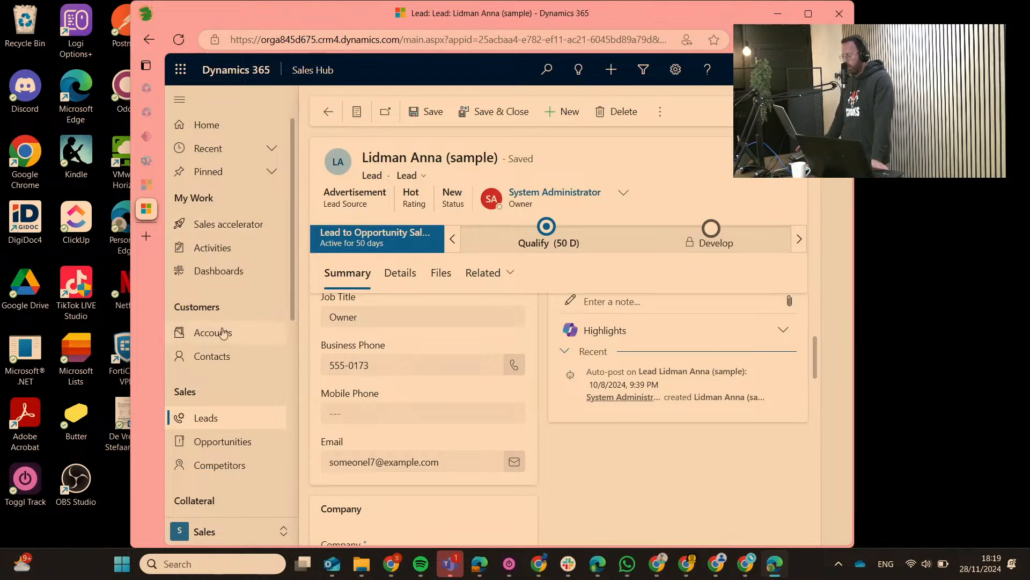
scroll(224, 332, "down", 4)
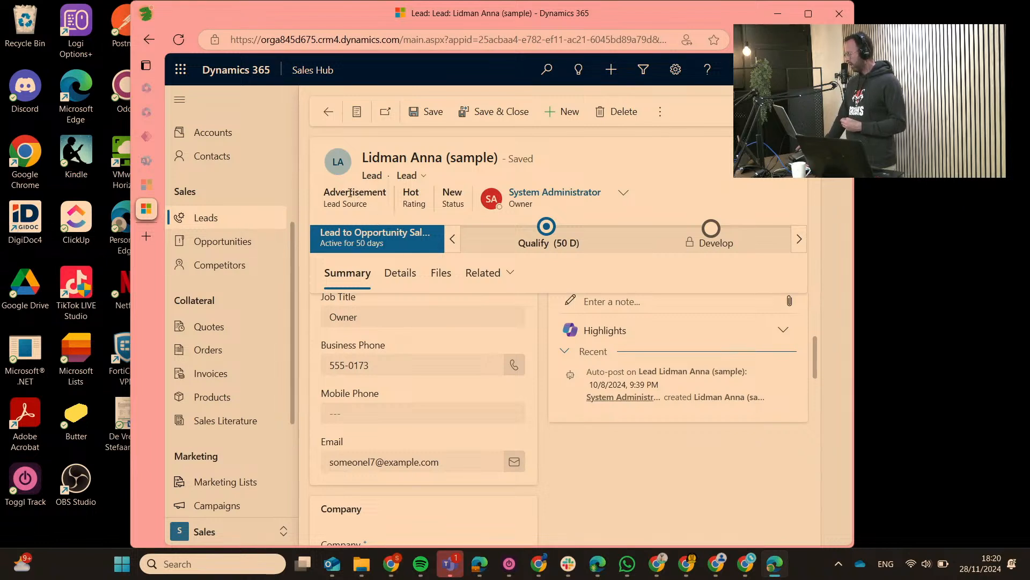
- Examine the Lead Source, Rating and Status choices in the sample lead's header details without changing them
left_click(622, 192)
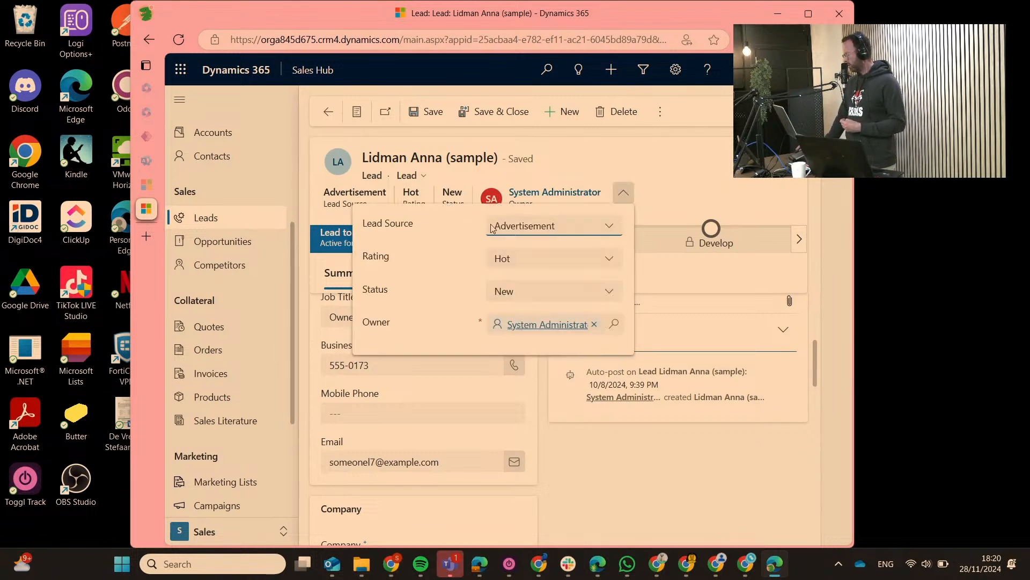
left_click(546, 226)
scroll(558, 326, "down", 2)
scroll(563, 323, "up", 2)
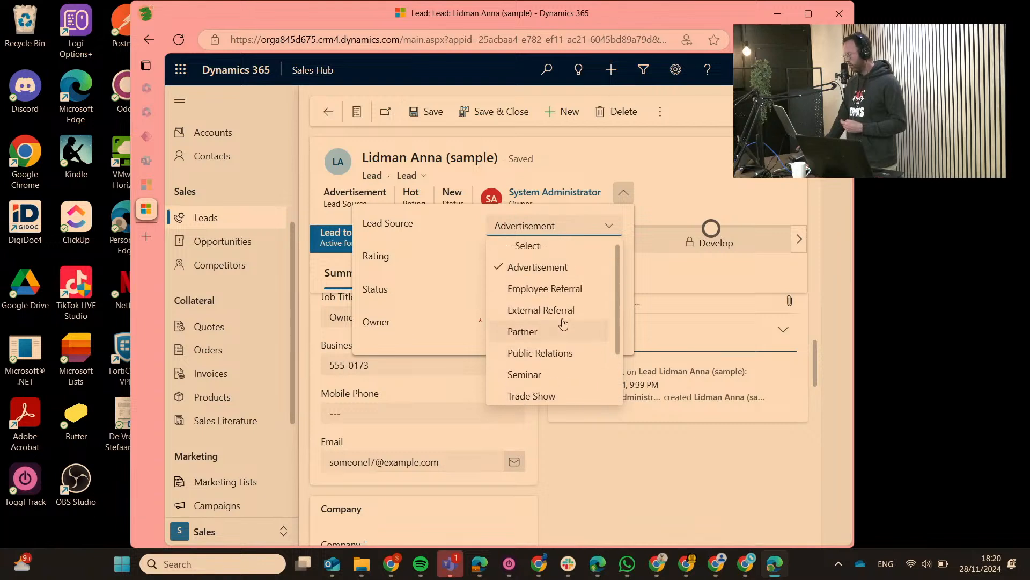
scroll(561, 322, "down", 2)
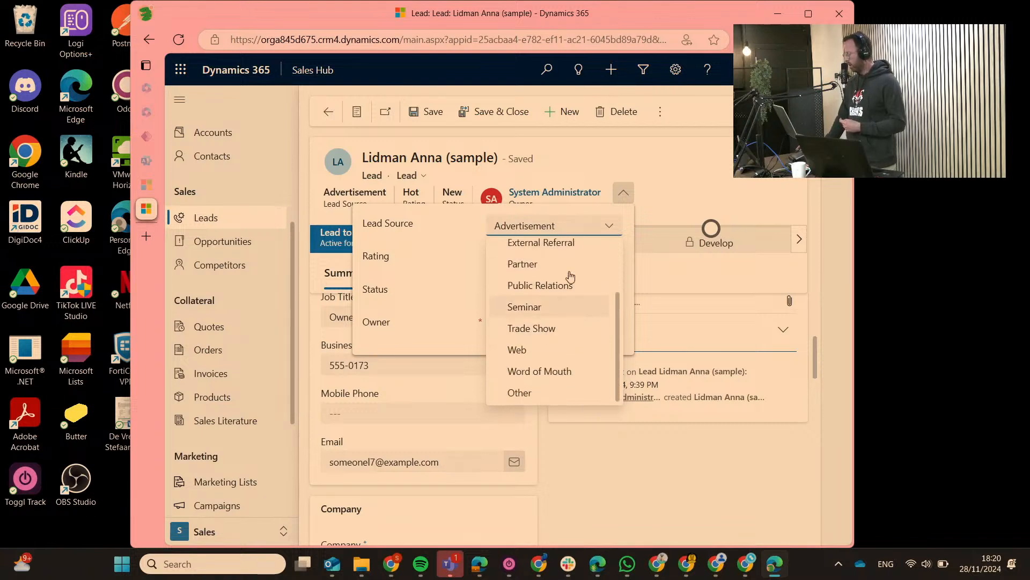
left_click(484, 275)
left_click(533, 268)
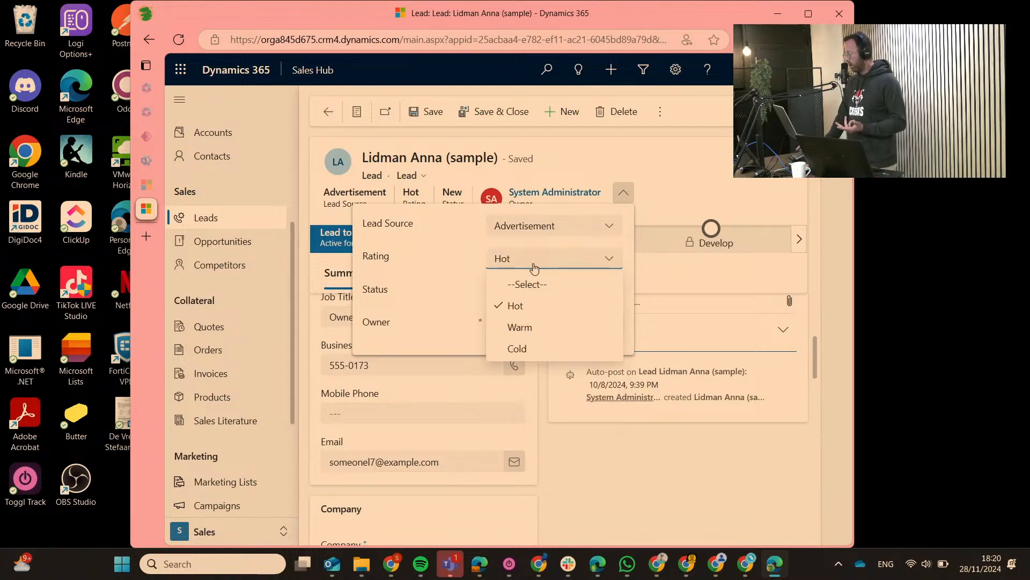
left_click(534, 268)
left_click(534, 293)
left_click(533, 292)
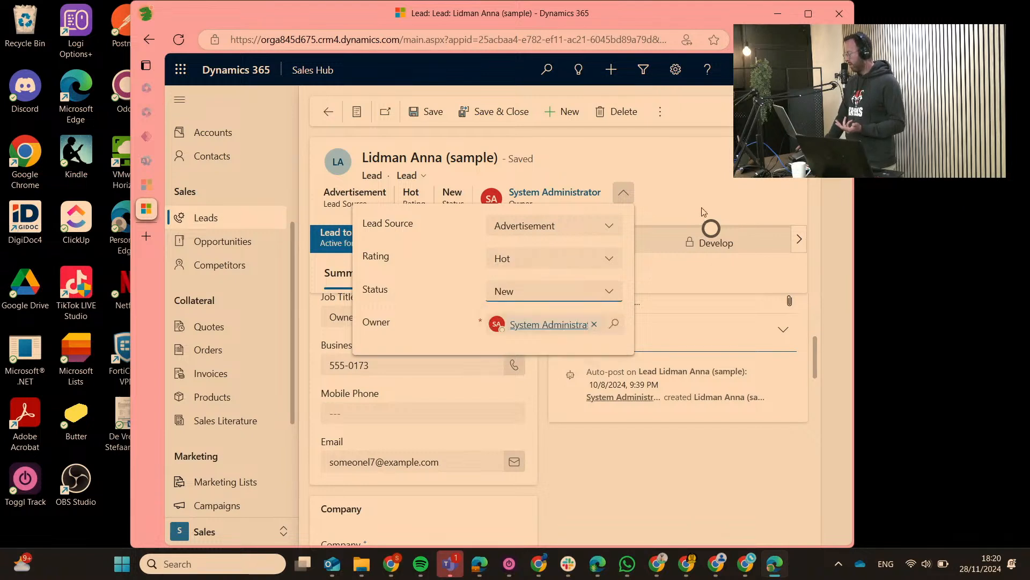
left_click(623, 192)
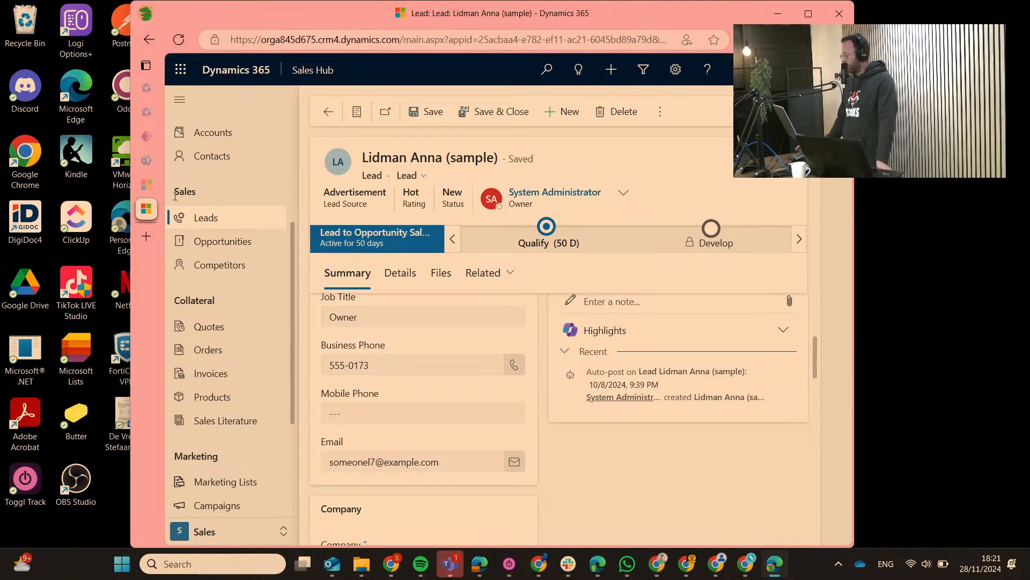
- Visit the Opportunities area and return to the My Open Leads list
left_click(245, 248)
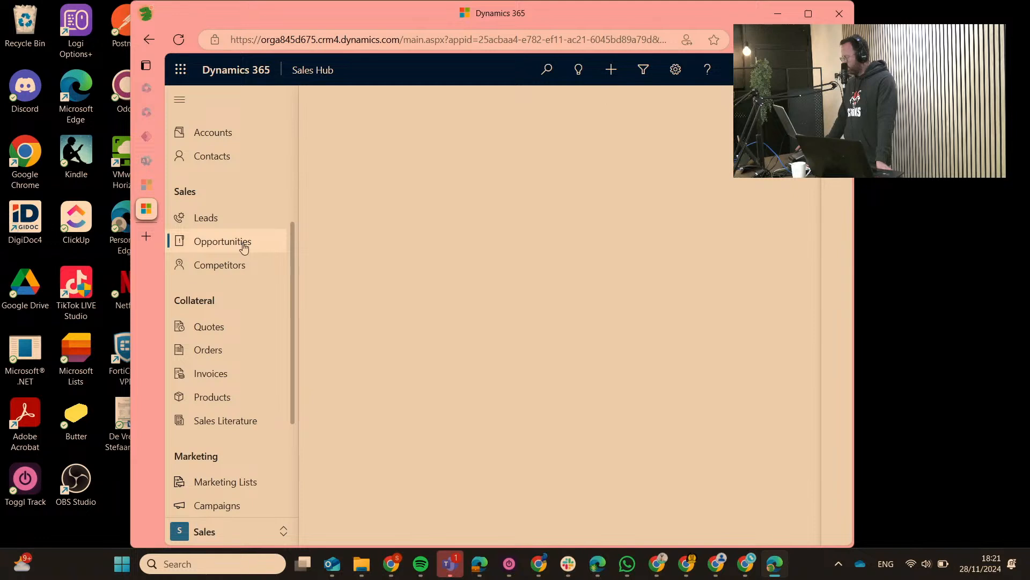
left_click(247, 227)
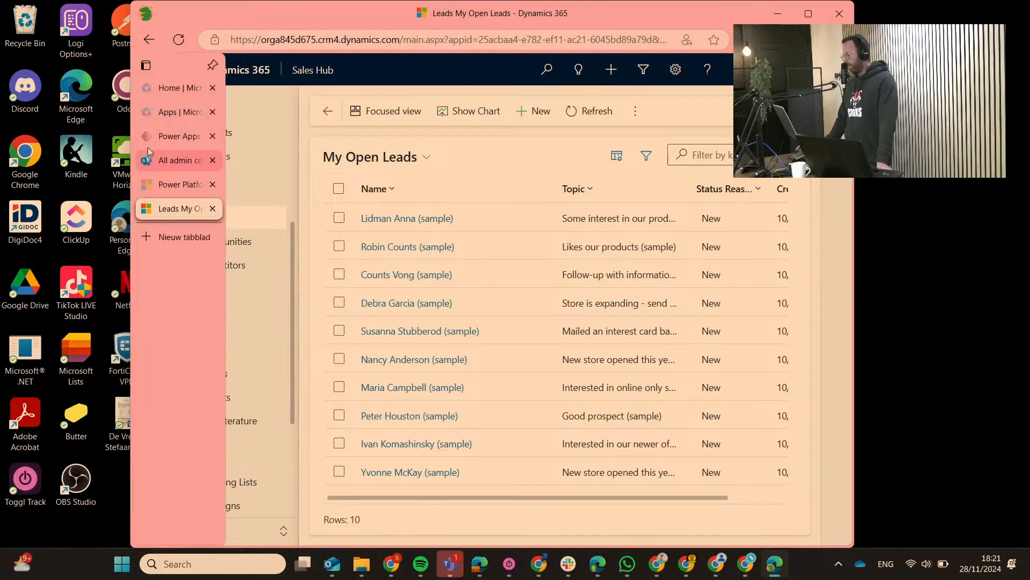
- Switch to Power Apps and create a solution with display name Demo Test and publisher CDS Default Publisher (Cr91e76)
left_click(178, 136)
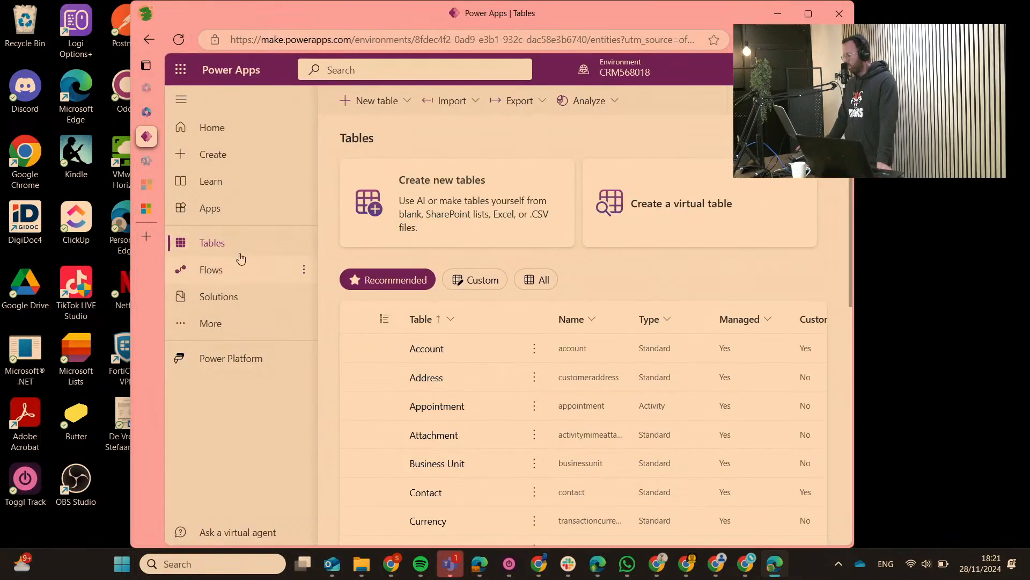
left_click(236, 297)
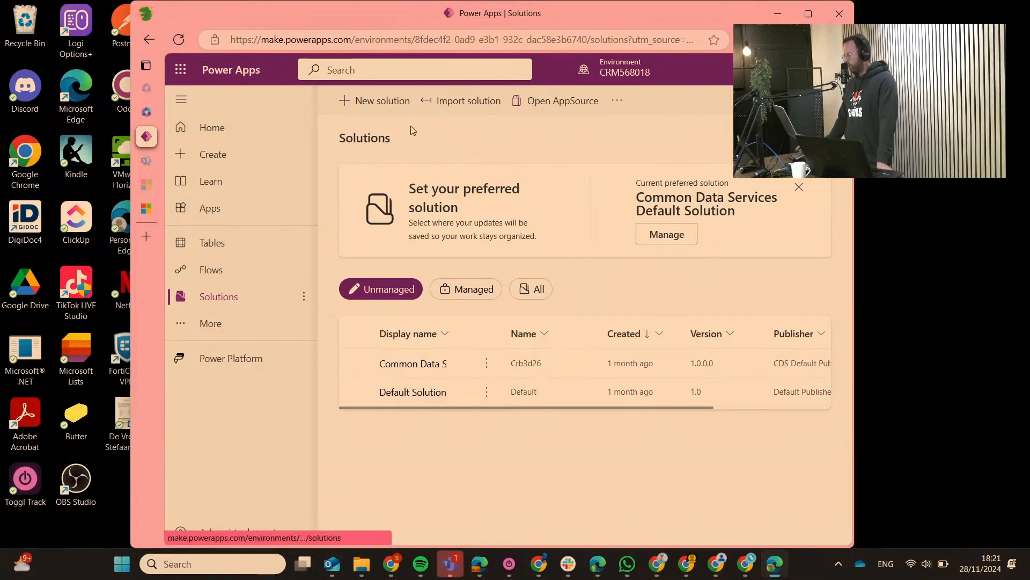
left_click(378, 101)
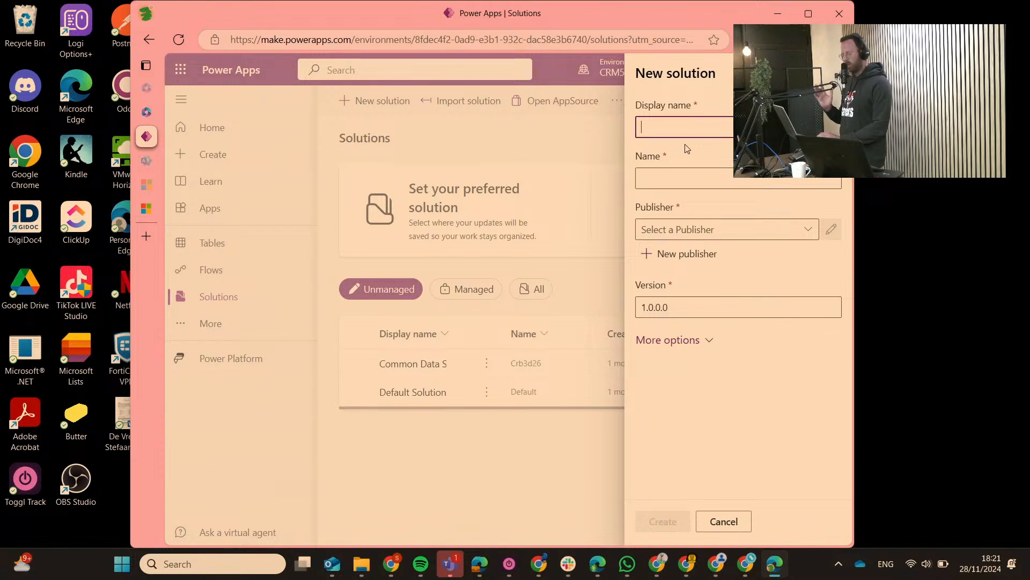
type("Te")
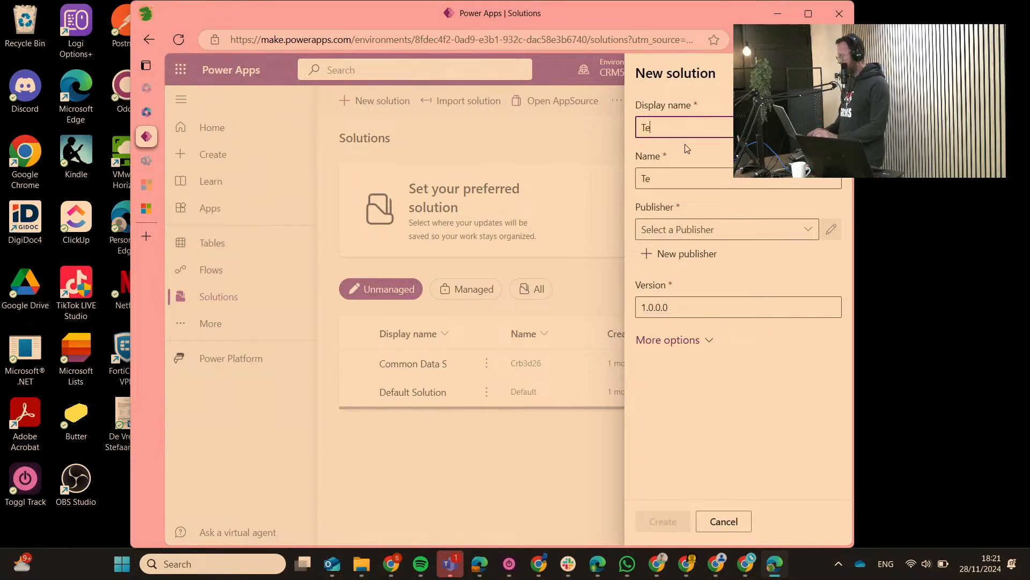
type("st")
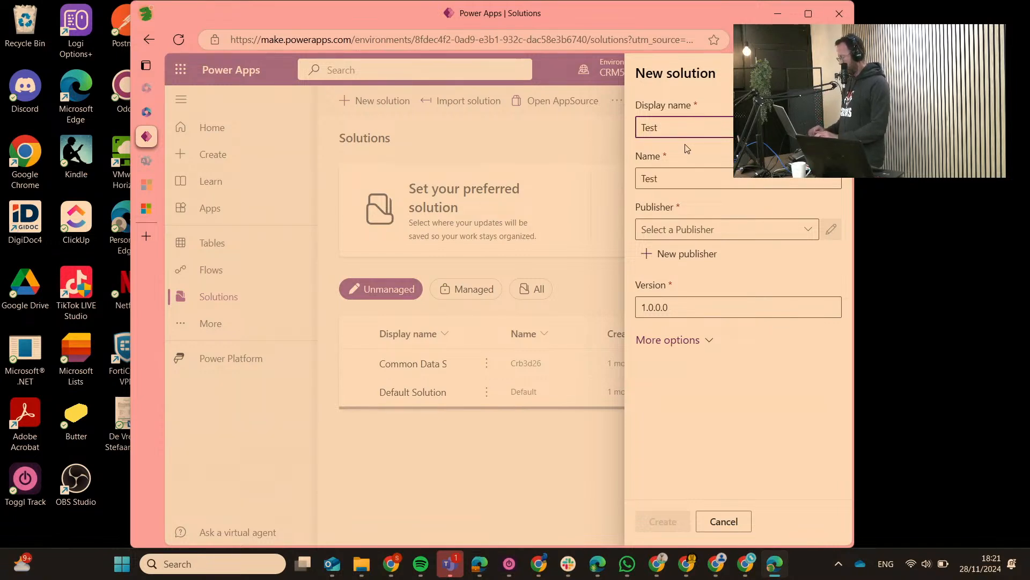
type("Demo")
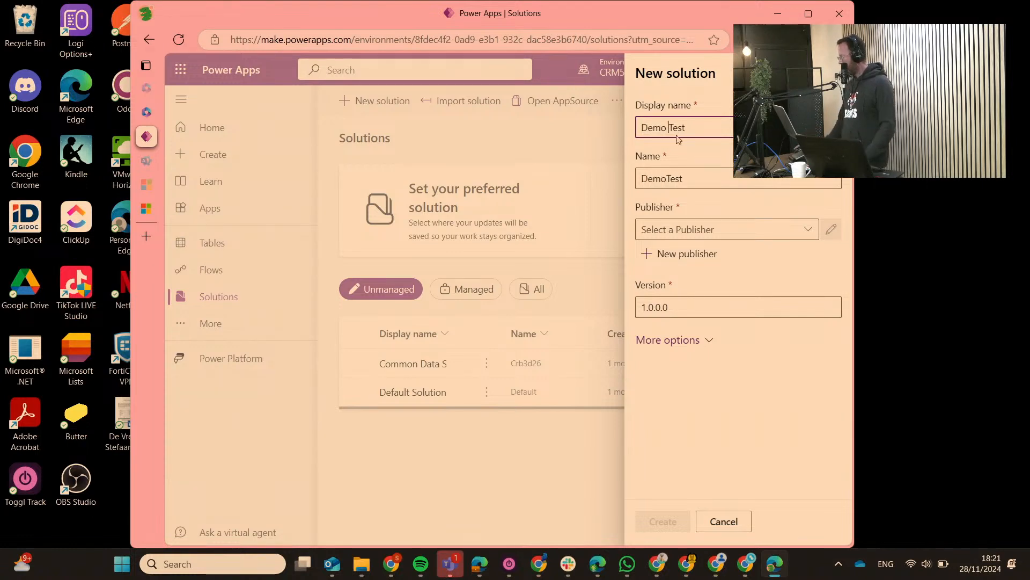
left_click(805, 229)
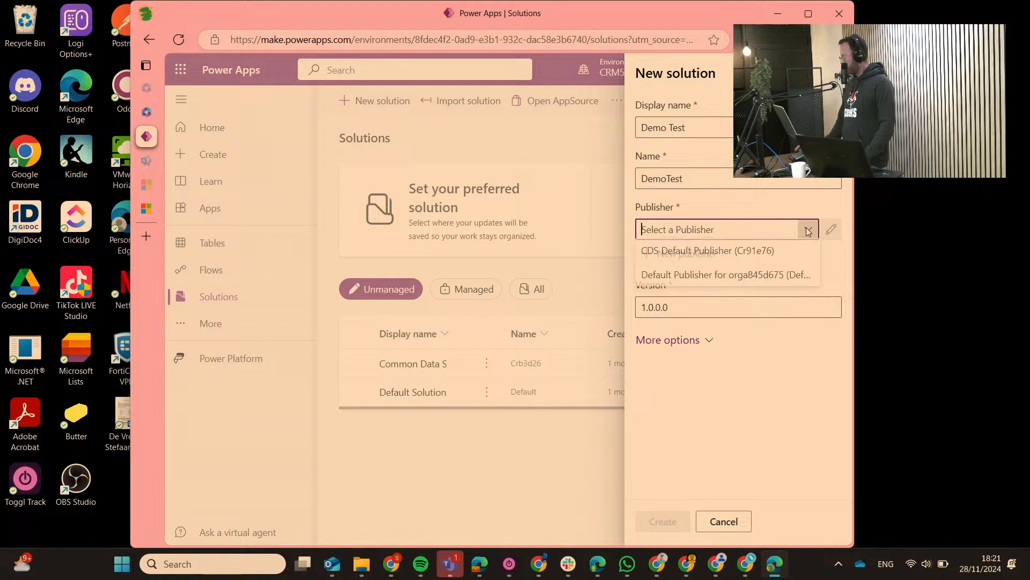
left_click(737, 257)
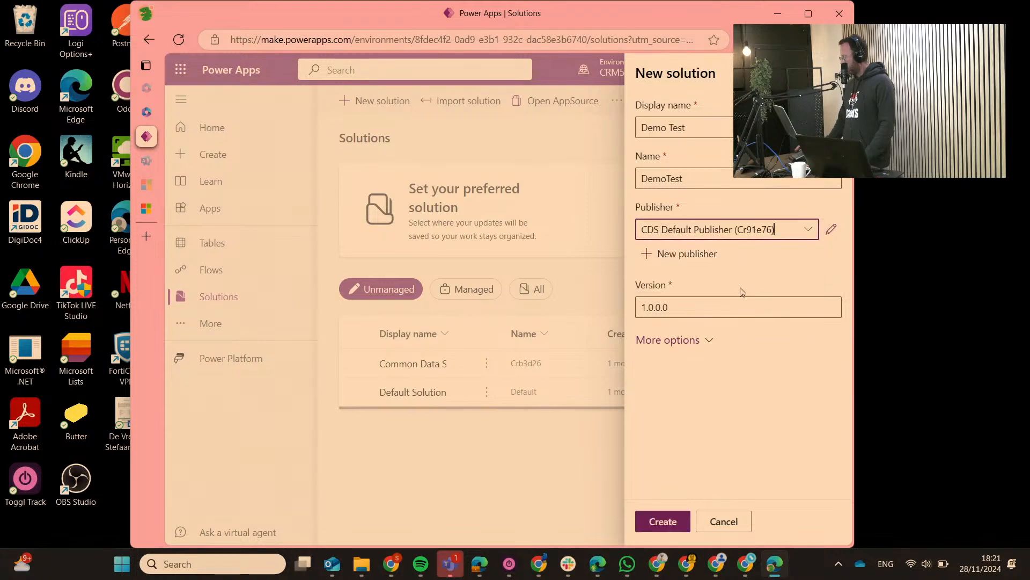
left_click(662, 520)
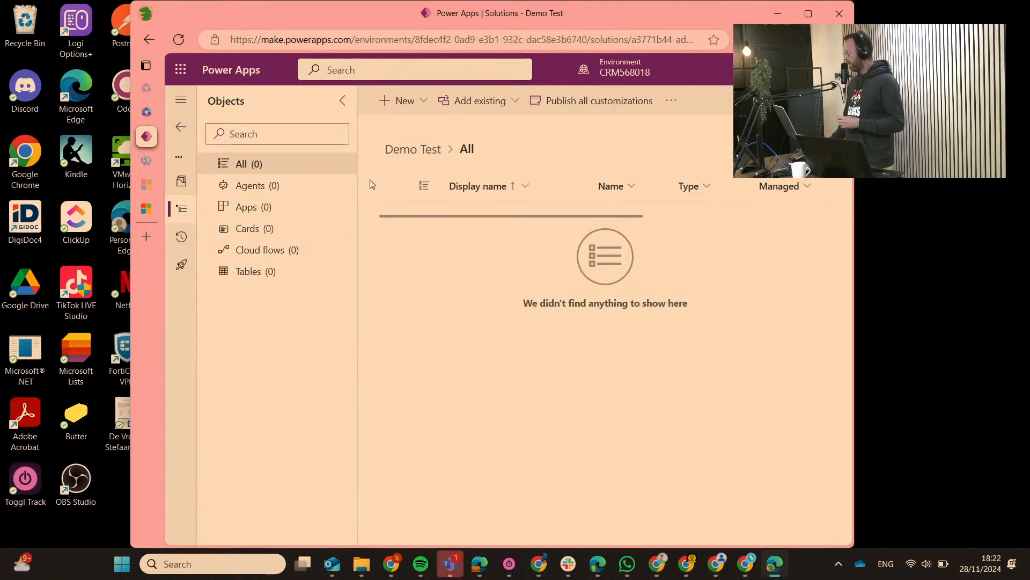
- View the component types that can be newly created in the Demo Test solution, including the Agent options
left_click(400, 100)
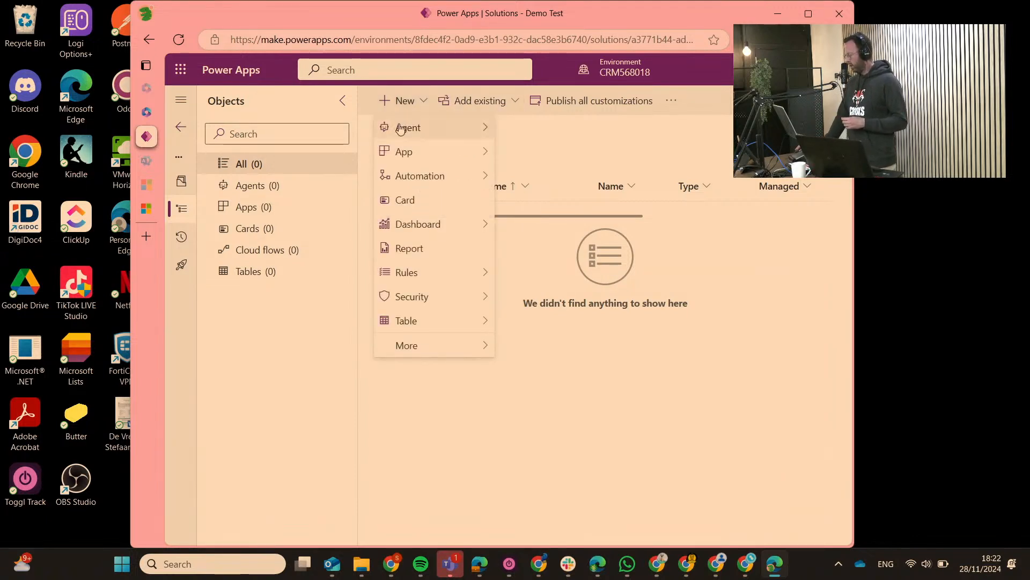
mouse_move(402, 125)
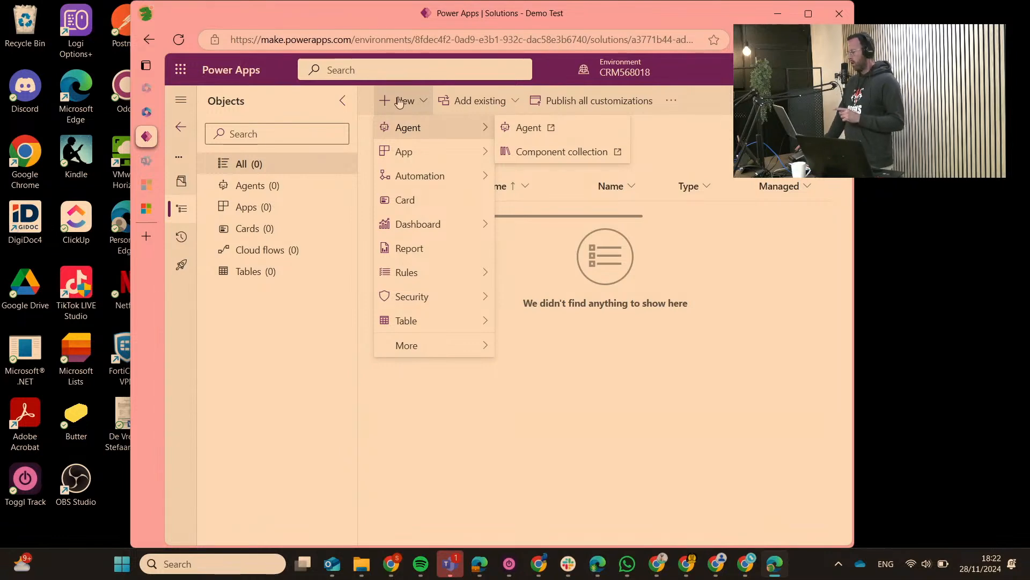
left_click(525, 463)
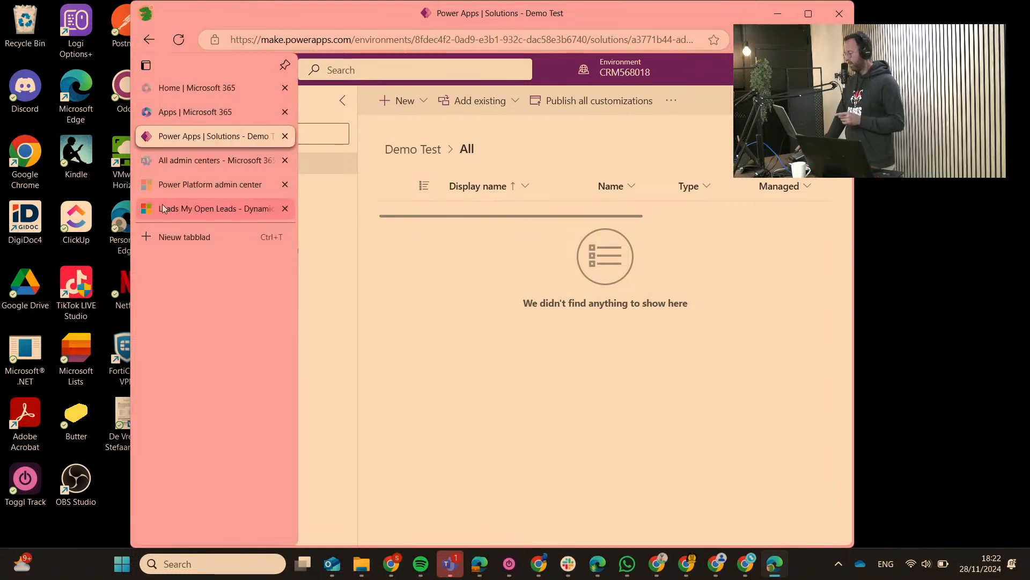
- Return to the Sales Hub leads, open the lead with topic Likes our products (sample), and examine its Qualify stage fields
mouse_move(150, 115)
left_click(194, 208)
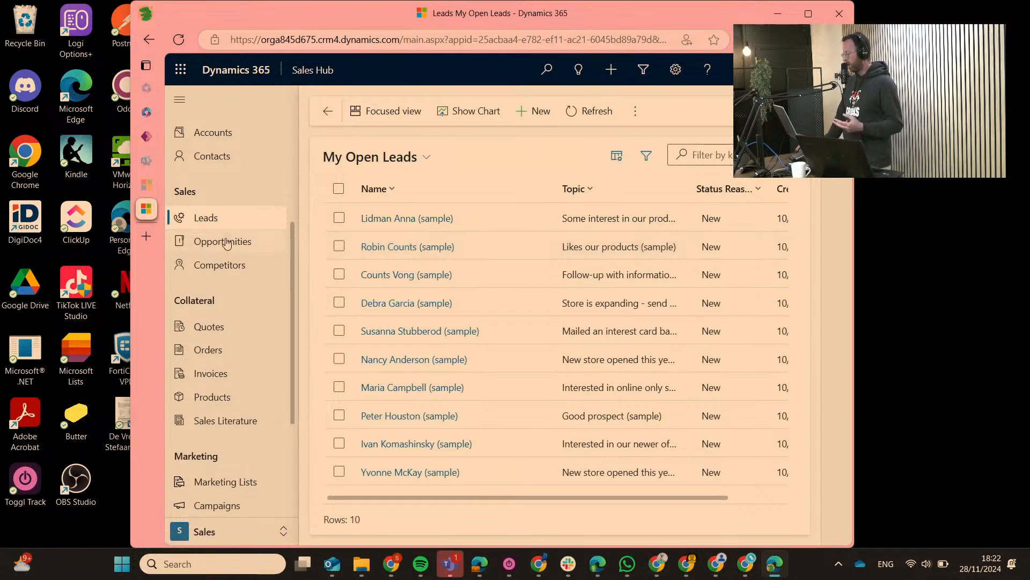
left_click(408, 256)
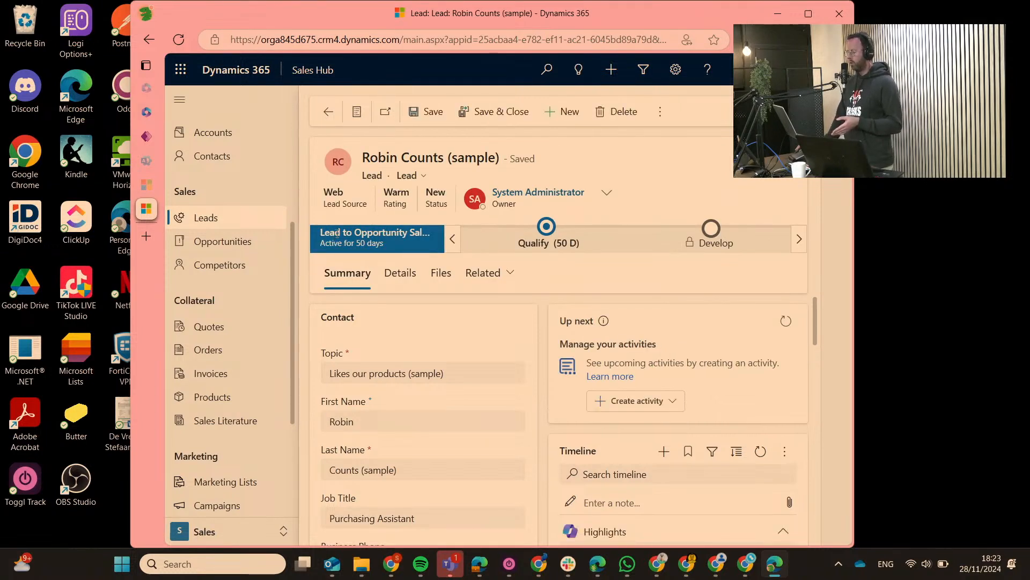
left_click_drag(337, 233, 379, 234)
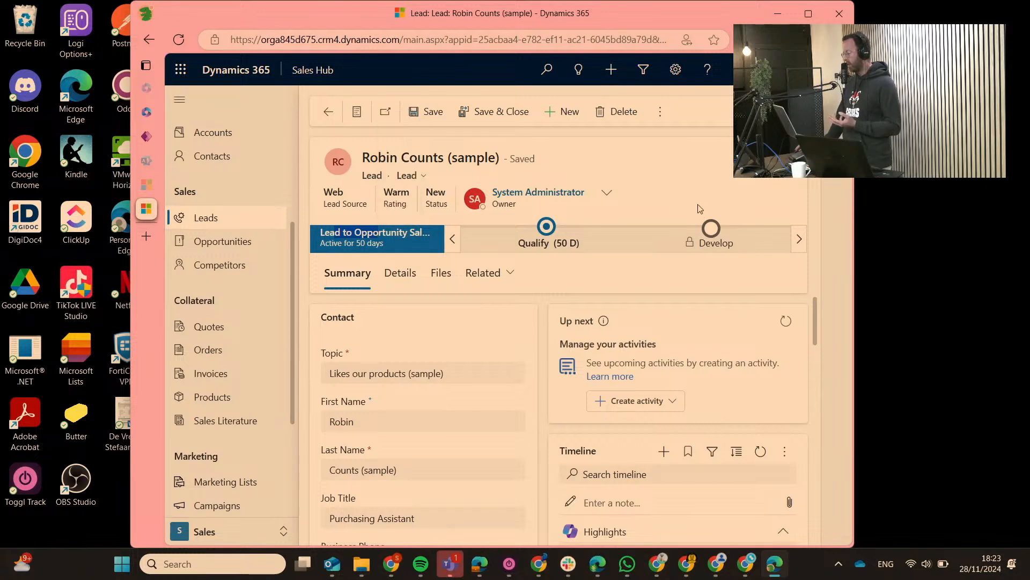
left_click(541, 243)
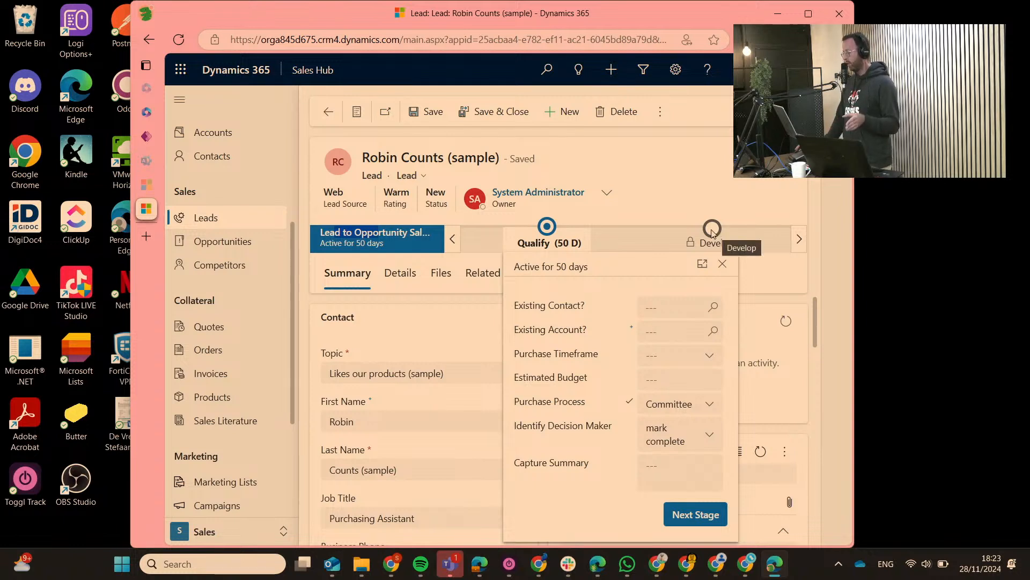
mouse_move(565, 334)
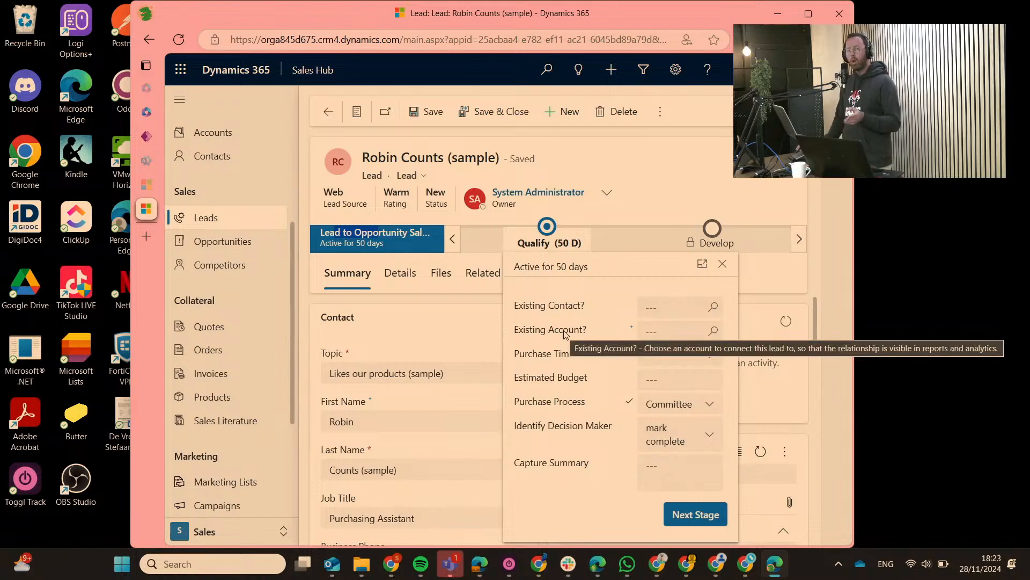
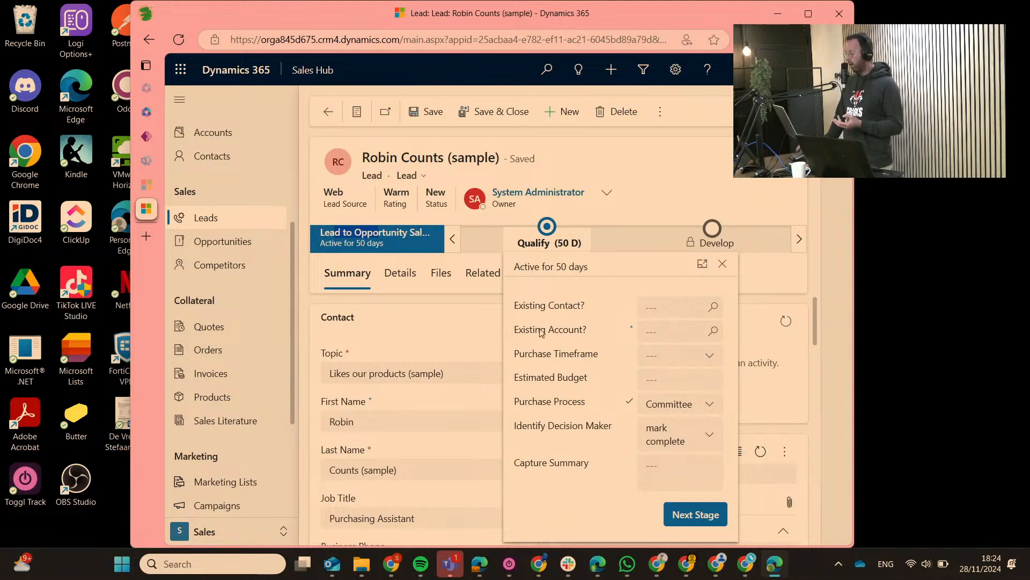
- Close the Qualify stage fields and look through the lead's Details, from Description to Order Type
left_click(458, 331)
left_click(400, 273)
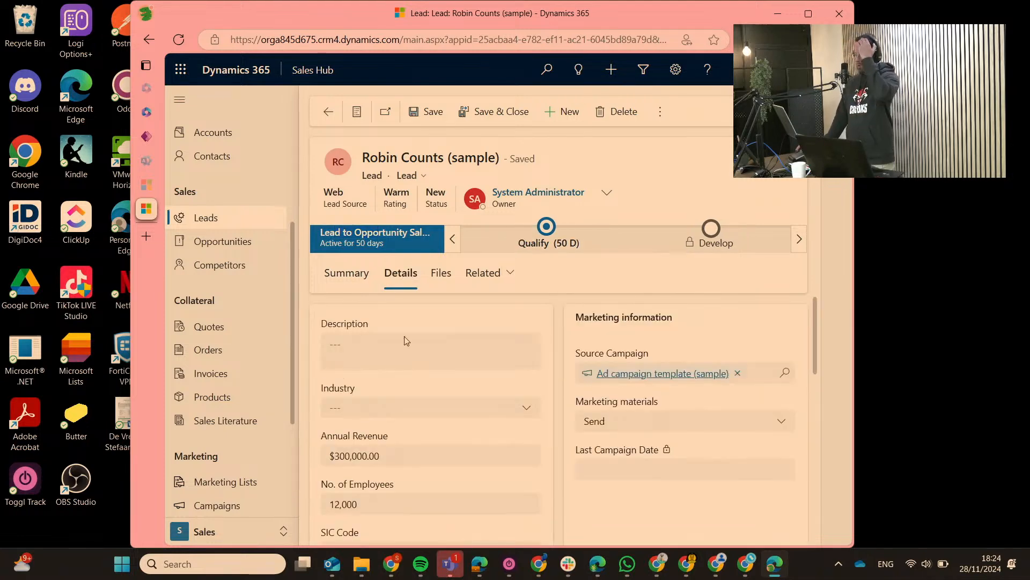
scroll(401, 335, "down", 5)
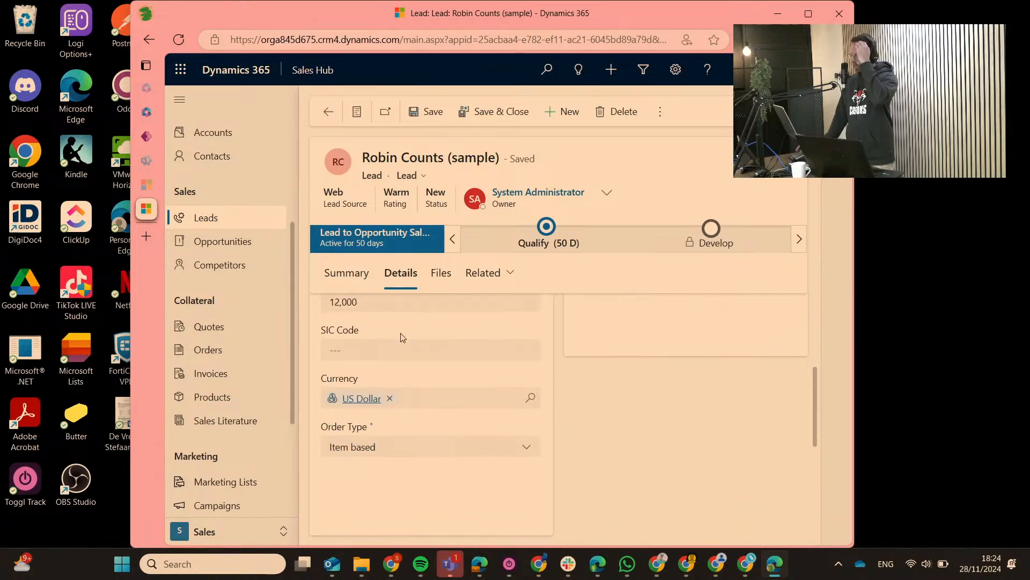
scroll(400, 338, "down", 2)
scroll(400, 338, "up", 7)
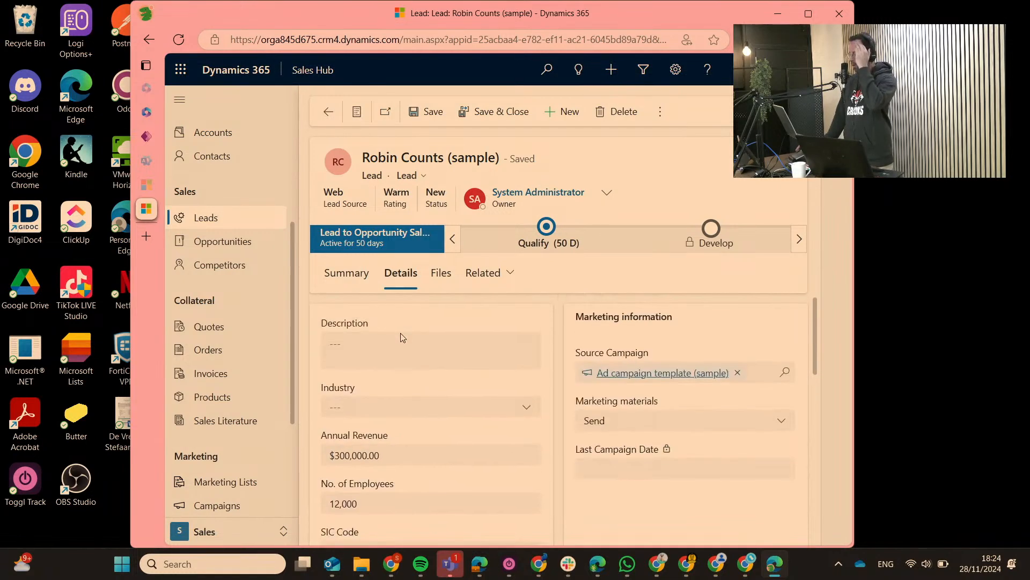
- Review the Qualify stage's fields from Existing Contact to Capture Summary again, then close them
left_click(545, 236)
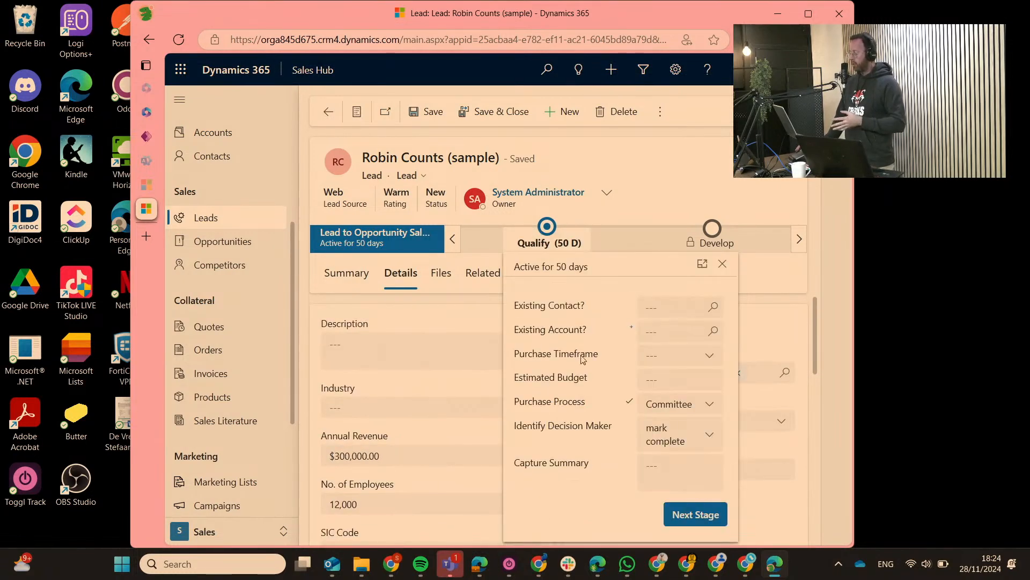
left_click_drag(526, 306, 580, 464)
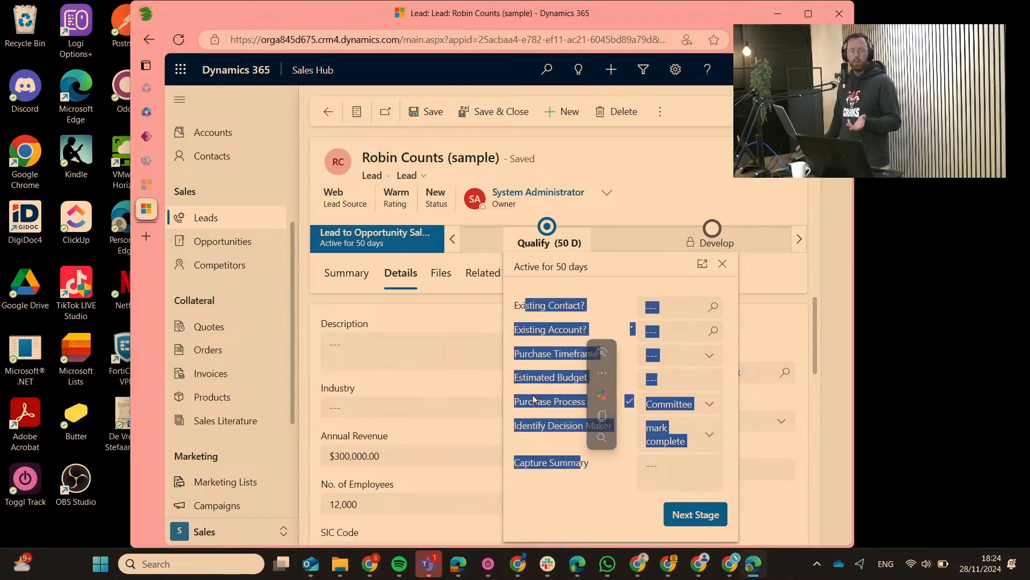
left_click(546, 331)
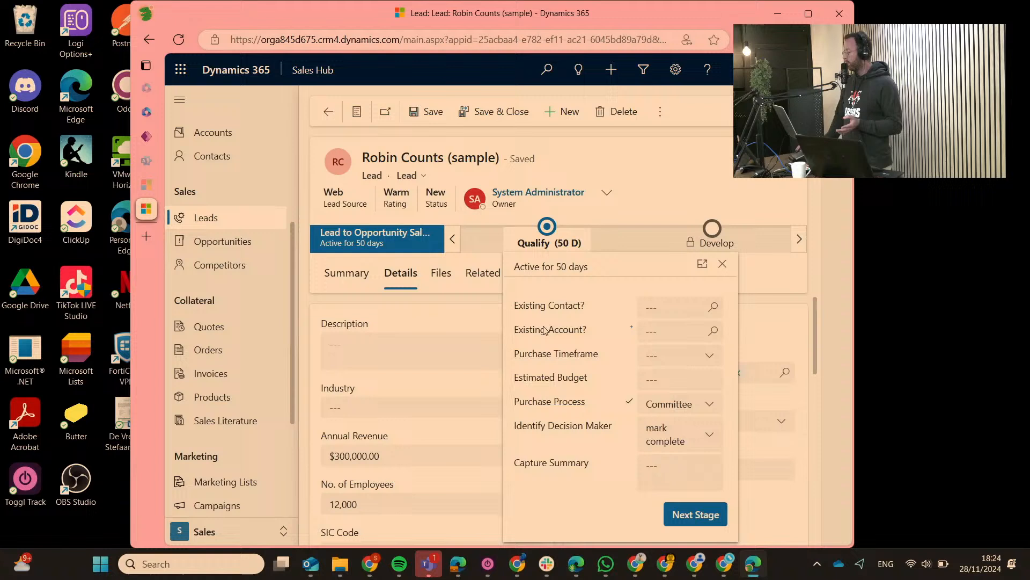
left_click(458, 308)
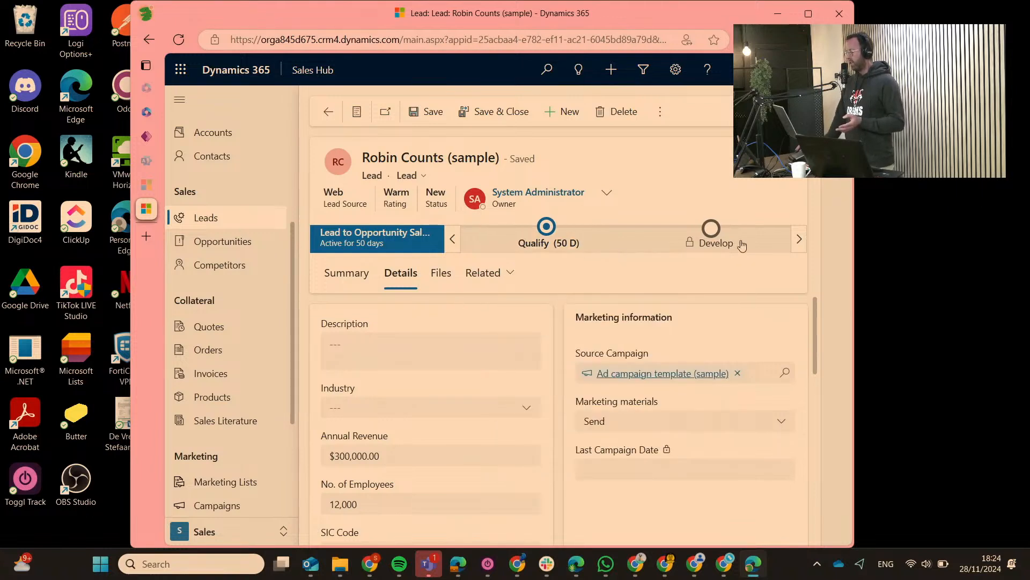
- Browse the Lead to Opportunity Sales Process through its Propose and Close stages, then go back to Qualify
left_click(801, 241)
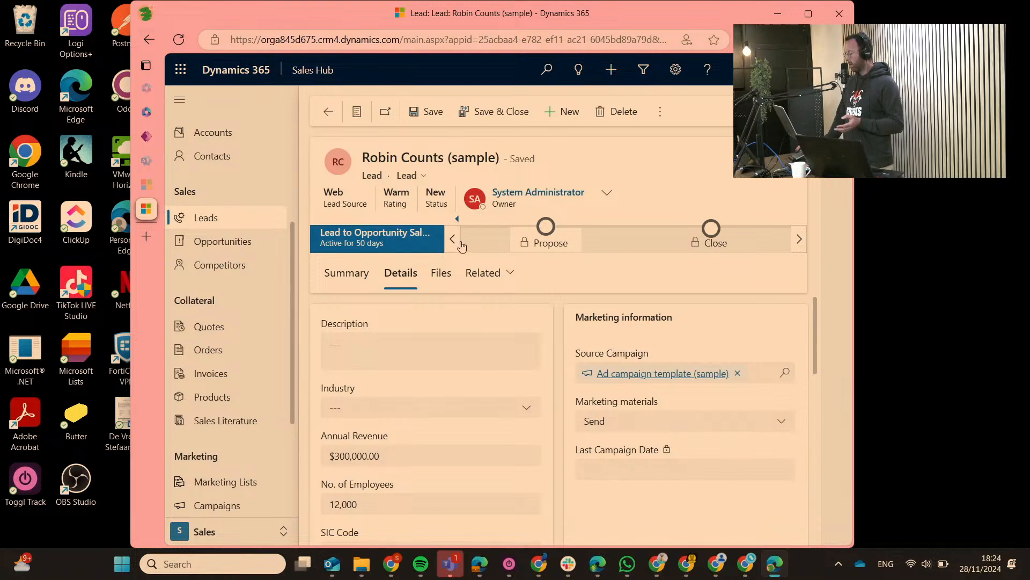
left_click(455, 240)
left_click(799, 242)
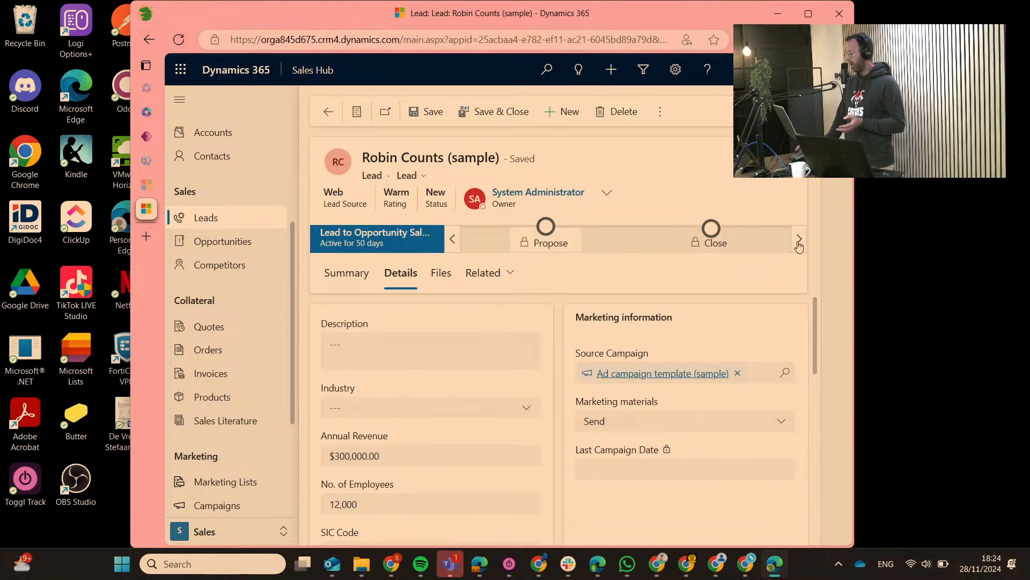
left_click(450, 247)
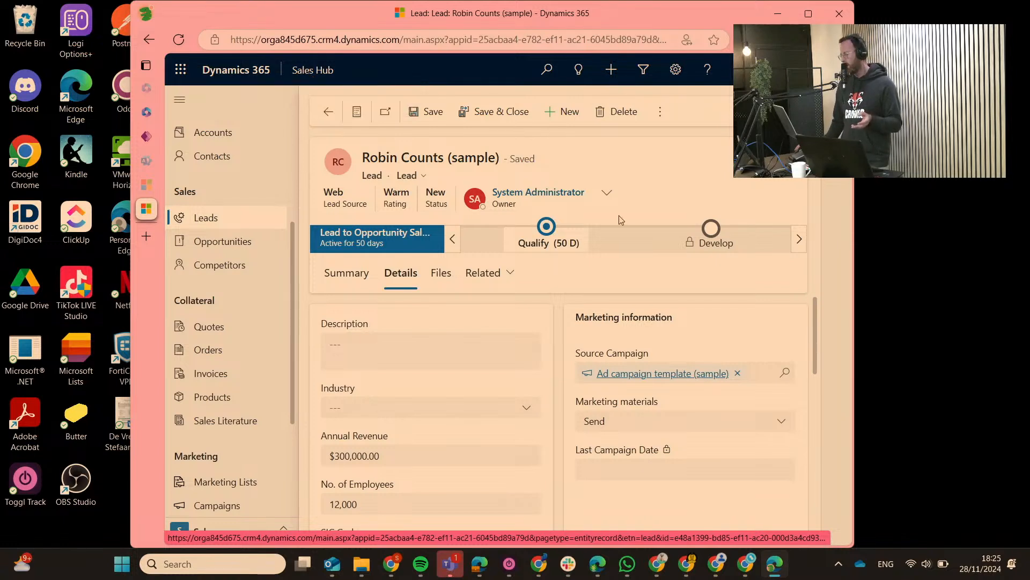
- View the lead's Switch Process choices without changing the process, and return to the My Open Leads list
left_click(661, 112)
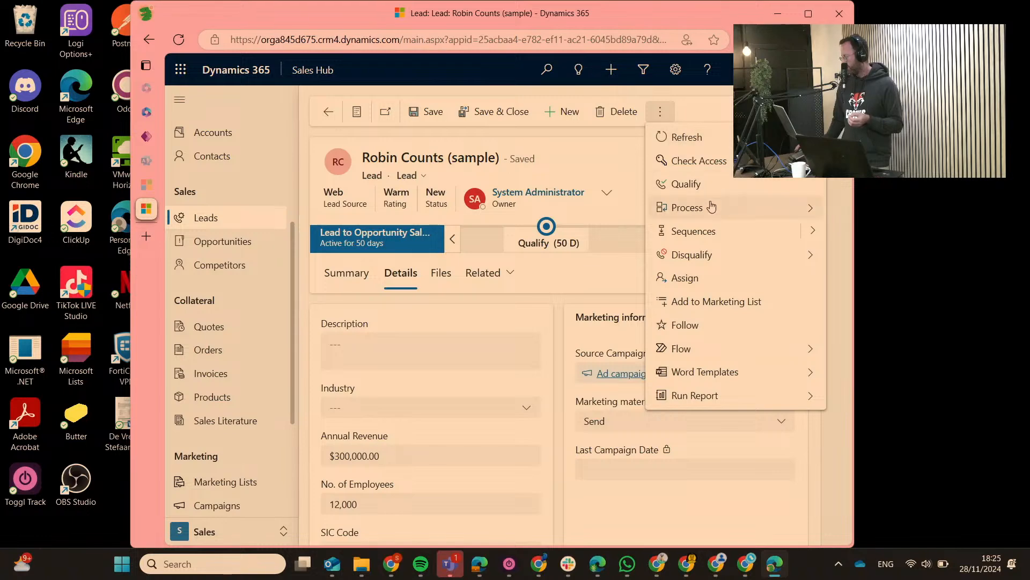
left_click(712, 208)
left_click(714, 162)
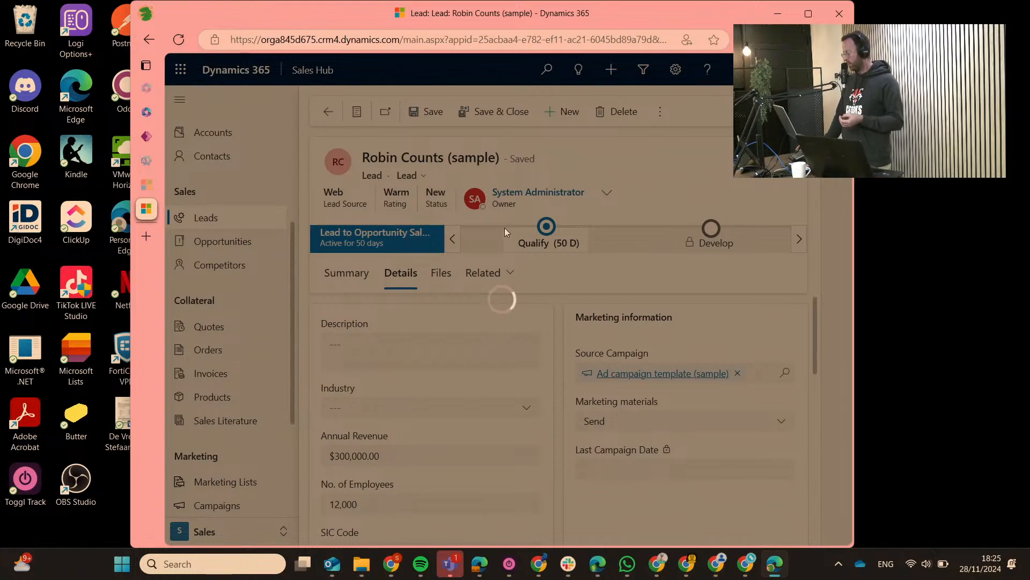
left_click(520, 42)
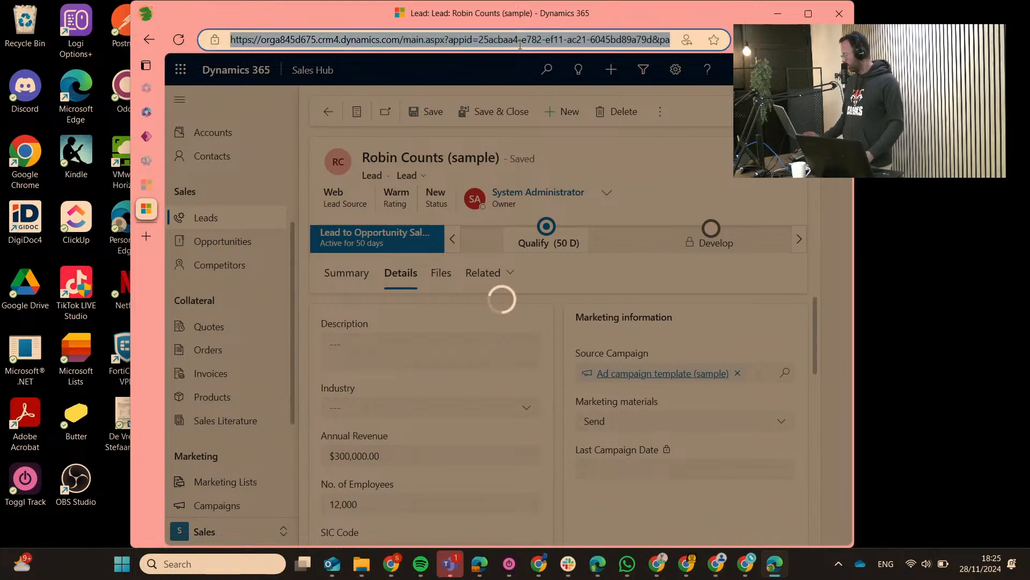
left_click(149, 40)
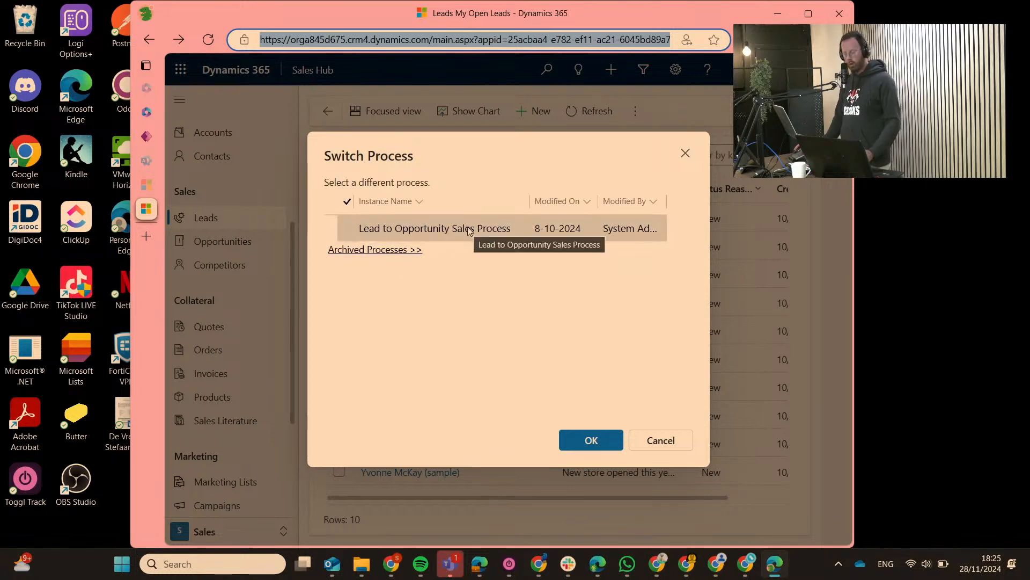
left_click(660, 439)
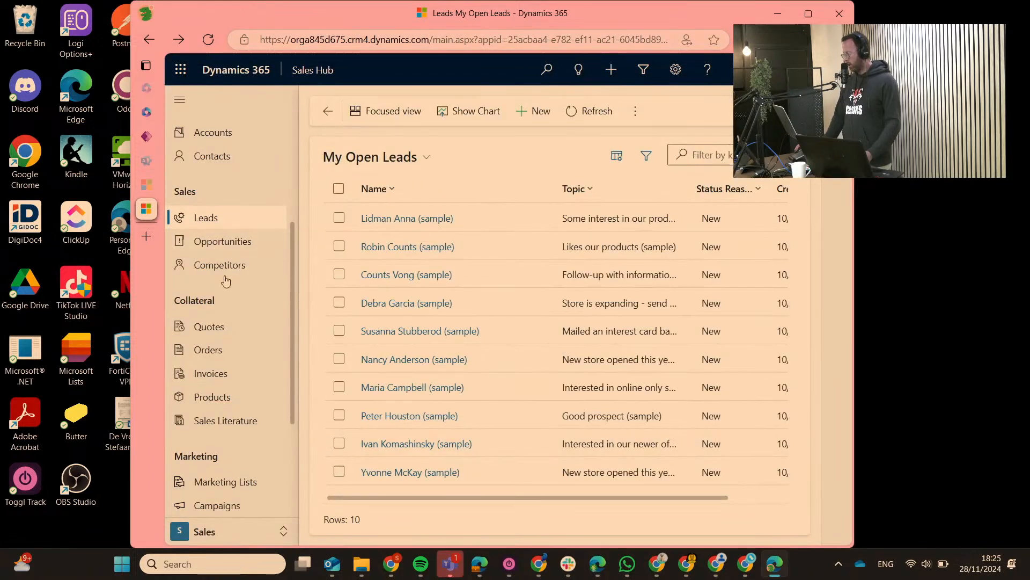
- Switch to the Demo Test solution in Power Apps and start a new business process flow
left_click(149, 139)
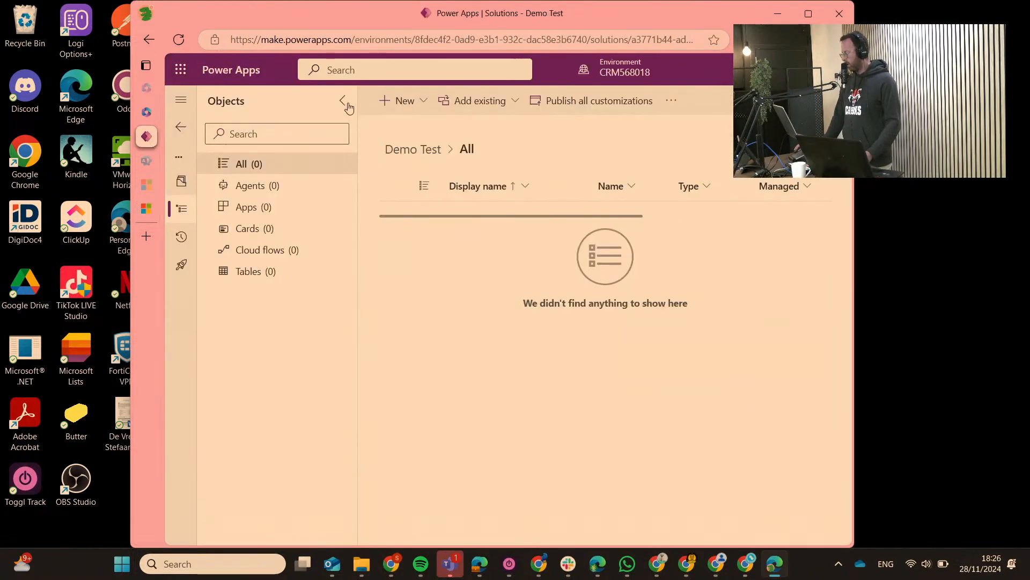
left_click(416, 103)
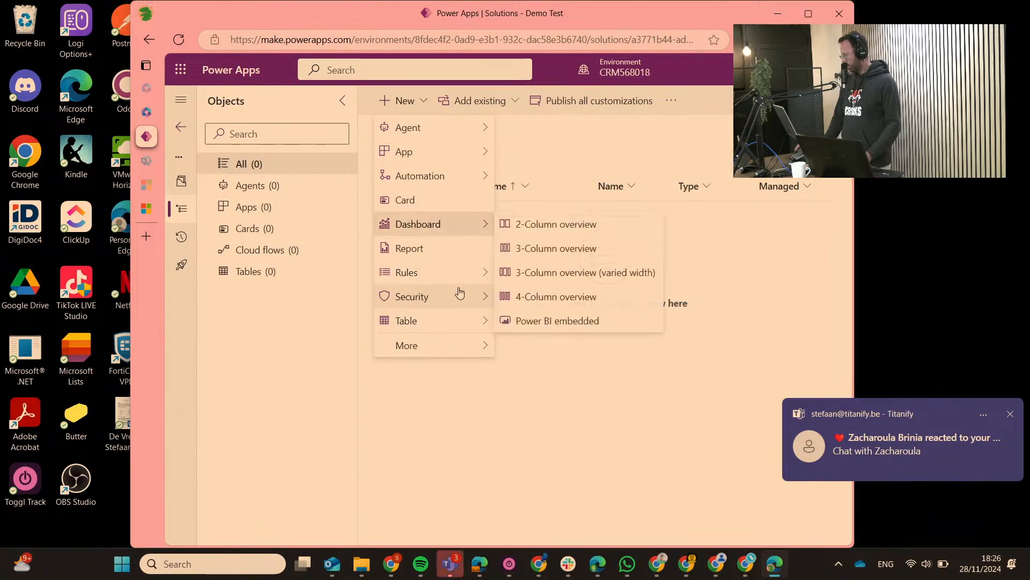
mouse_move(460, 177)
mouse_move(558, 275)
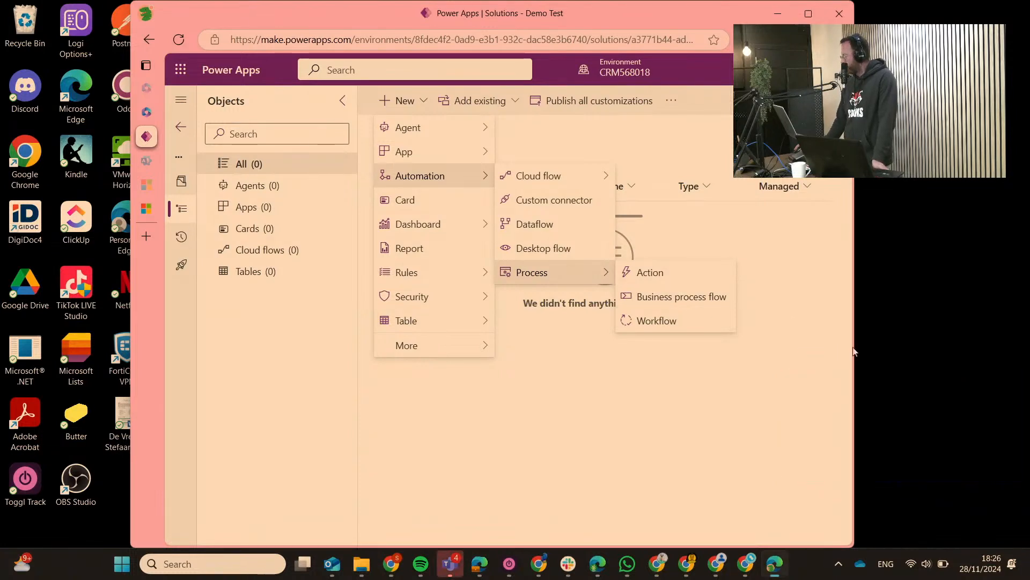
left_click(676, 306)
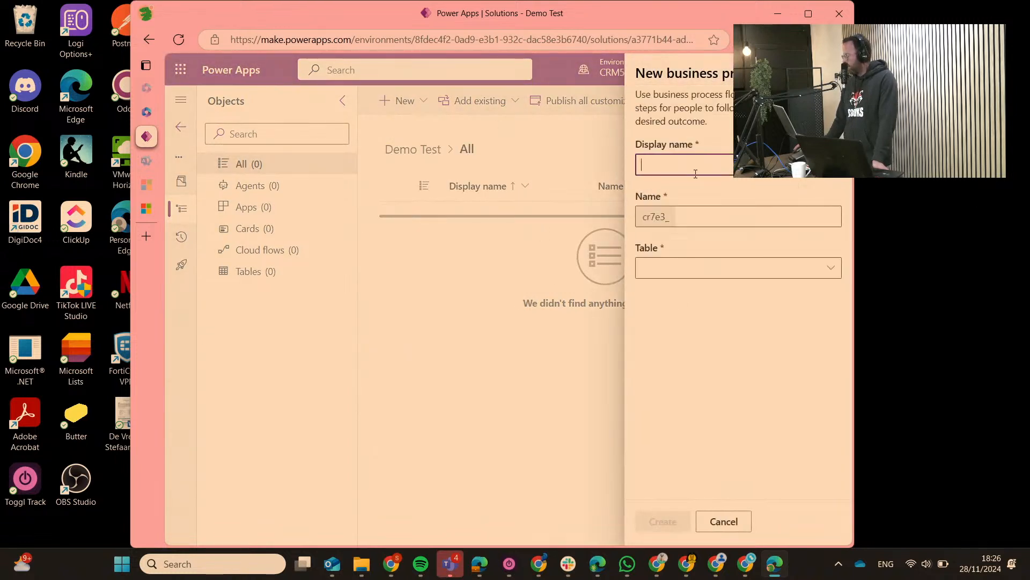
- Enter DemoSalesProcess as the display name of the new business process flow
type("De")
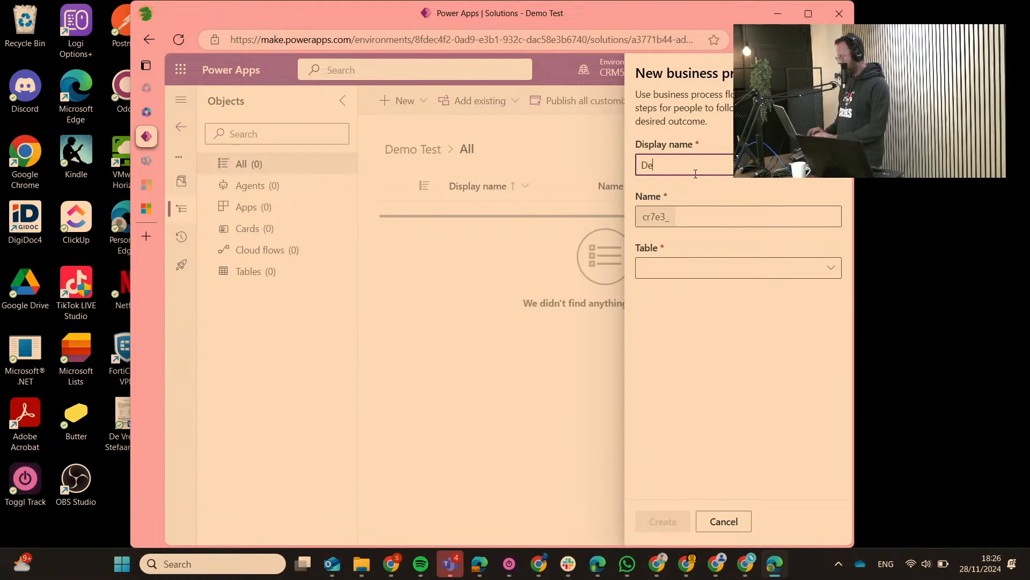
type("mo")
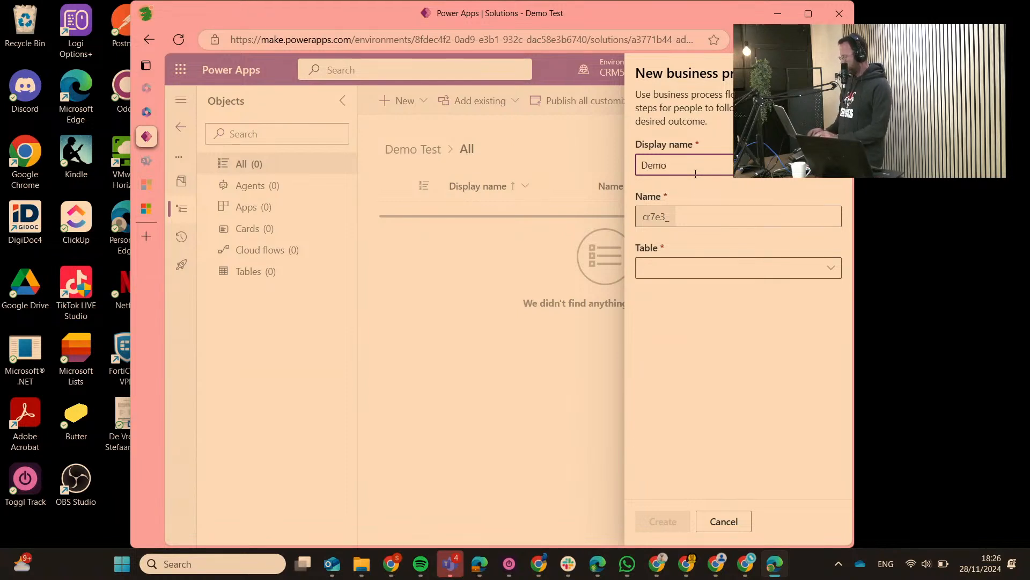
type("Sales")
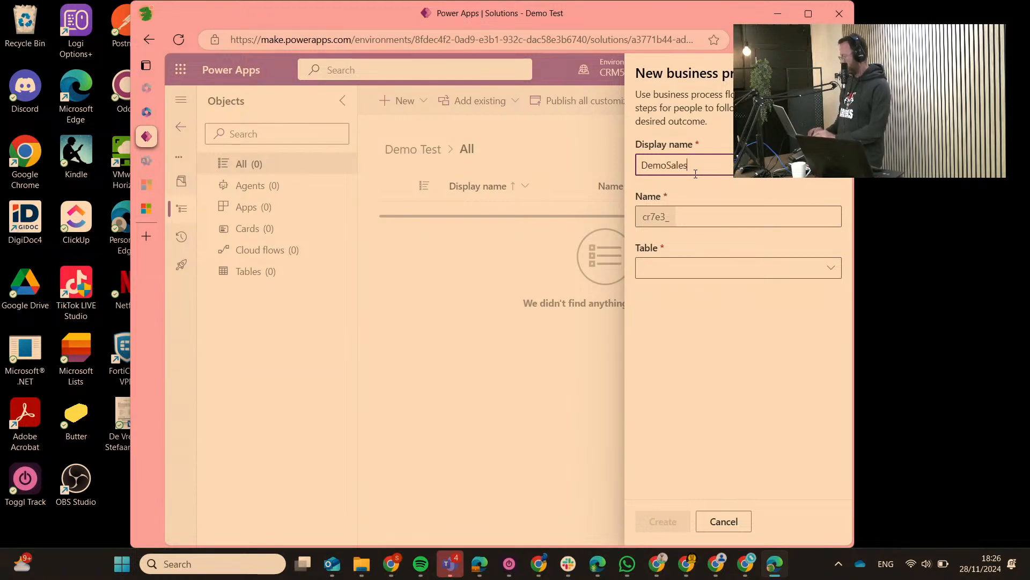
type("Process")
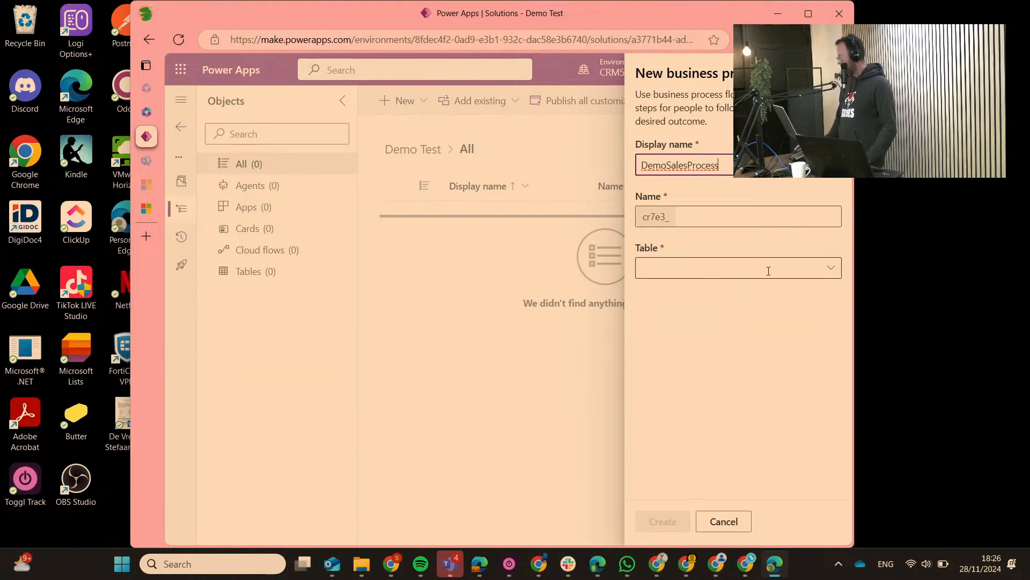
left_click(771, 213)
- Set the table of the new business process flow to Lead
left_click(698, 263)
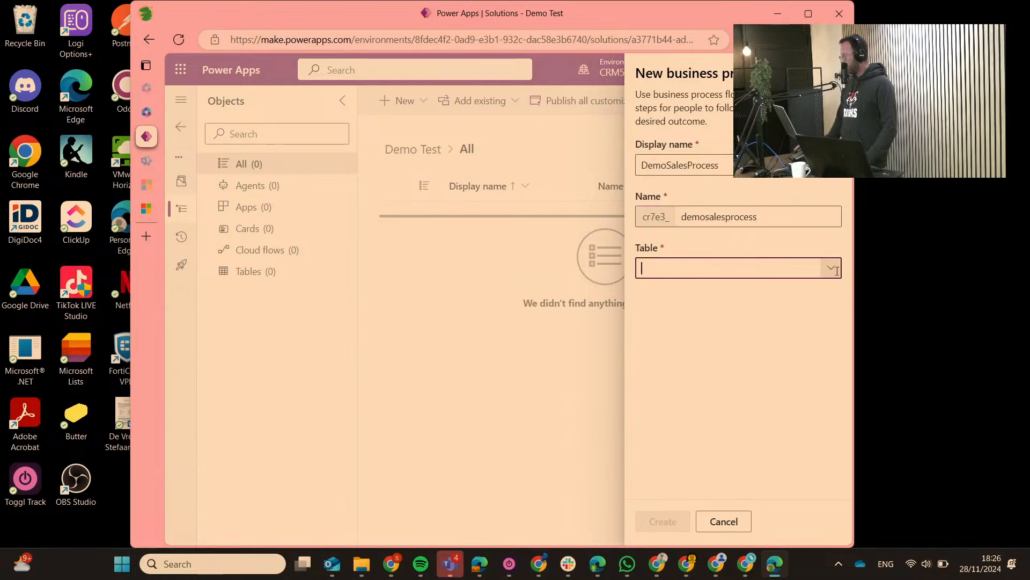
left_click(832, 271)
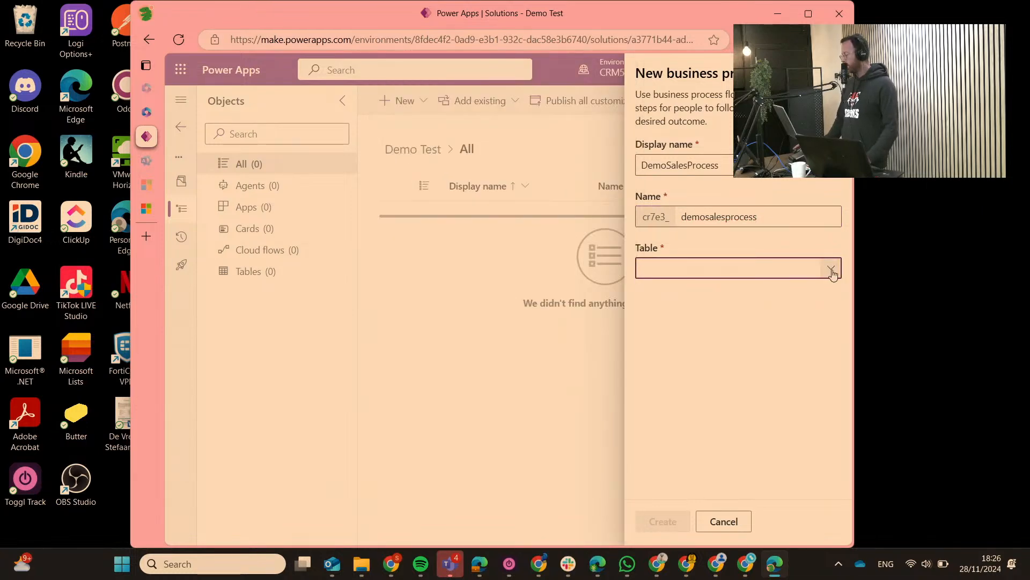
left_click(832, 271)
scroll(462, 343, "down", 3)
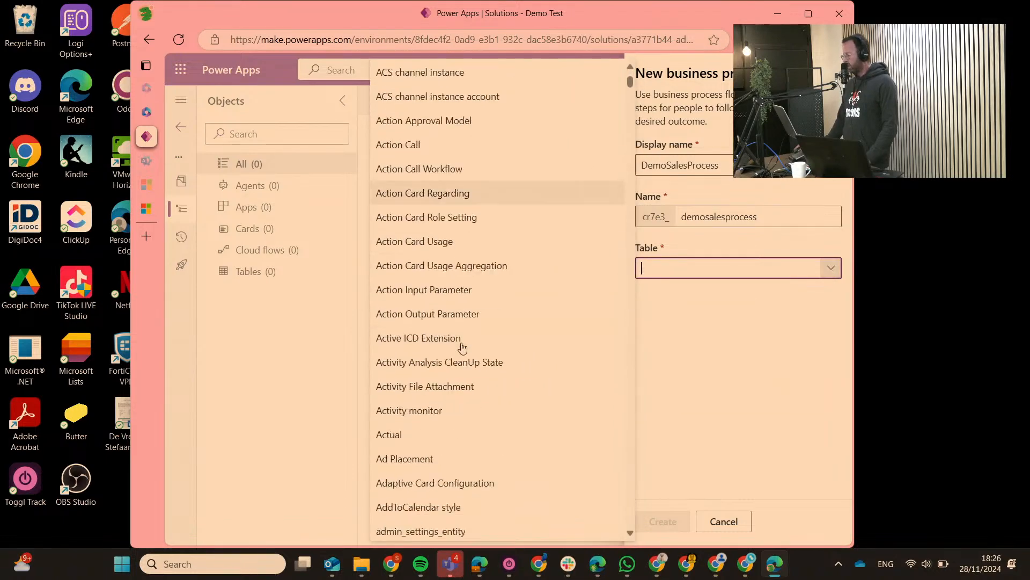
scroll(463, 348, "down", 20)
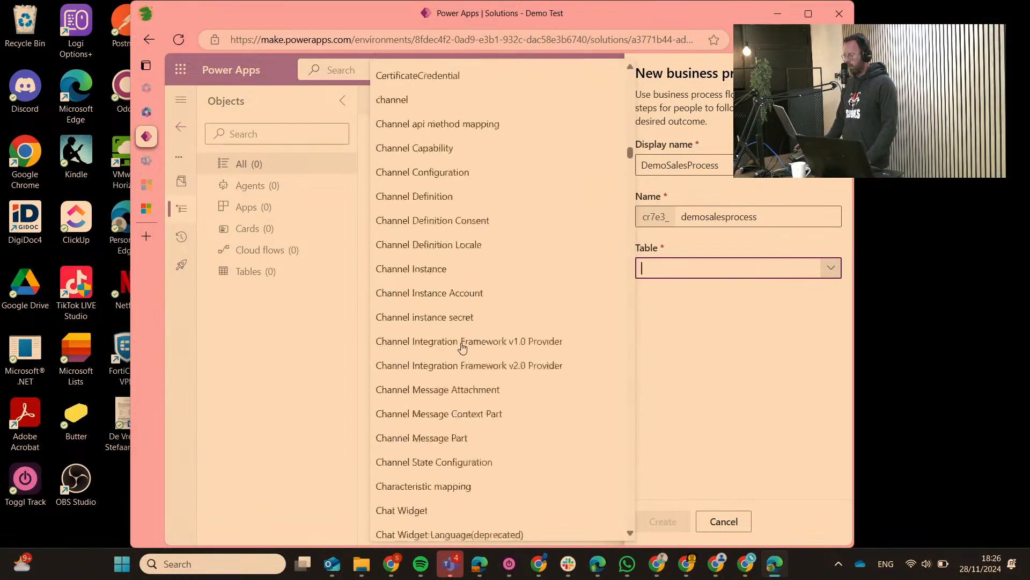
scroll(462, 348, "down", 20)
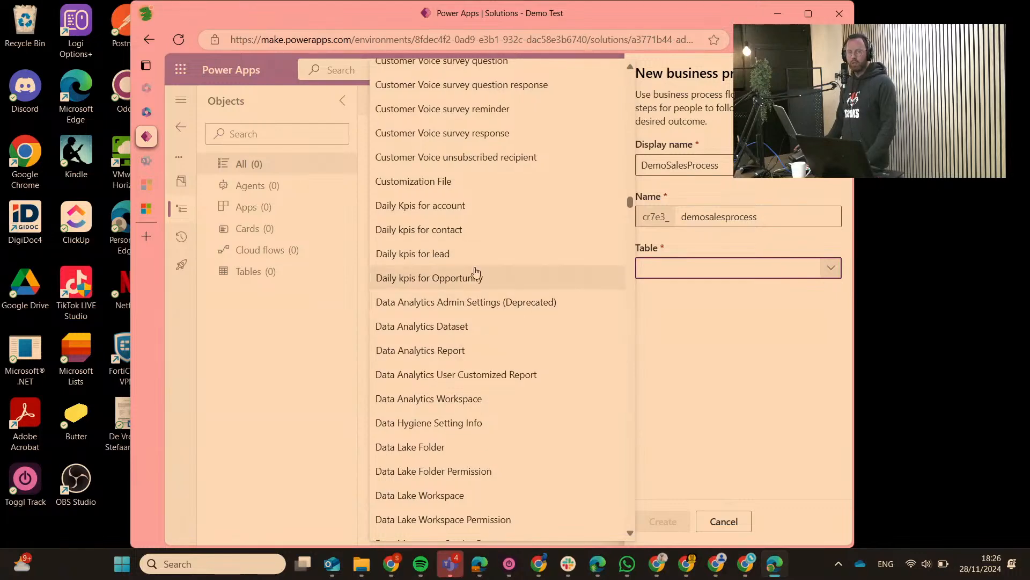
scroll(475, 271, "down", 20)
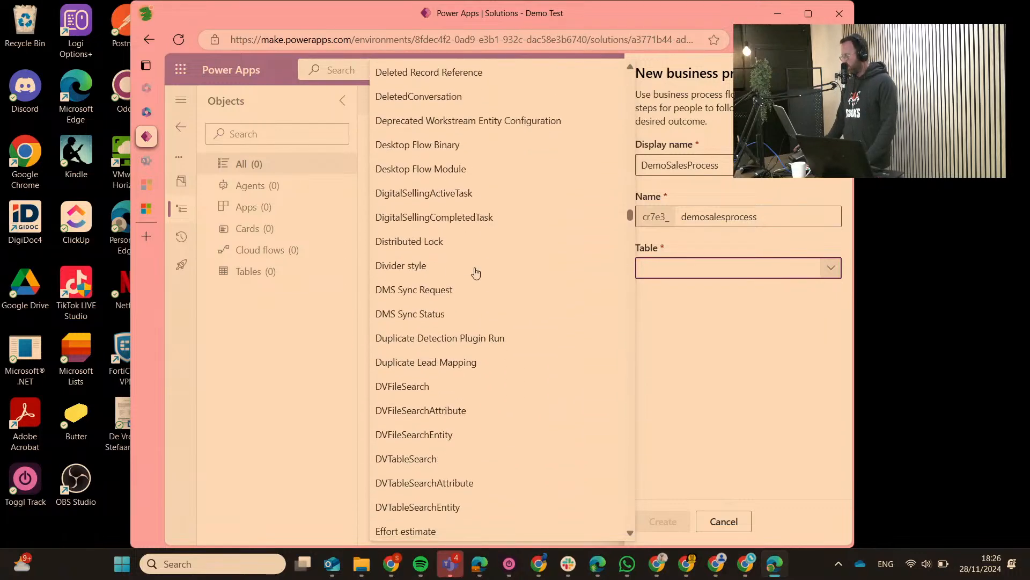
scroll(475, 272, "down", 1)
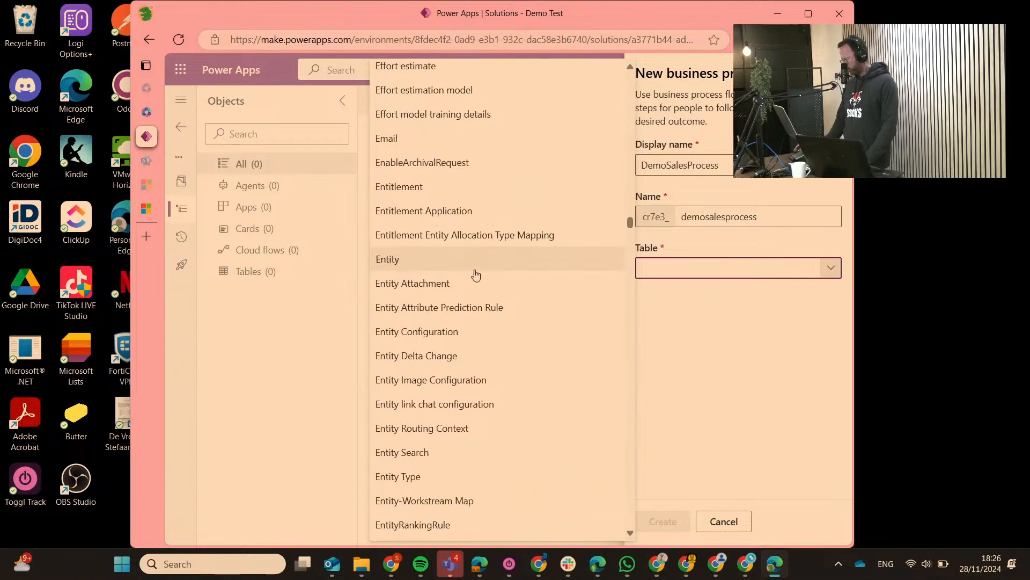
scroll(473, 294, "down", 20)
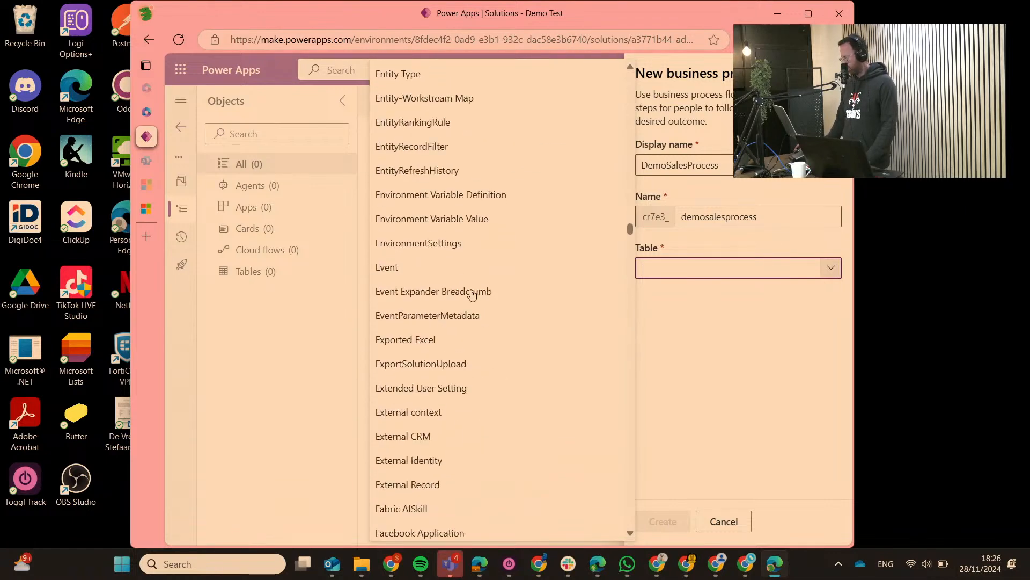
scroll(472, 294, "down", 20)
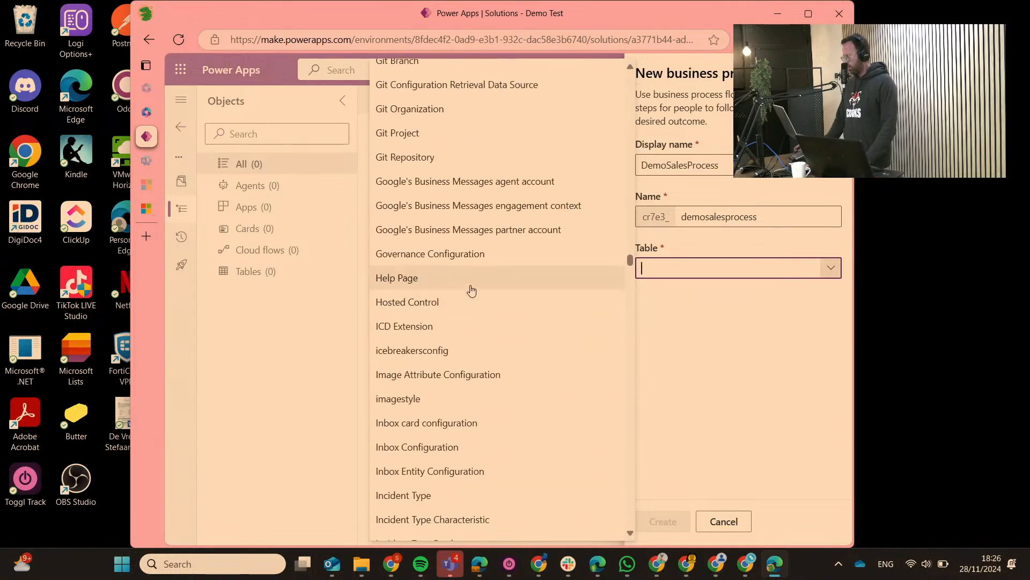
scroll(472, 294, "down", 15)
scroll(469, 295, "down", 15)
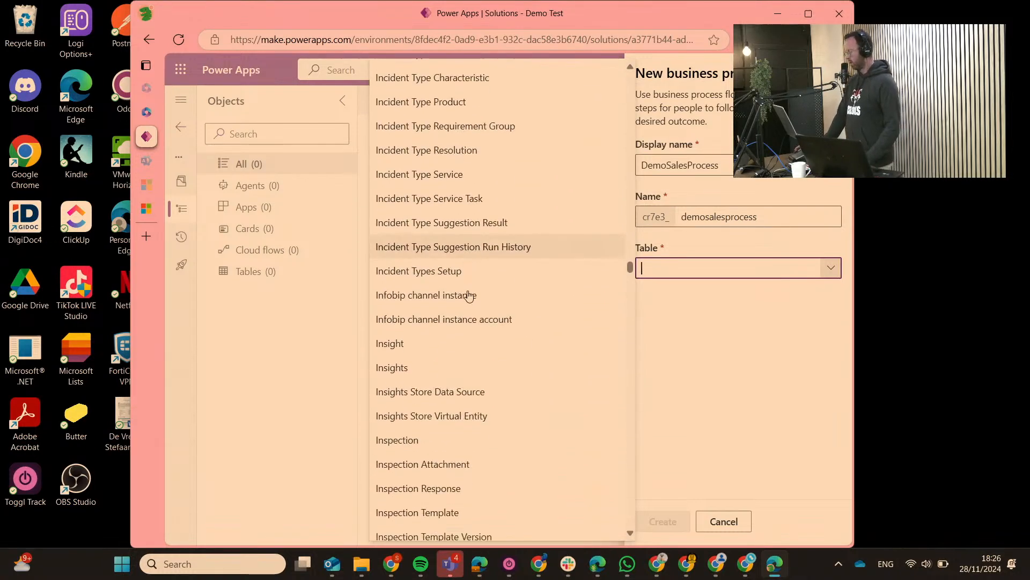
scroll(466, 299, "down", 13)
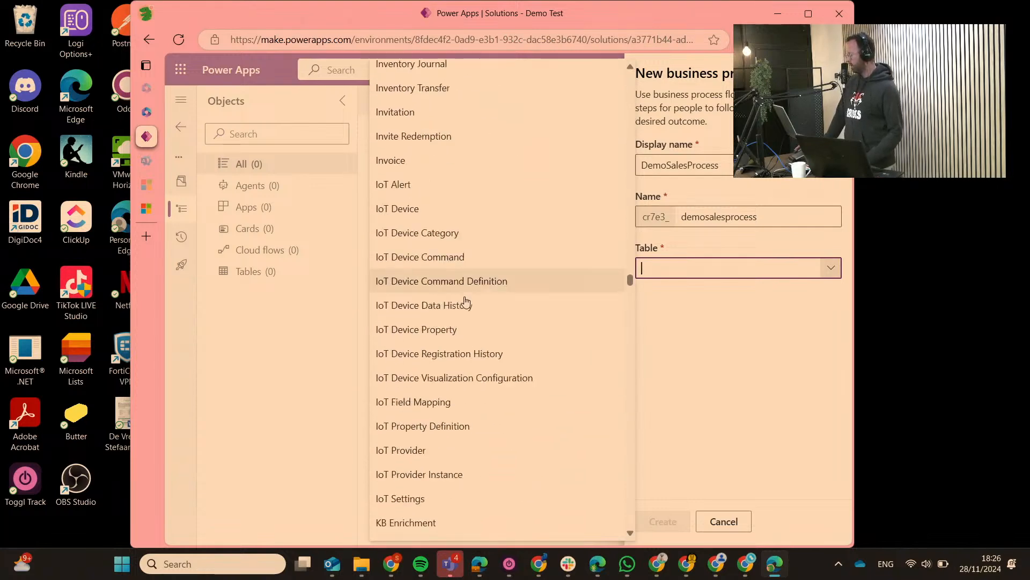
scroll(466, 301, "down", 15)
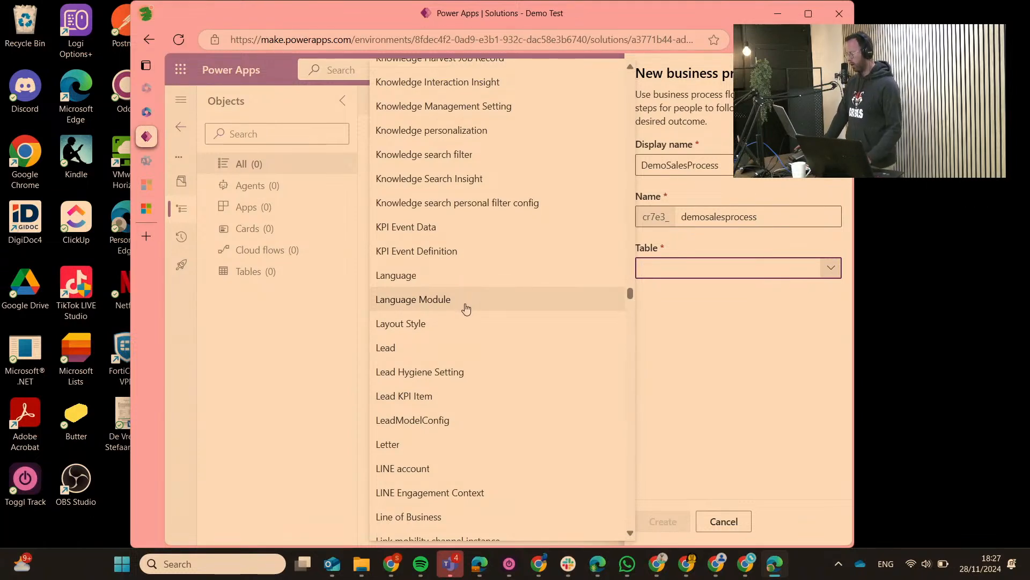
left_click(444, 349)
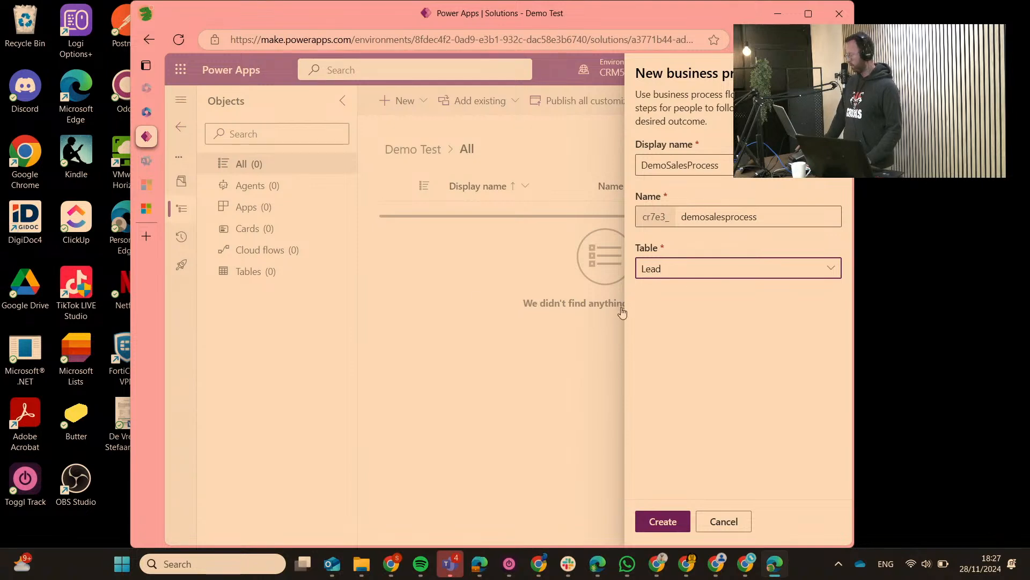
- Create the business process flow, return to the refreshed solution and open DemoSalesProcess in the process designer
left_click(664, 525)
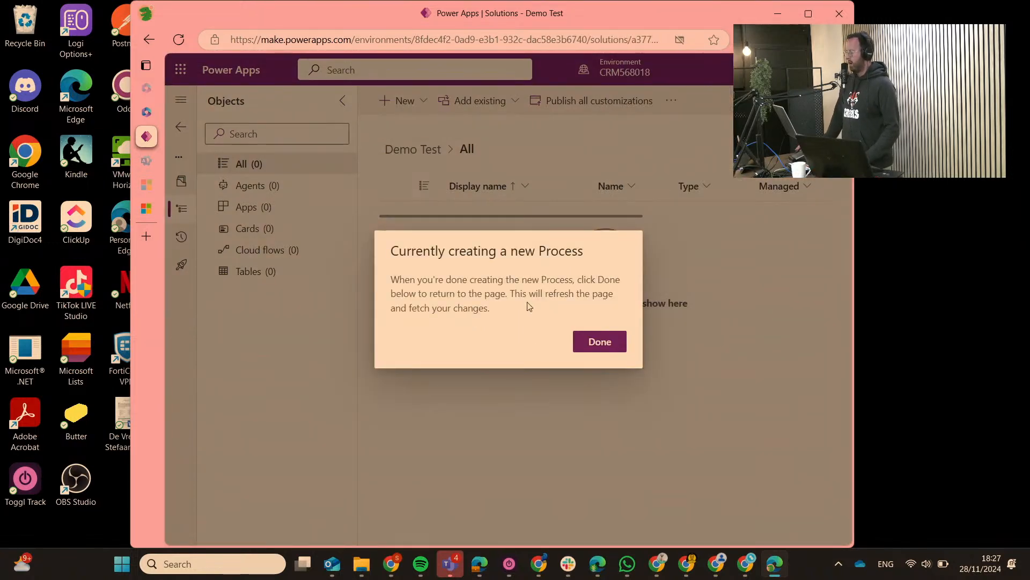
left_click(590, 346)
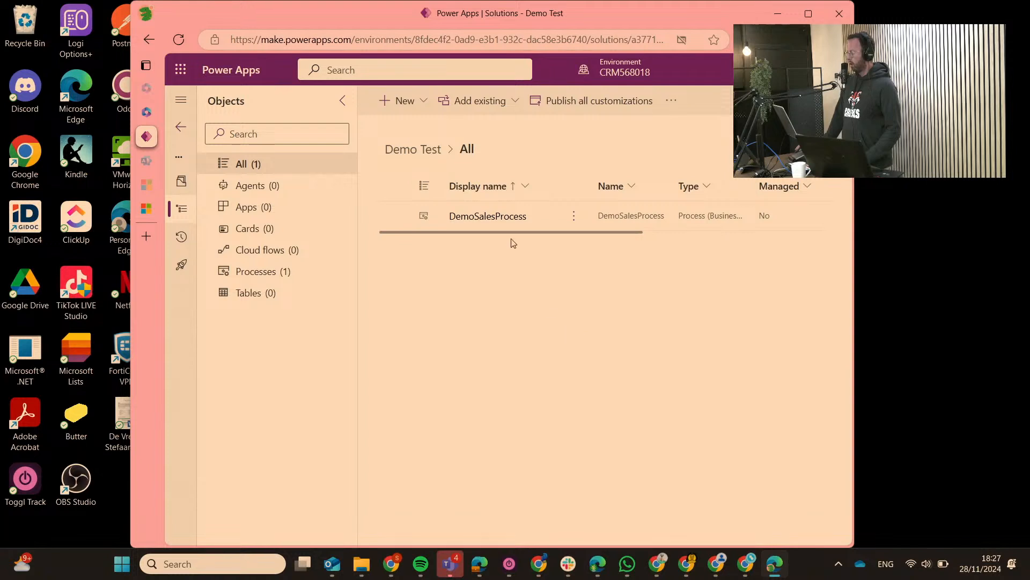
left_click(492, 216)
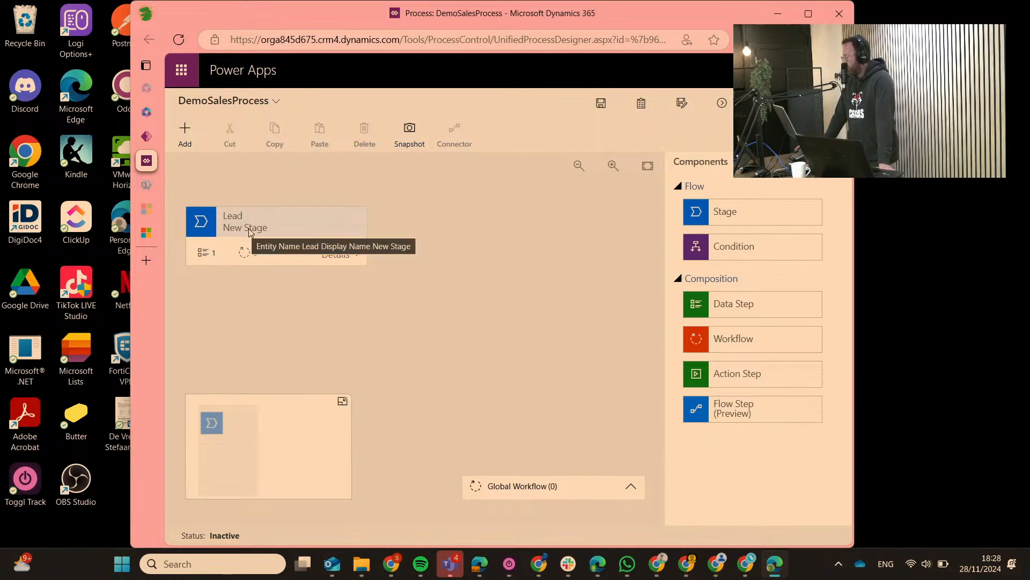
- Select the Lead stage and look through its display name and category choices without changing them
left_click(259, 236)
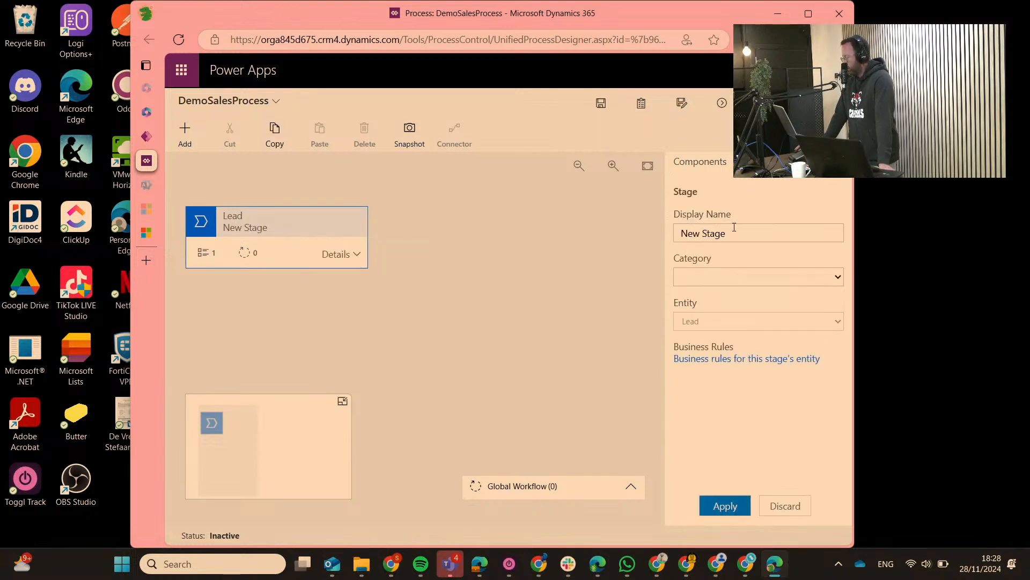
left_click_drag(724, 229, 682, 230)
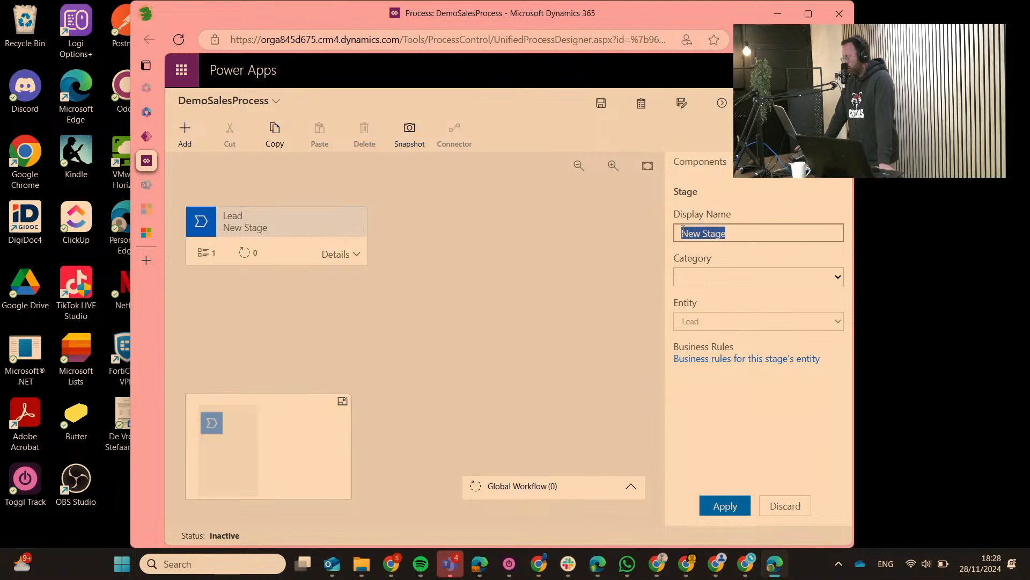
left_click(741, 285)
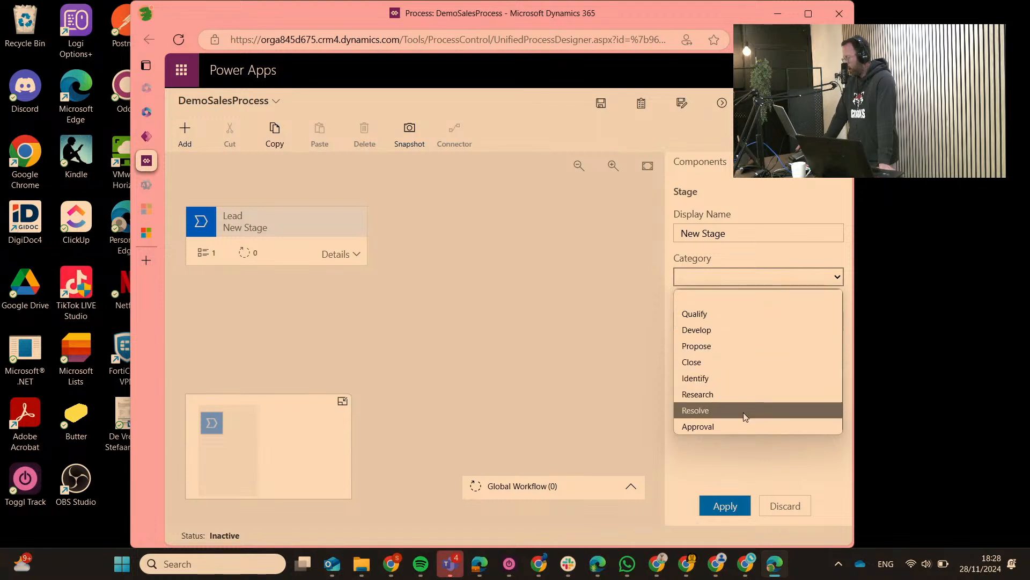
left_click(587, 349)
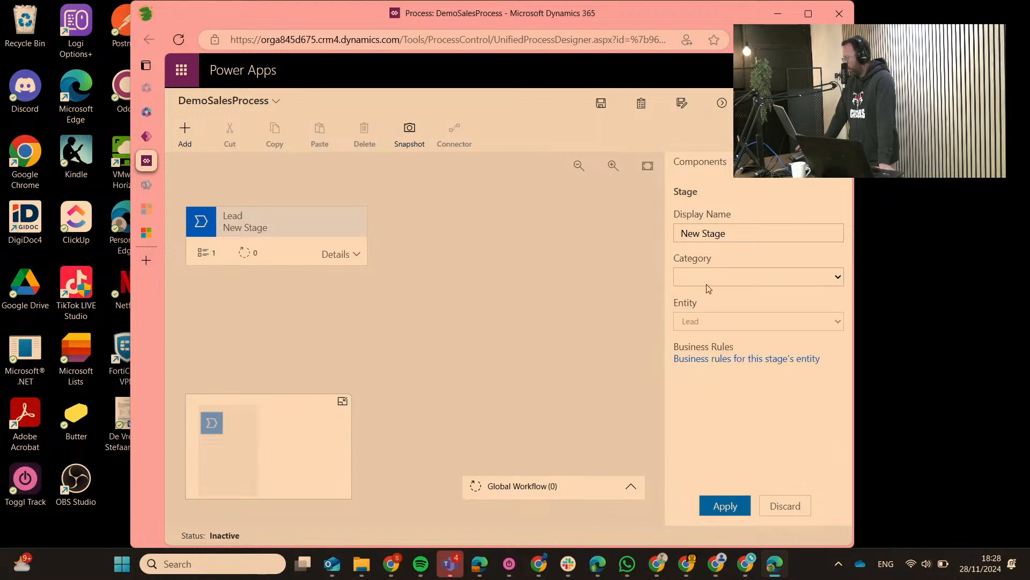
- Open the business rules for the stage's entity, start a new rule for Lead and select its condition
left_click(714, 360)
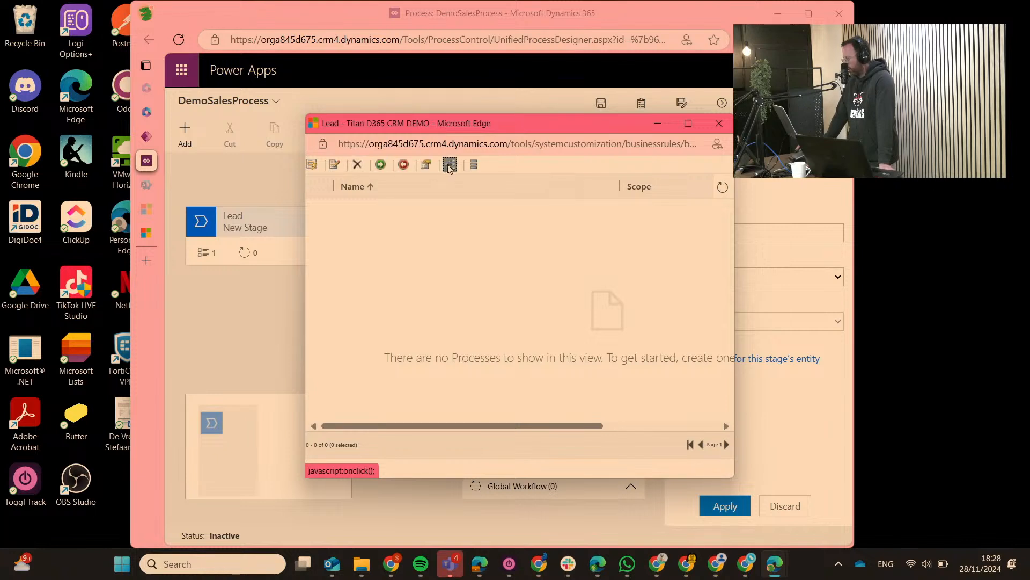
left_click(313, 165)
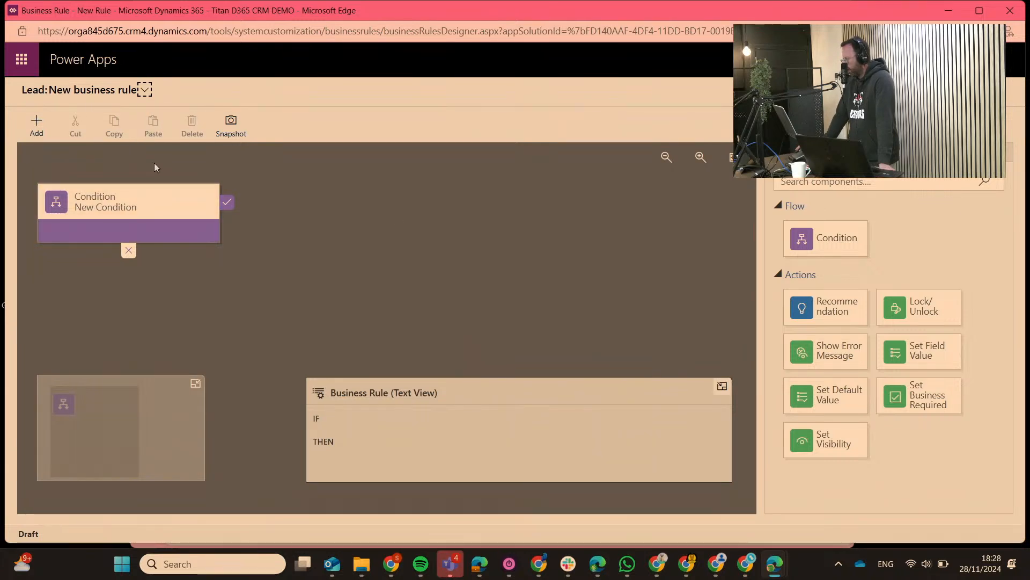
left_click(159, 205)
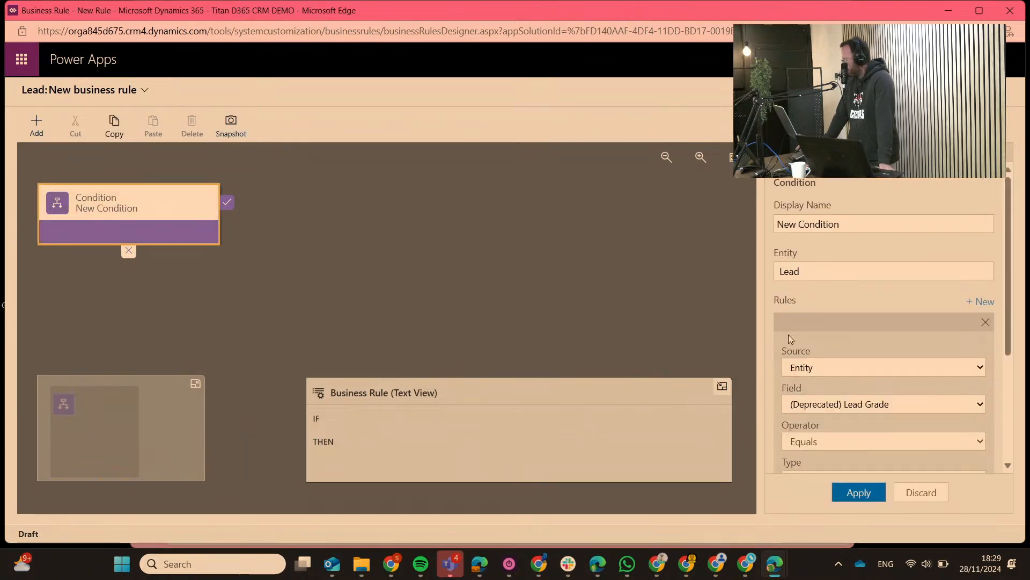
- Review the condition's rule settings from Source to Condition Expression, then view and collapse the business rule's name and description details
scroll(854, 327, "down", 3)
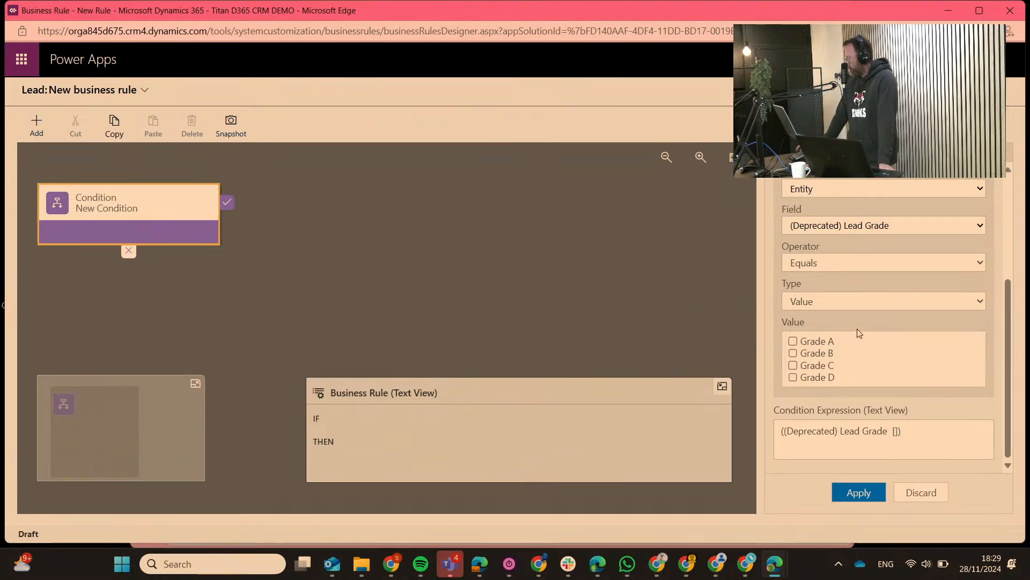
scroll(862, 320, "up", 3)
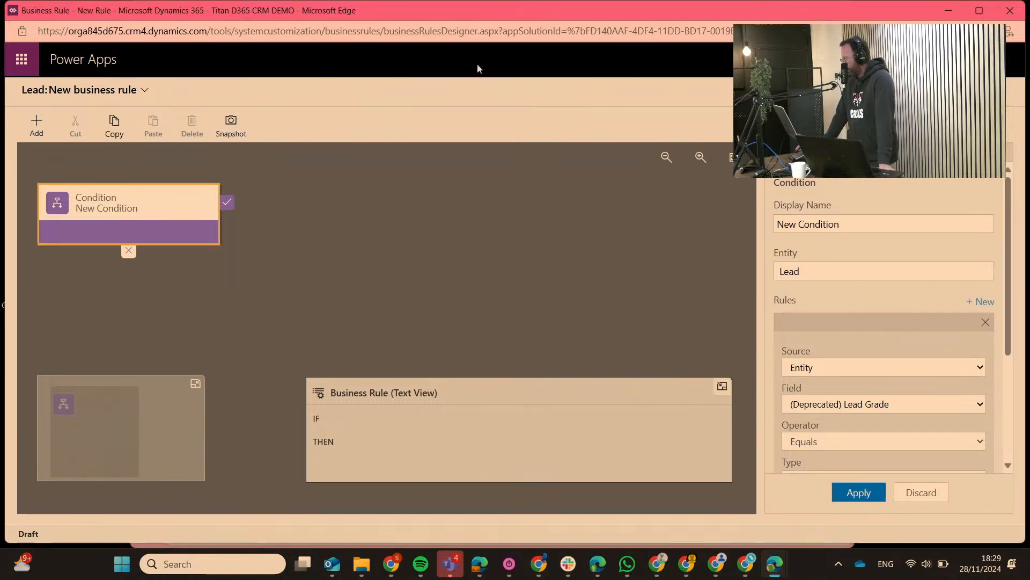
left_click(142, 91)
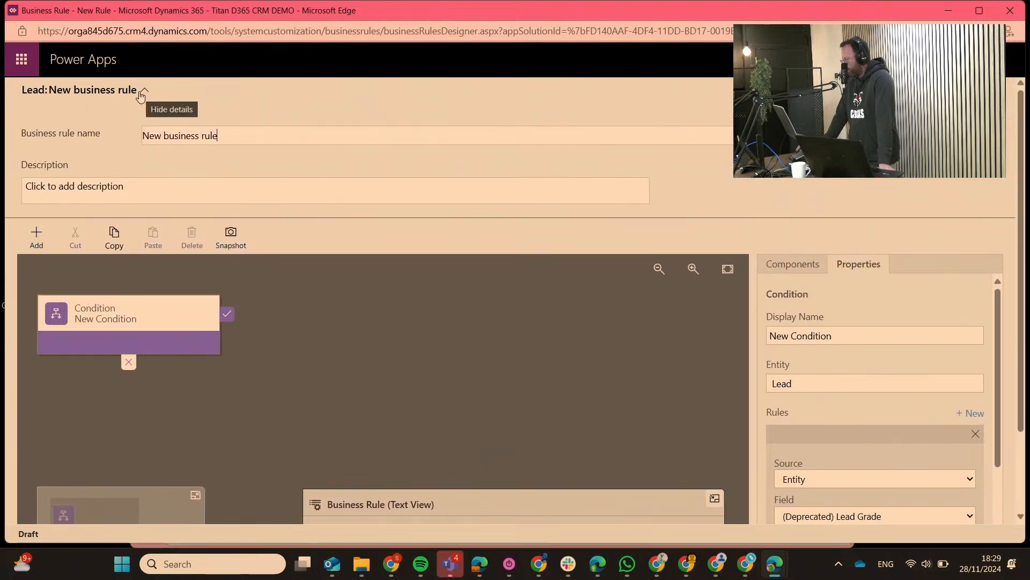
left_click(143, 92)
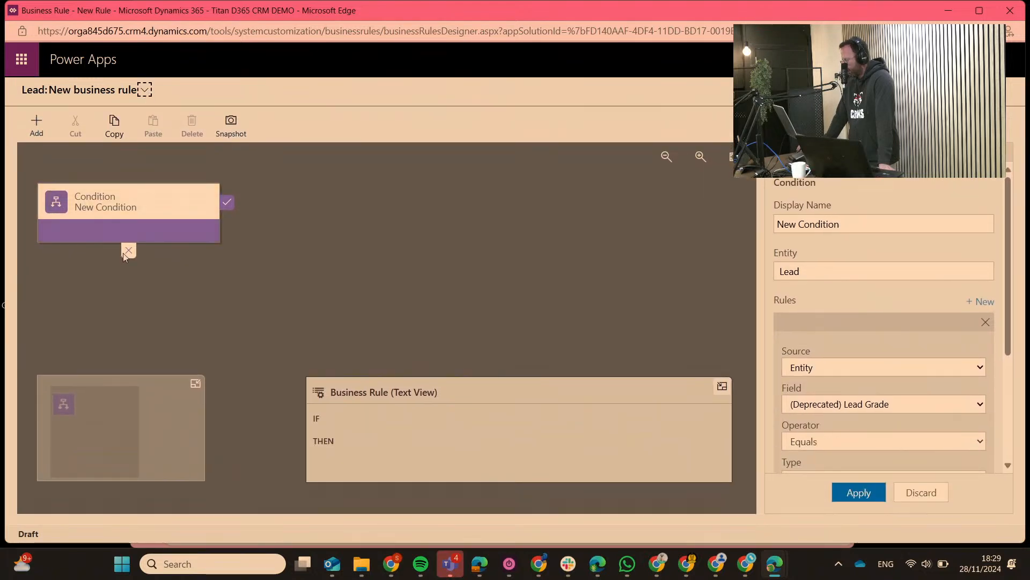
- Select the new condition and review its rule settings, including the Source choice
left_click(170, 206)
scroll(870, 337, "down", 3)
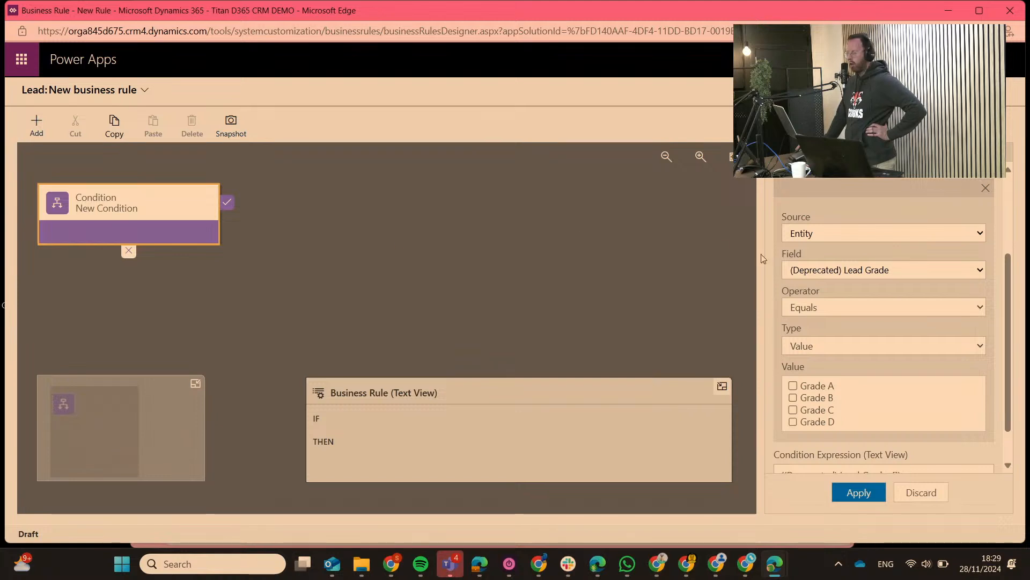
scroll(836, 322, "down", 1)
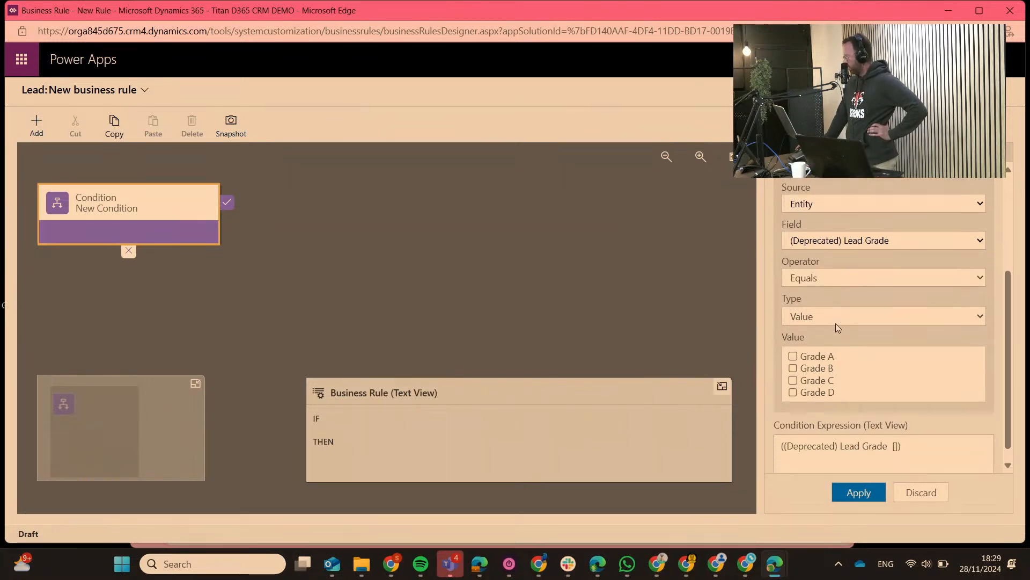
scroll(835, 323, "up", 2)
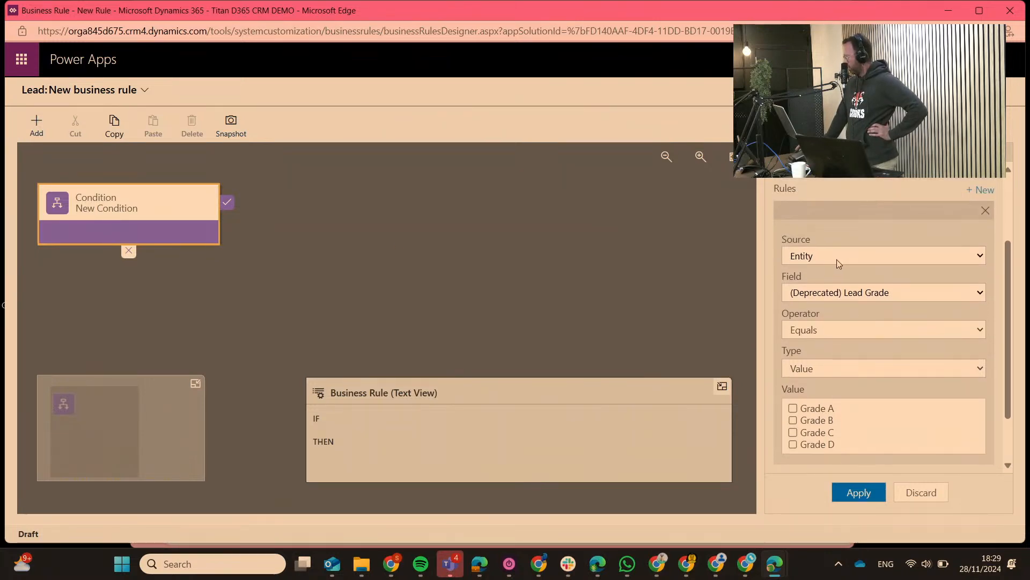
left_click(837, 260)
left_click(836, 259)
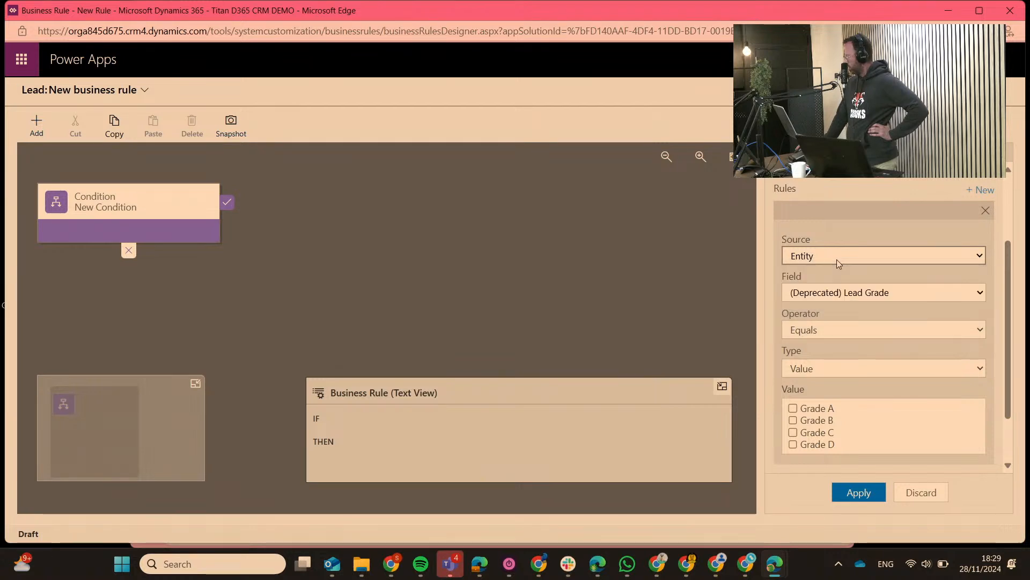
- Look through the available Lead fields and set the condition rule's field to Address 1
left_click(846, 293)
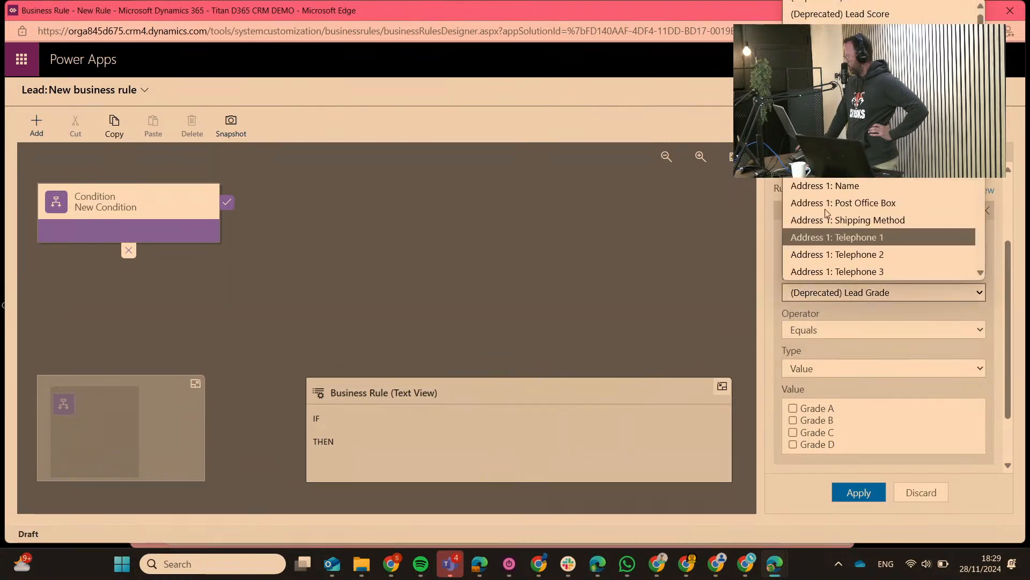
scroll(844, 202, "down", 1)
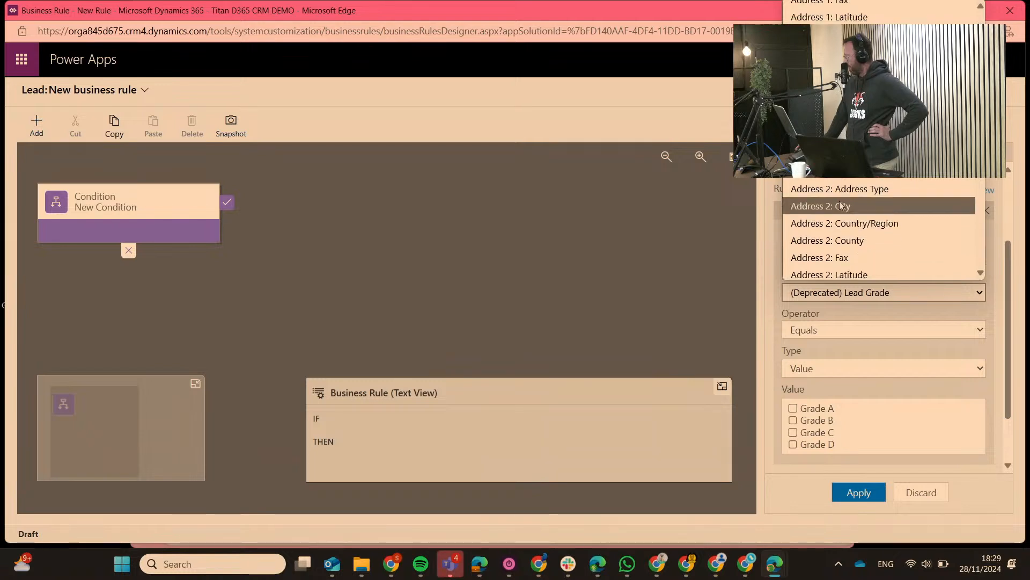
scroll(841, 206, "down", 2)
scroll(841, 206, "up", 3)
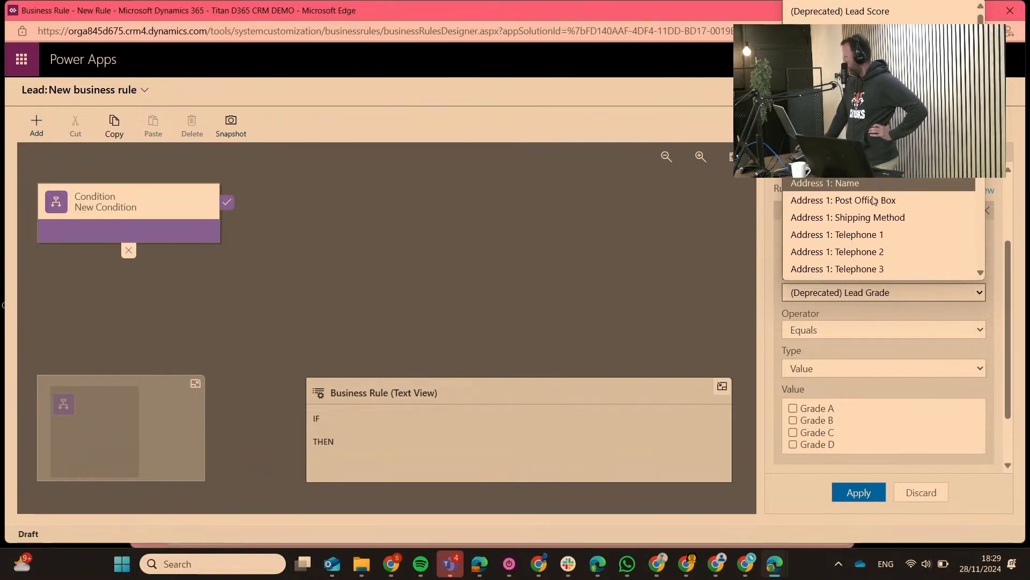
scroll(874, 199, "down", 3)
scroll(881, 225, "up", 3)
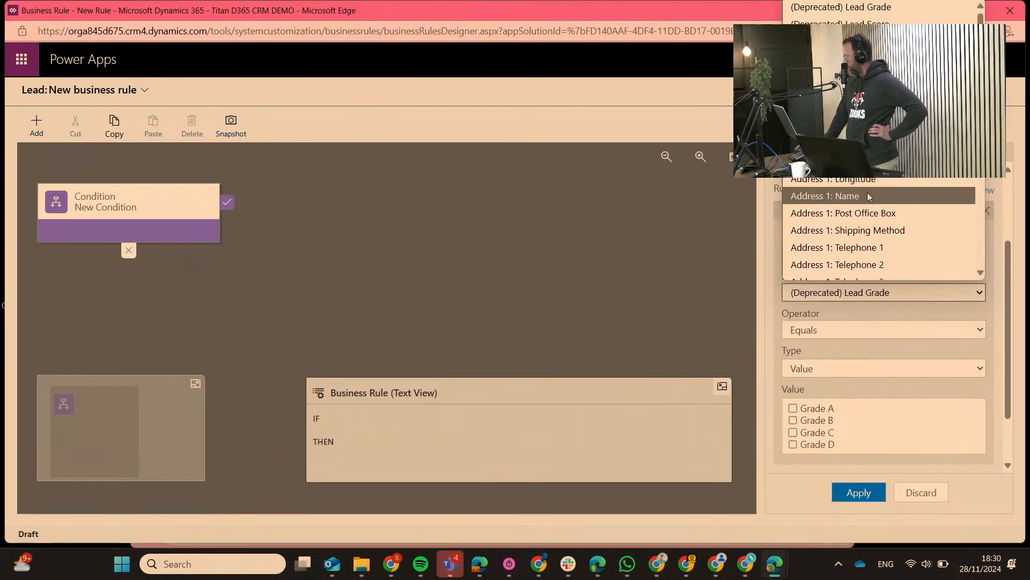
scroll(867, 195, "down", 2)
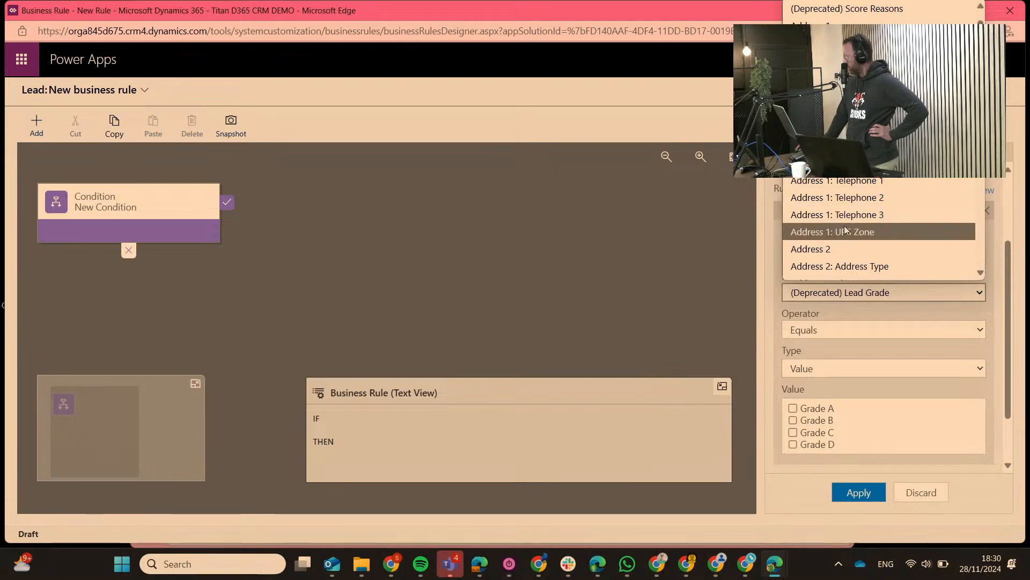
scroll(845, 225, "up", 2)
key("Return")
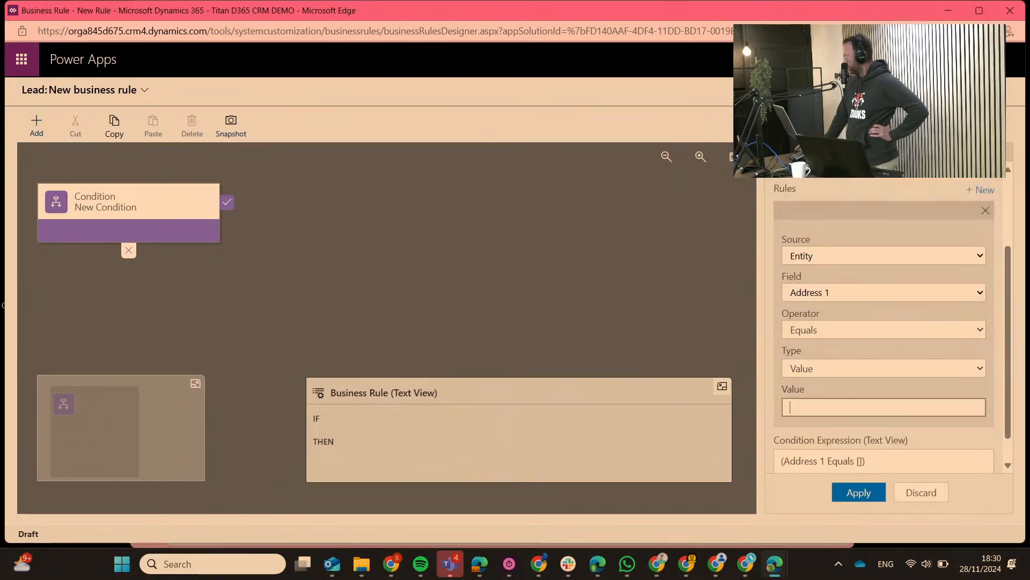
- Set the rule's operator to Contains data and apply the condition
left_click(849, 330)
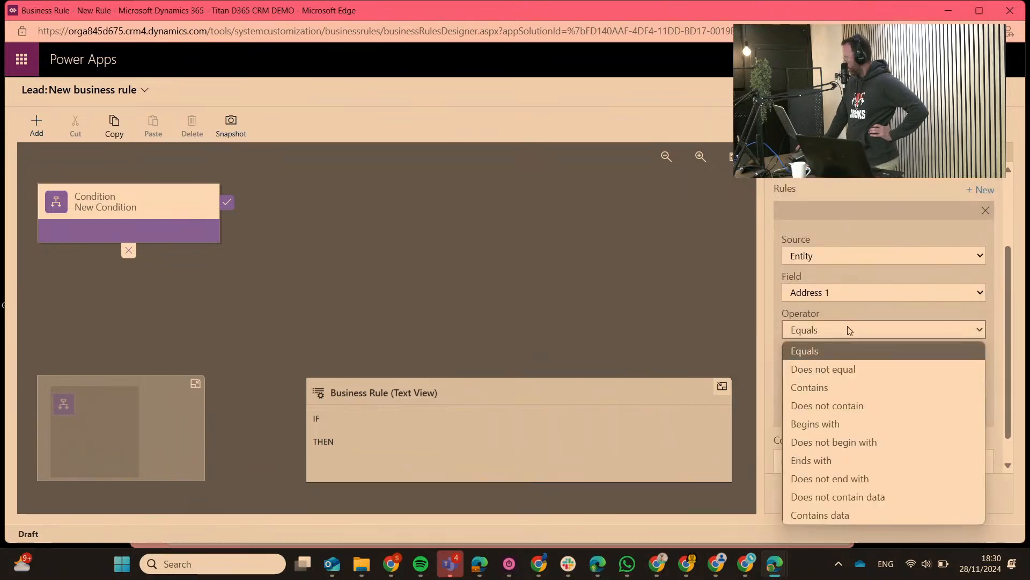
left_click(846, 513)
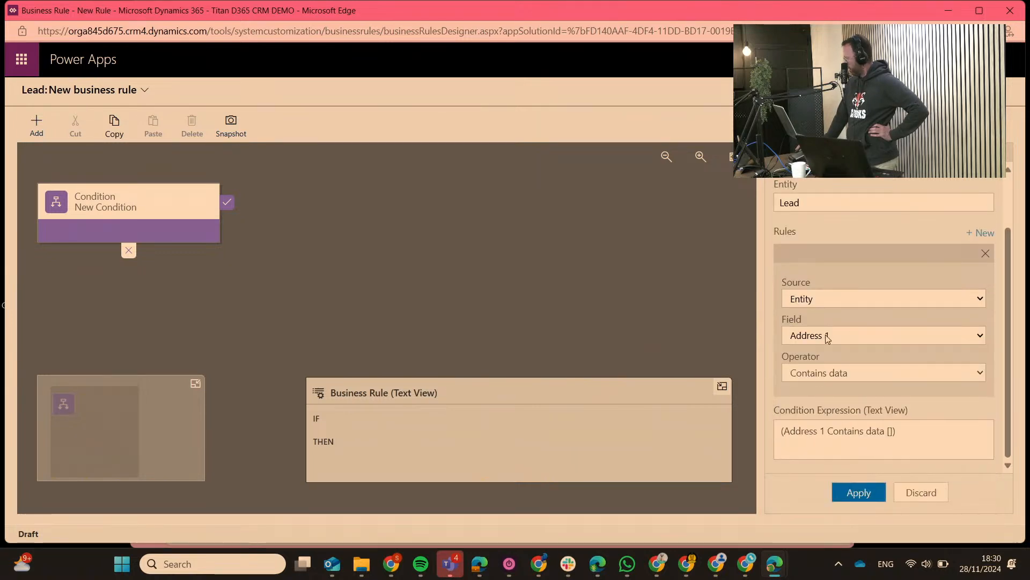
left_click(838, 486)
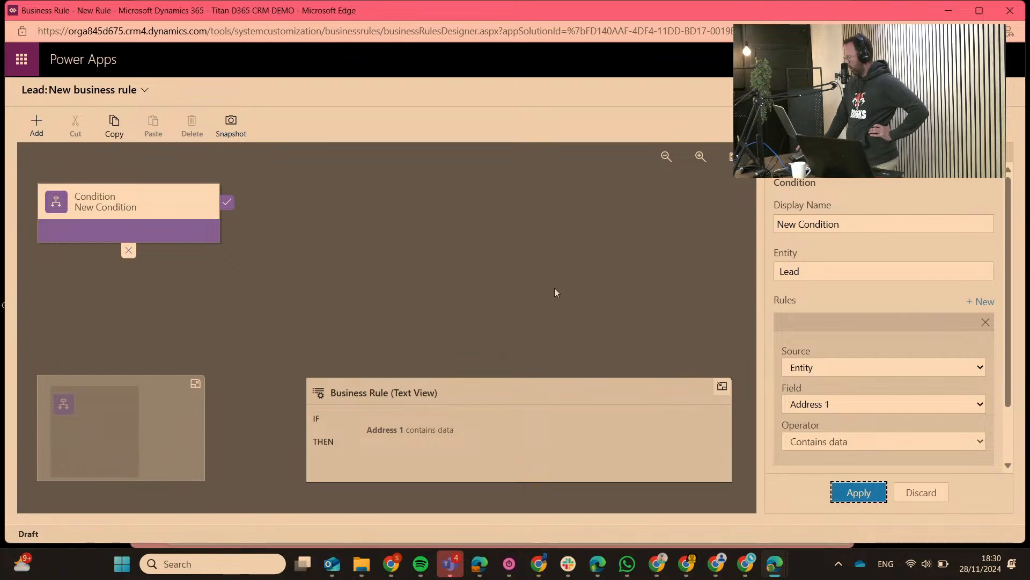
- Rename the condition as Contains Address and apply the change
left_click(853, 224)
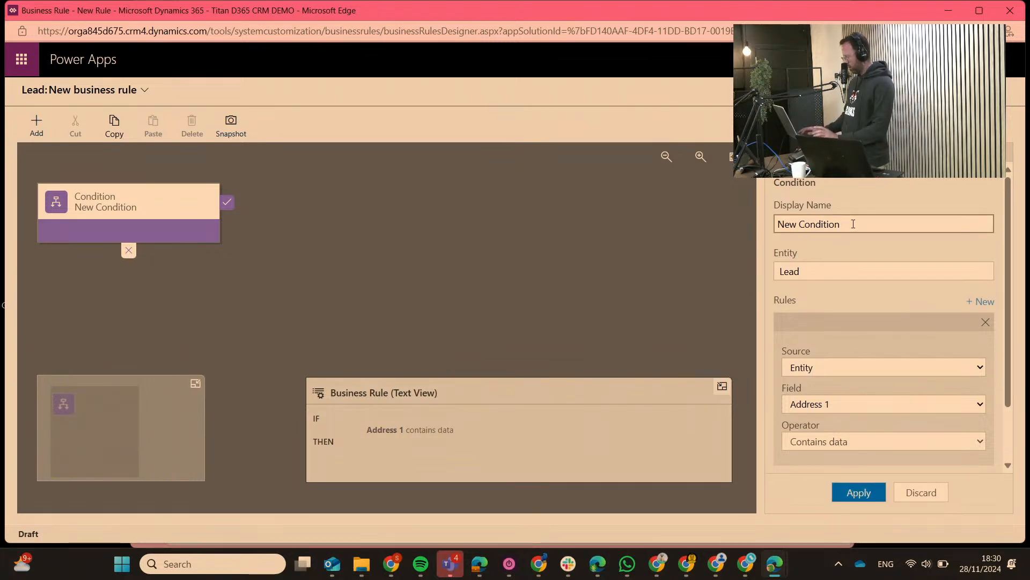
key("Tab")
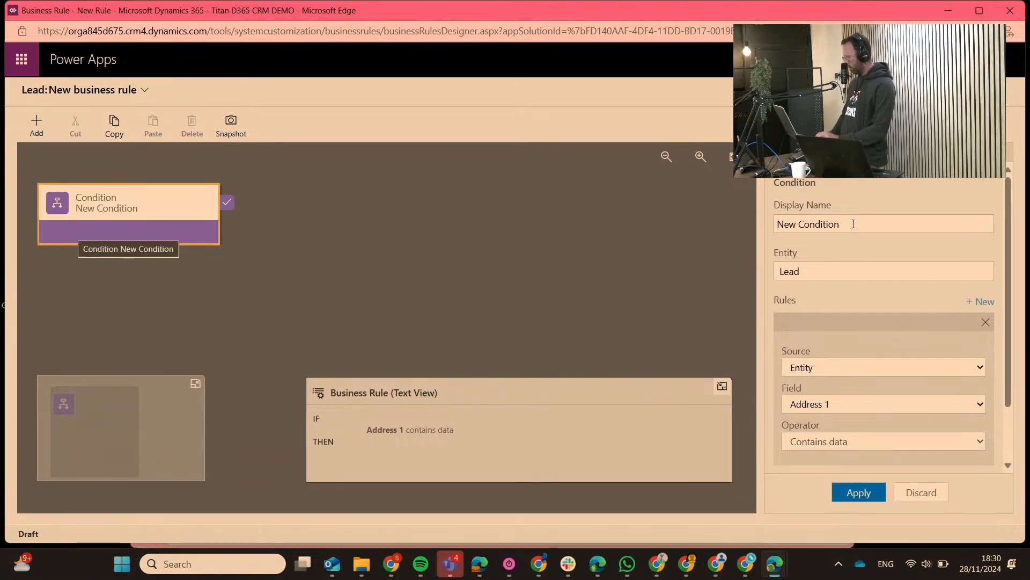
left_click(844, 223)
left_click_drag(845, 223, 779, 225)
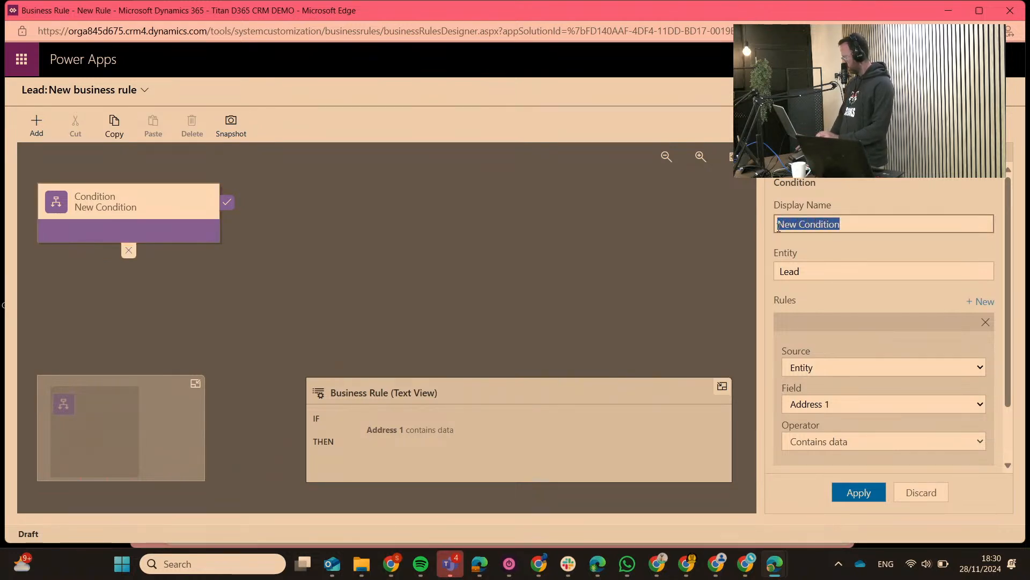
type("Contains ")
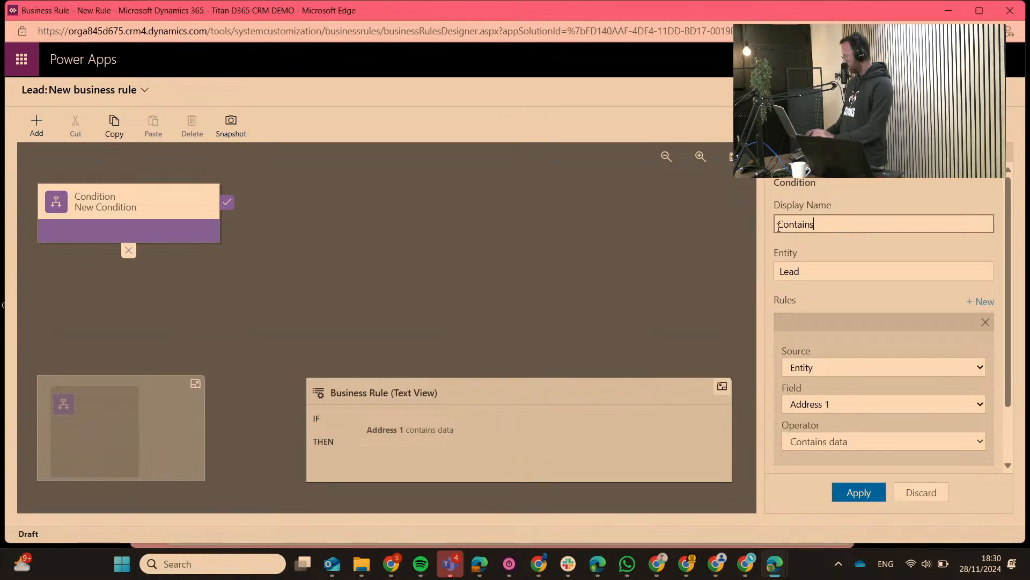
type("Address")
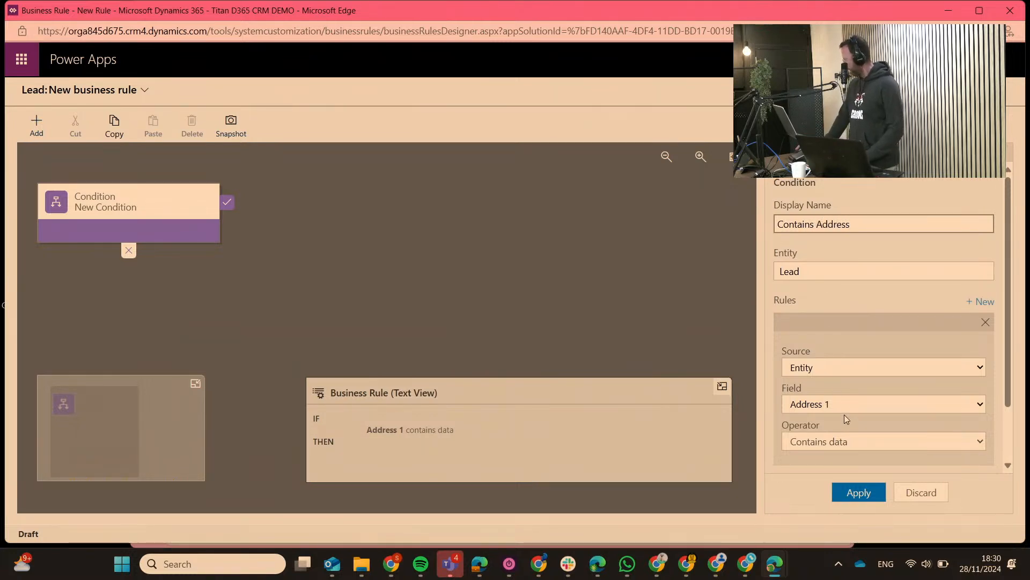
left_click(859, 492)
- Examine the Contains Address condition's error details and recheck its source, field, operator and expression
scroll(892, 408, "down", 1)
scroll(892, 378, "down", 1)
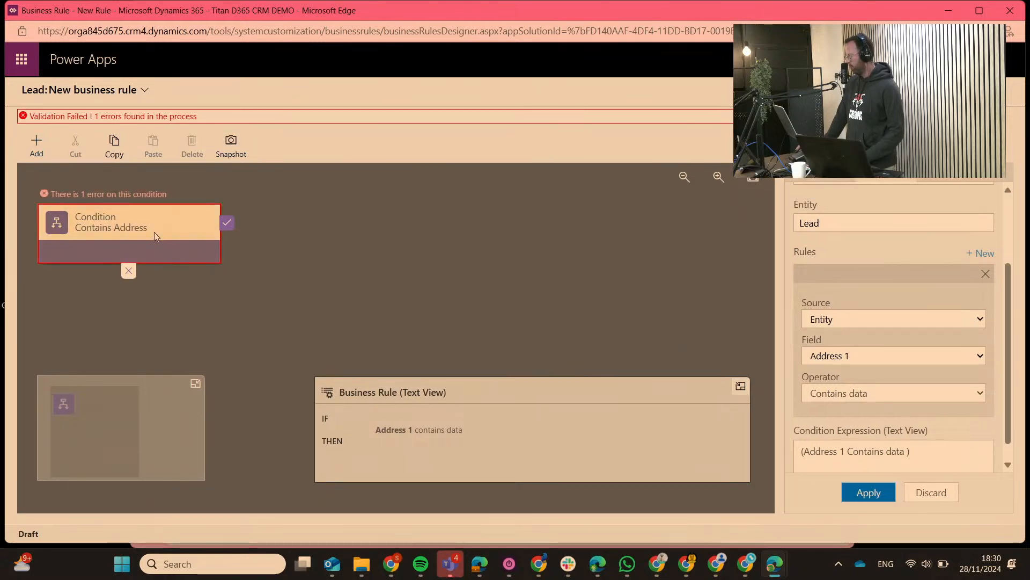
left_click(97, 206)
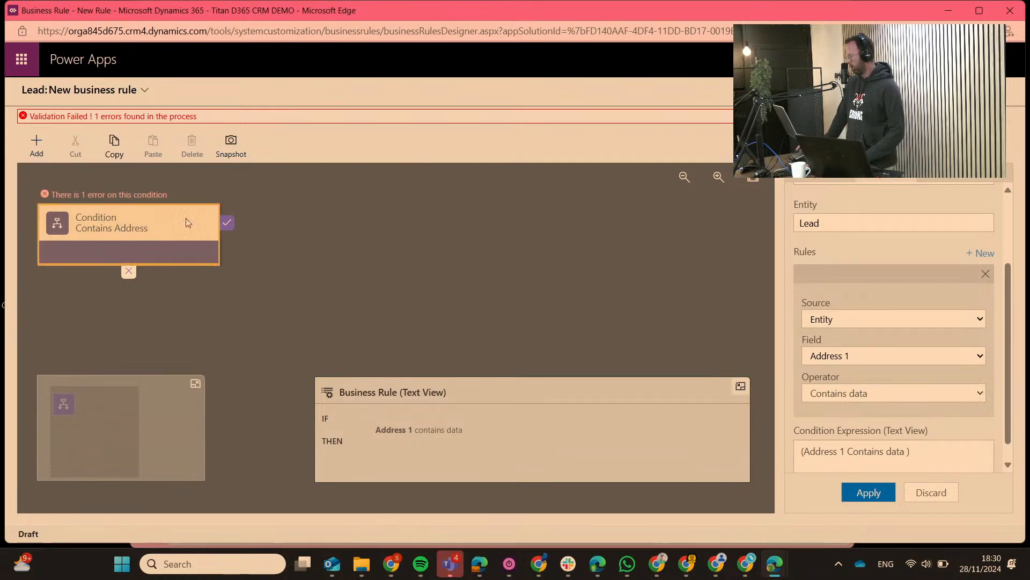
scroll(849, 319, "down", 1)
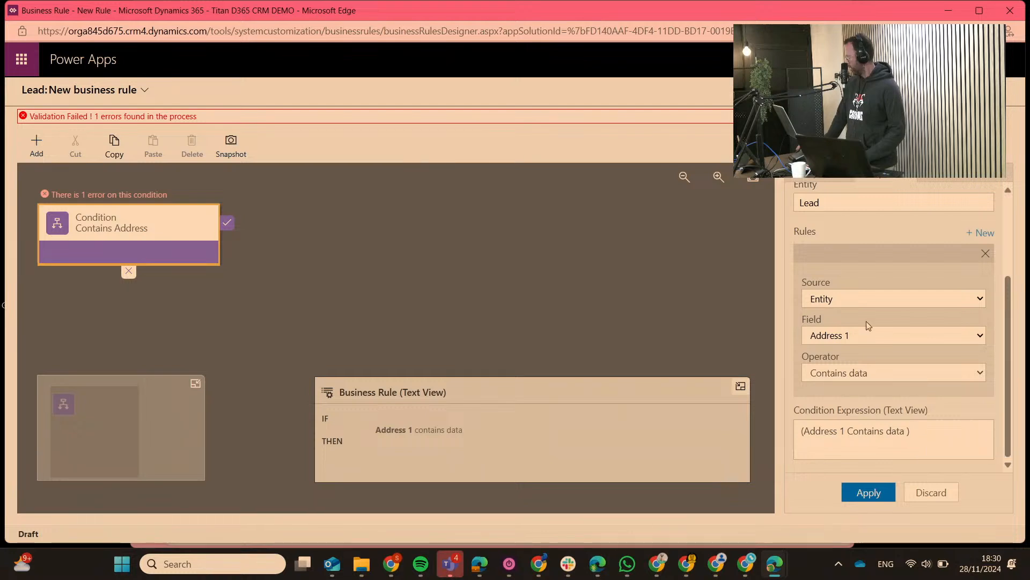
scroll(866, 320, "up", 3)
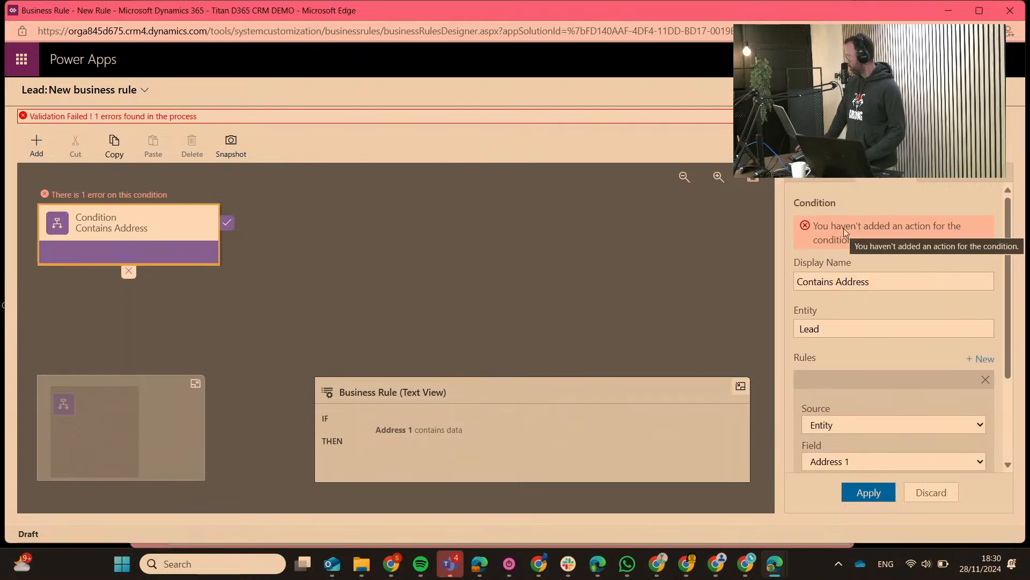
scroll(853, 246, "down", 3)
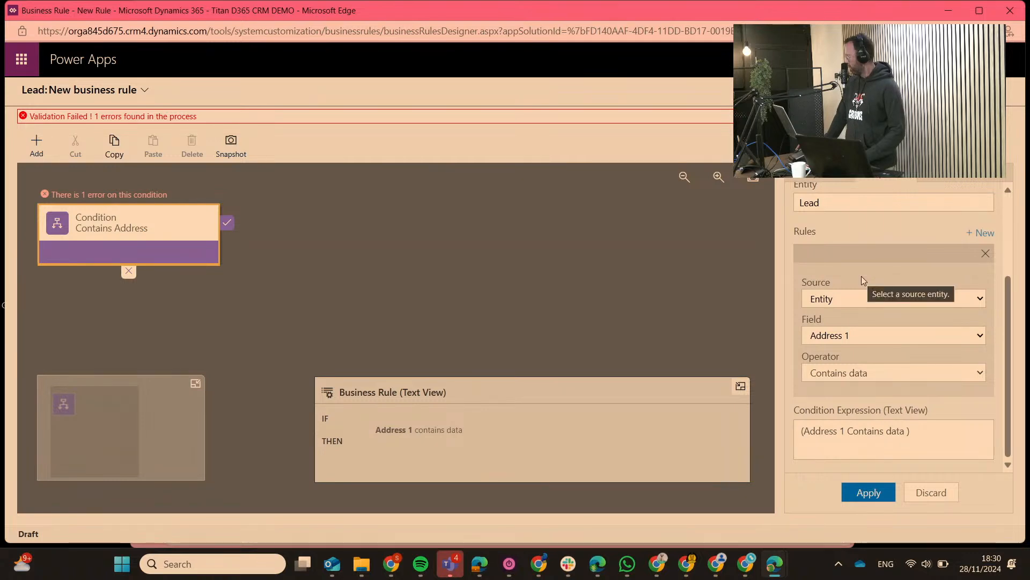
scroll(861, 275, "up", 3)
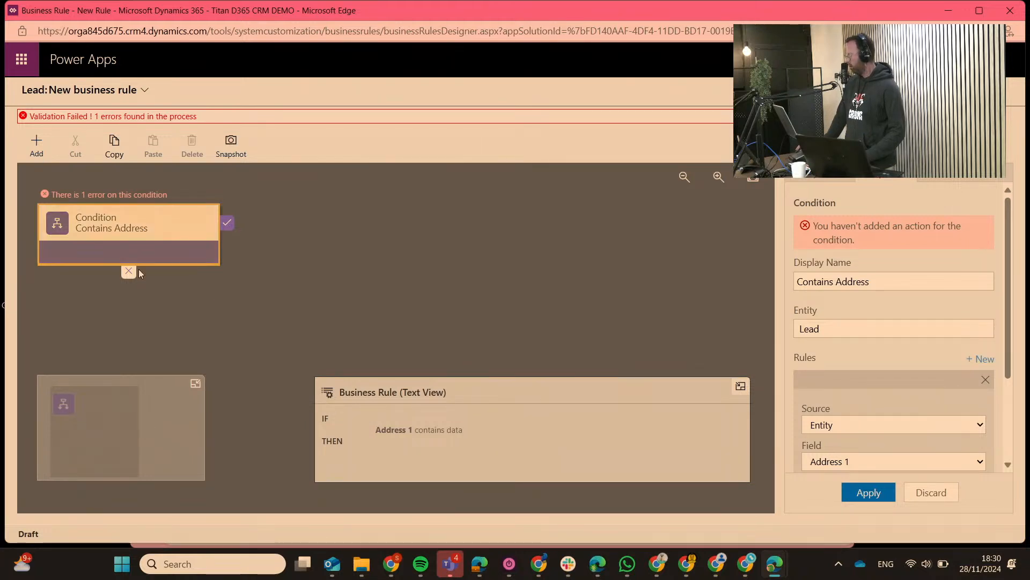
- View the flow and action types that can be added to the rule, close the list unused and move the designer window aside
left_click(26, 145)
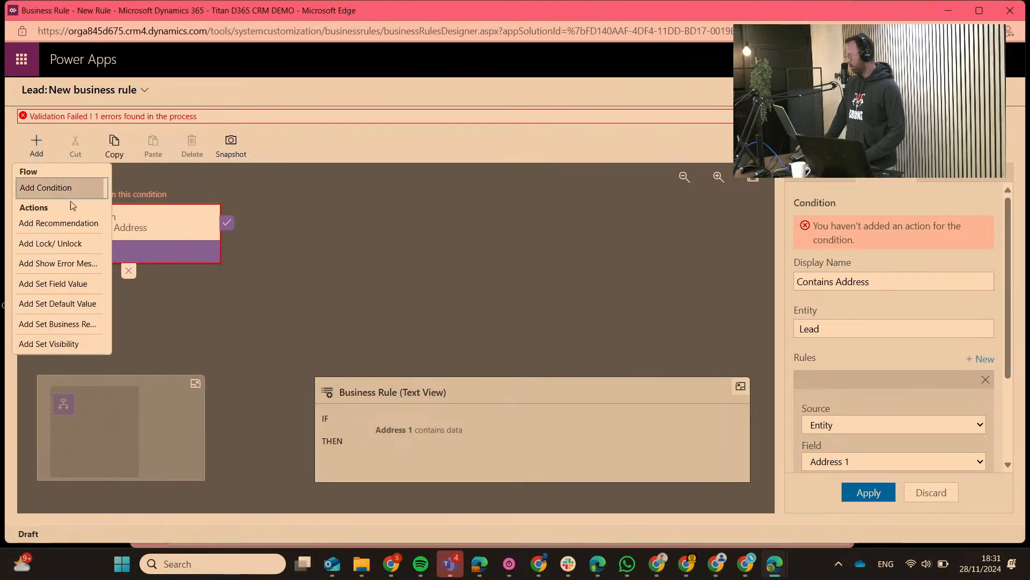
key("Escape")
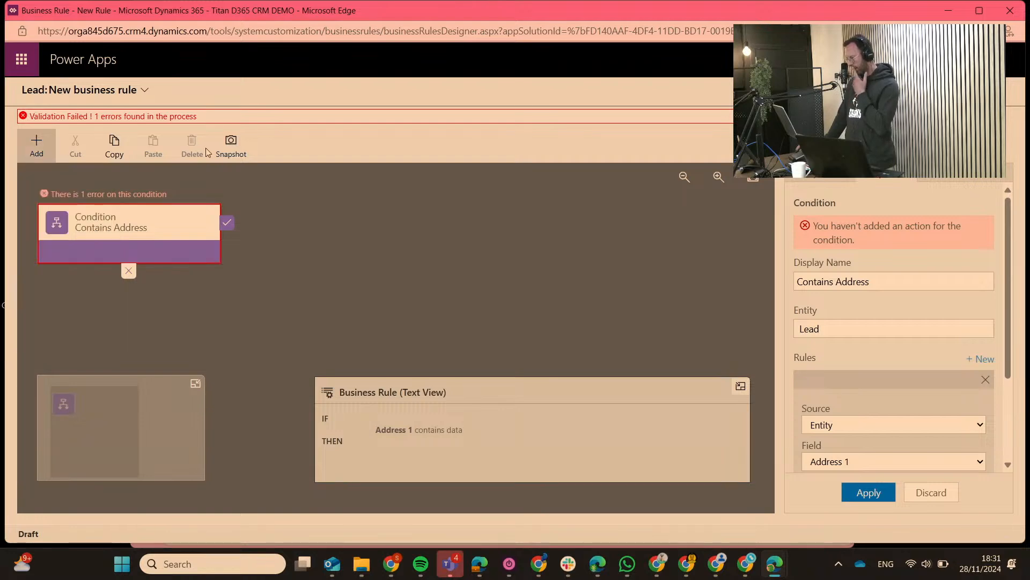
left_click_drag(586, 12, 707, 22)
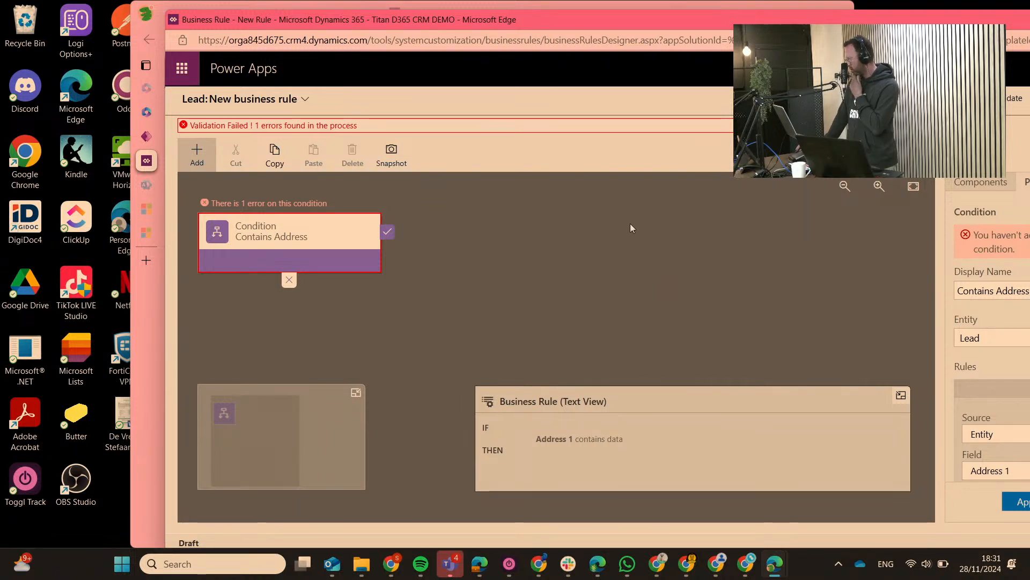
- Add a Recommendation action to the true branch of the Contains Address condition
left_click(293, 236)
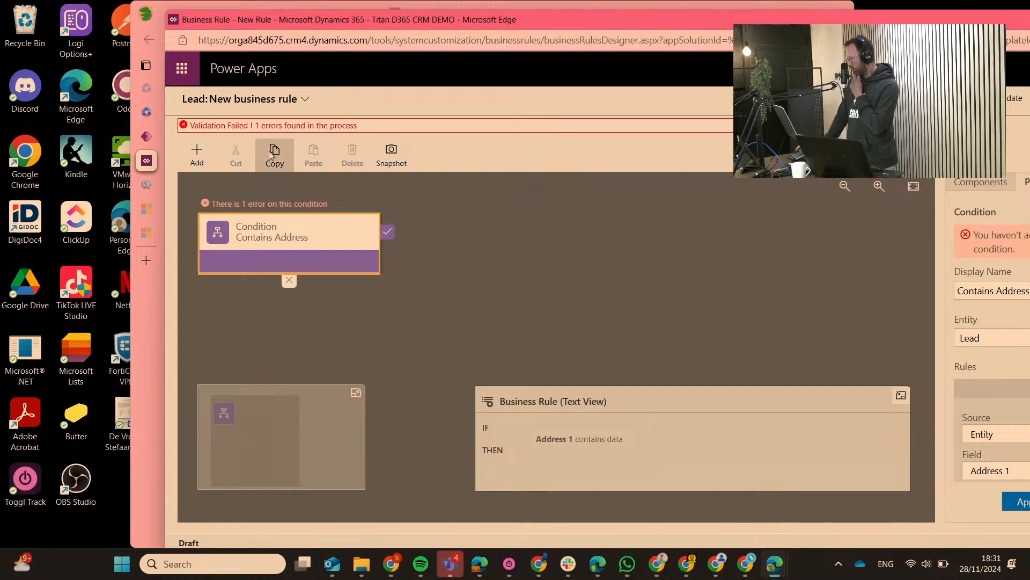
left_click(197, 157)
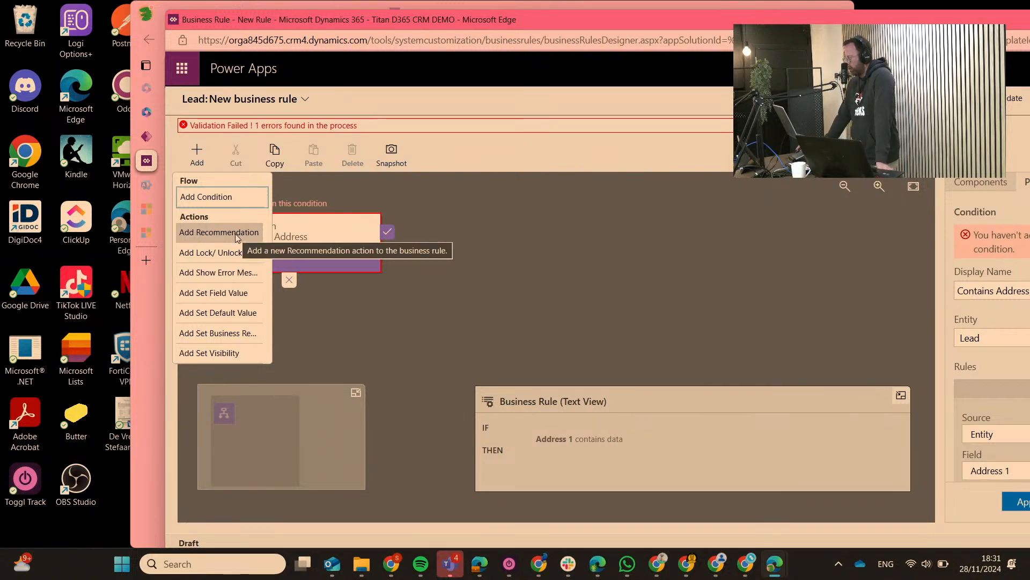
left_click(197, 153)
left_click(234, 295)
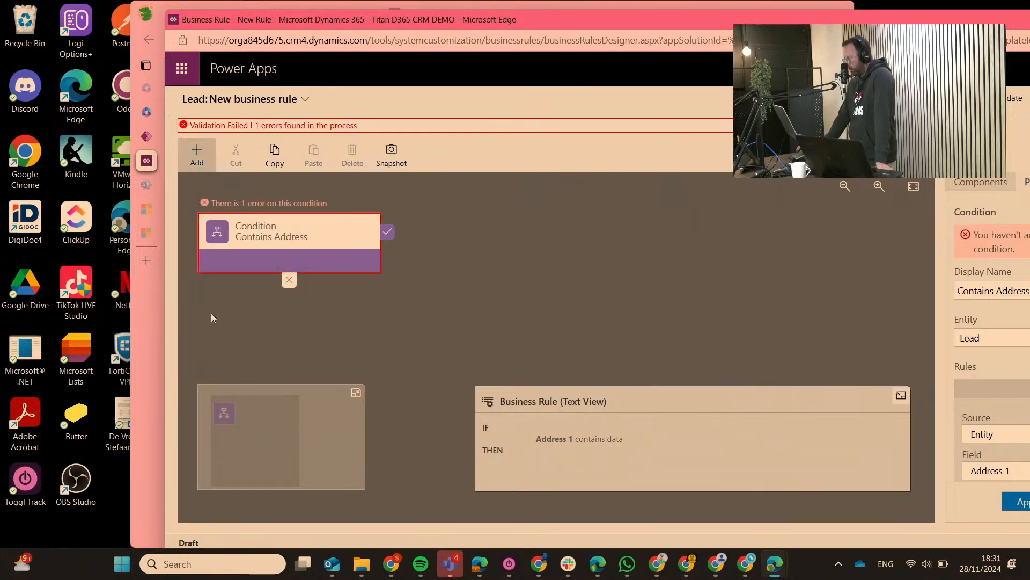
left_click(198, 161)
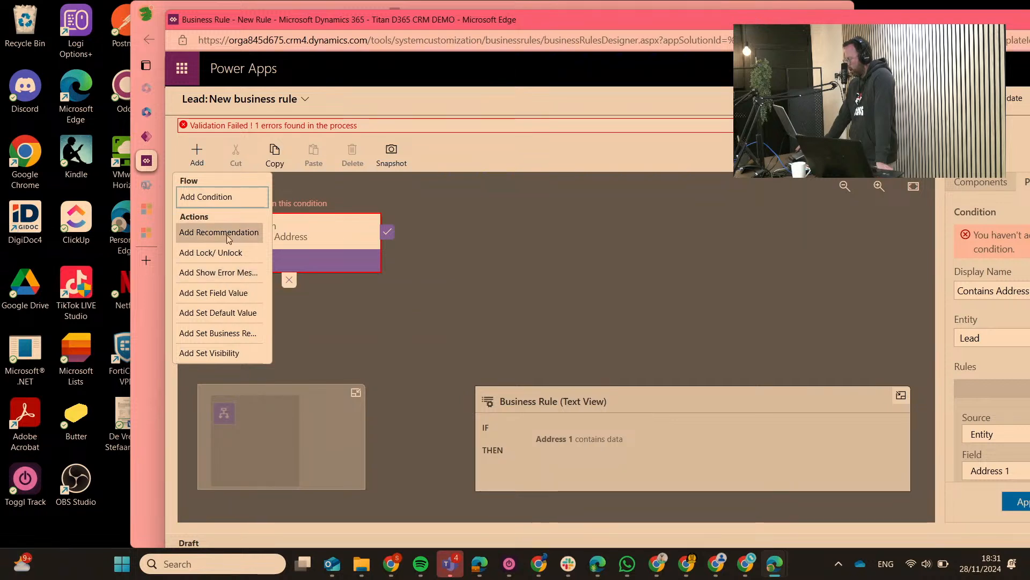
left_click(392, 245)
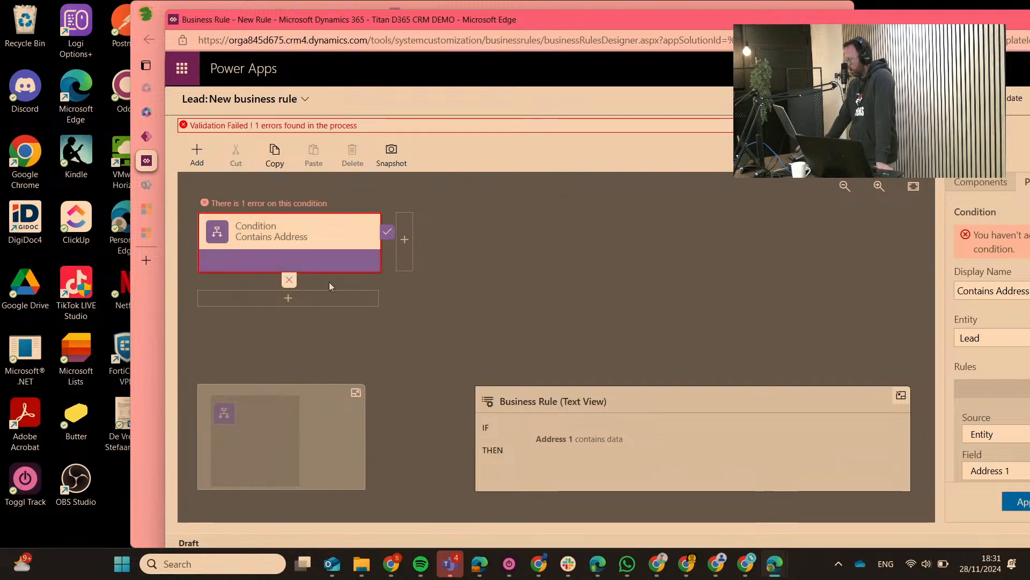
left_click(406, 240)
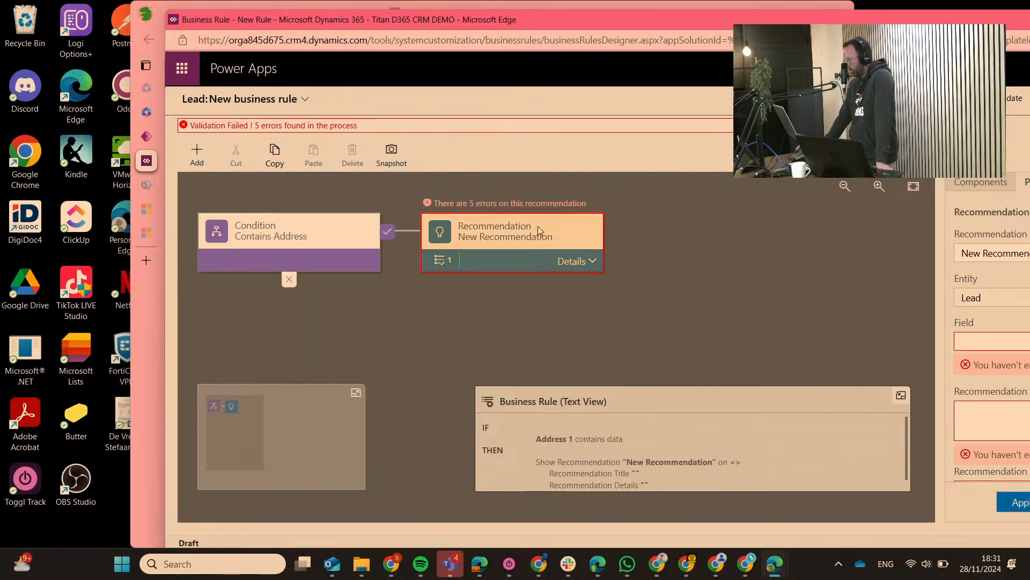
- Configure the recommendation for field Address 1 with title "fill out please" and details "do it now", and apply it
left_click(510, 229)
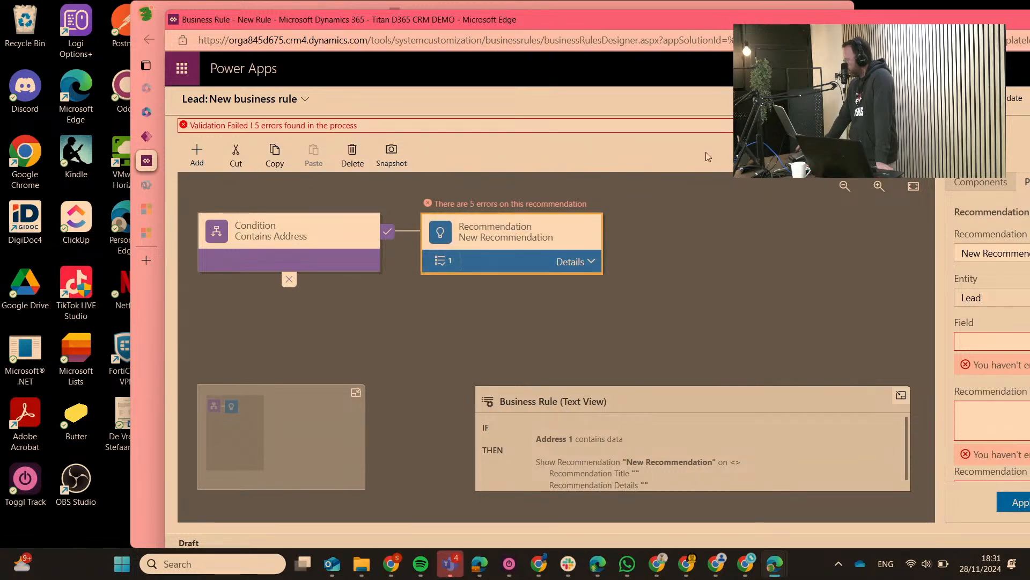
left_click_drag(774, 26, 651, 21)
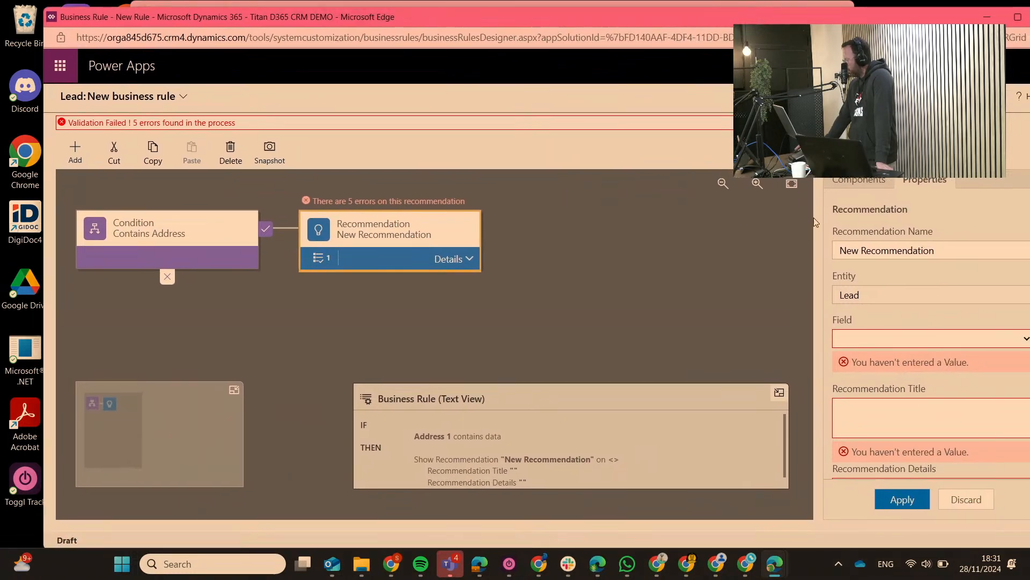
left_click(914, 345)
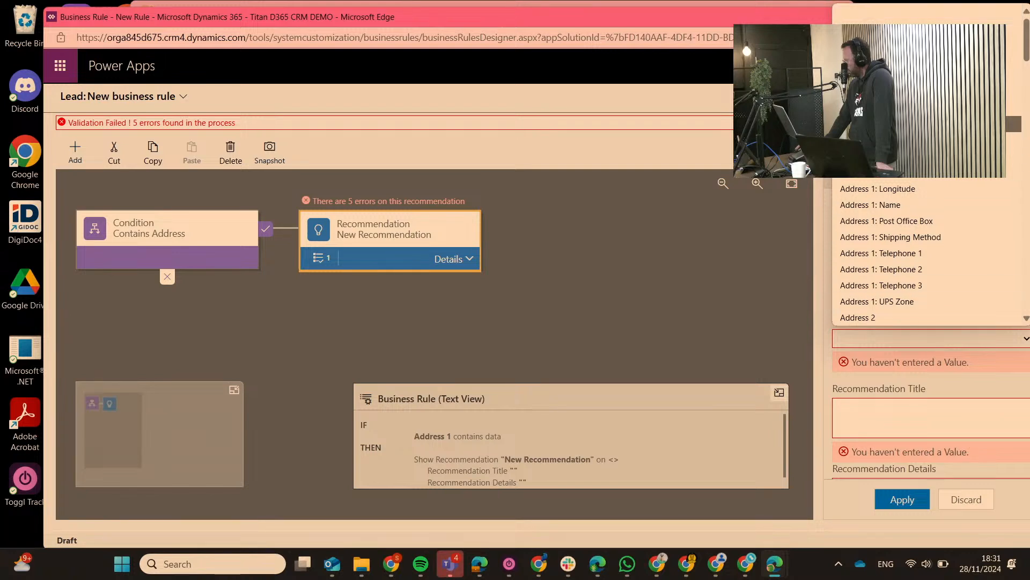
left_click(912, 301)
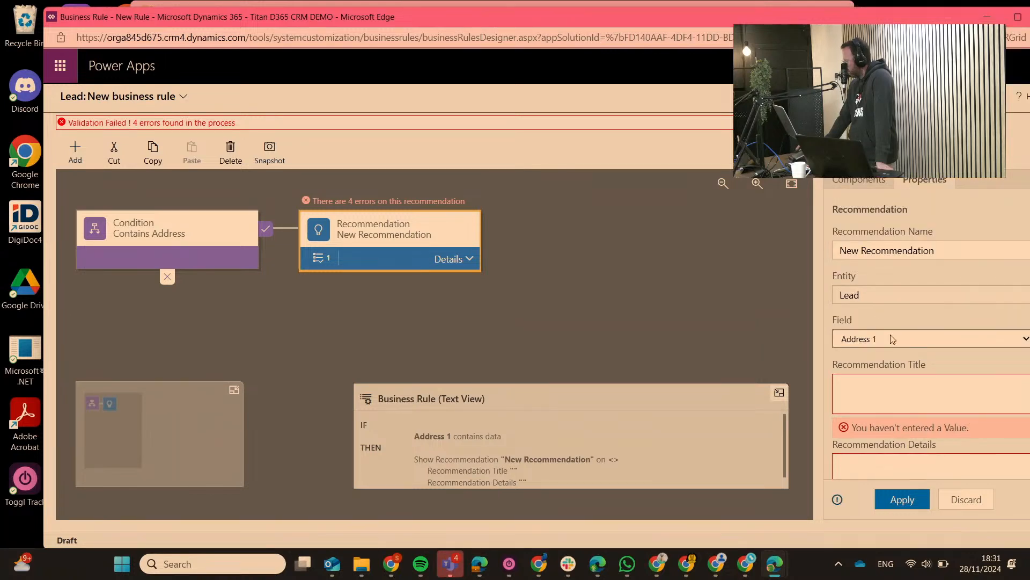
scroll(893, 343, "down", 1)
left_click(888, 356)
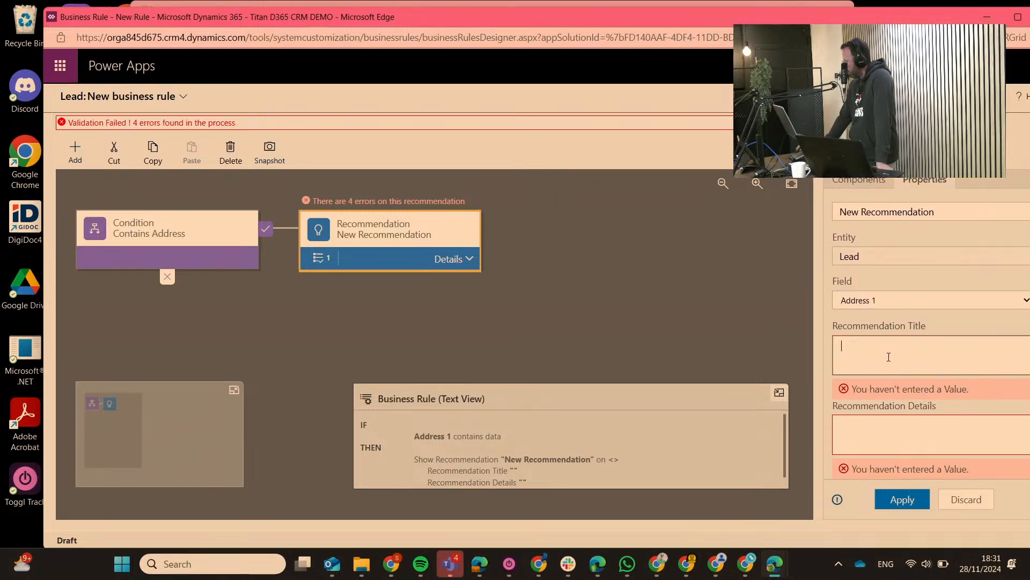
type("fill out please")
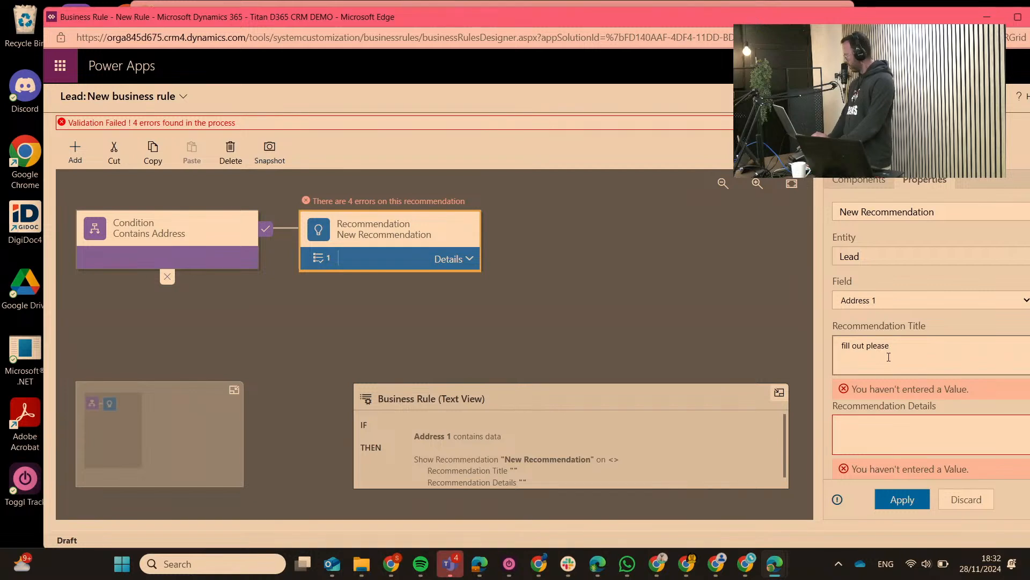
left_click(927, 447)
type("do it now")
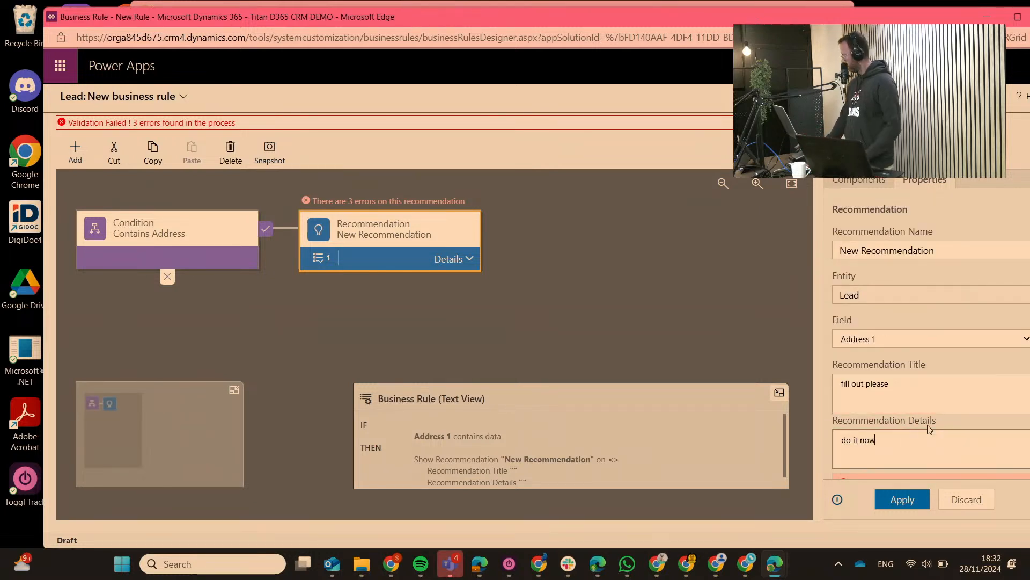
left_click(903, 499)
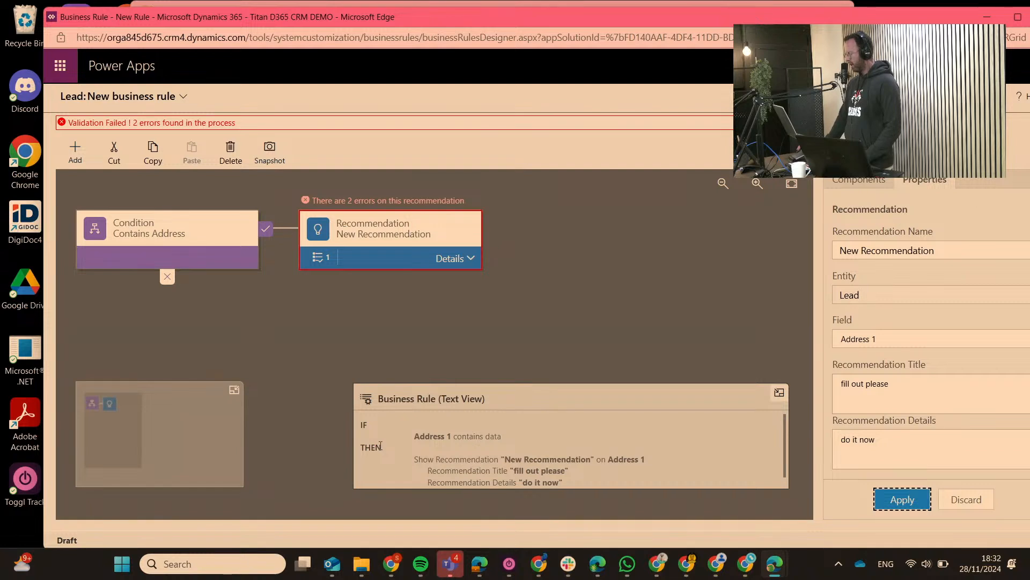
- Change the Contains Address condition's operator to Does not contain data, apply it and review the rule's text view
left_click(176, 230)
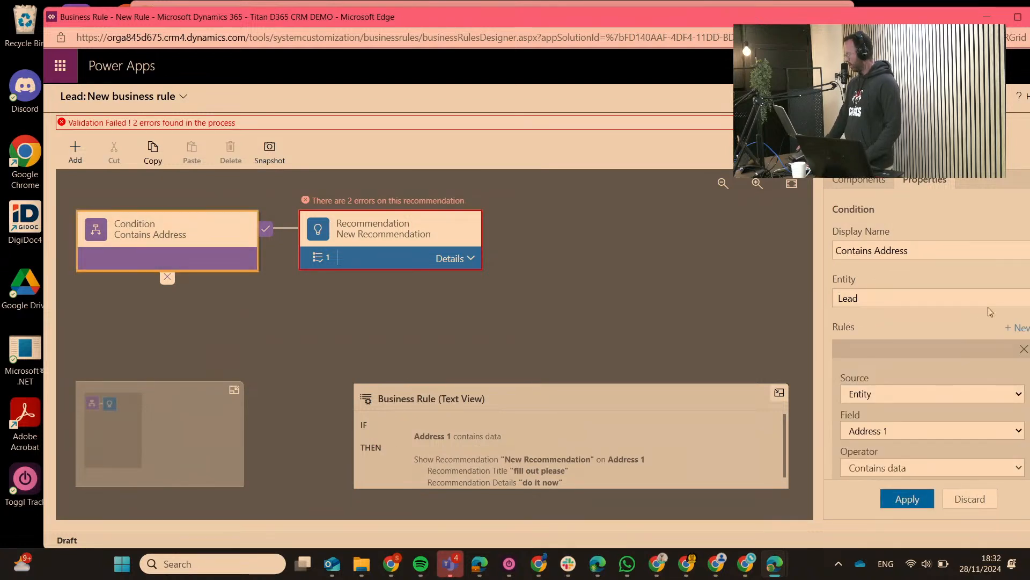
scroll(931, 352, "down", 2)
left_click(929, 374)
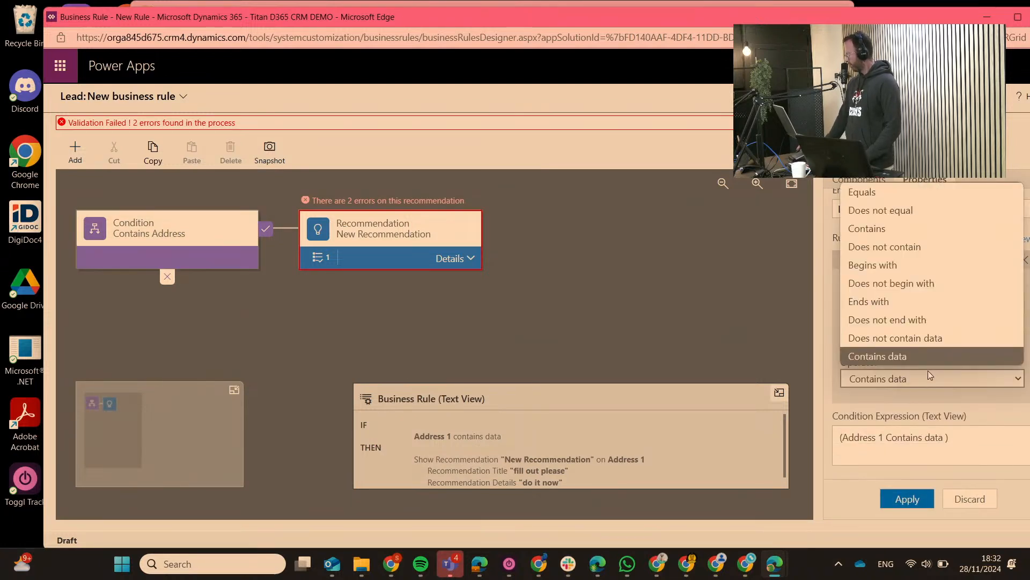
left_click(923, 344)
left_click(907, 498)
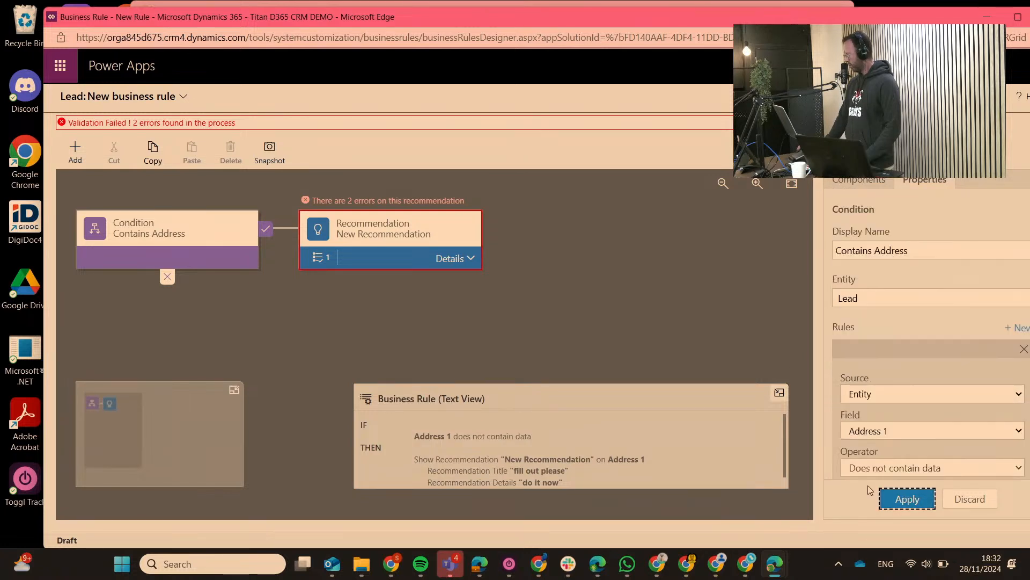
left_click_drag(420, 438, 555, 440)
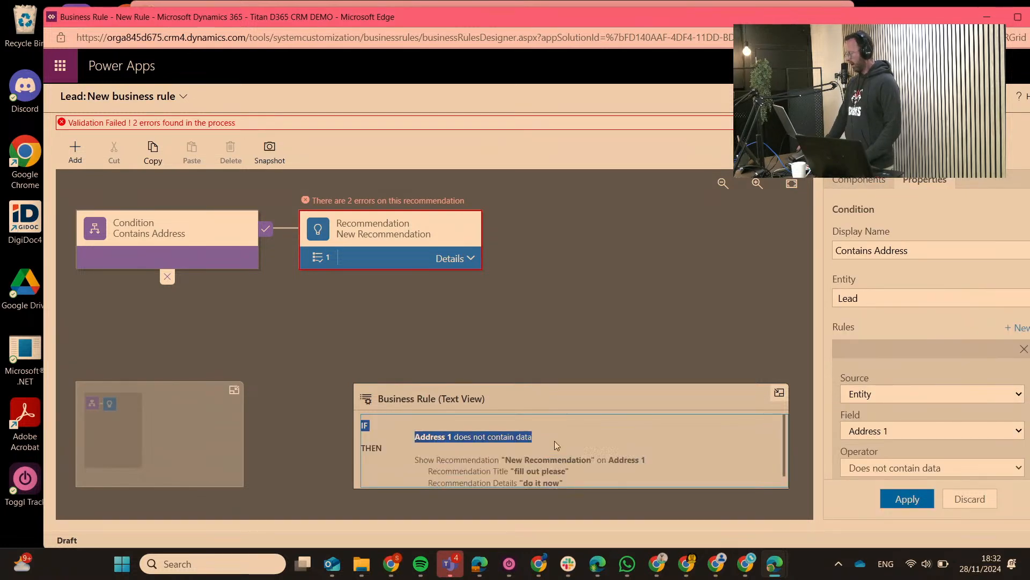
triple_click(555, 440)
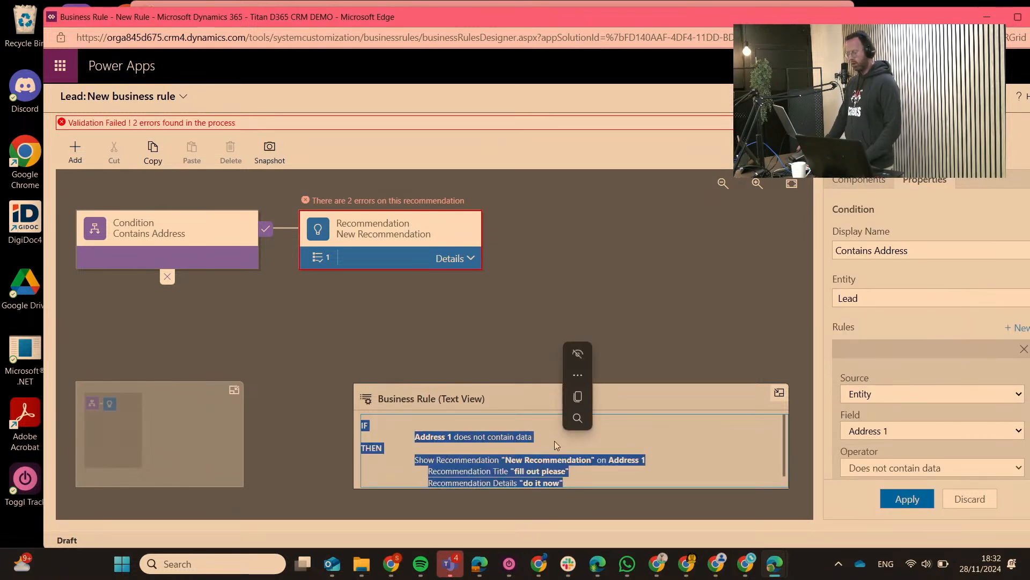
left_click(442, 462)
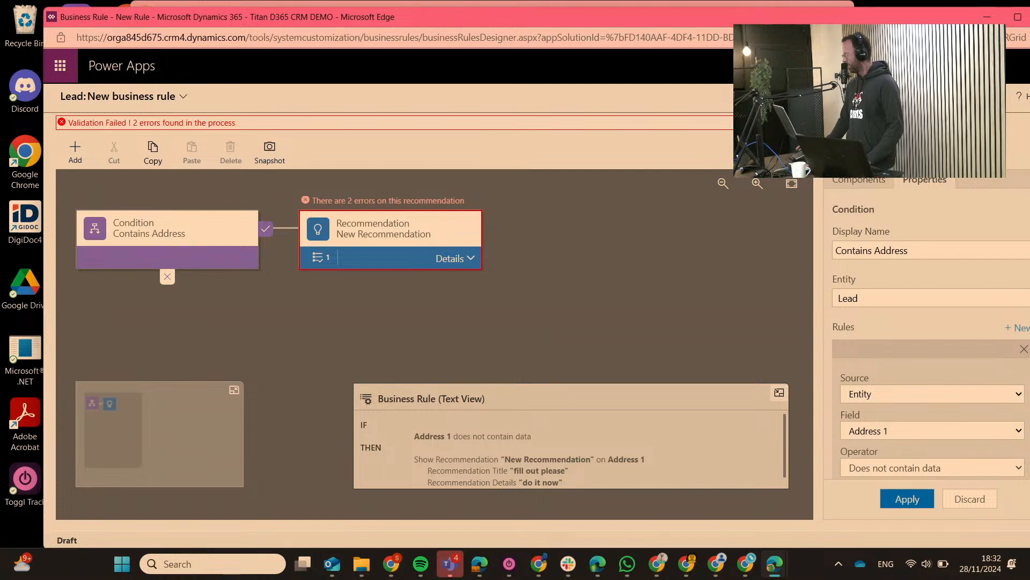
- Reapply the recommendation's properties and validate the business rule
left_click(379, 241)
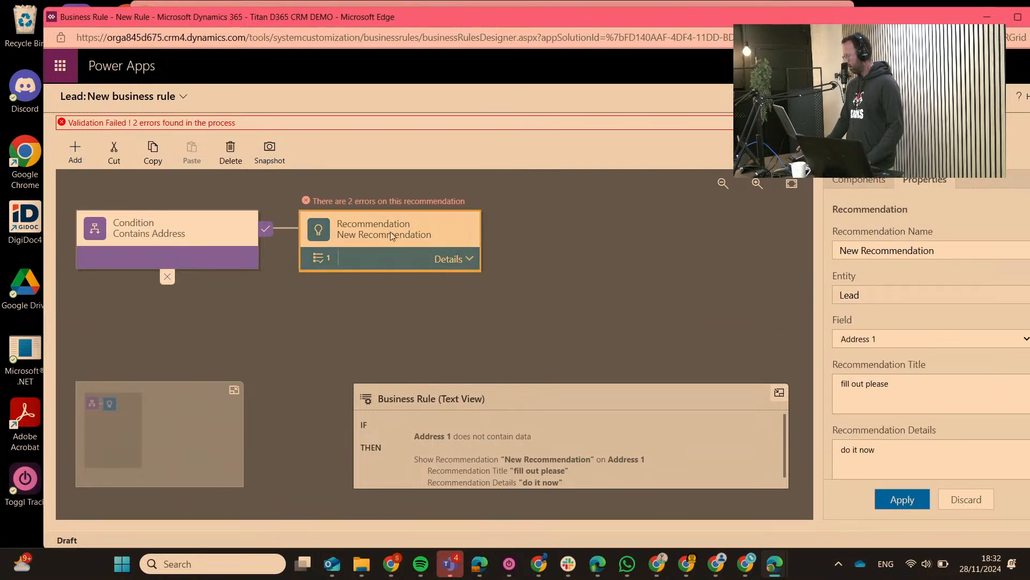
left_click(894, 500)
left_click(859, 181)
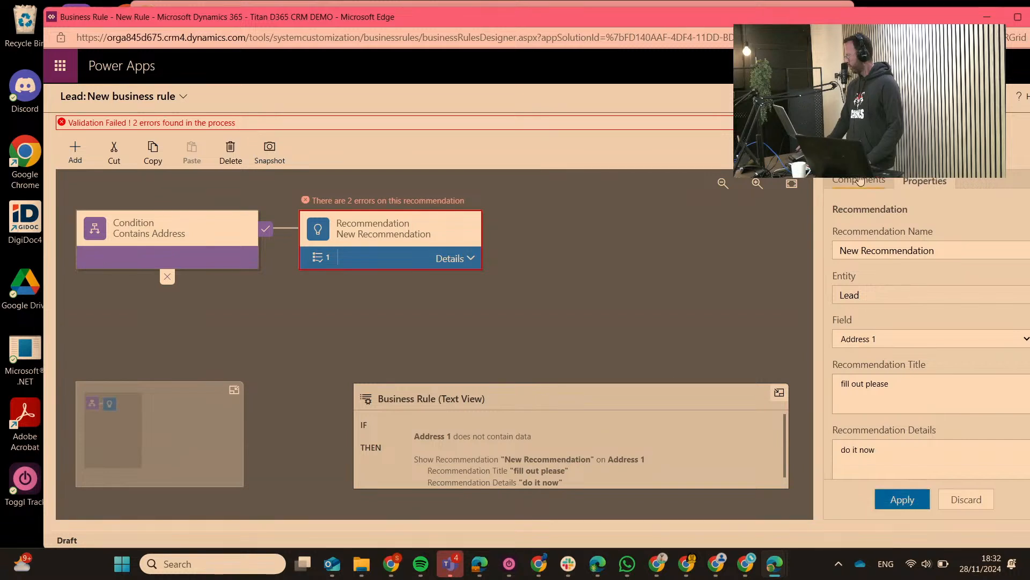
left_click(922, 179)
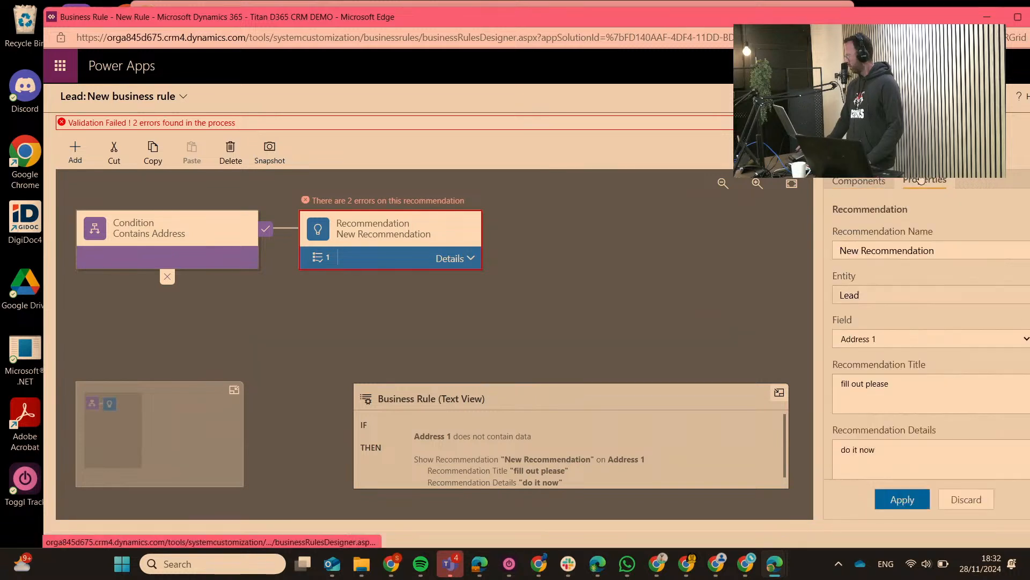
left_click(902, 499)
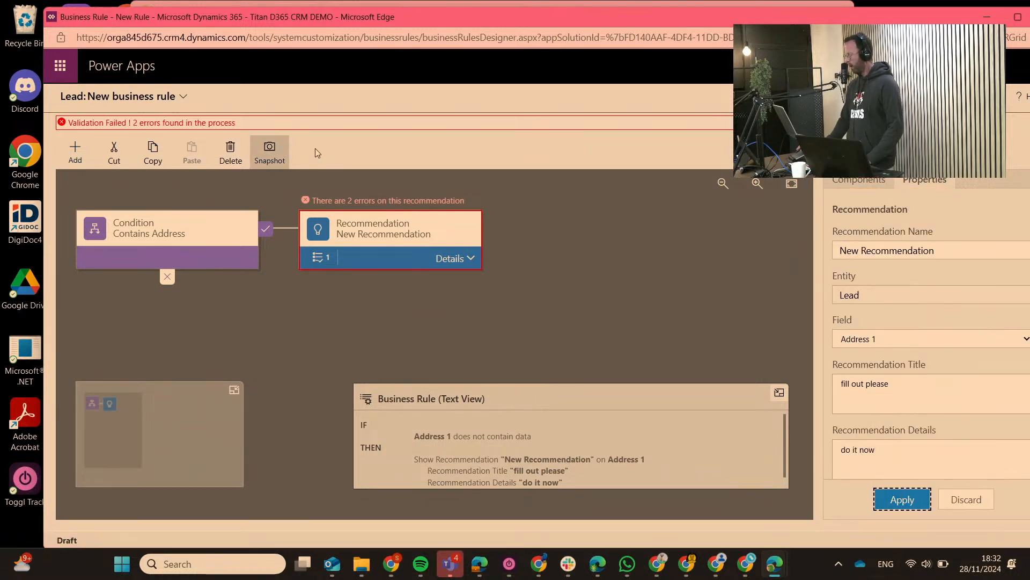
left_click(912, 97)
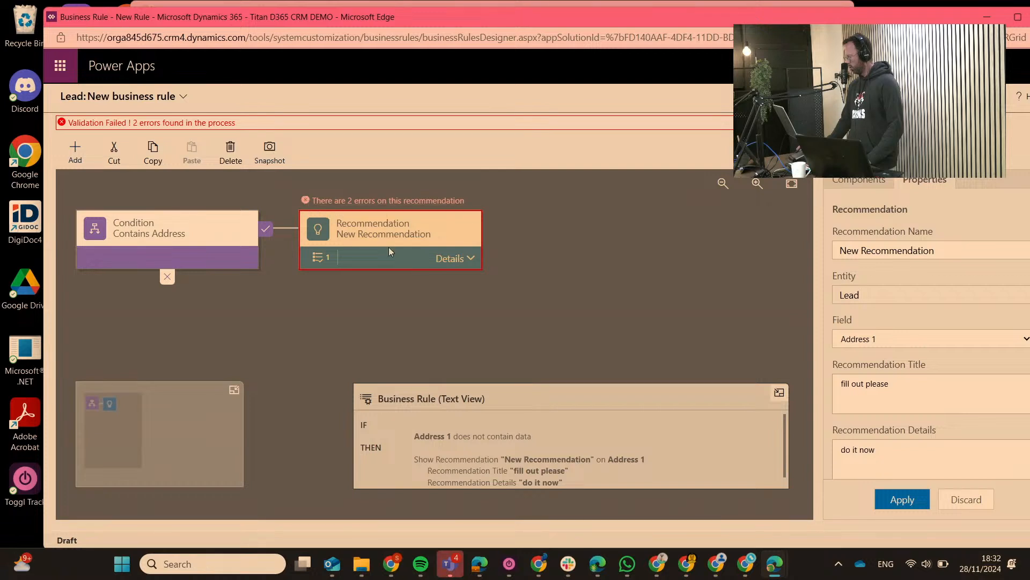
- Expand the recommendation's details and examine which of its actions causes the validation errors
left_click(457, 259)
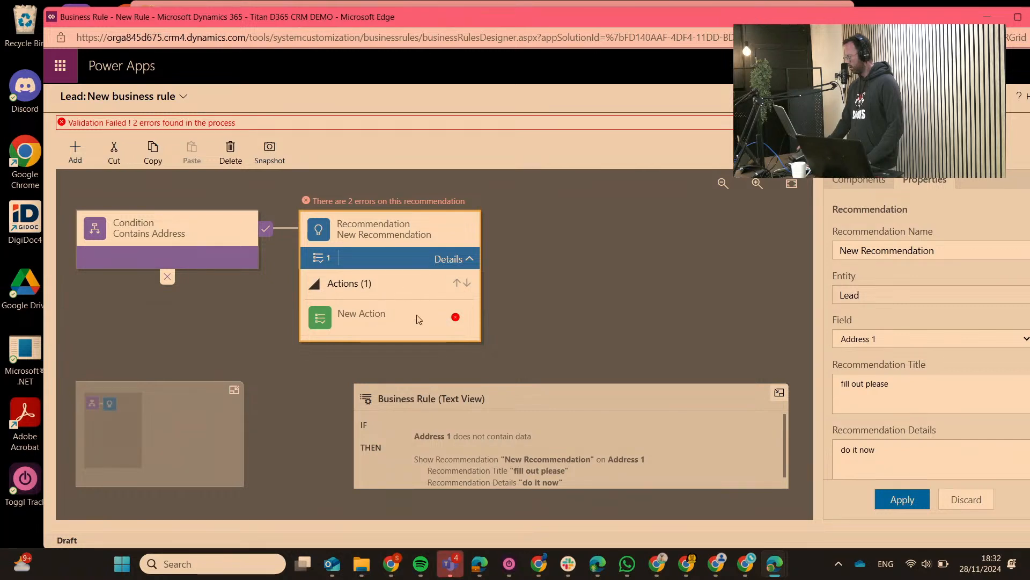
mouse_move(456, 318)
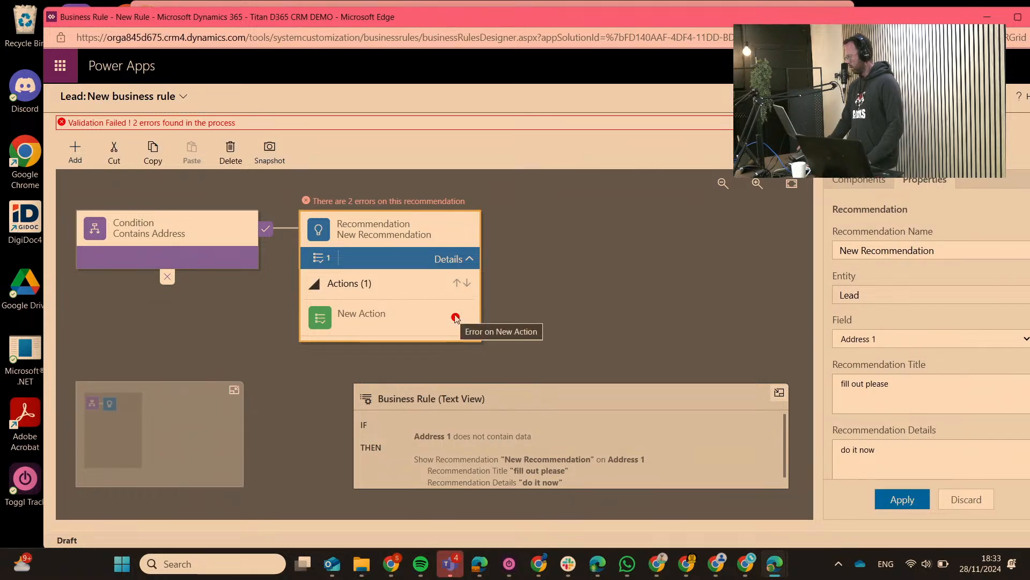
left_click(389, 321)
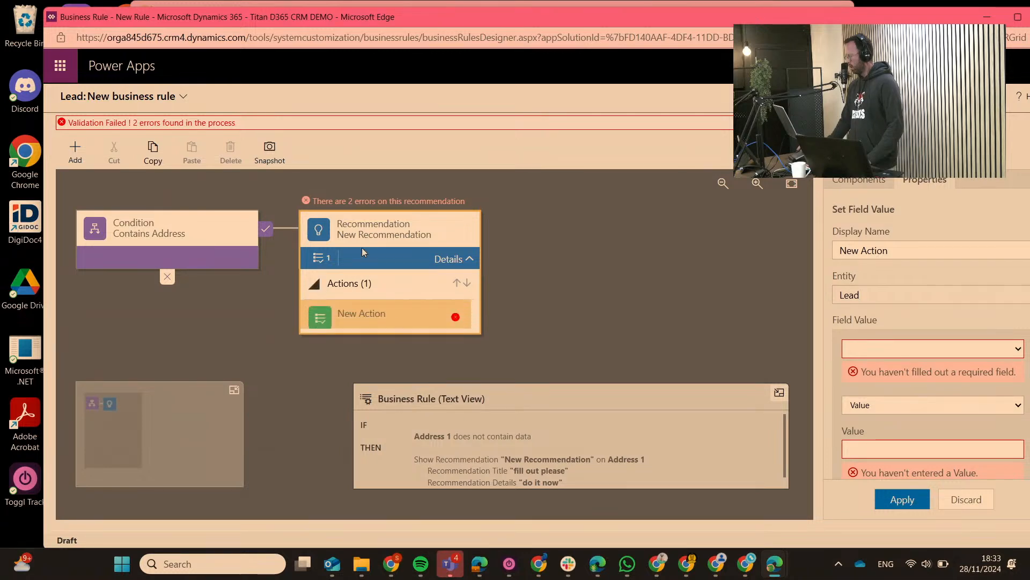
left_click(378, 236)
left_click(315, 285)
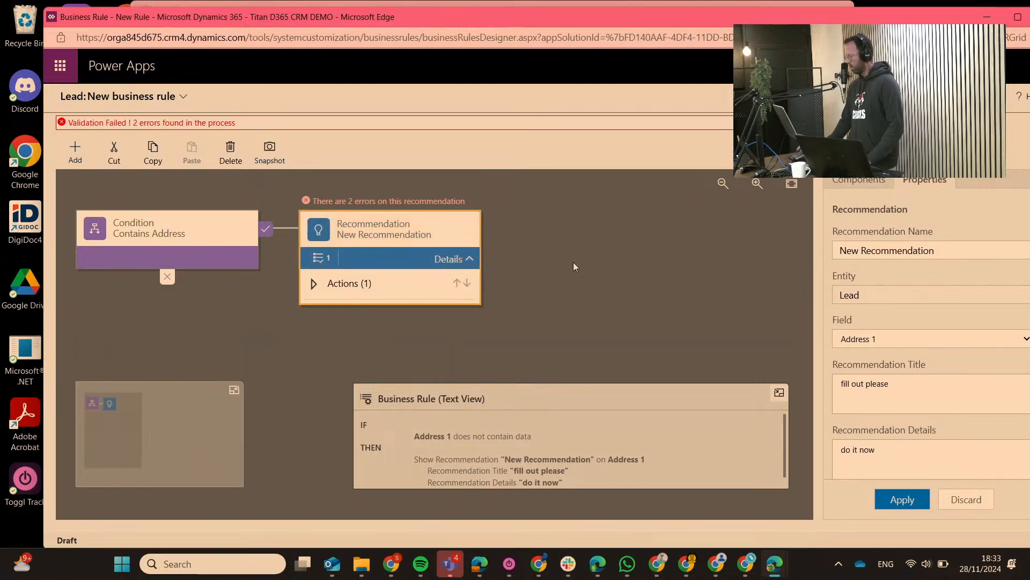
left_click(468, 259)
left_click(468, 259)
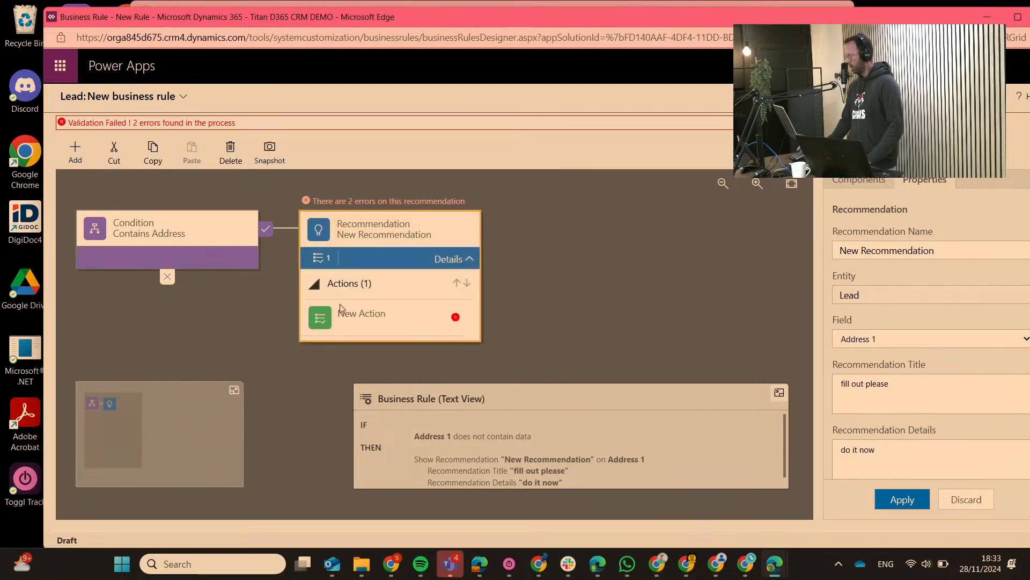
- Configure the recommendation's New Action to set the Address 1 field to the value test, apply it and save the business rule
left_click(352, 324)
left_click(900, 349)
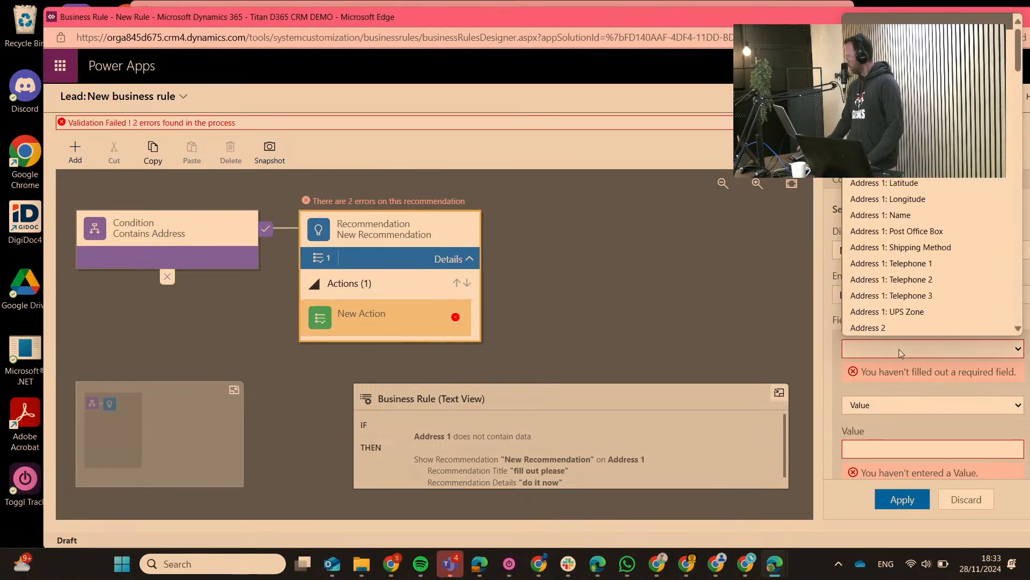
left_click(893, 167)
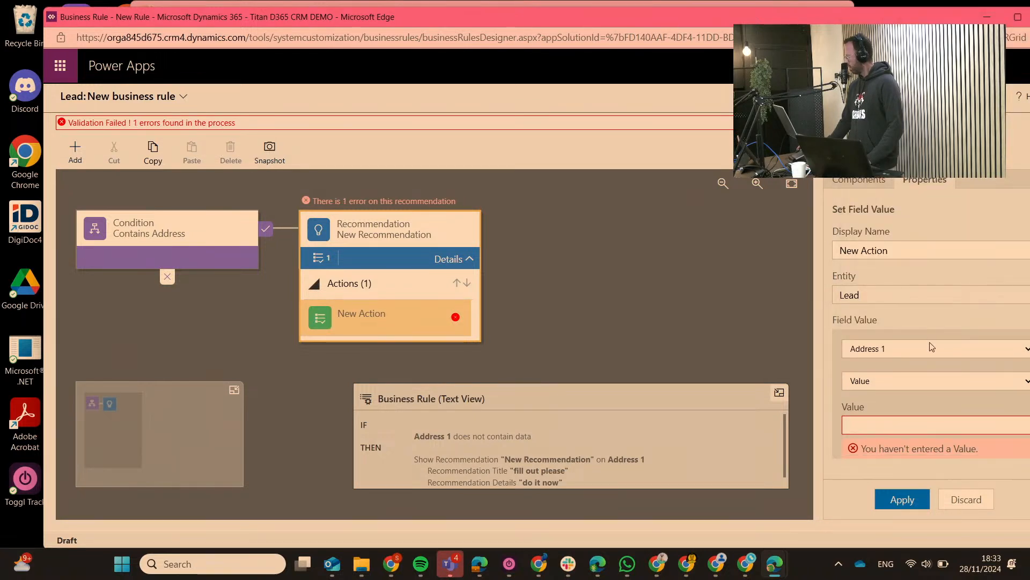
left_click(867, 426)
type("tet")
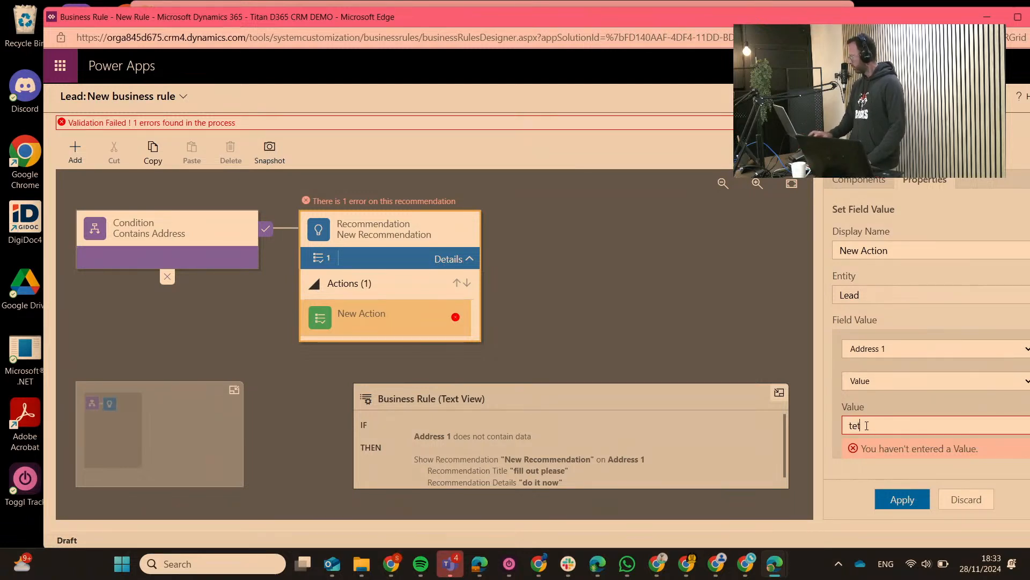
key("BackSpace")
type("s")
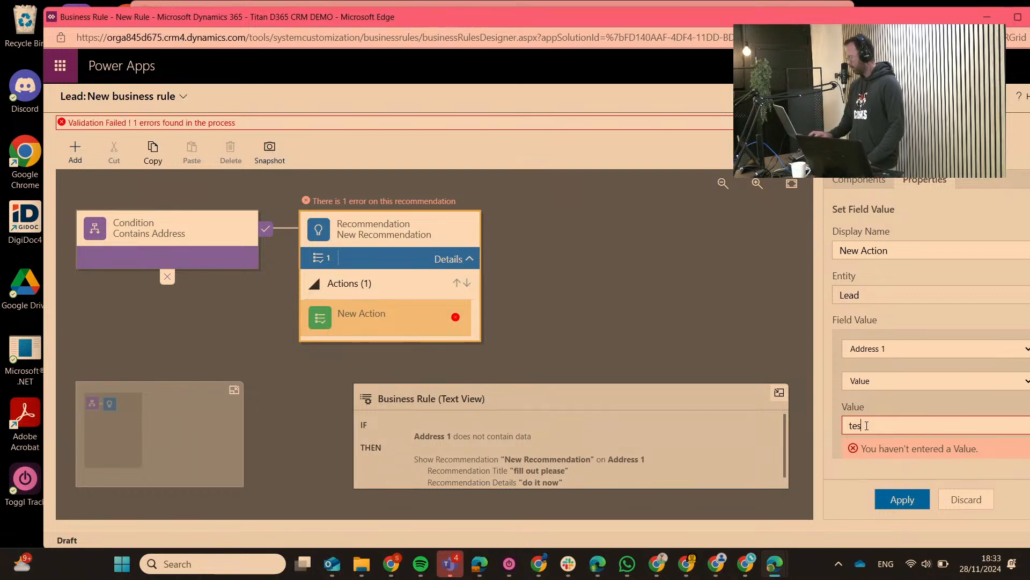
type("t")
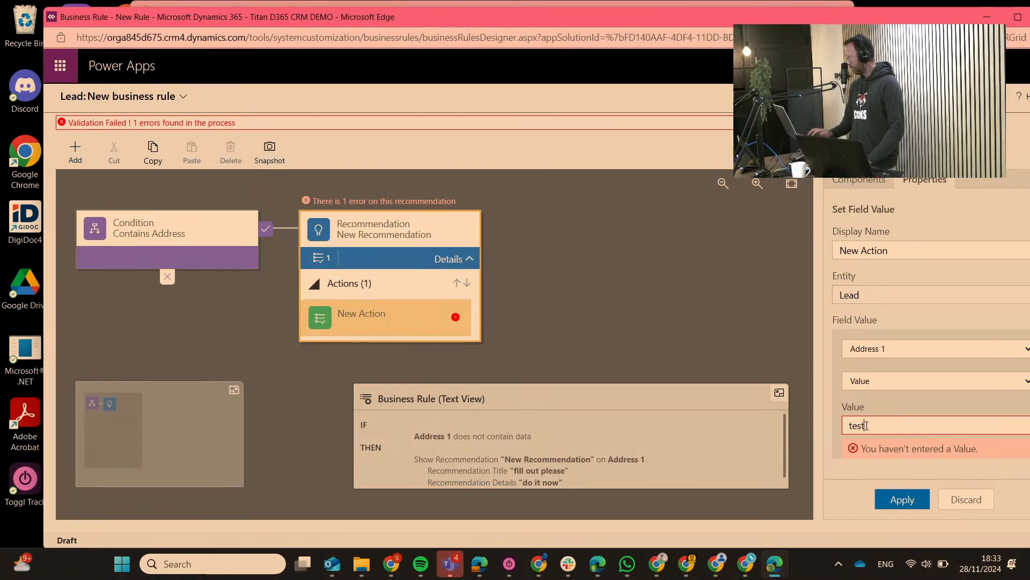
left_click(918, 501)
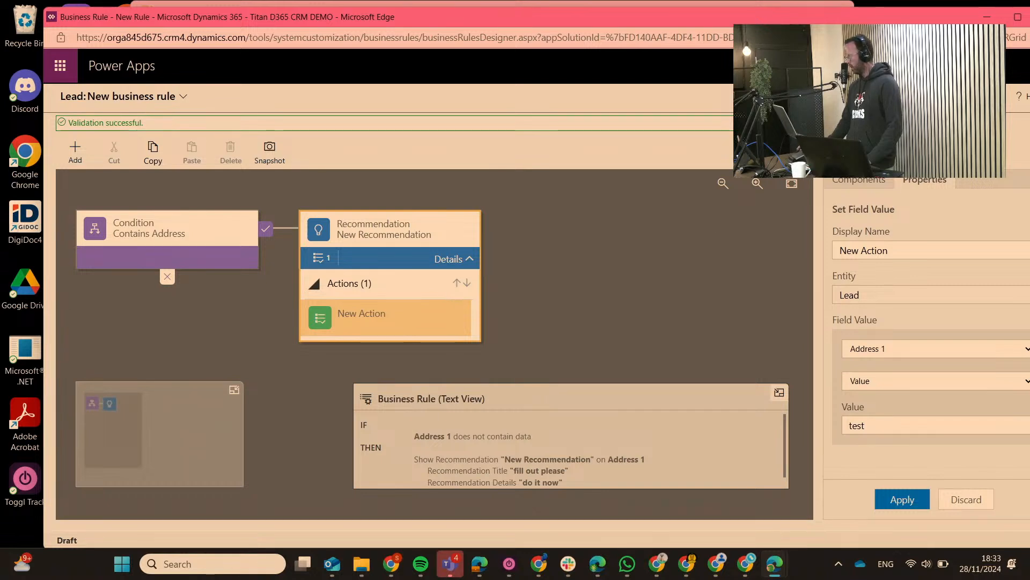
key("ctrl+s")
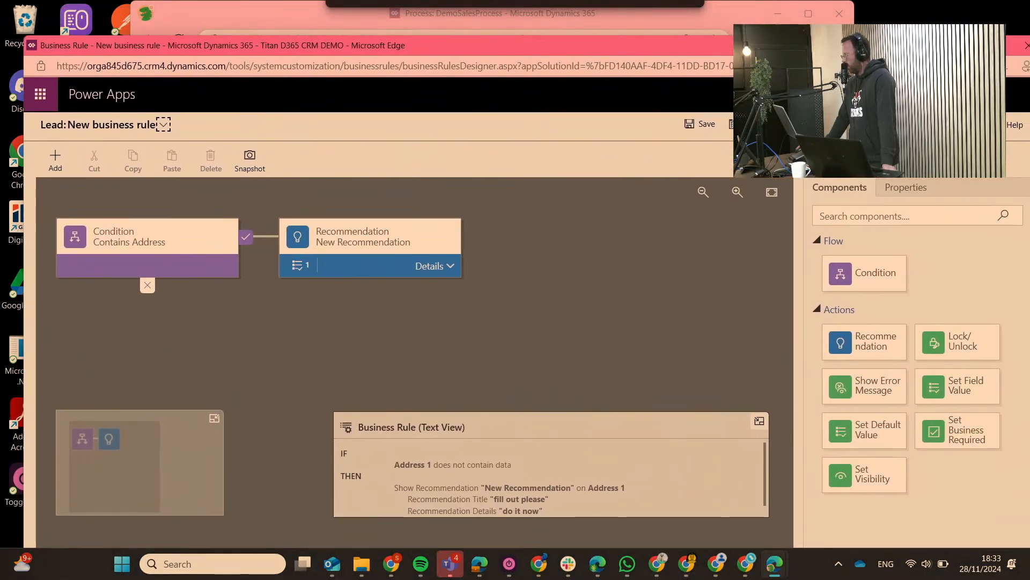
- Expand the recommendation's details, review the properties of its New Action and collapse the details again
left_click(423, 266)
left_click(329, 327)
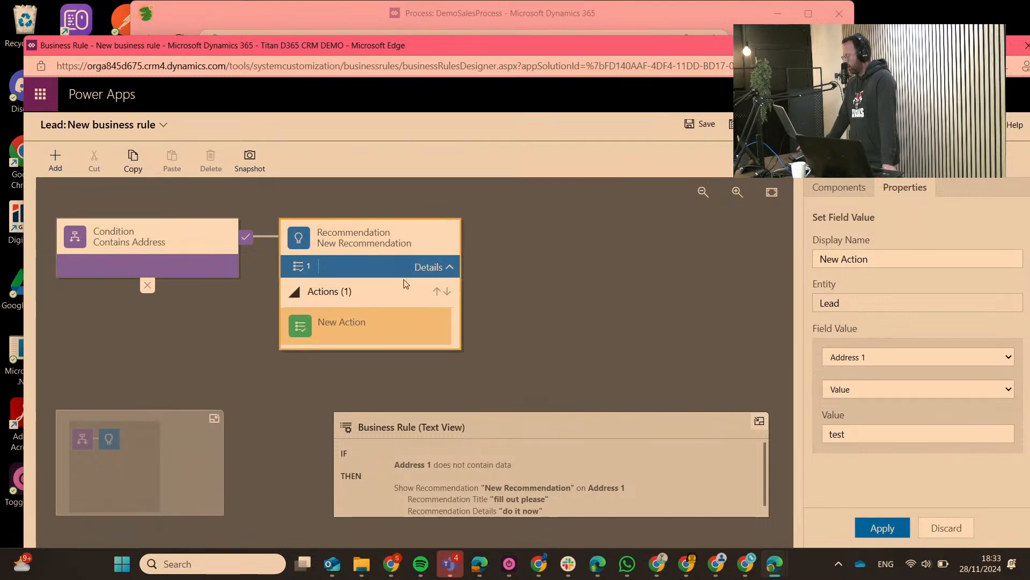
left_click(437, 267)
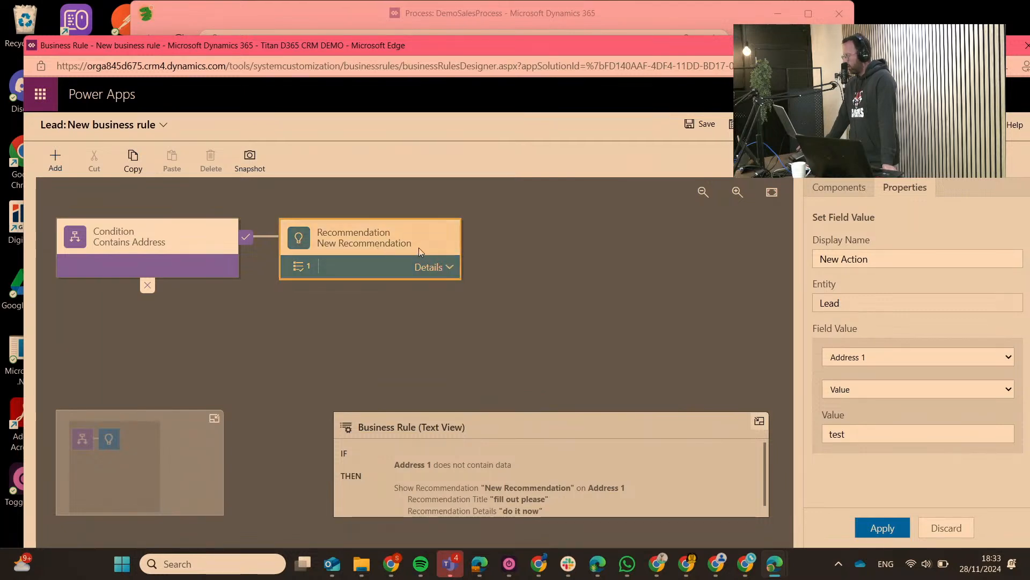
- Activate the Lead business rule and confirm the activation
left_click_drag(563, 48, 376, 50)
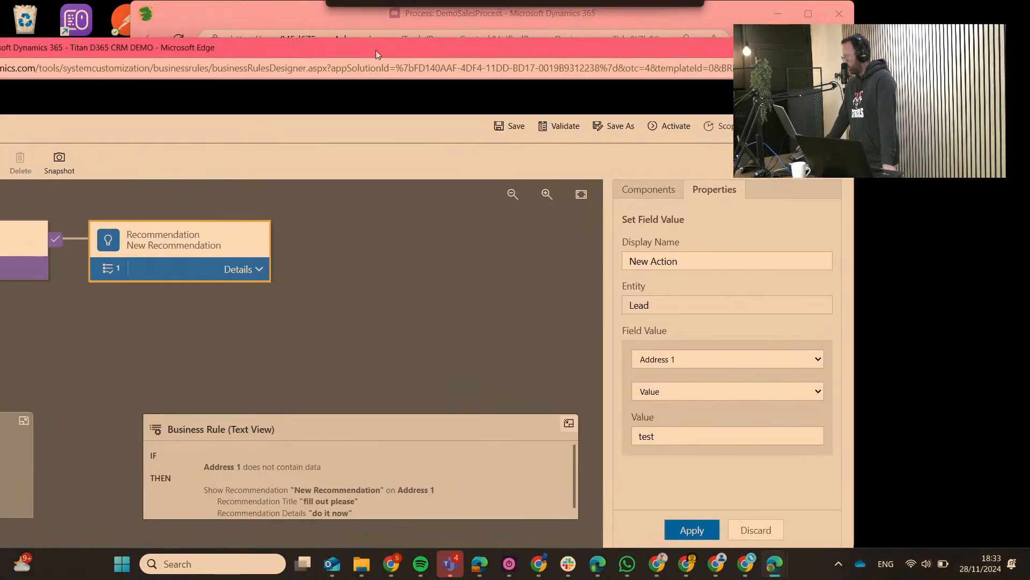
left_click(673, 128)
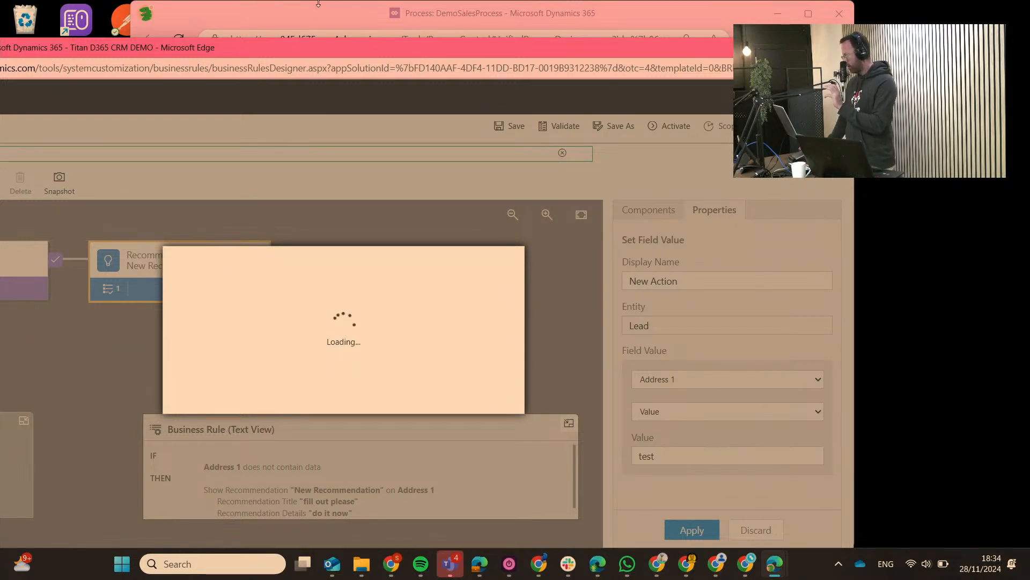
left_click_drag(335, 46, 464, 27)
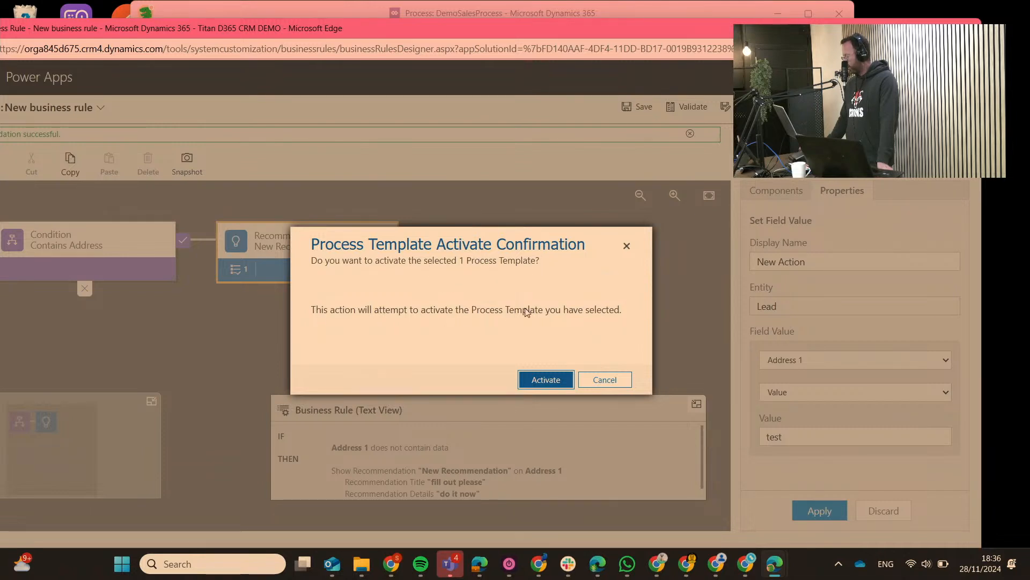
left_click(564, 380)
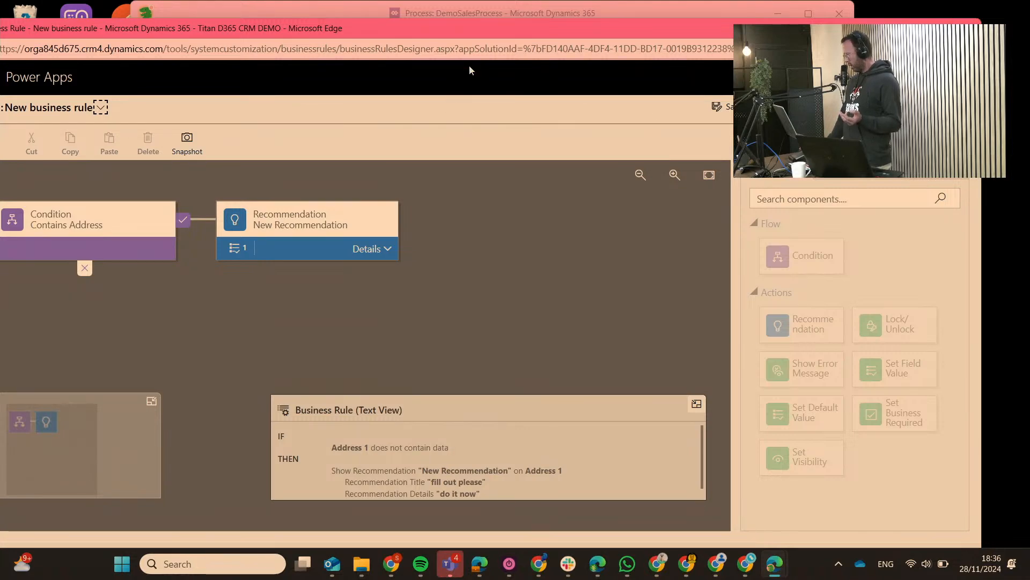
- Close the rule designer and reopen New business rule from the Lead entity's list of business rules
left_click_drag(516, 33, 432, 40)
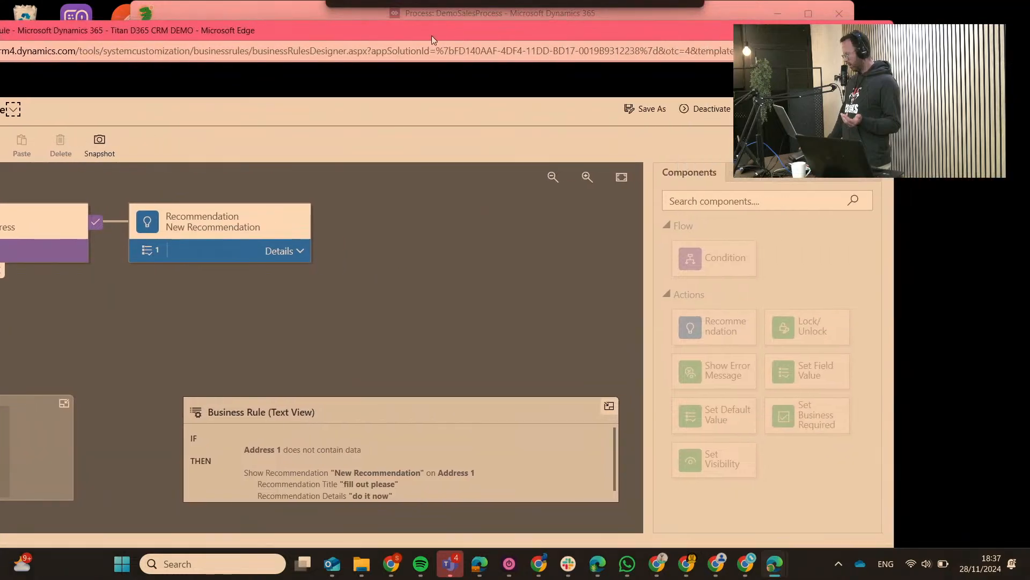
key("alt+F4")
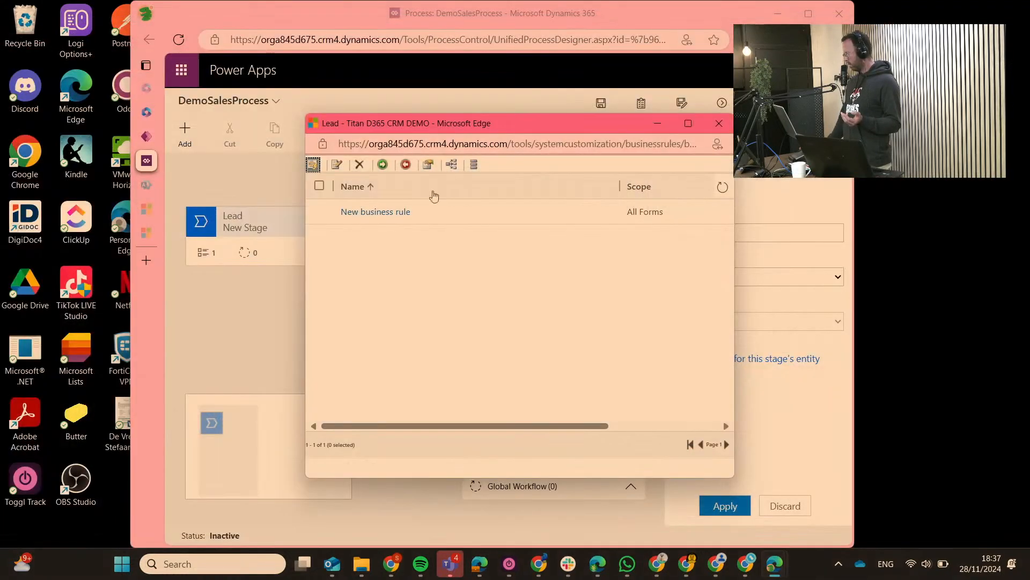
left_click(322, 212)
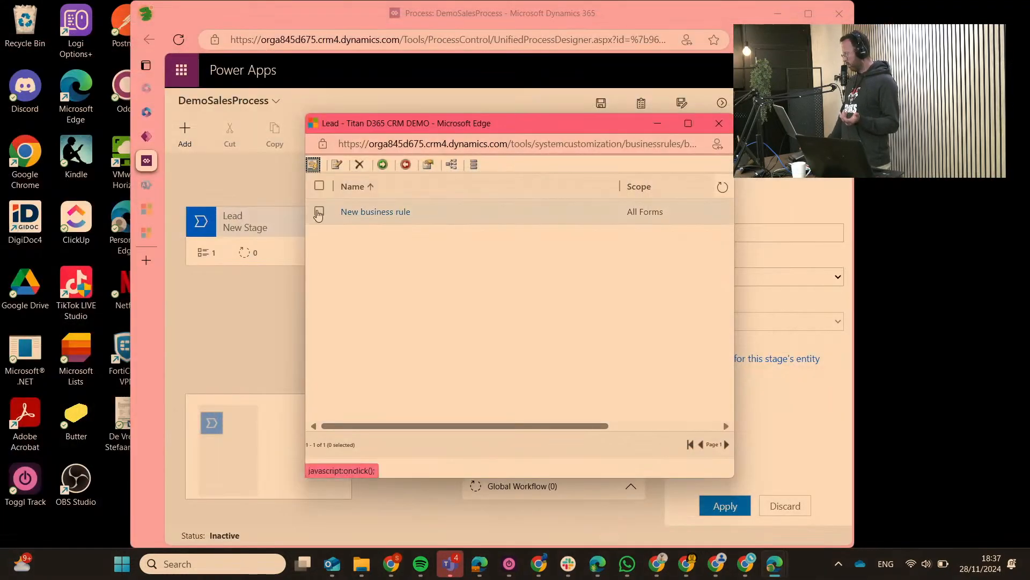
left_click(374, 212)
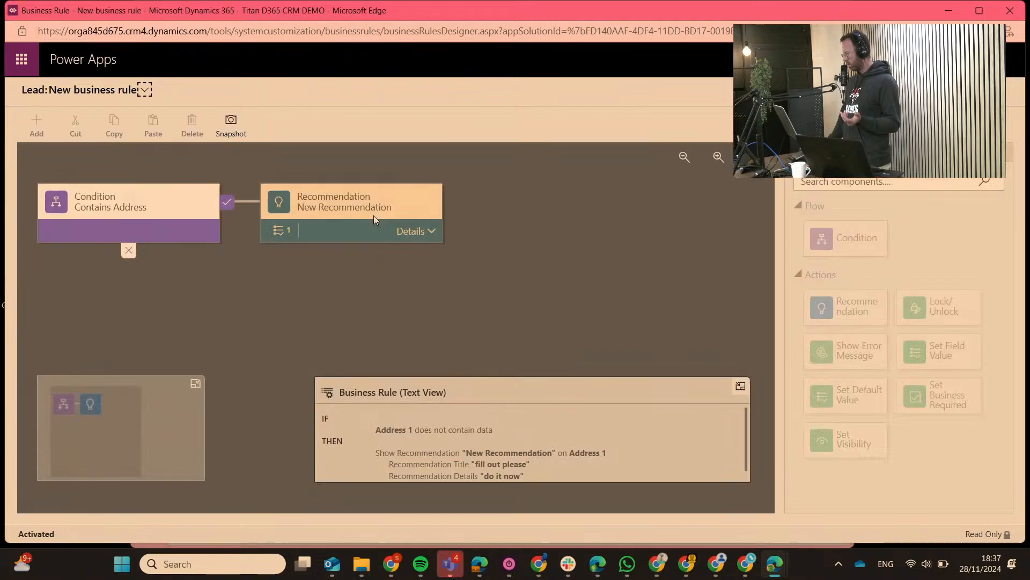
- Check the rule's name and description fields, and deactivate the business rule
left_click(144, 90)
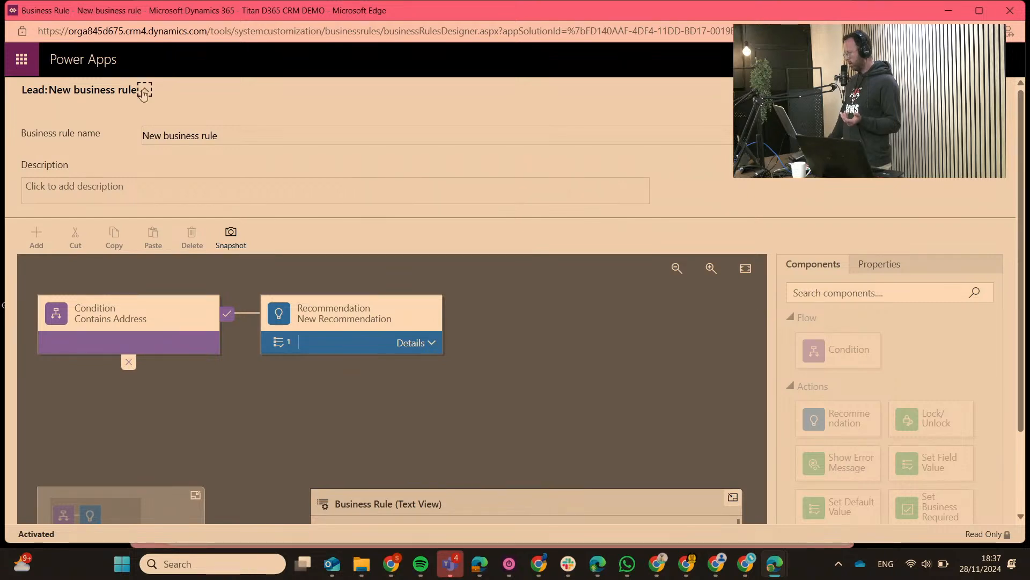
left_click(144, 90)
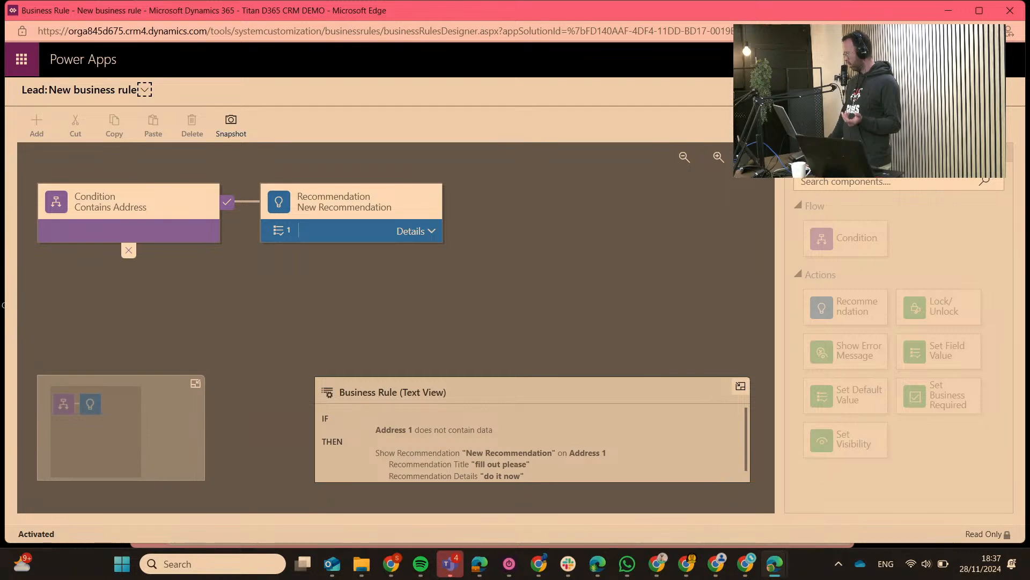
left_click(934, 90)
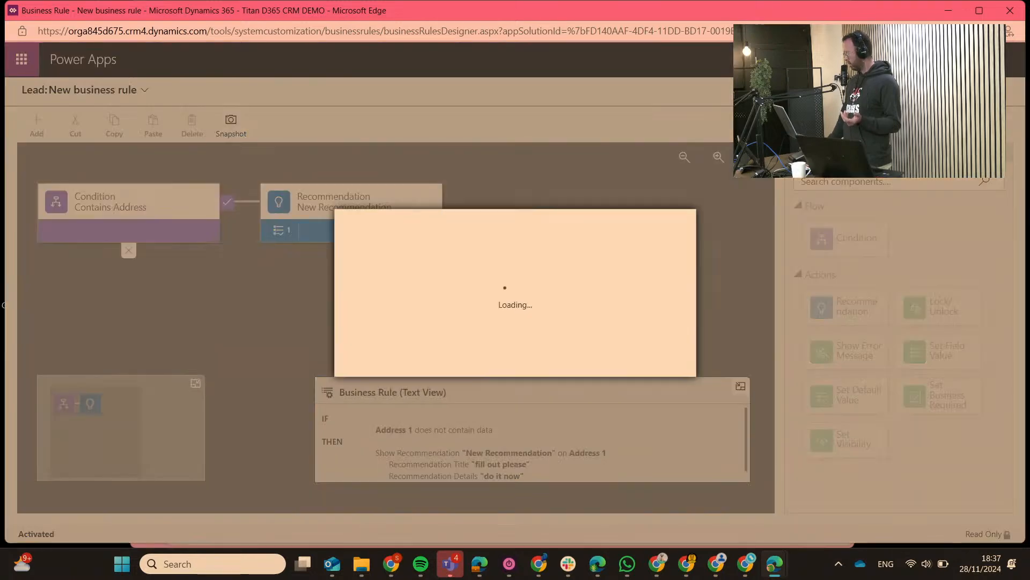
left_click(590, 363)
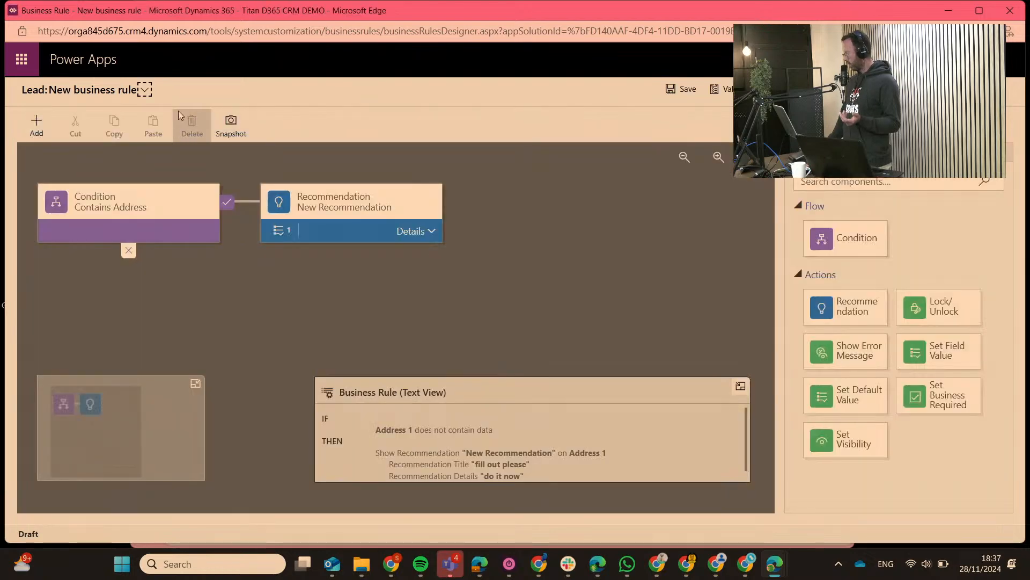
- Rename the business rule to "Demo rule - Address fill out"
left_click(146, 91)
left_click_drag(218, 135, 142, 135)
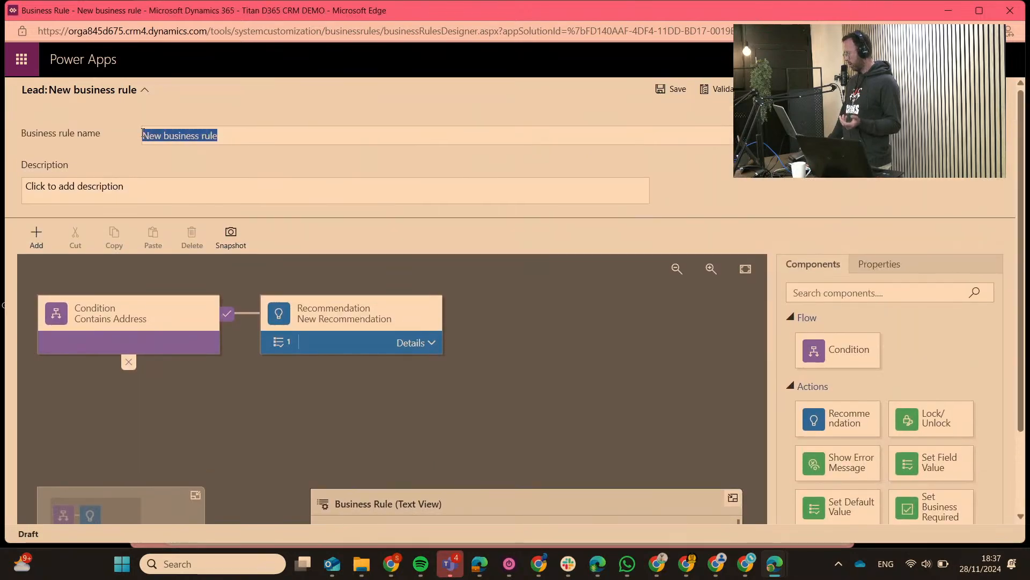
key("BackSpace")
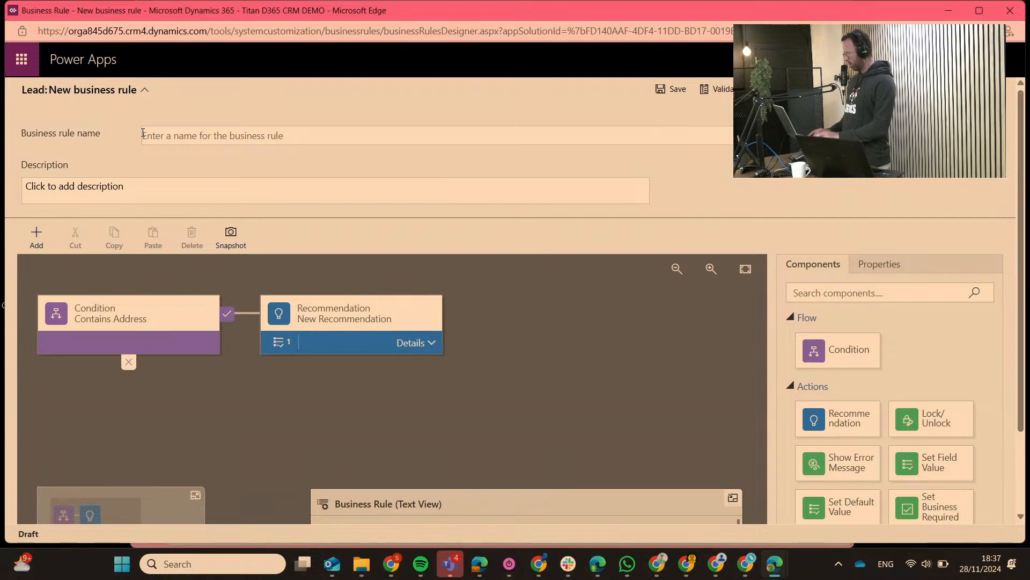
type("Demo r")
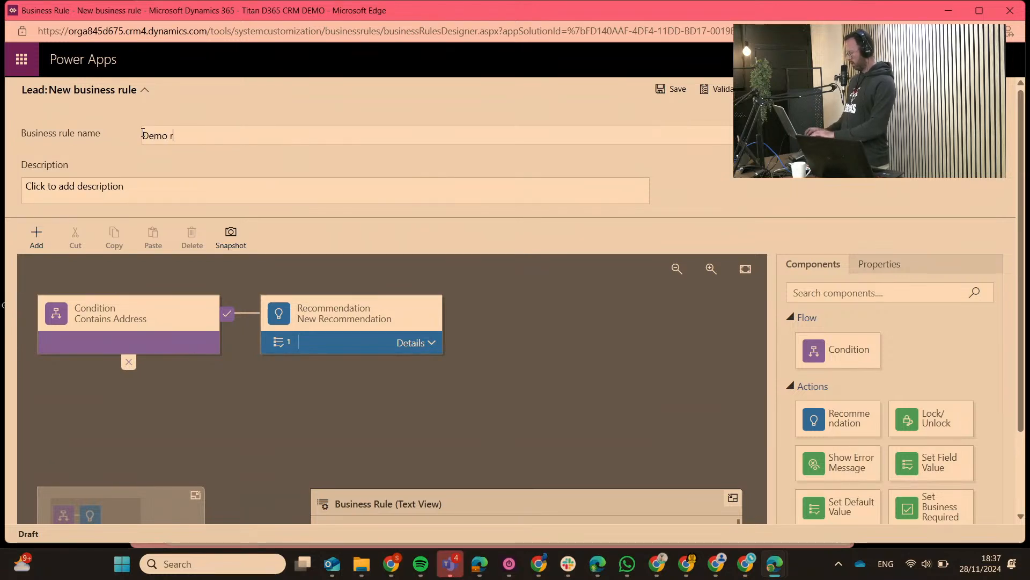
type("ule - A")
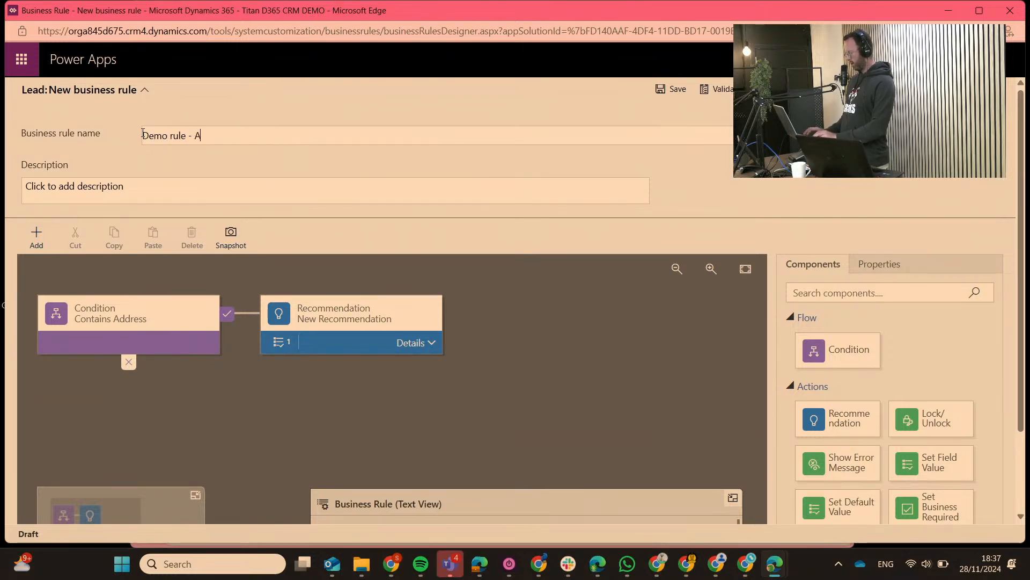
type("dd")
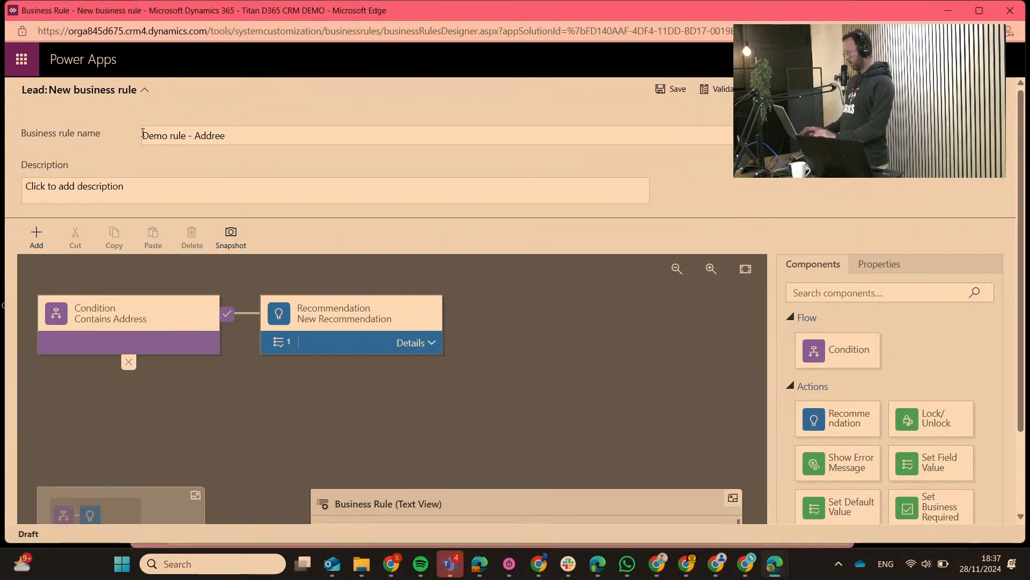
type("ress fill ")
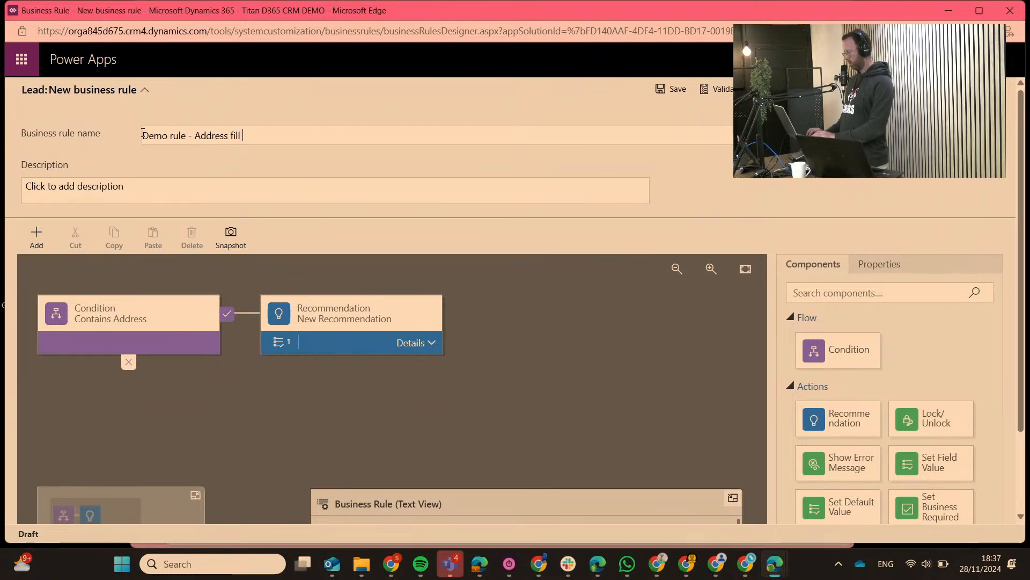
type("out")
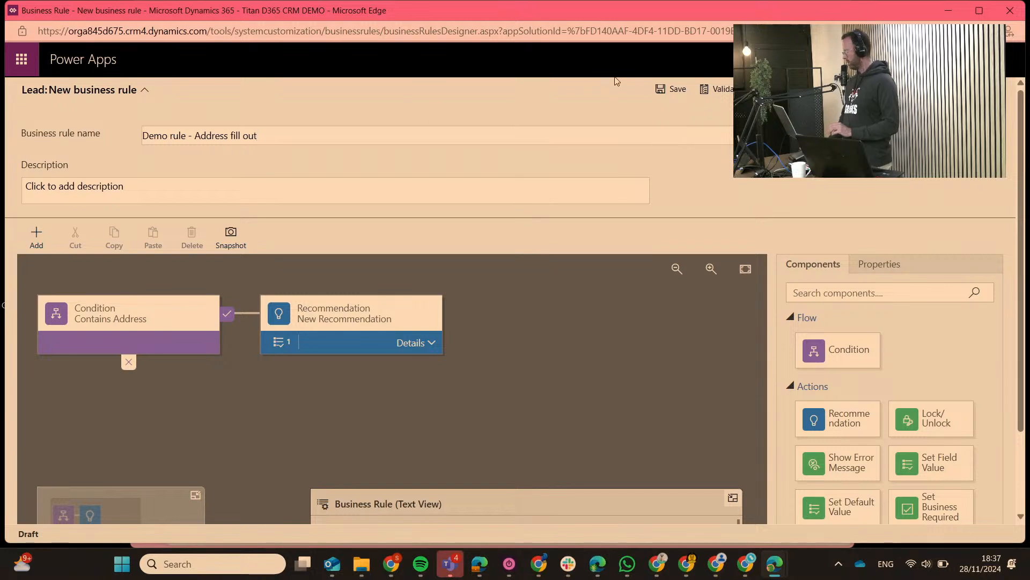
- Save and activate the renamed business rule, and close its designer
left_click(678, 90)
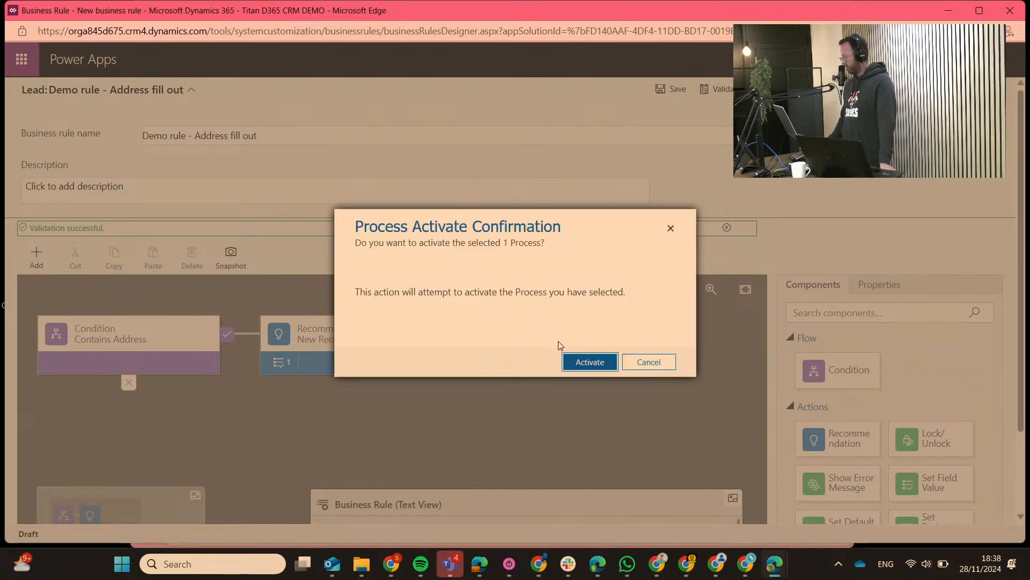
left_click(591, 361)
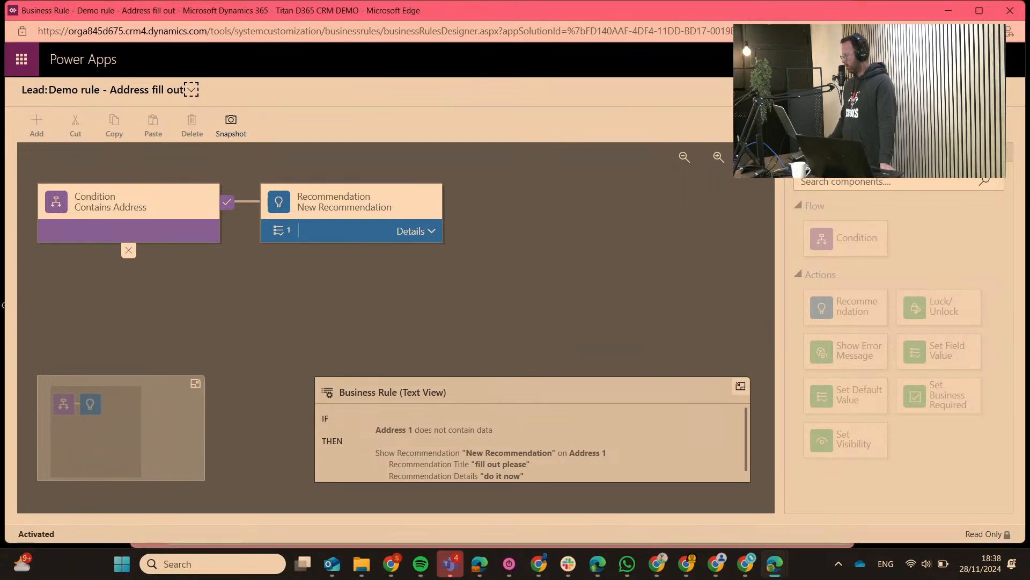
left_click(1010, 10)
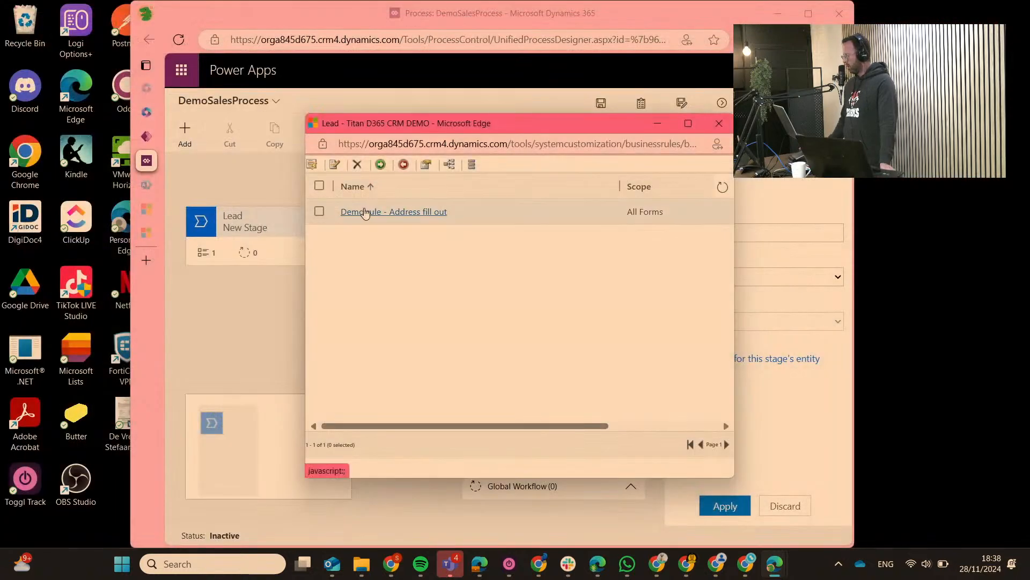
- Check the scope and state of Demo rule - Address fill out in the Lead rules list, and close the list
left_click(320, 214)
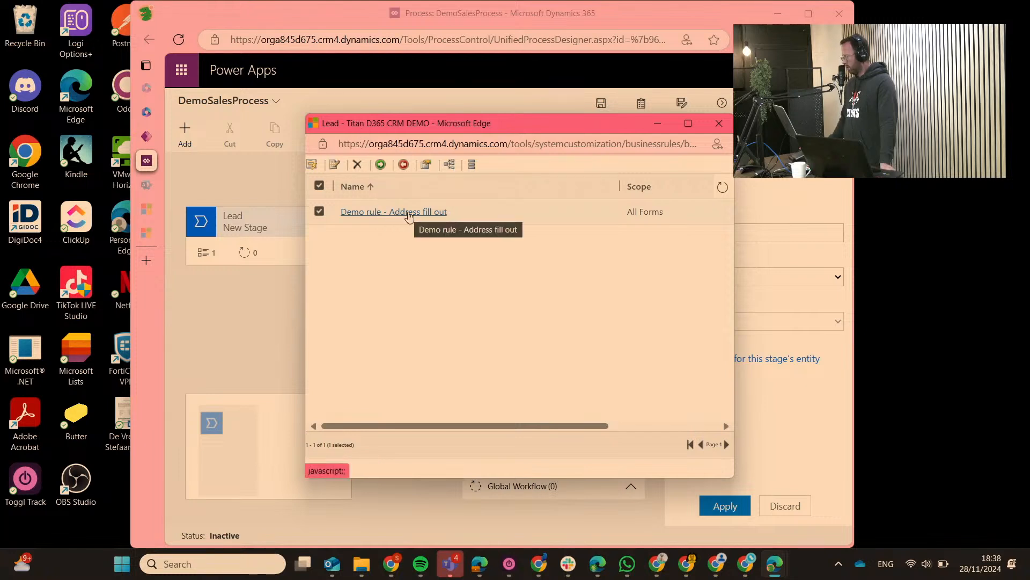
left_click_drag(606, 427, 759, 429)
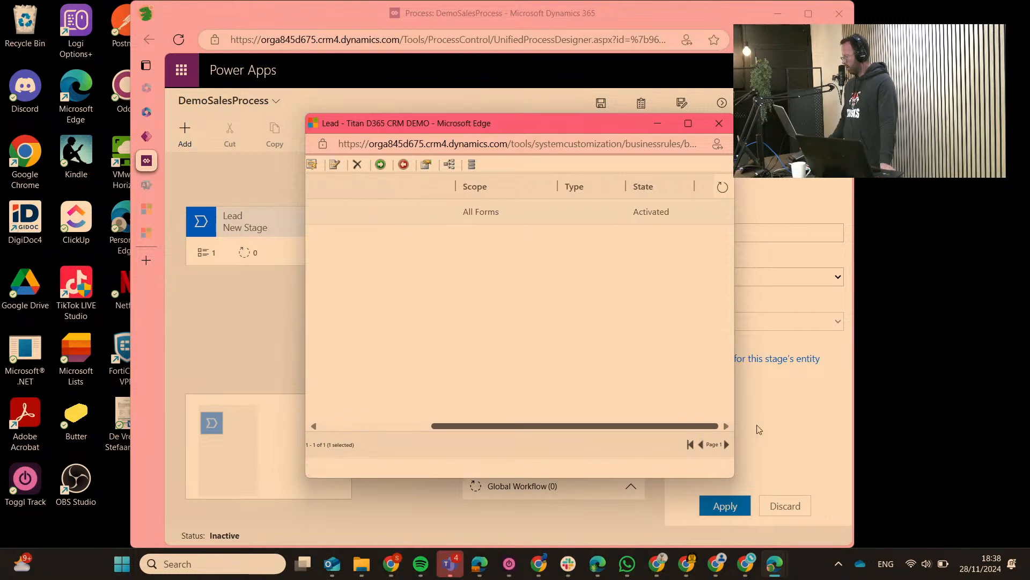
left_click_drag(627, 425, 516, 426)
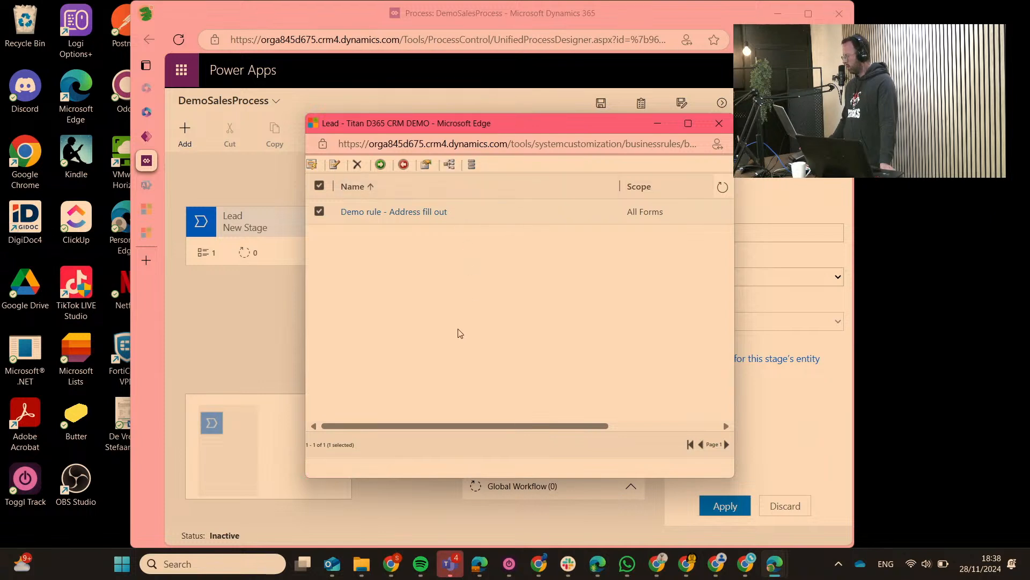
left_click(719, 125)
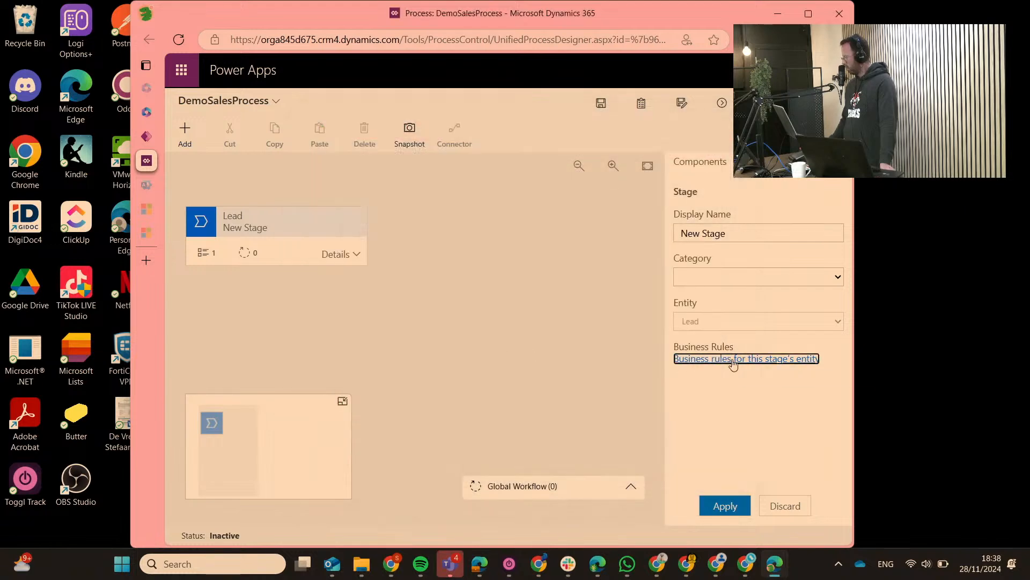
- Activate Demo rule - Address fill out from the Lead stage's business rules list, and close the list
left_click(732, 361)
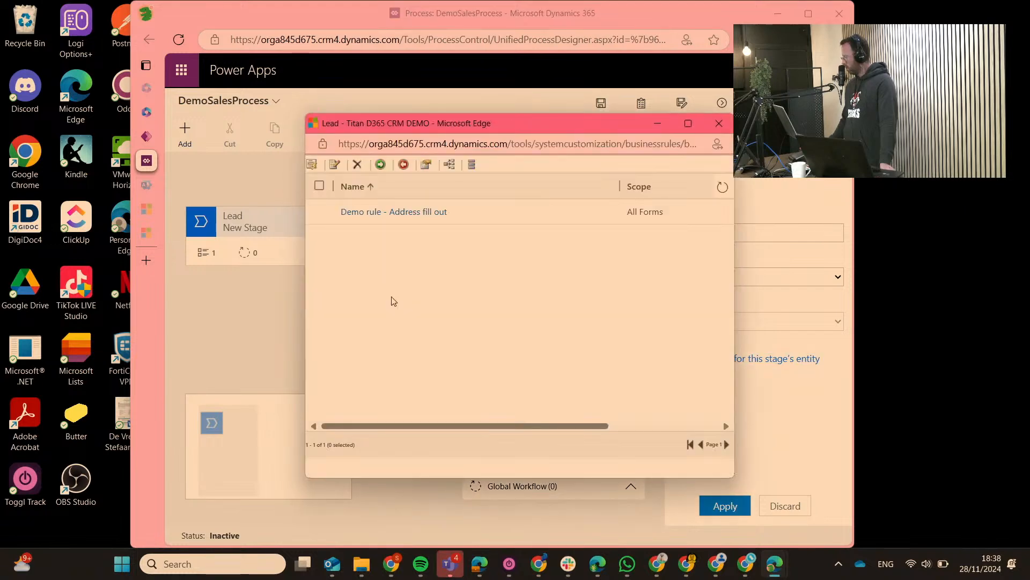
left_click(319, 212)
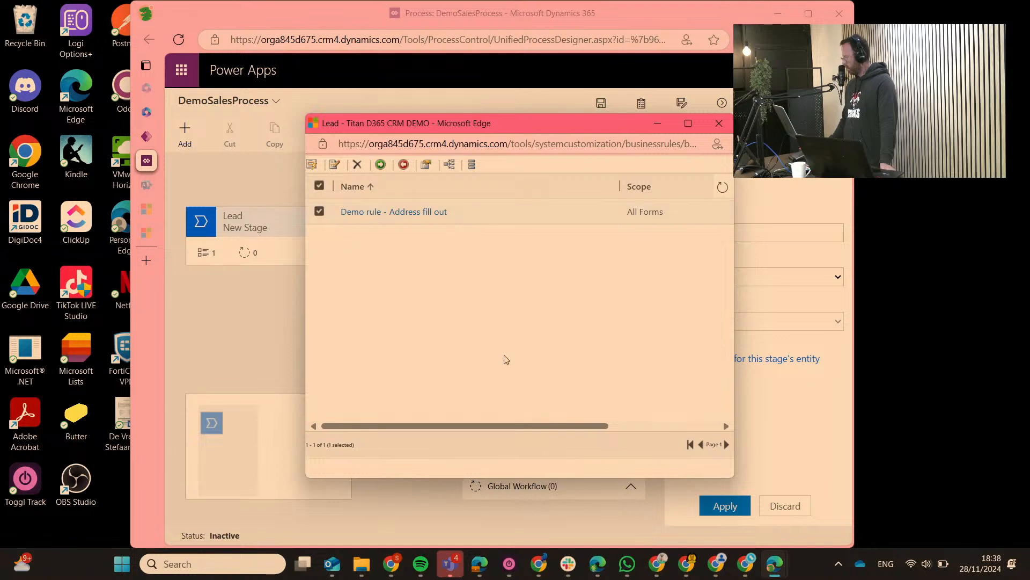
left_click(381, 165)
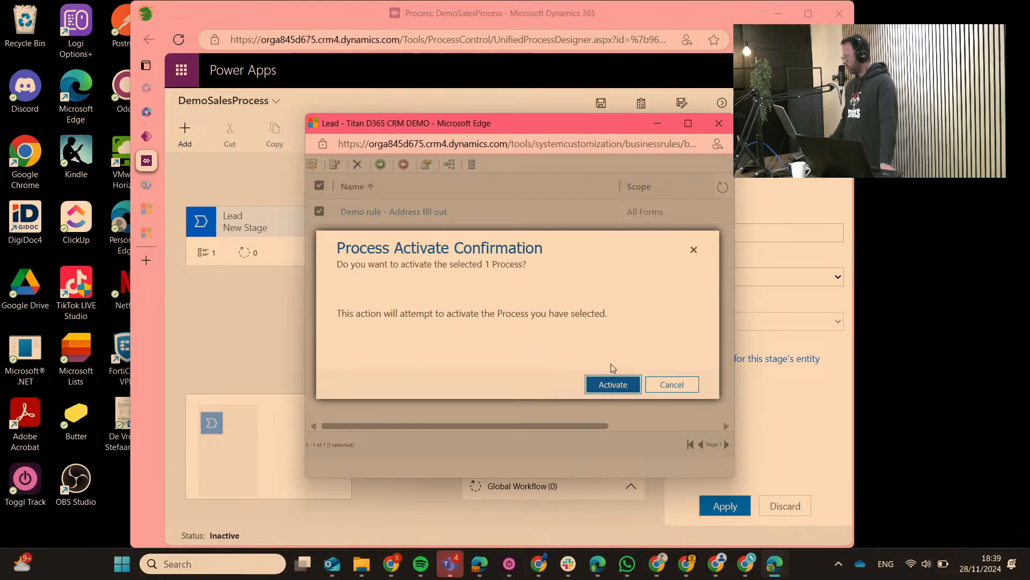
left_click(613, 385)
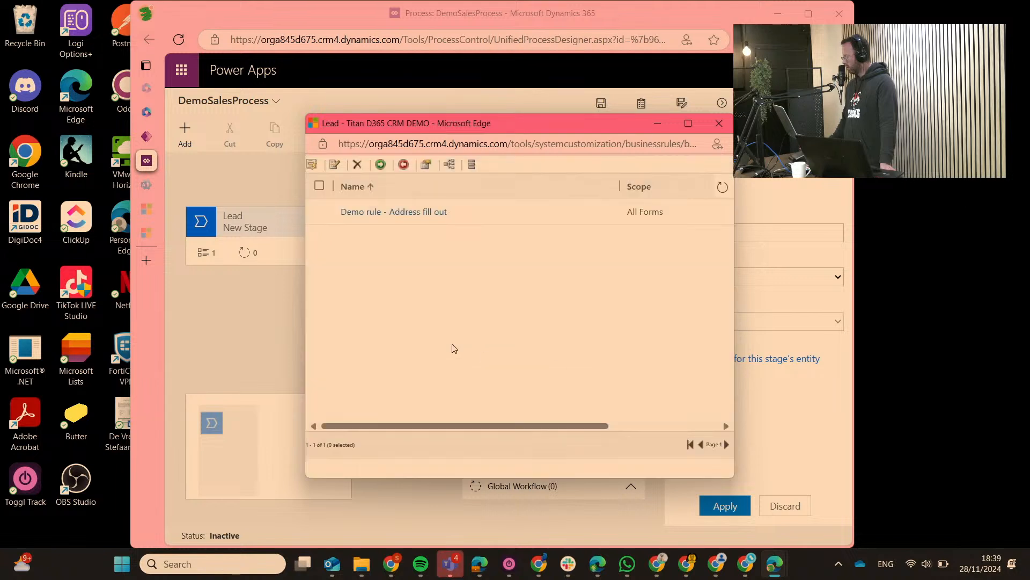
left_click(319, 212)
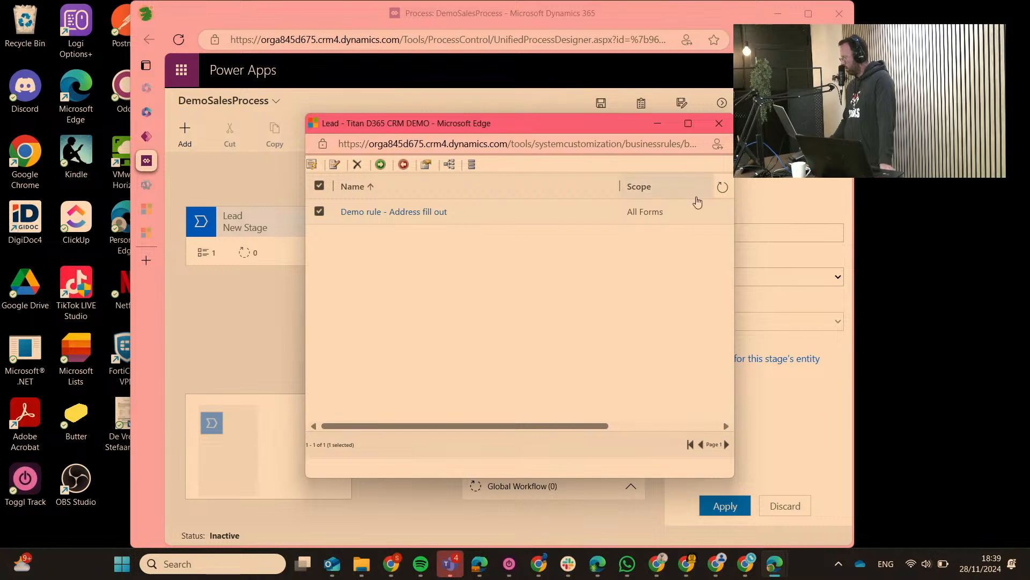
left_click(719, 123)
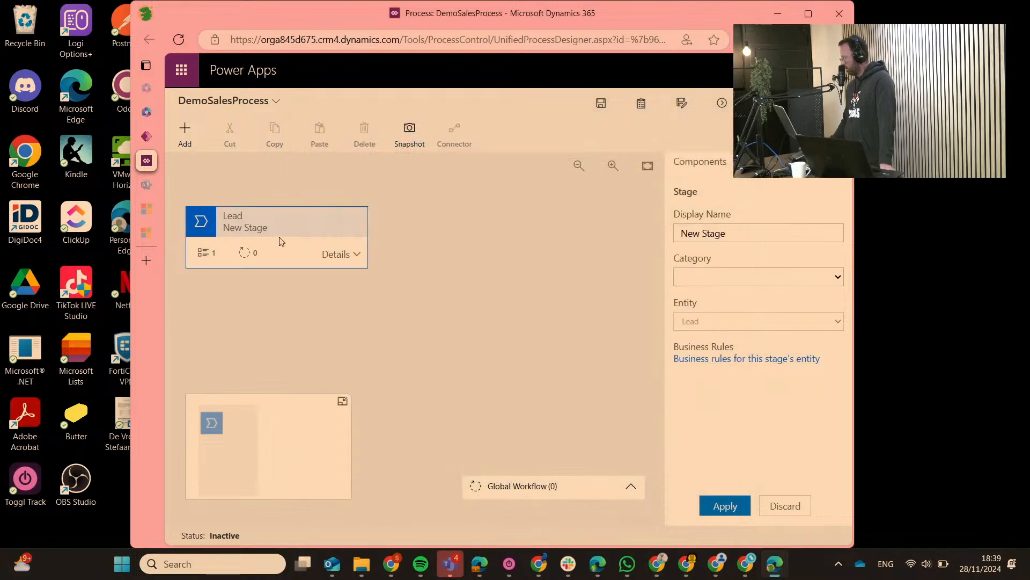
- Expand the Lead stage's details, check the state of Demo rule - Address fill out in its rules list, and close the list
left_click(338, 256)
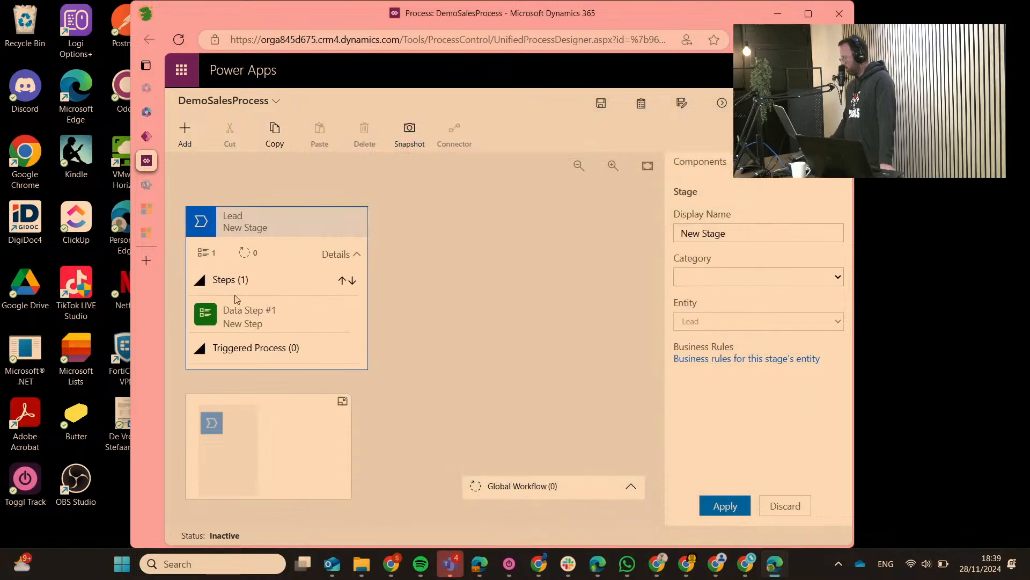
left_click(720, 362)
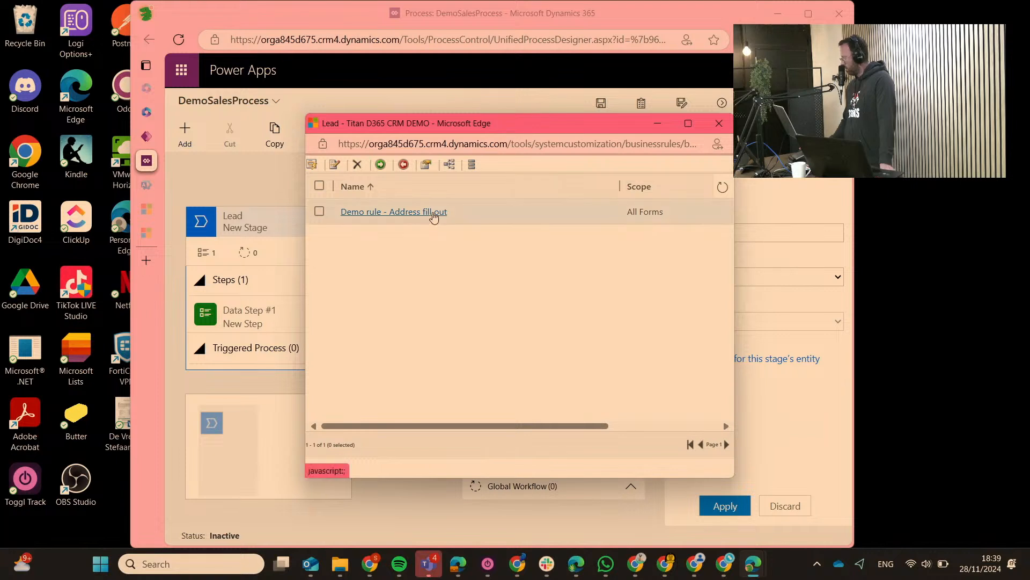
left_click(536, 210)
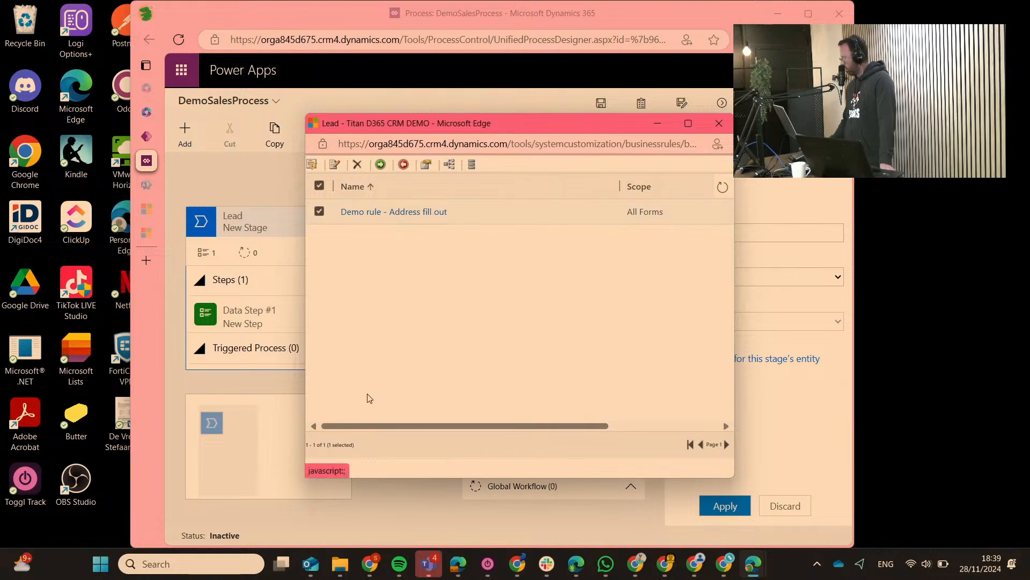
left_click_drag(596, 426, 421, 234)
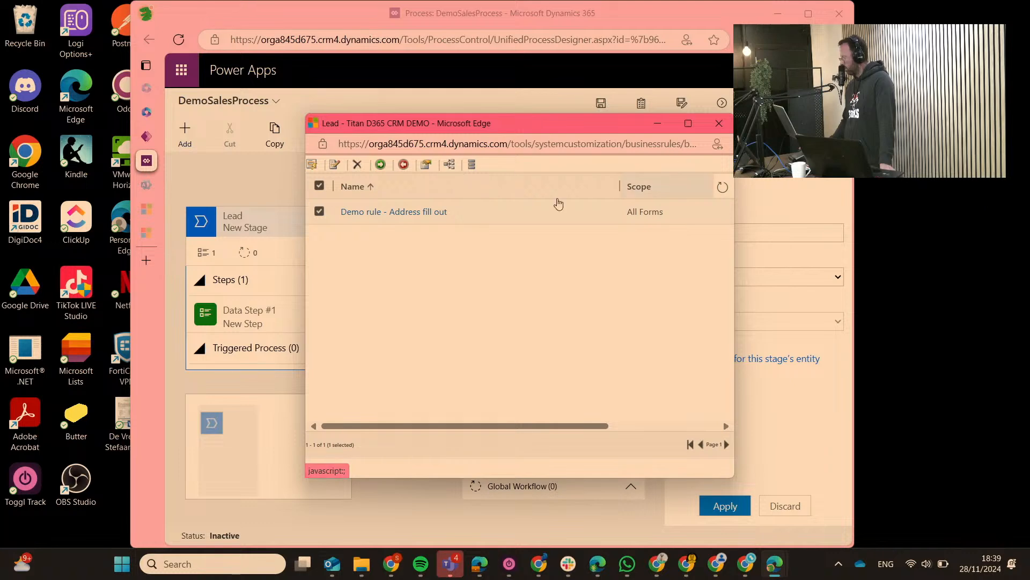
left_click(639, 427)
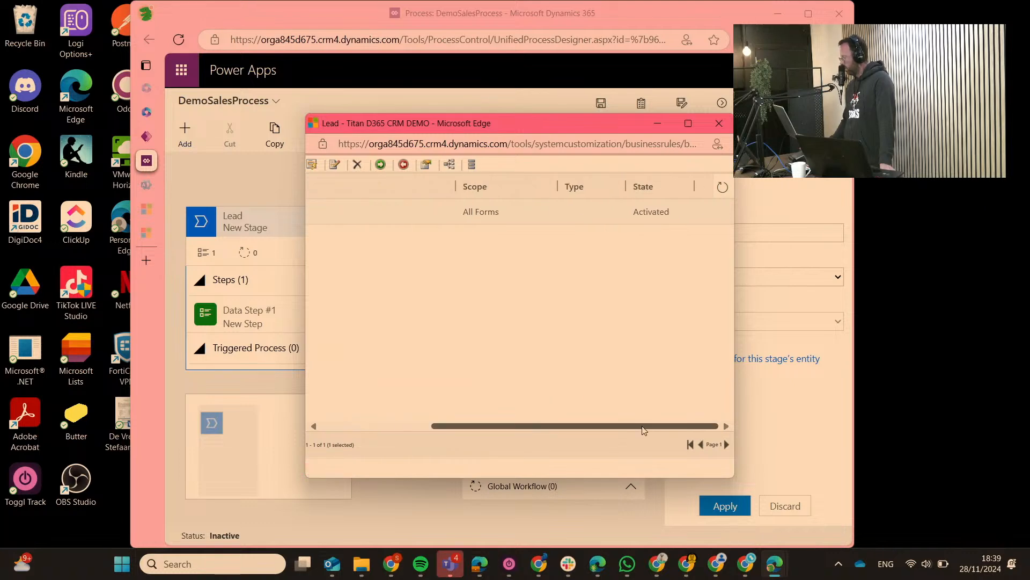
left_click(719, 123)
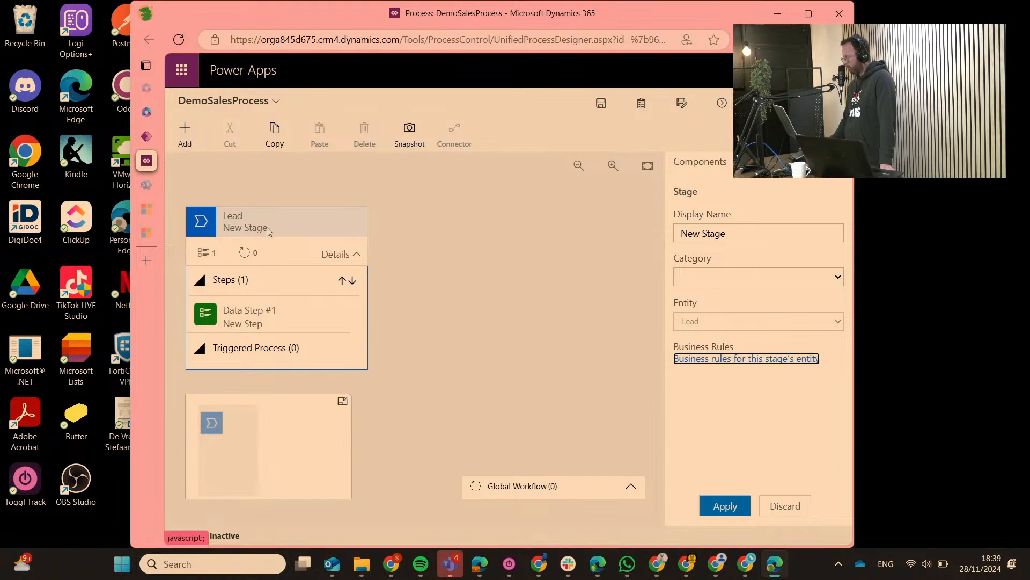
- Add a new stage after the existing Lead stage in DemoSalesProcess
left_click(181, 143)
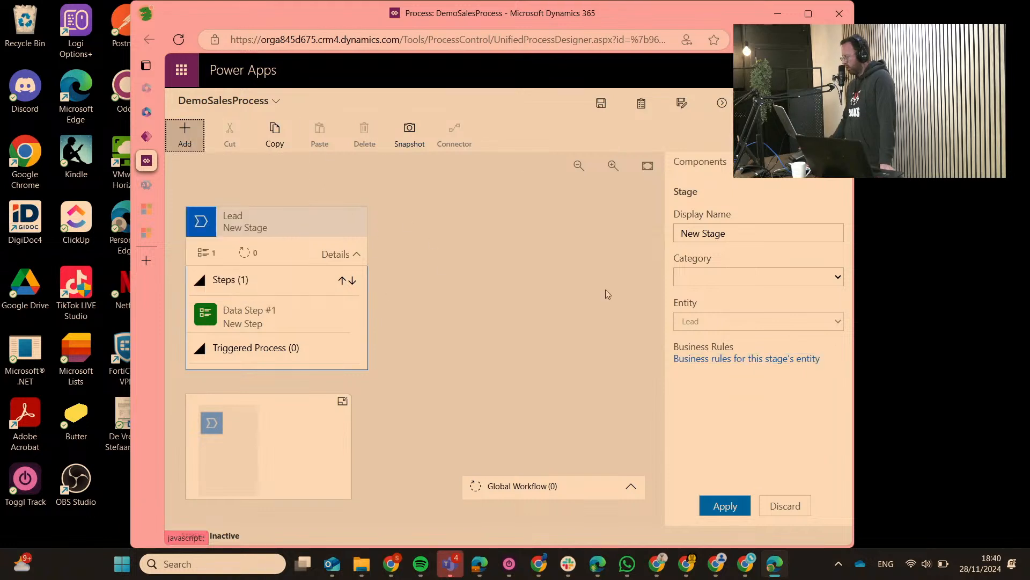
left_click(189, 131)
left_click(220, 197)
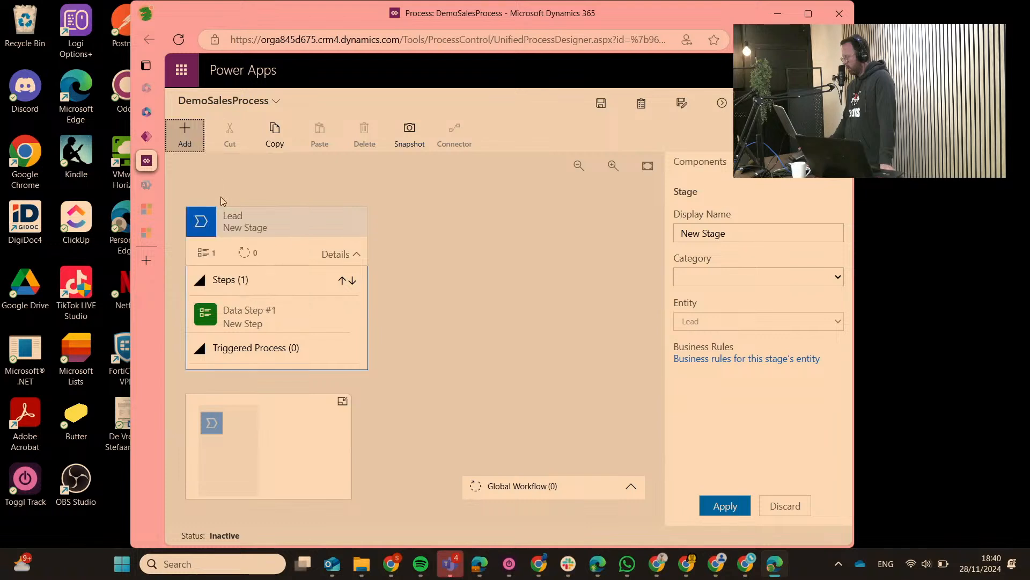
left_click(183, 138)
left_click(187, 144)
left_click(188, 143)
left_click(192, 141)
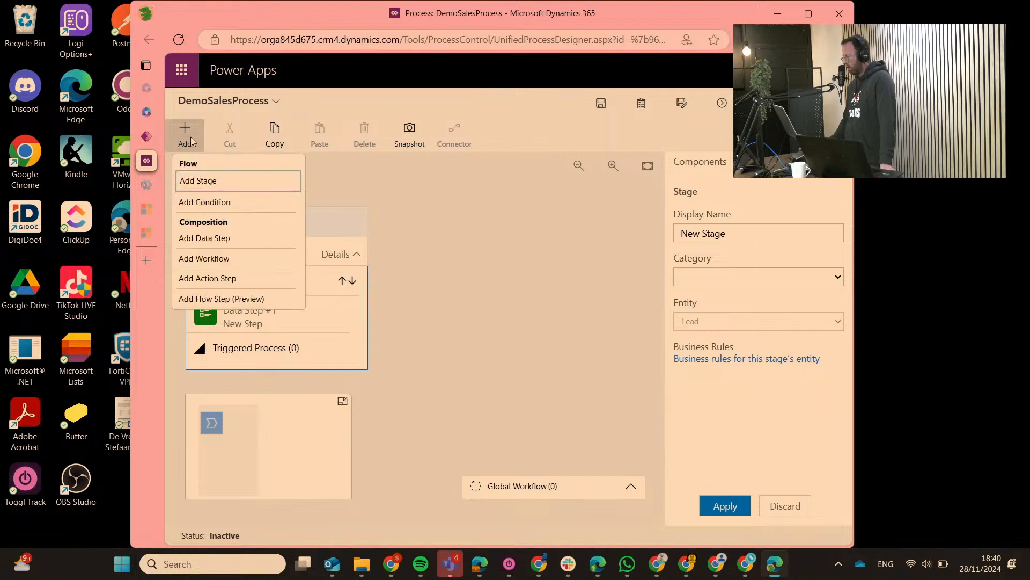
left_click(208, 181)
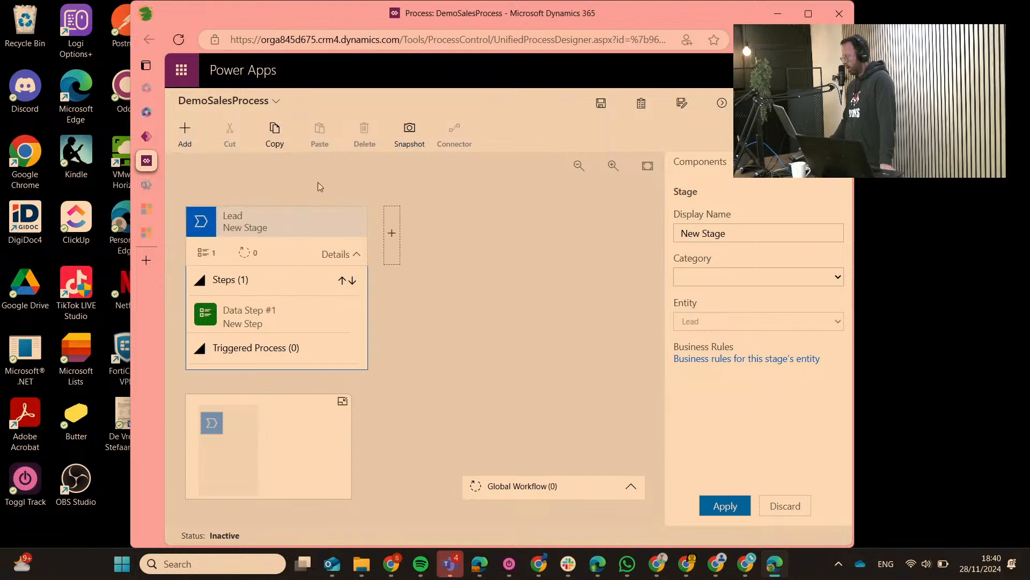
left_click(392, 234)
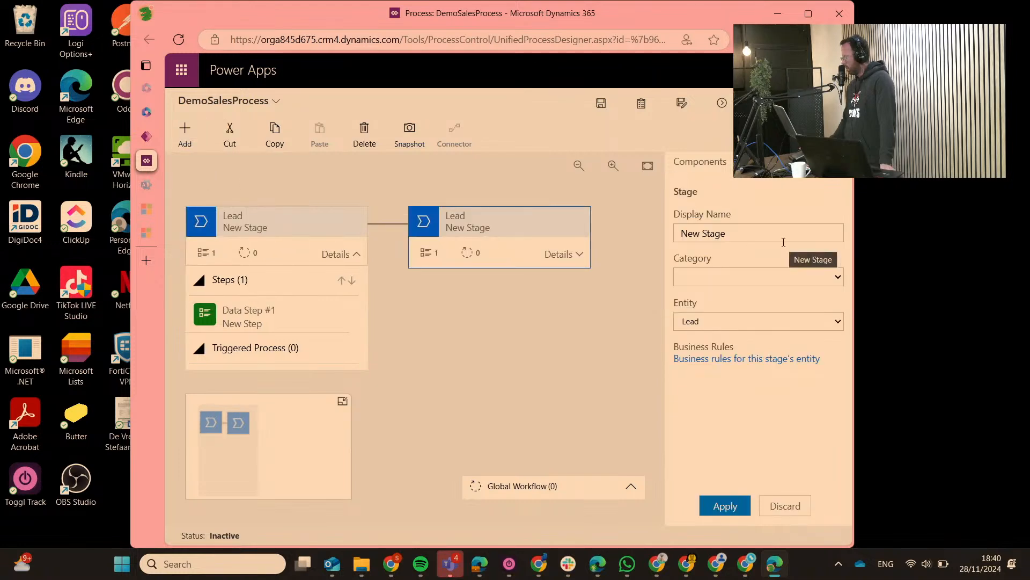
- Set the second stage's display name to "Done as told"
left_click(742, 237)
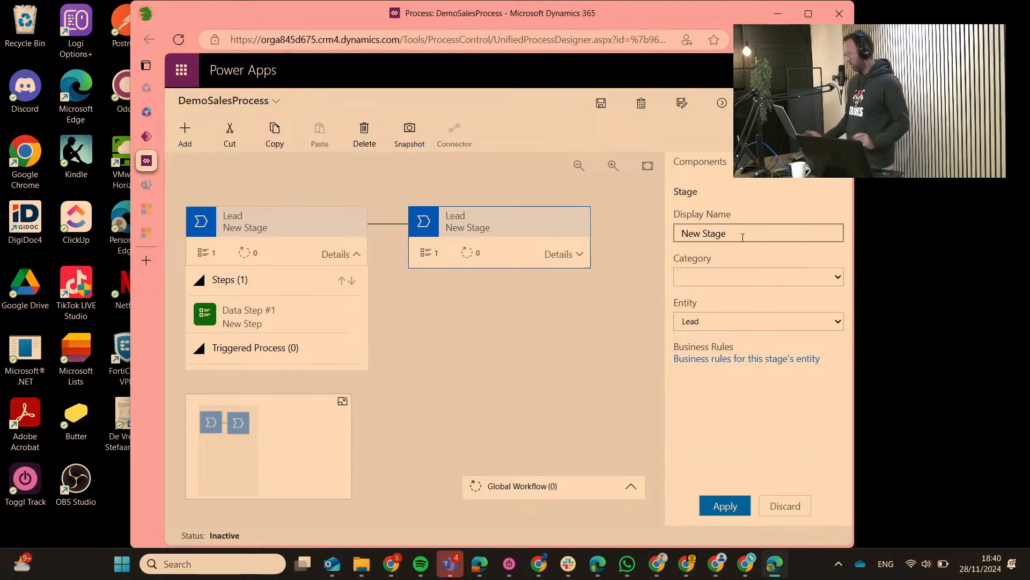
key("Return")
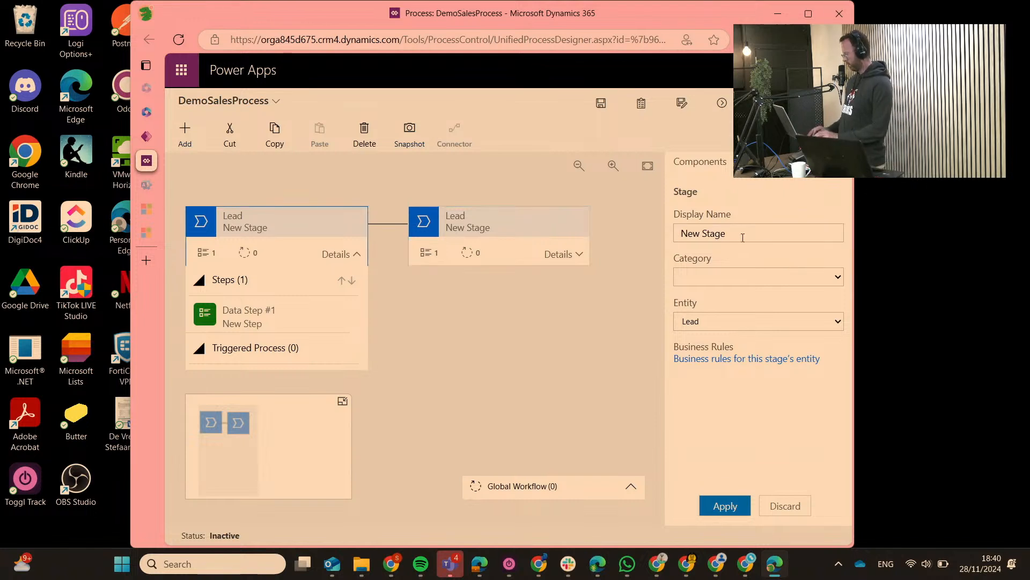
left_click(743, 238)
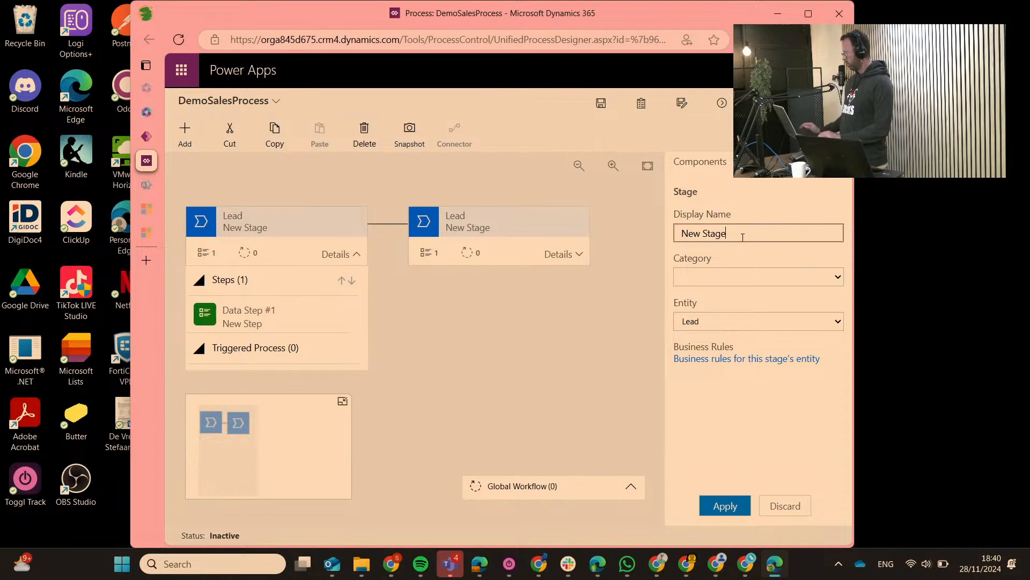
key("BackSpace")
key("ctrl+BackSpace")
key("ctrl+BackSpace")
type("D")
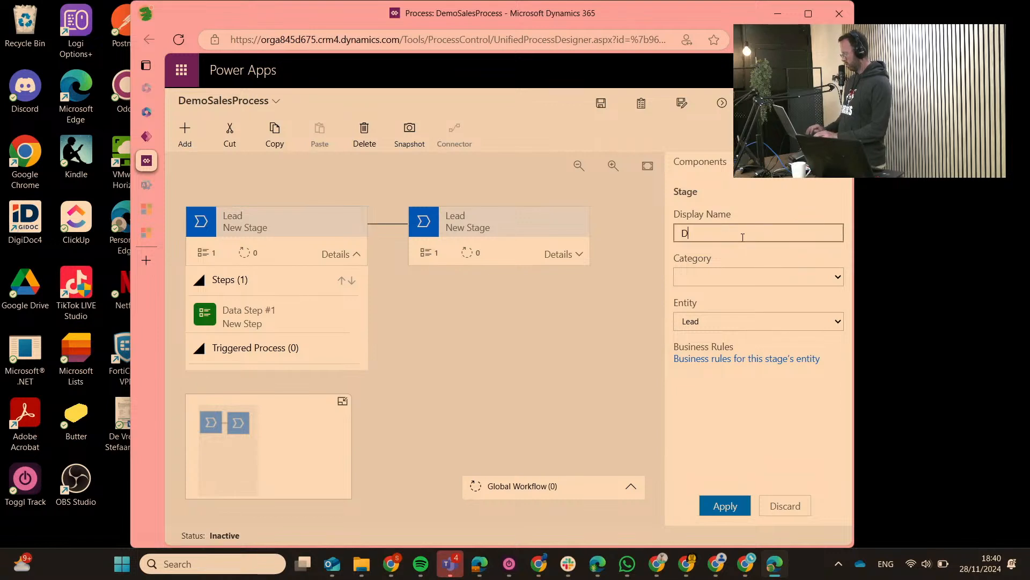
type("one as ")
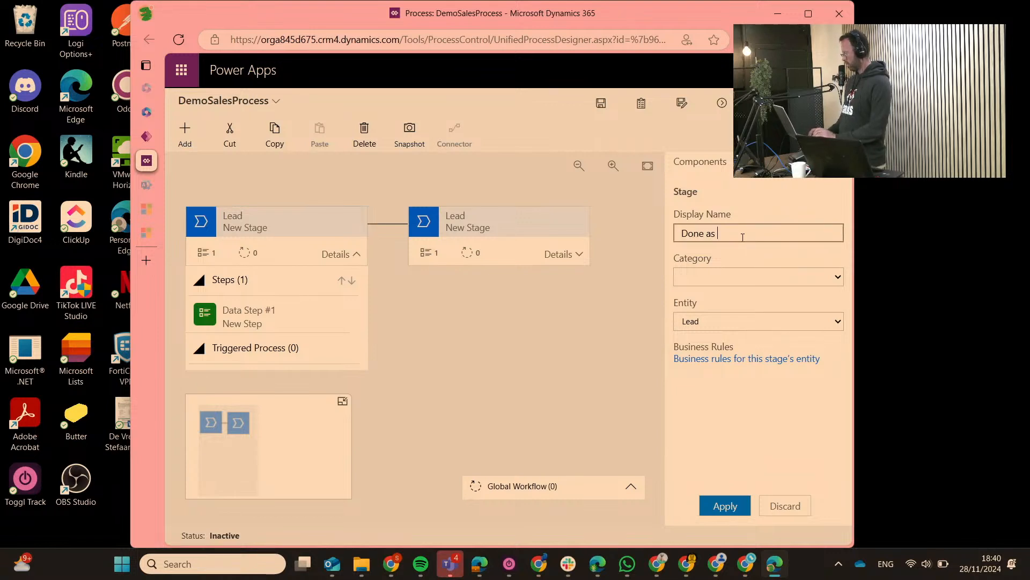
type("told")
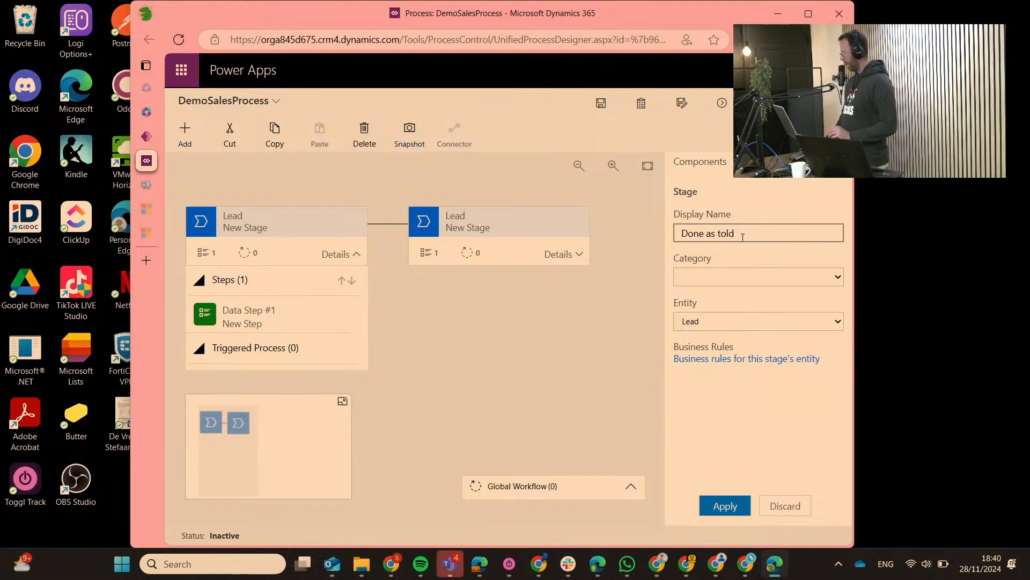
- Set the second stage's category to Develop, keep Lead as its entity, and apply the stage properties
left_click(794, 282)
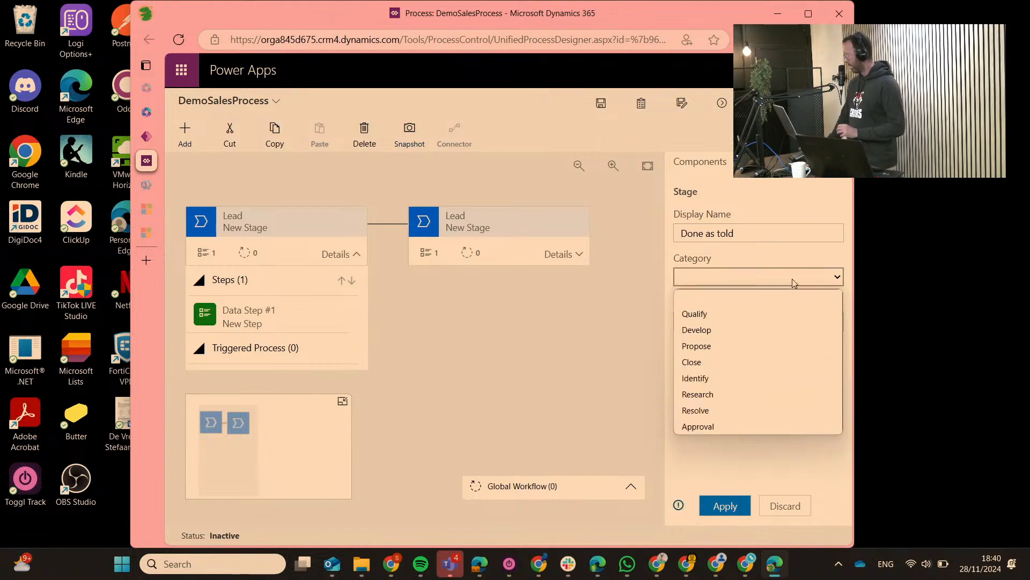
left_click(718, 329)
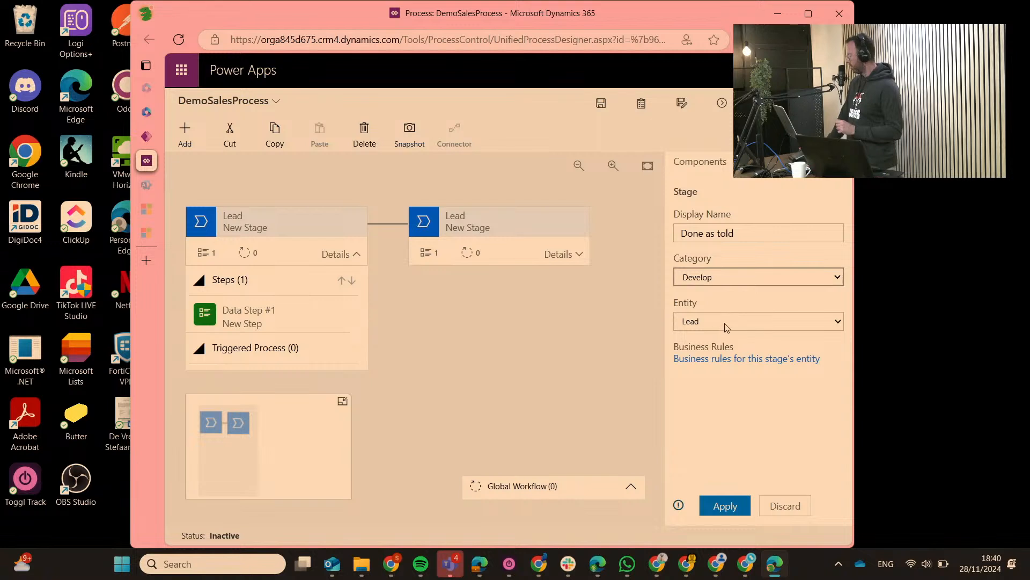
left_click(726, 323)
left_click(724, 323)
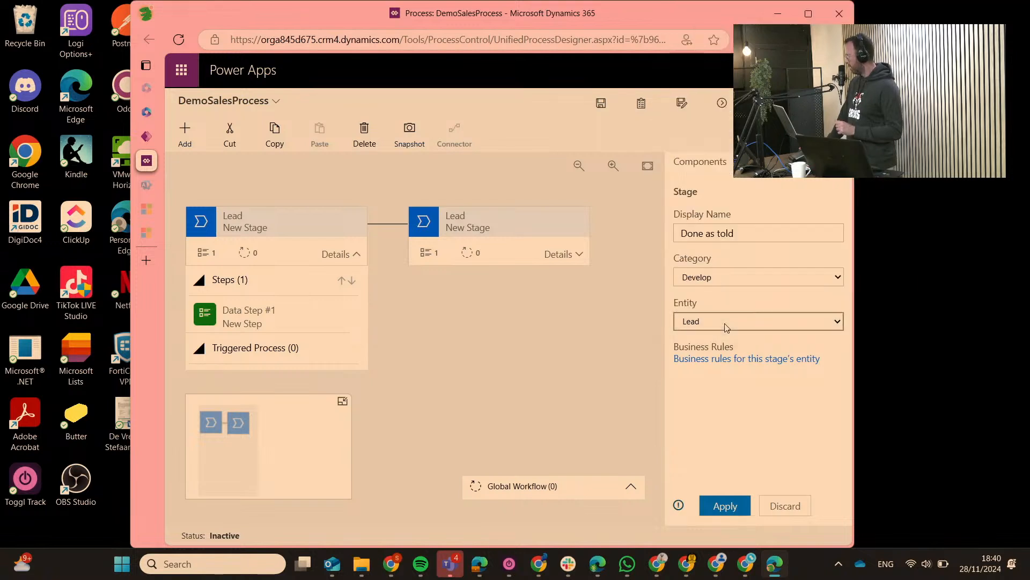
left_click(729, 508)
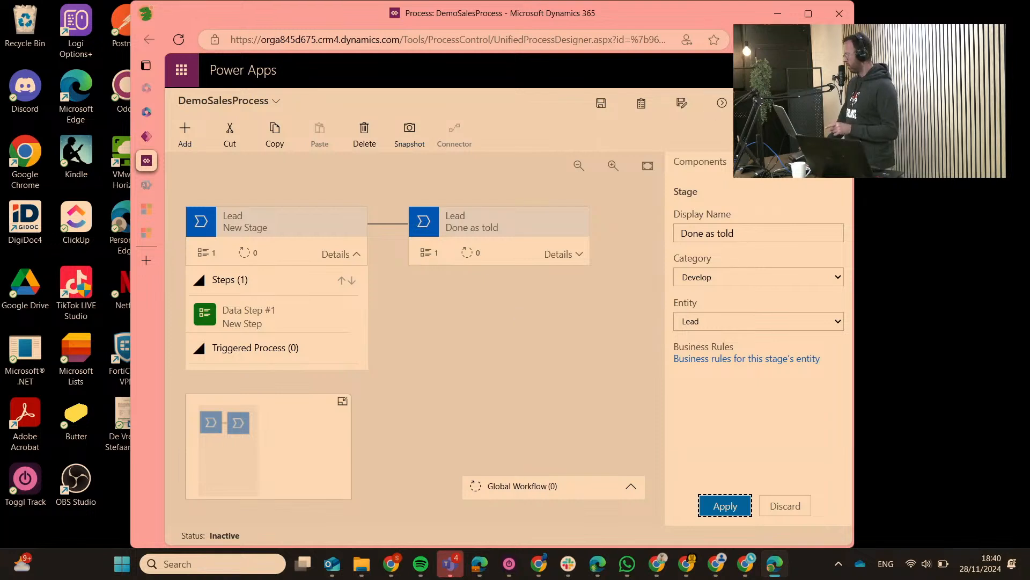
- Save DemoSalesProcess and try to activate it
left_click(601, 105)
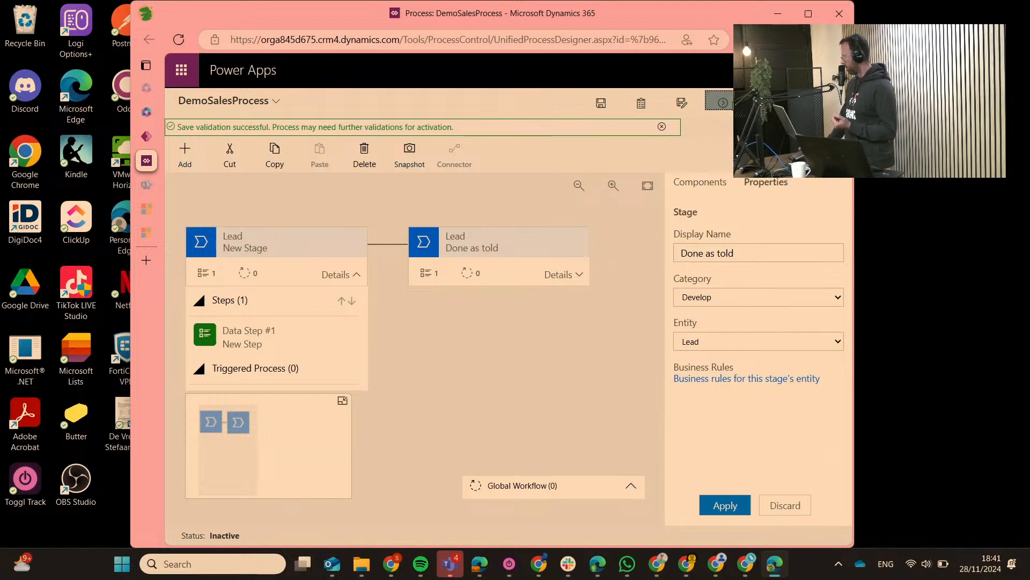
left_click(725, 104)
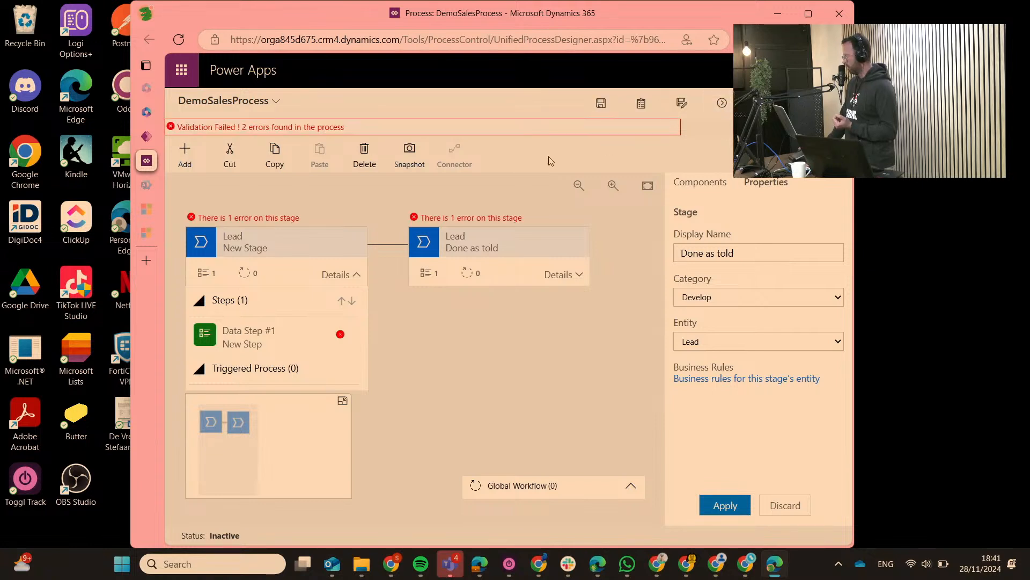
- Set the data field of the first Lead stage's data step to City and apply the step properties
left_click(314, 246)
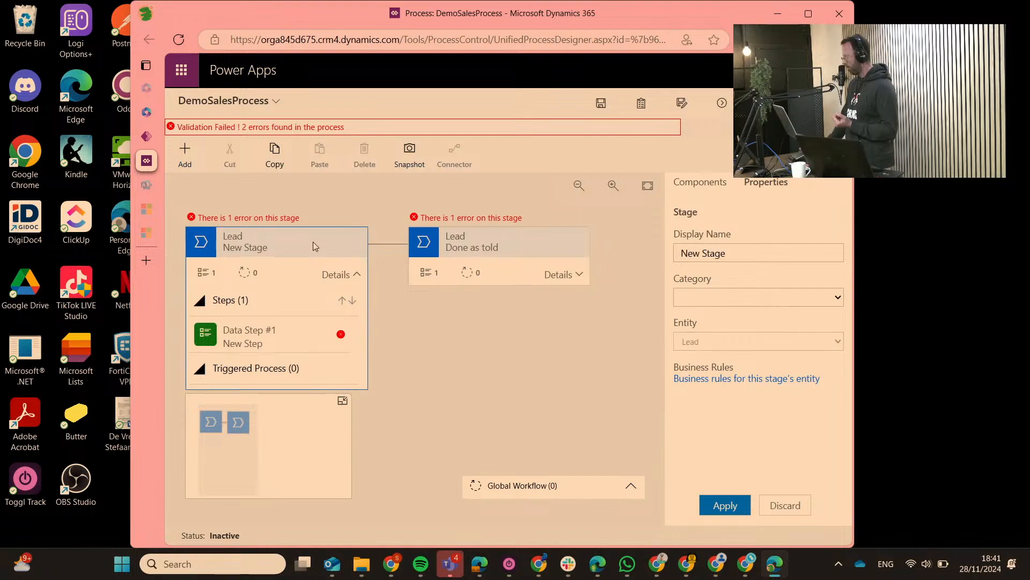
left_click(297, 332)
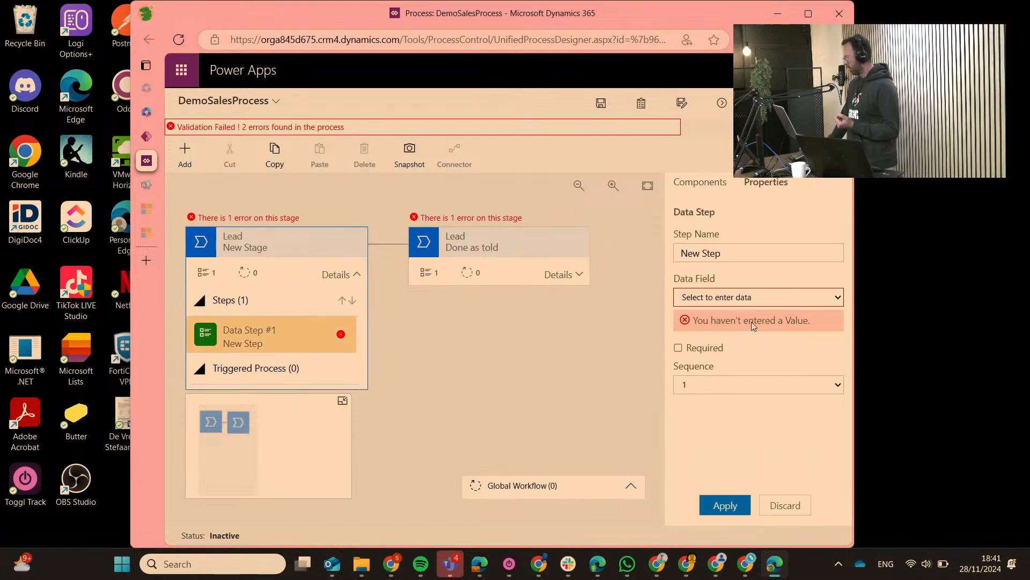
left_click(771, 300)
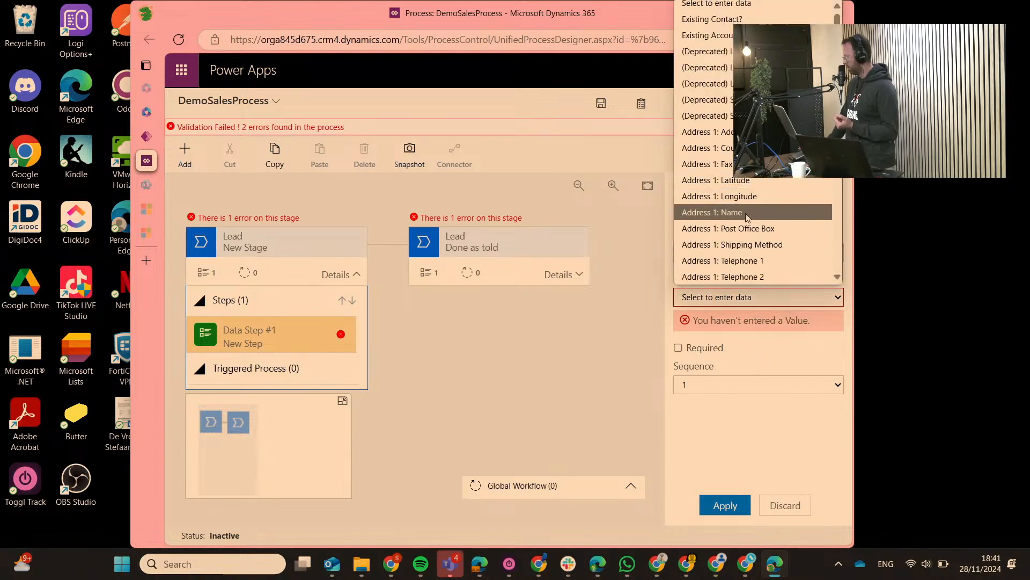
scroll(745, 212, "down", 2)
scroll(745, 213, "up", 2)
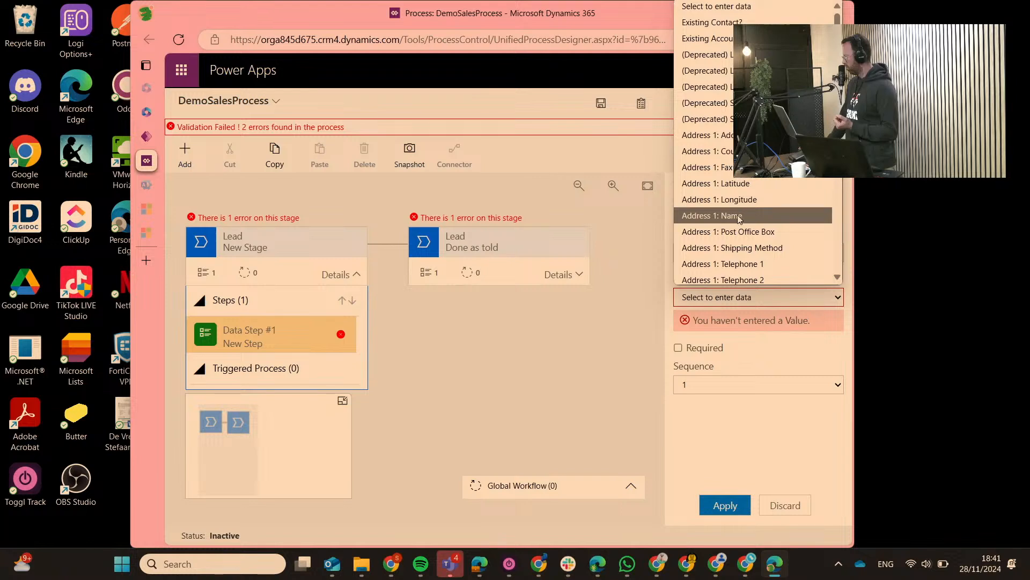
scroll(732, 207, "down", 4)
scroll(729, 203, "down", 7)
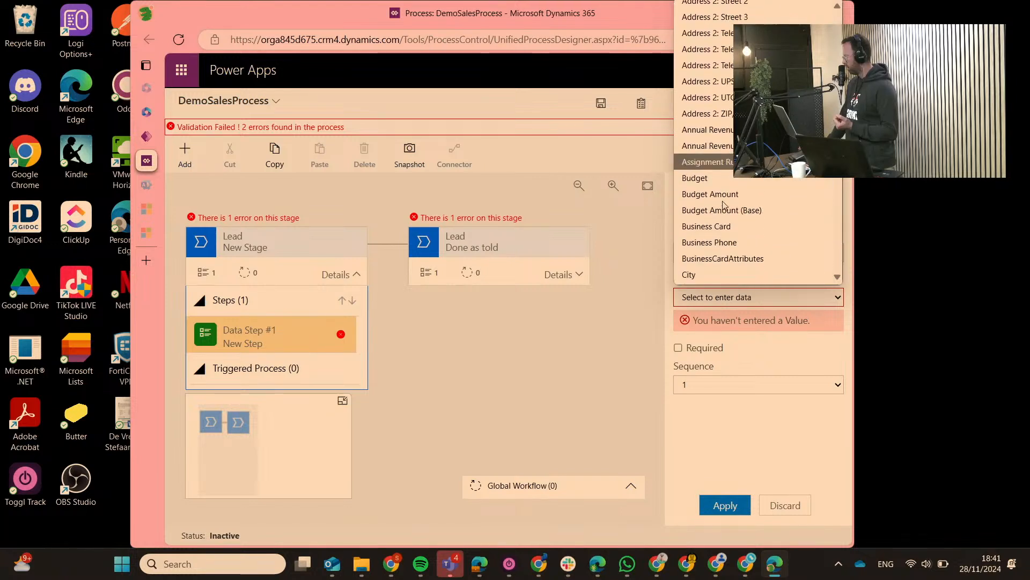
scroll(725, 188, "down", 4)
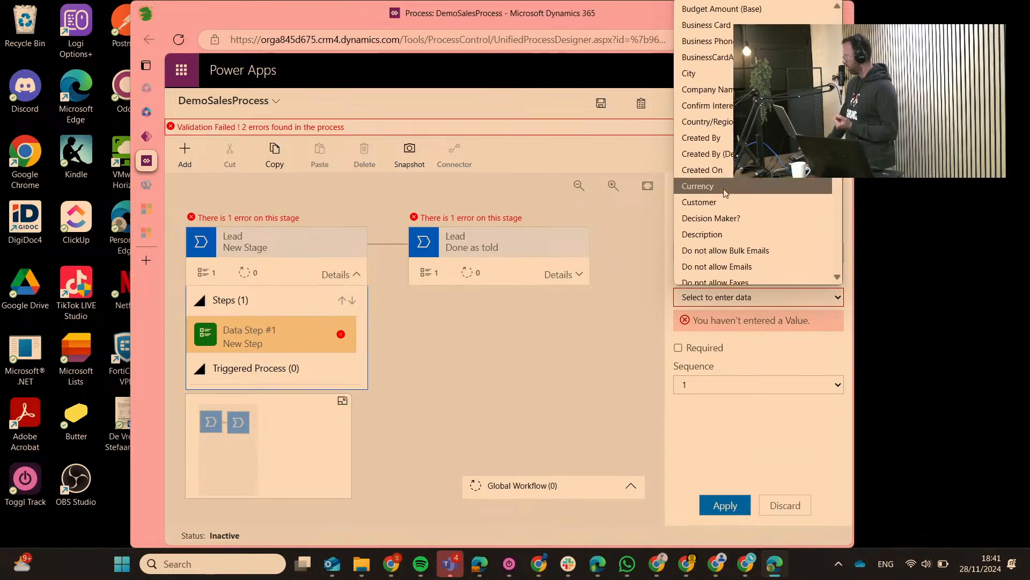
left_click(697, 75)
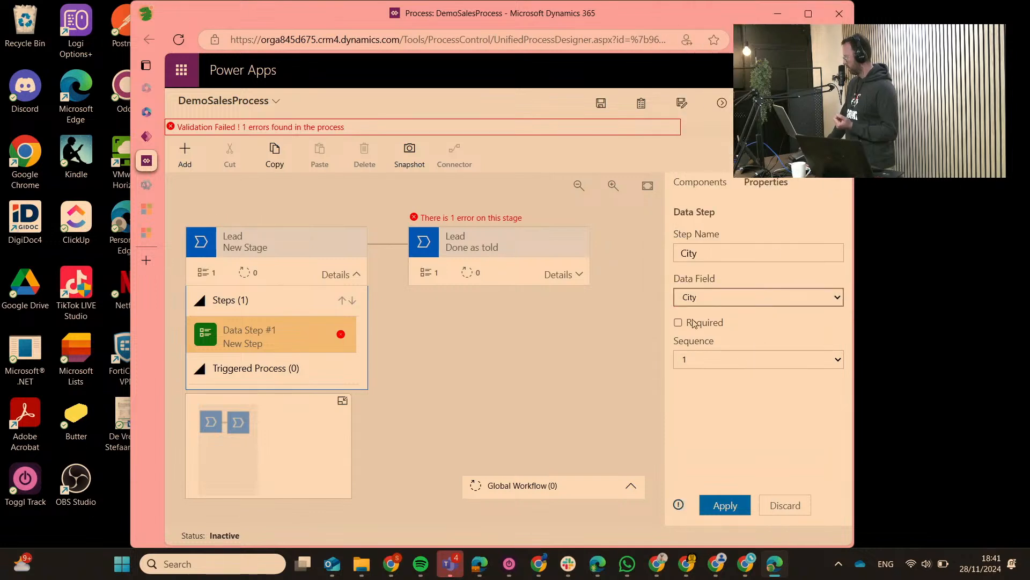
left_click(722, 505)
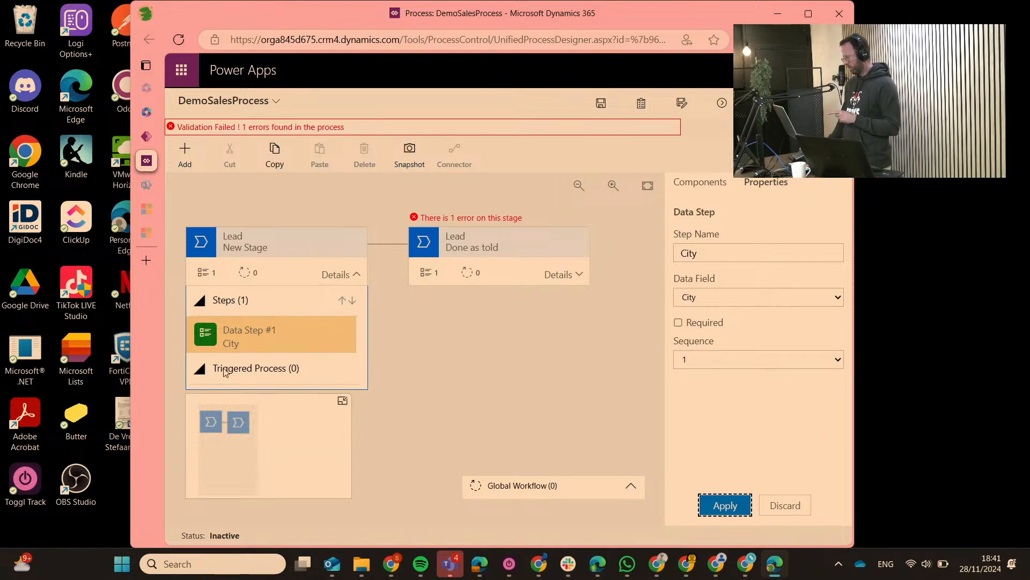
- Set the data field of the "Done as told" stage's data step to Email and apply the step properties
left_click(524, 254)
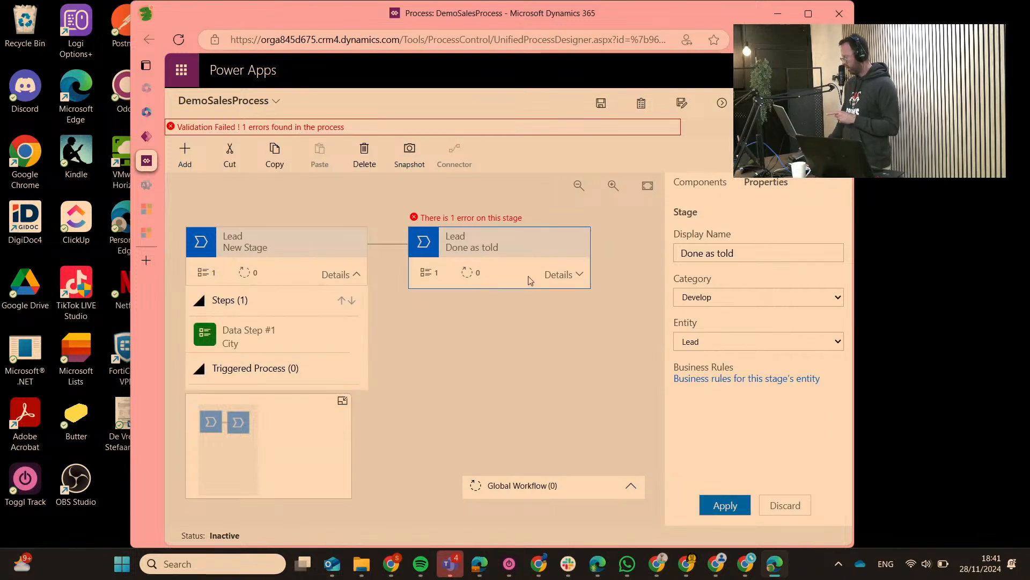
left_click(567, 275)
left_click(512, 339)
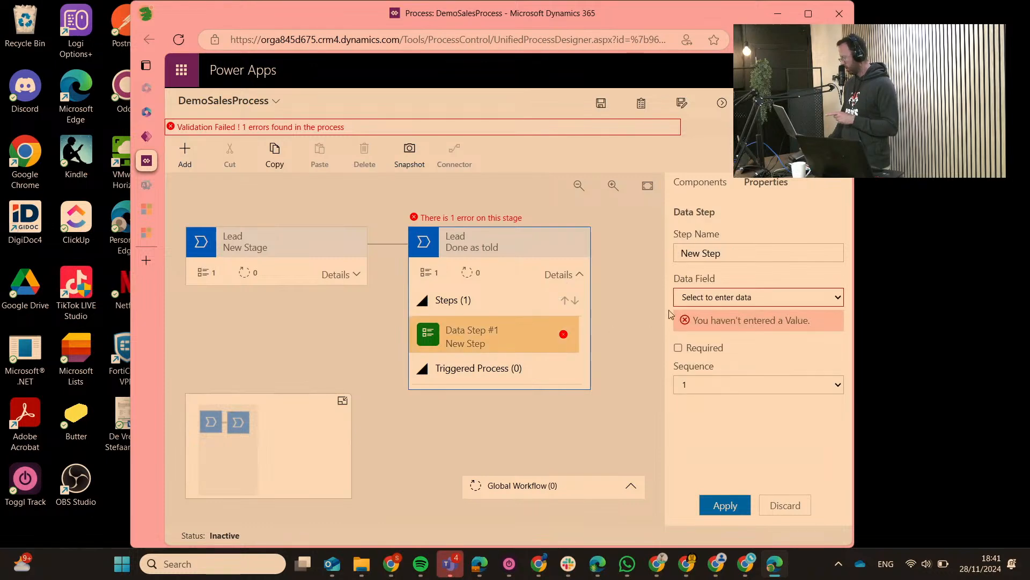
left_click(740, 299)
scroll(770, 225, "down", 5)
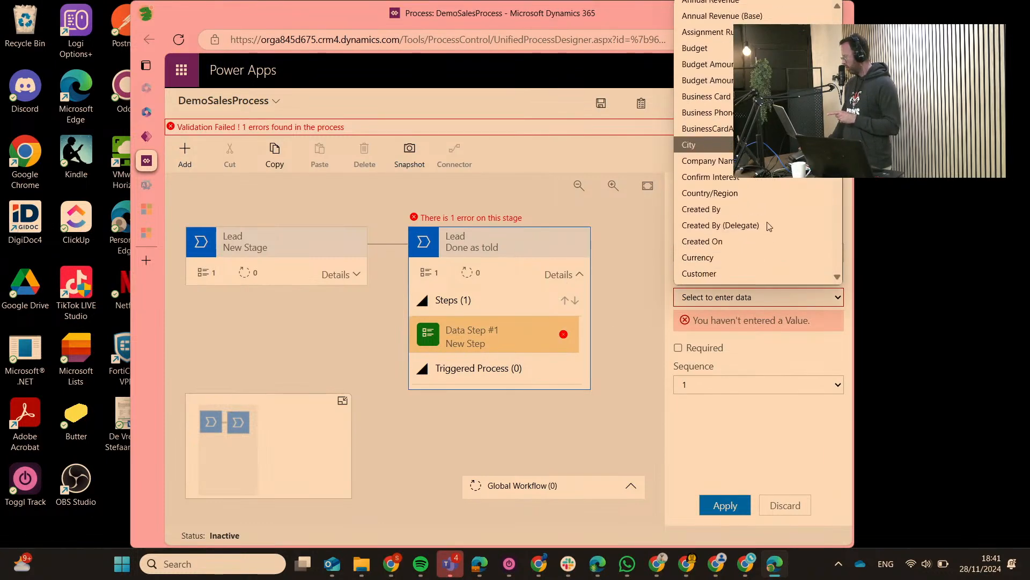
scroll(746, 205, "down", 3)
scroll(739, 198, "down", 3)
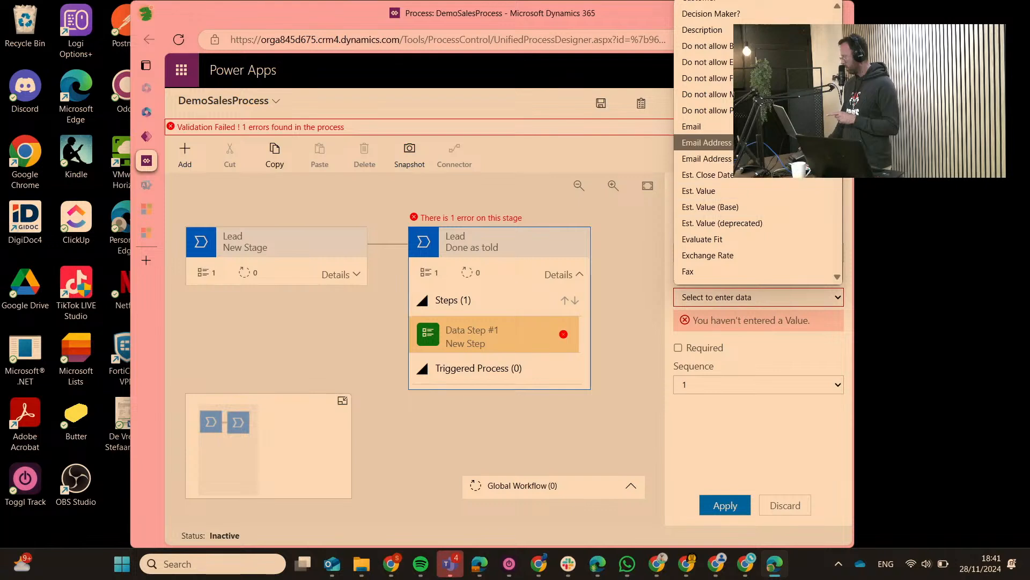
left_click(692, 126)
left_click(726, 505)
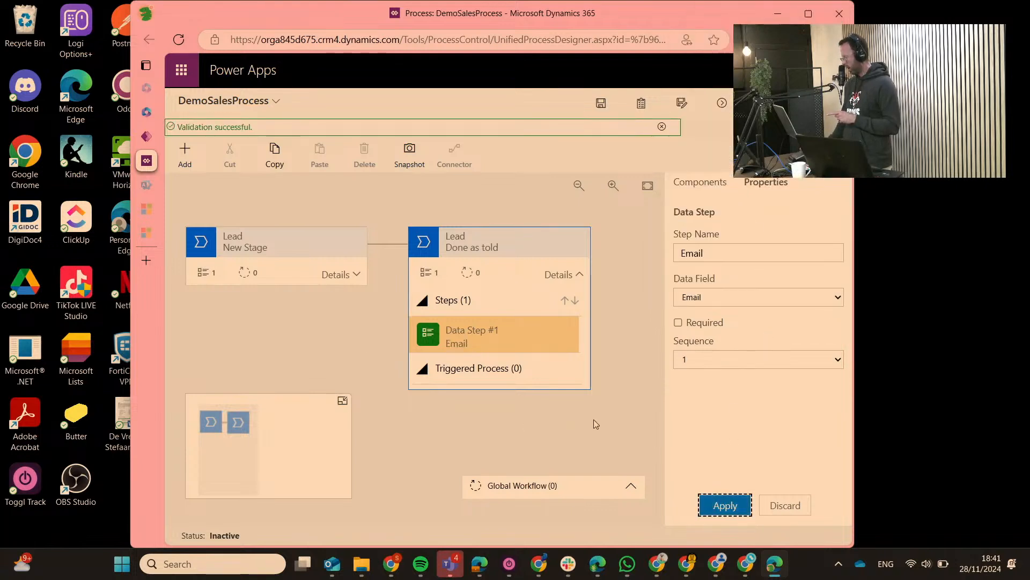
- Save DemoSalesProcess and confirm its activation, choosing to keep waiting whenever the browser reports unresponsive pages
left_click(601, 103)
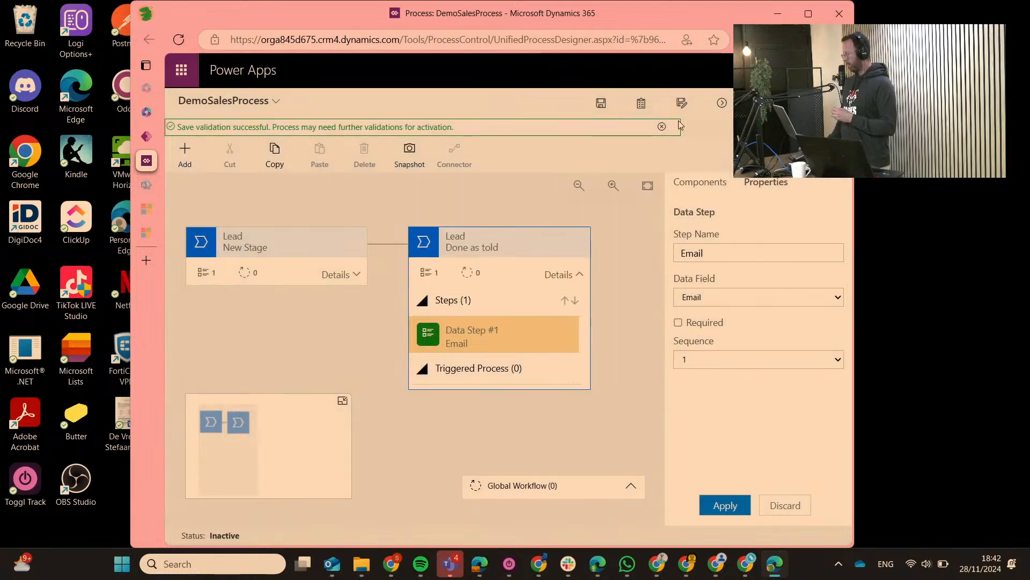
left_click(721, 103)
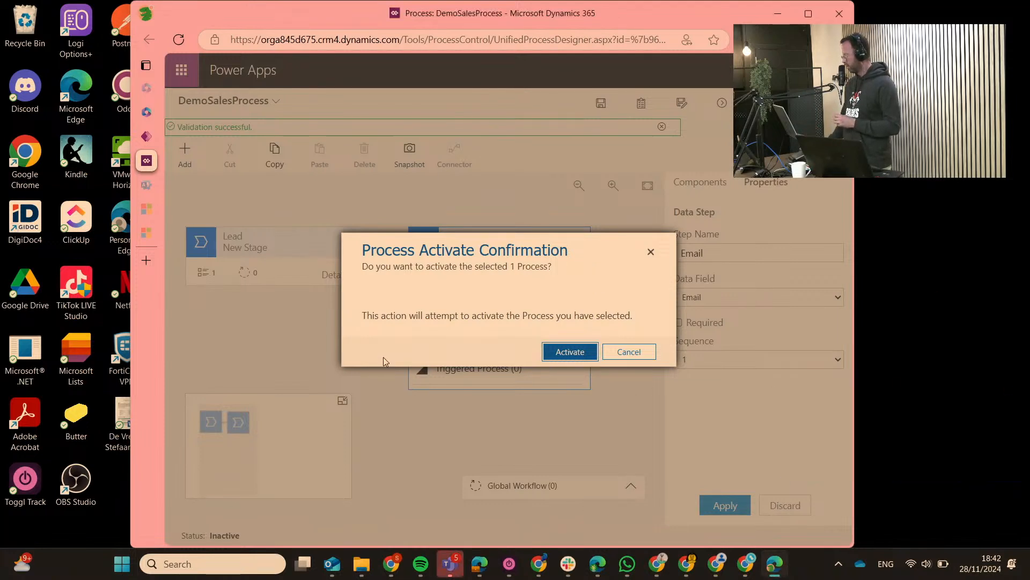
key("Return")
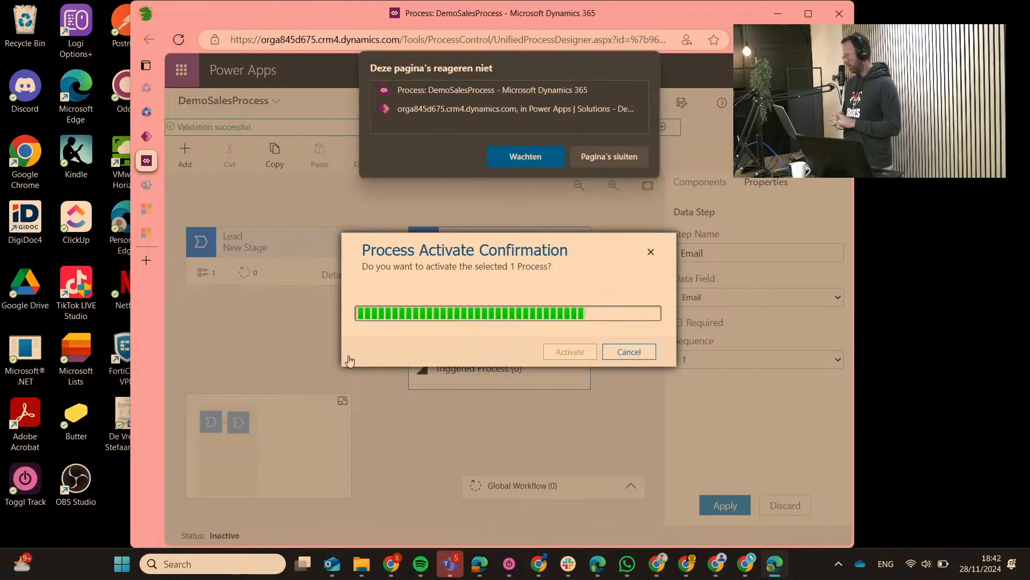
left_click(526, 156)
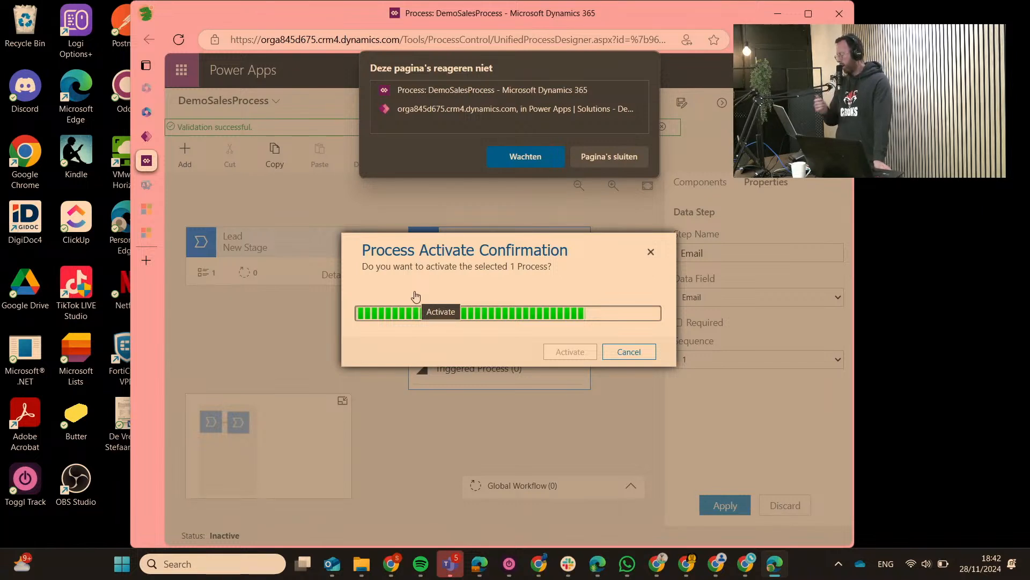
left_click(559, 158)
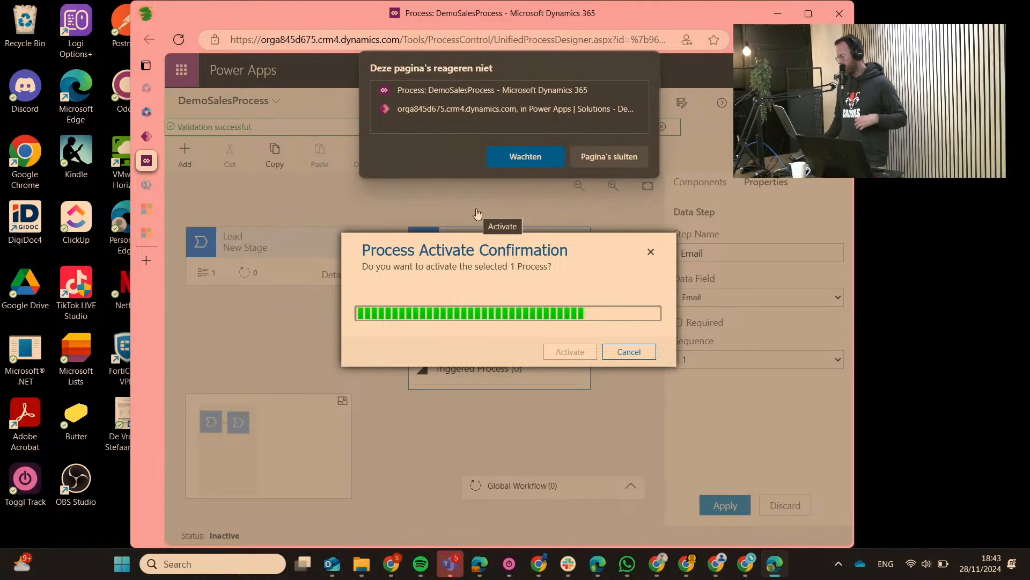
left_click(526, 157)
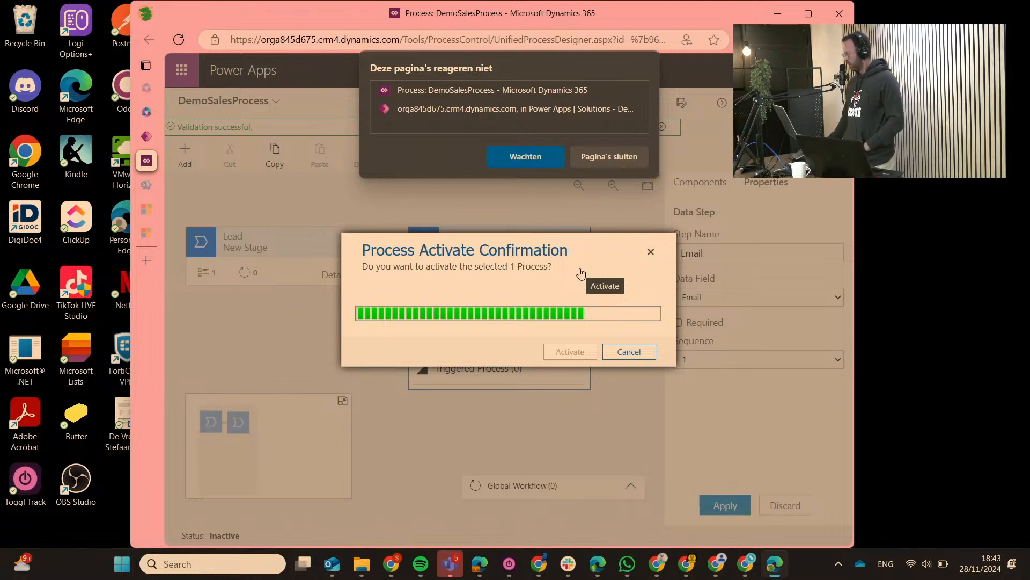
left_click(552, 162)
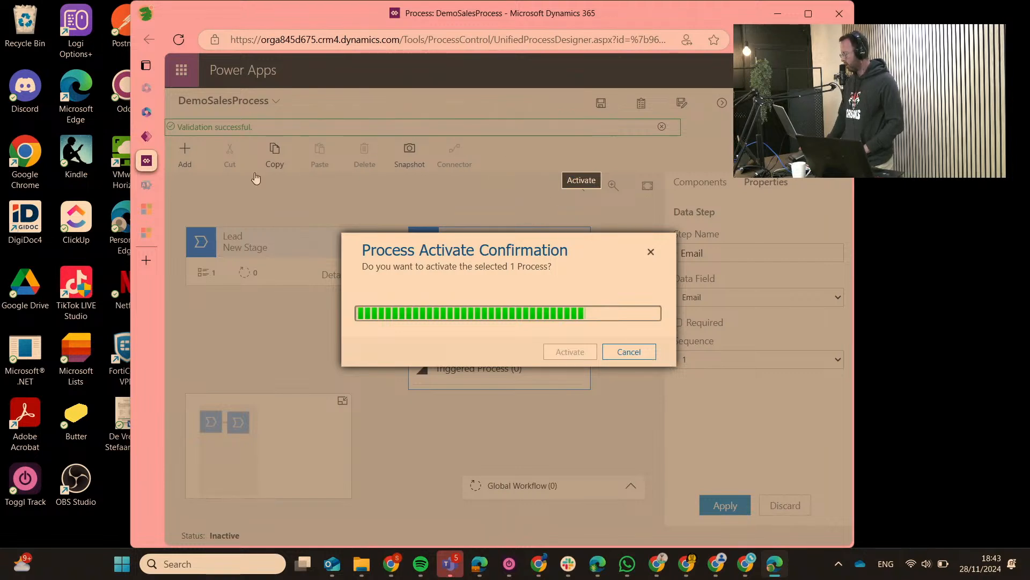
- Reload the DemoSalesProcess designer page to check the process status
left_click(564, 42)
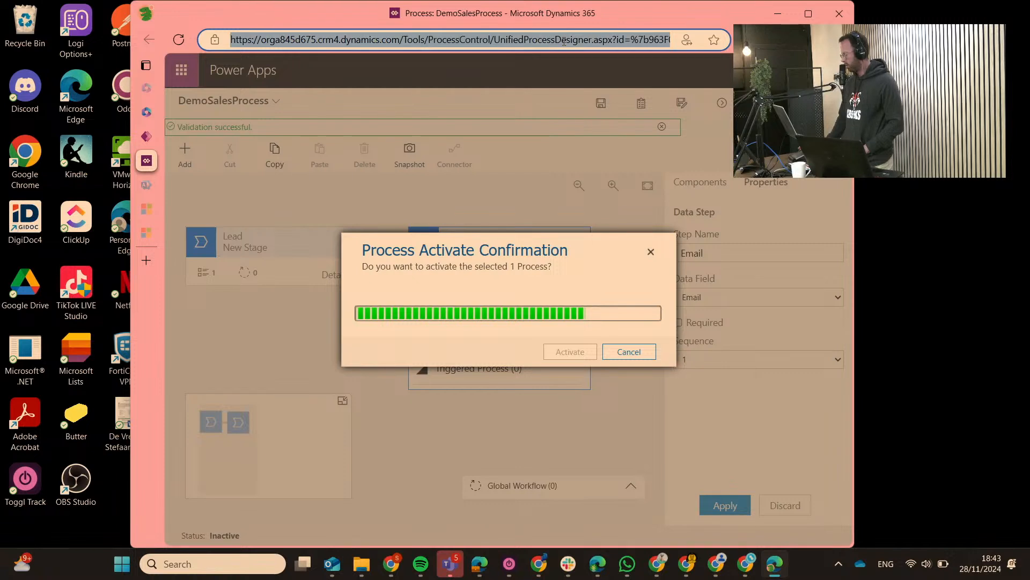
key("Return")
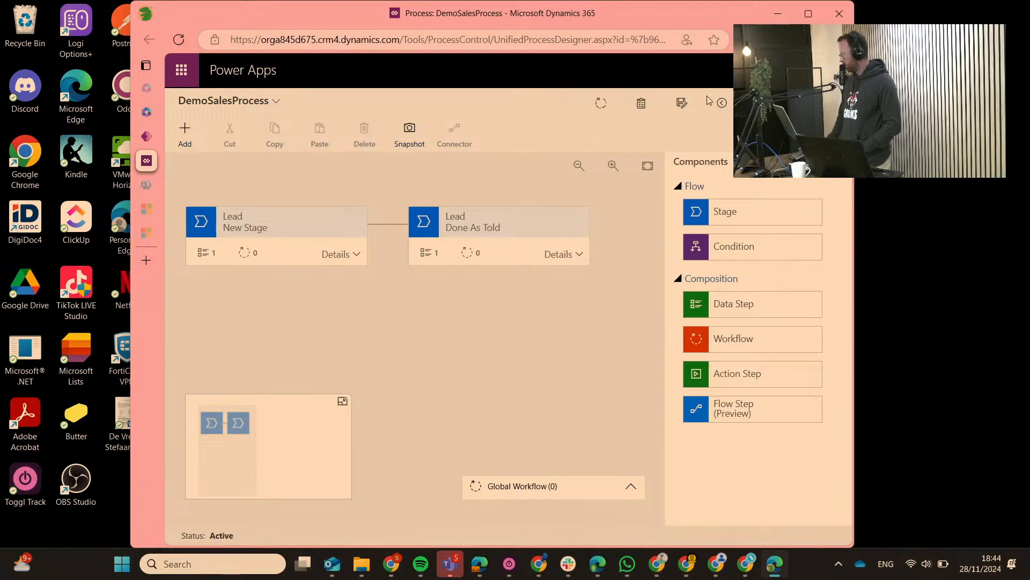
left_click(725, 102)
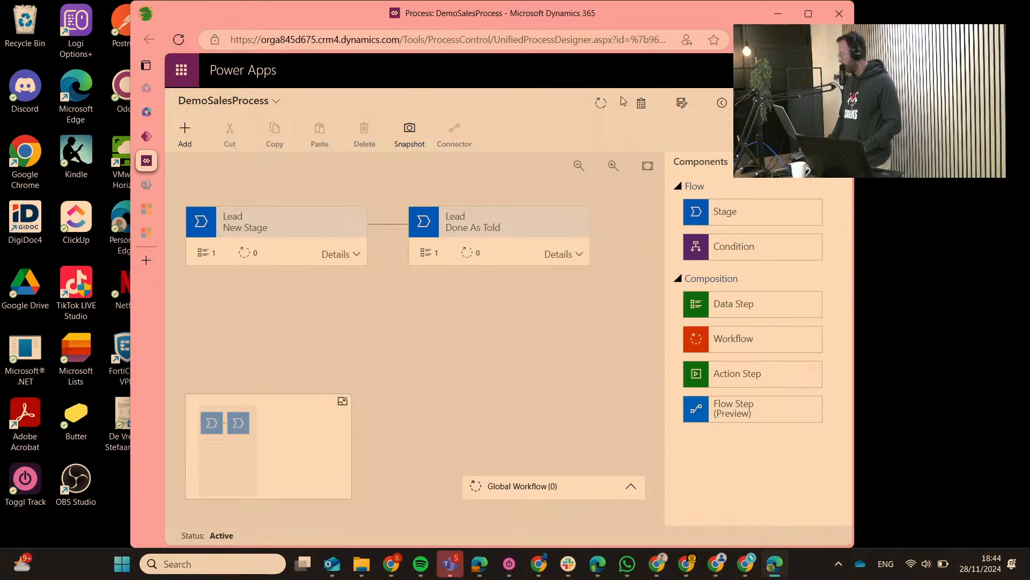
- Return to the Demo Test solution, finish the process editing session, and look through the commands for the selected DemoSalesProcess
left_click(147, 137)
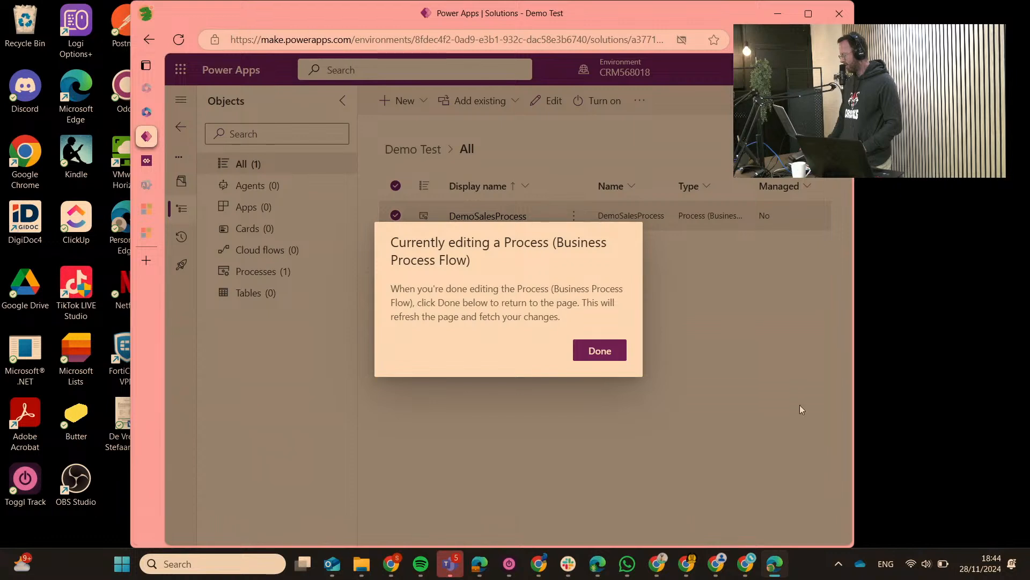
left_click(600, 351)
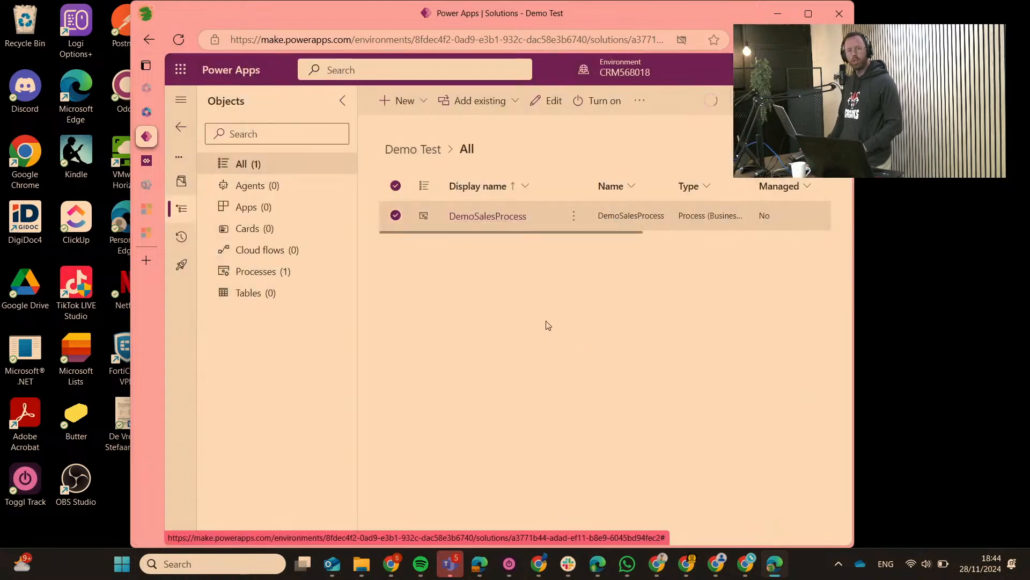
left_click(649, 104)
mouse_move(673, 128)
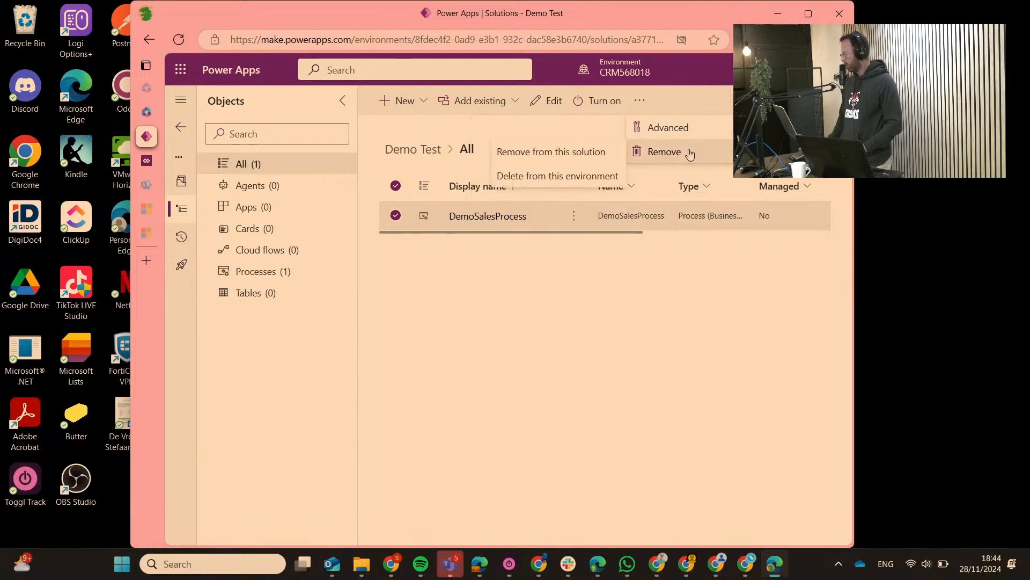
left_click(644, 100)
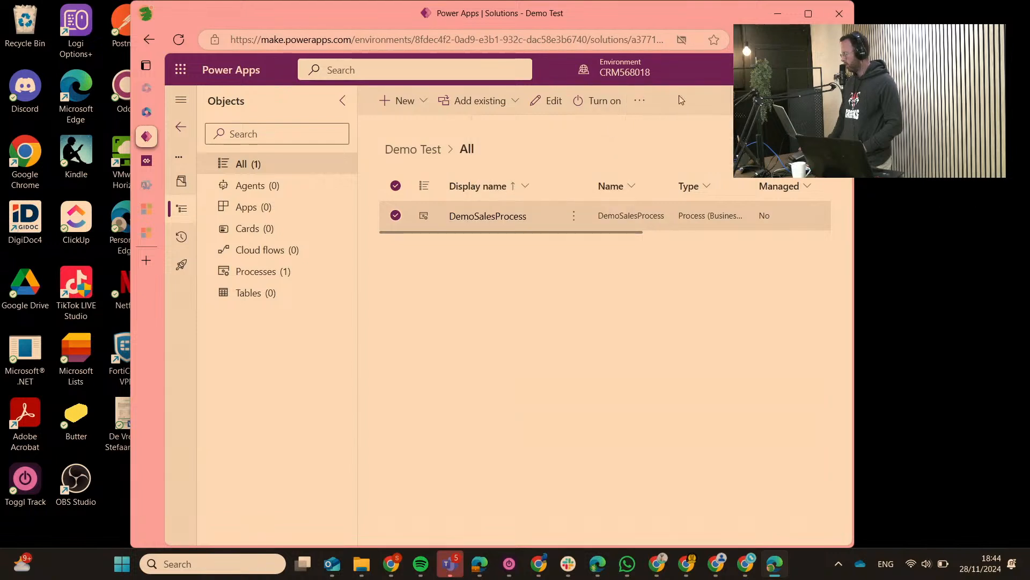
left_click(478, 101)
left_click(690, 154)
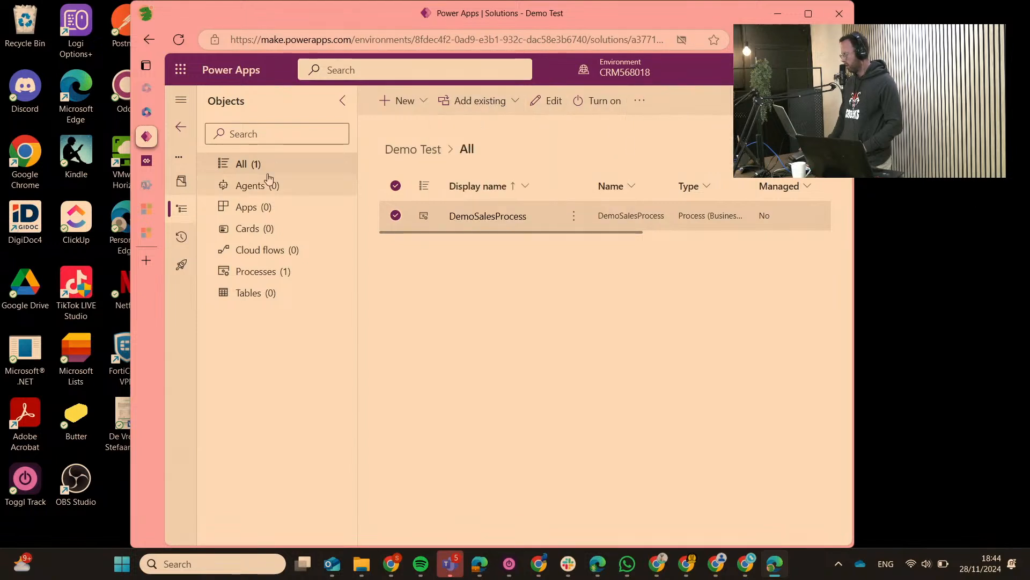
- Go back to the solutions list and examine the additional commands available for the Demo Test solution
left_click(179, 129)
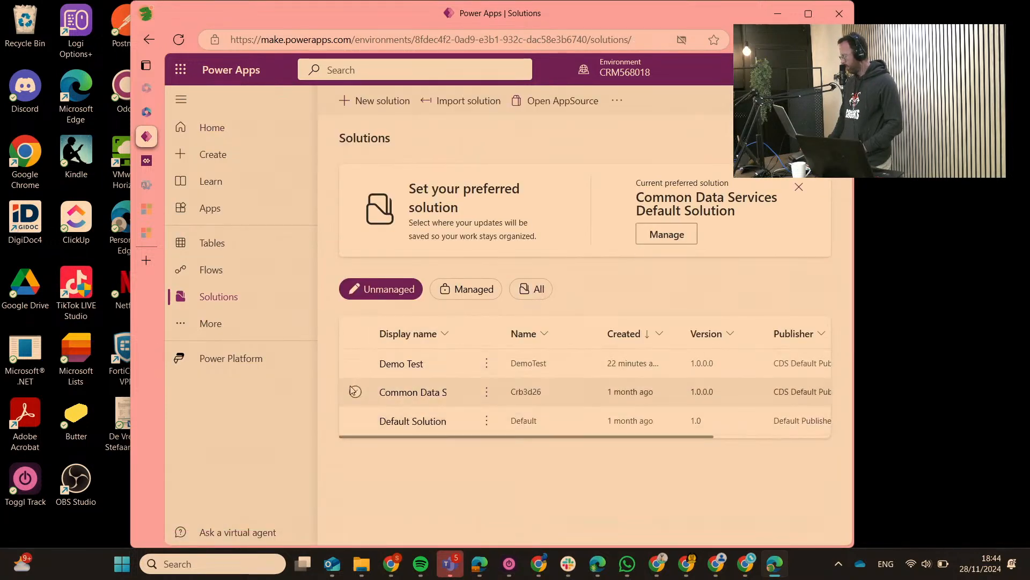
left_click(354, 369)
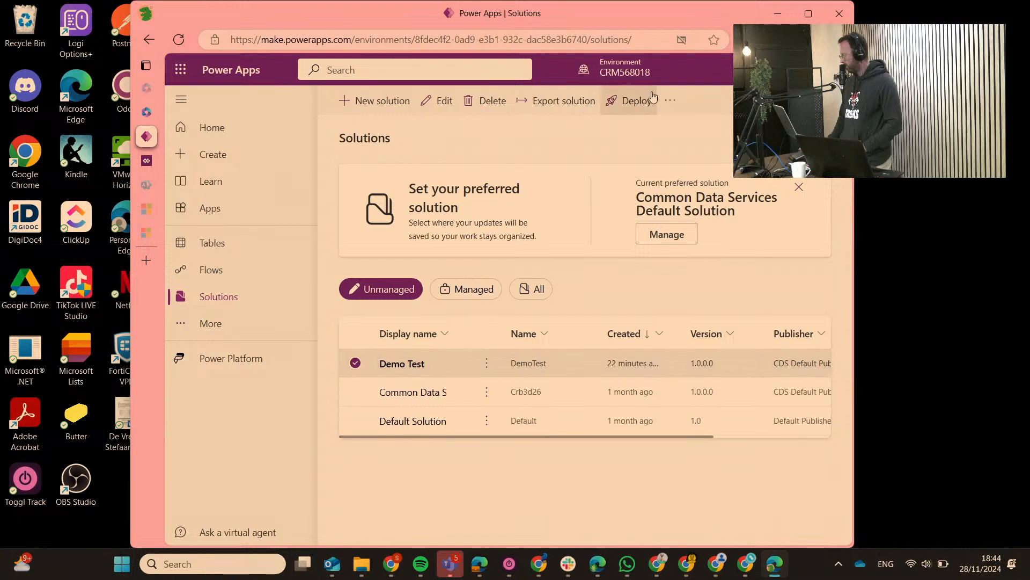
left_click(669, 100)
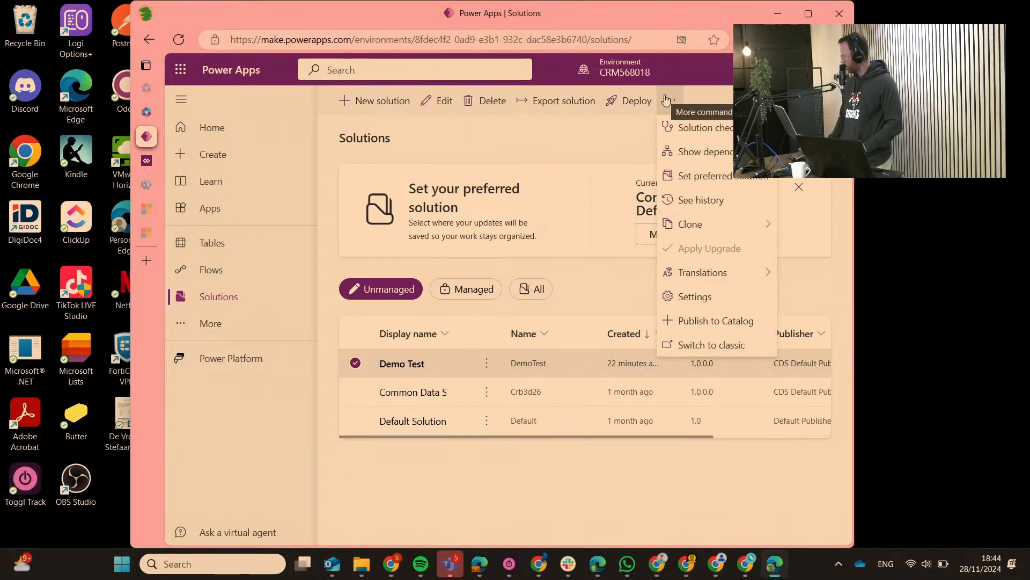
mouse_move(698, 127)
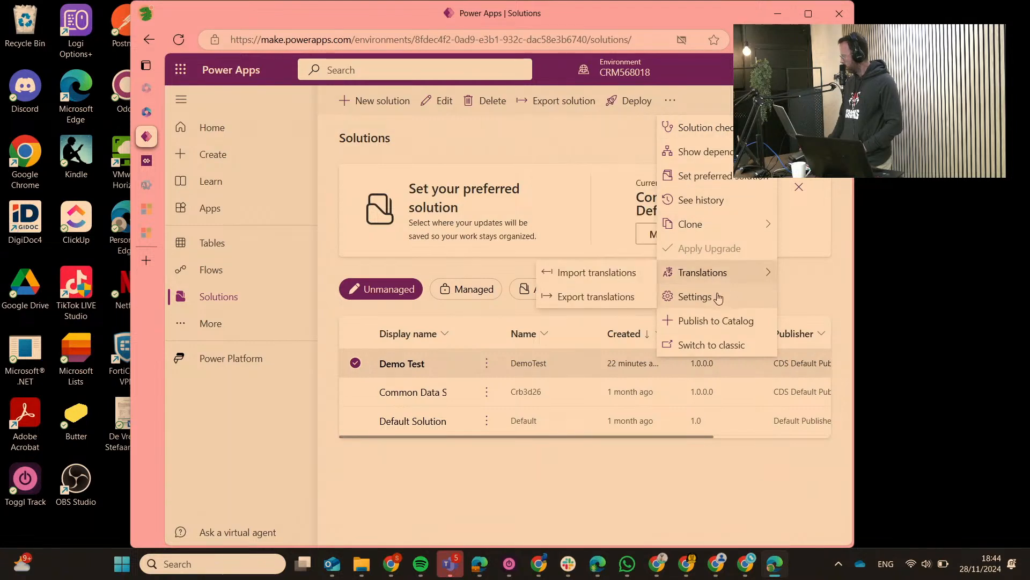
left_click(527, 162)
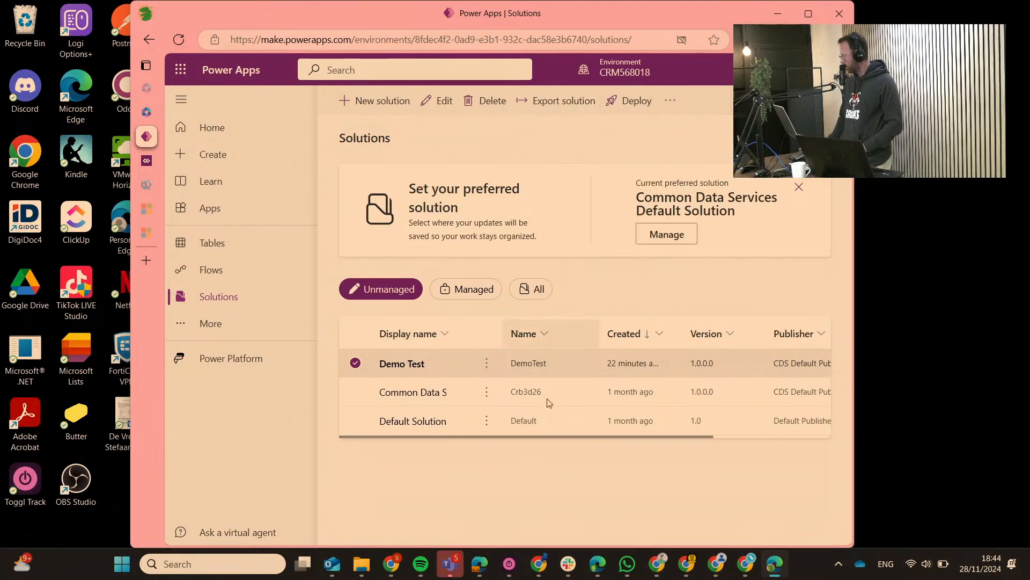
- Open the Demo Test solution and publish all customizations
left_click(403, 365)
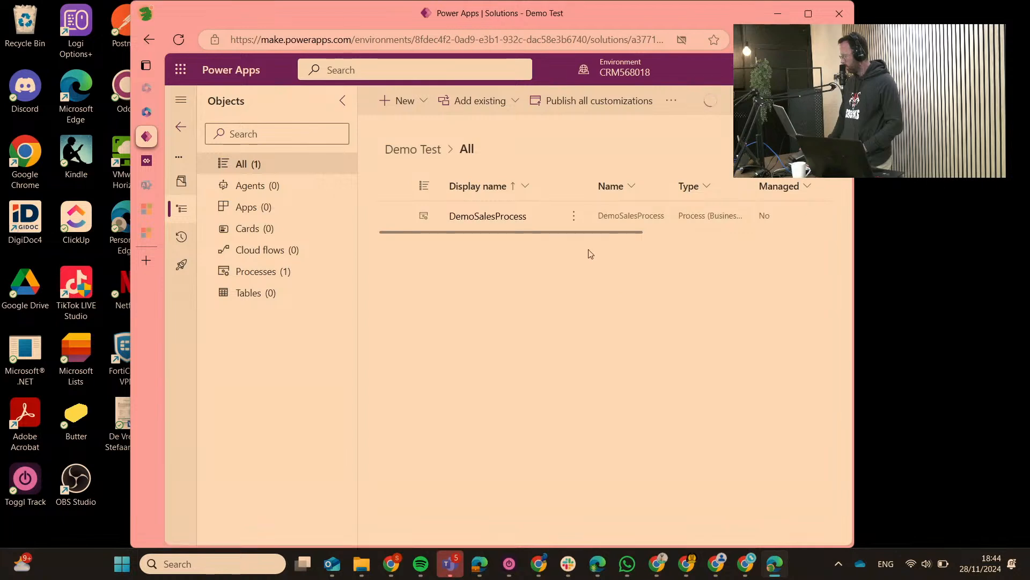
left_click(611, 101)
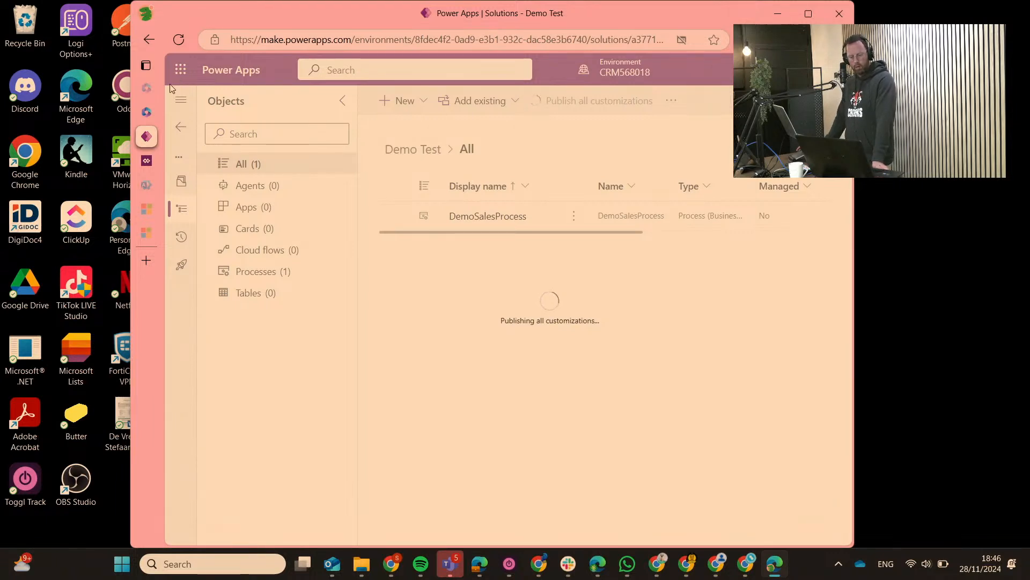
- Switch to Sales Hub, reload the My Open Leads list, and open its first lead
mouse_move(160, 88)
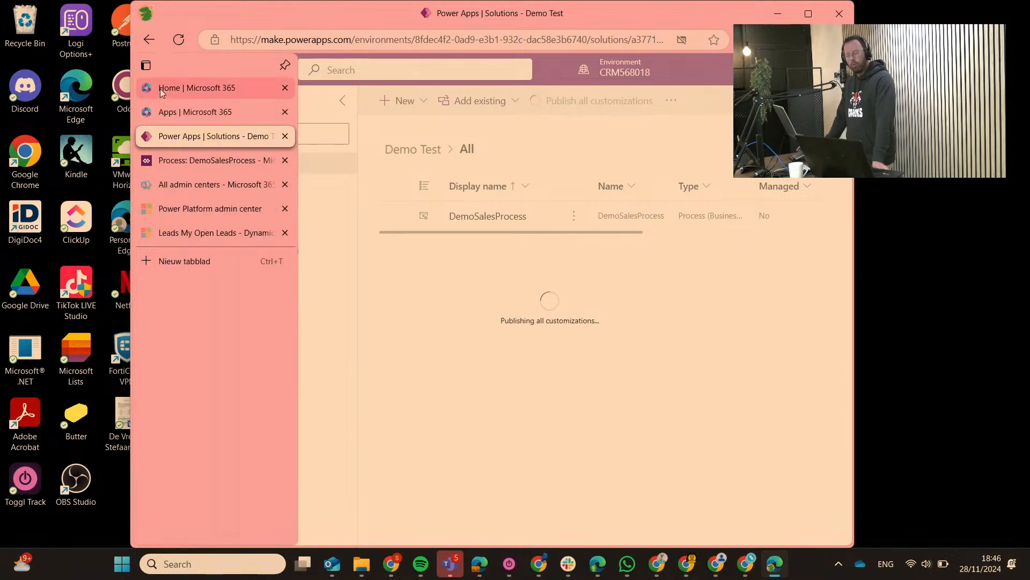
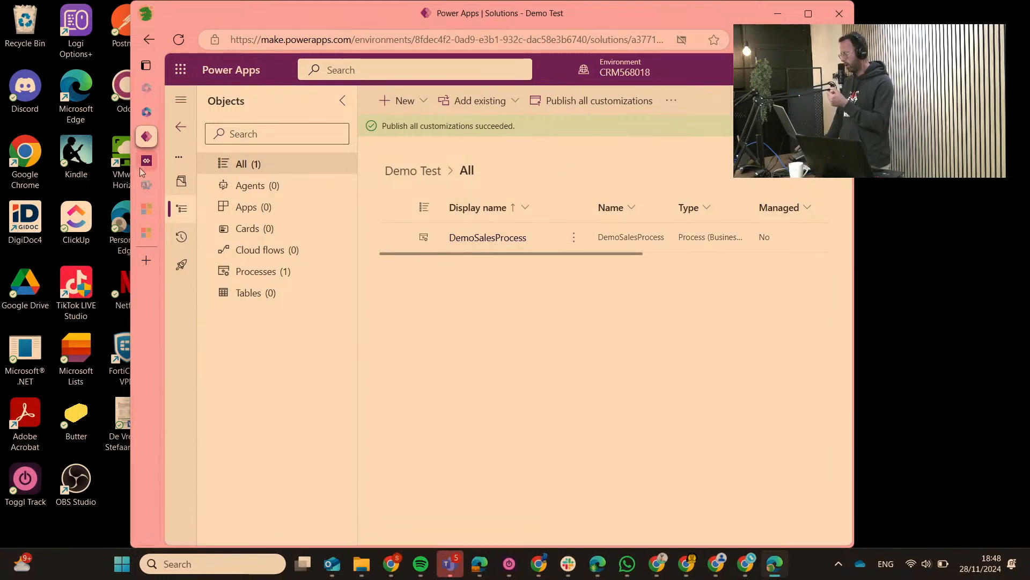
mouse_move(143, 166)
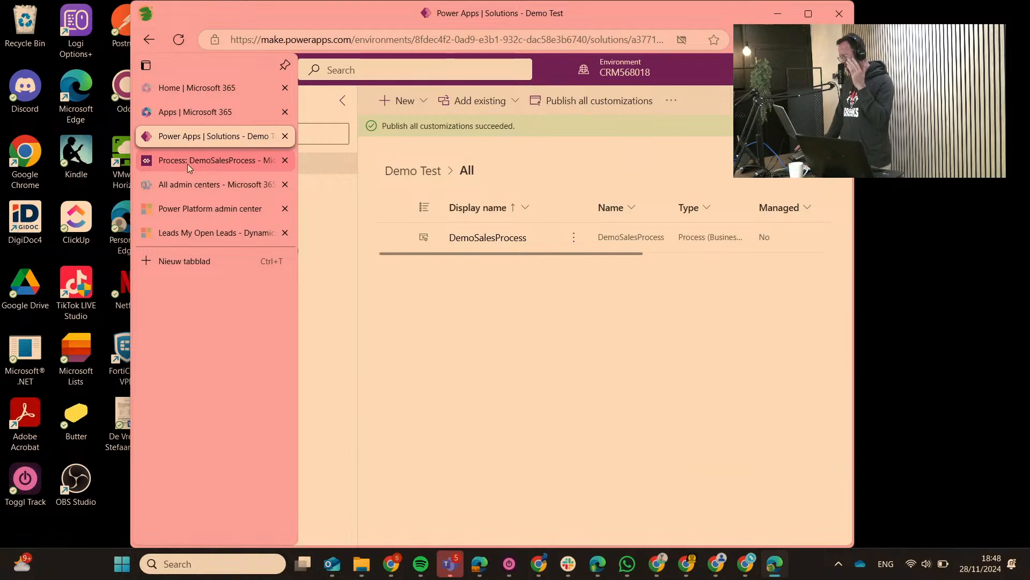
left_click(215, 161)
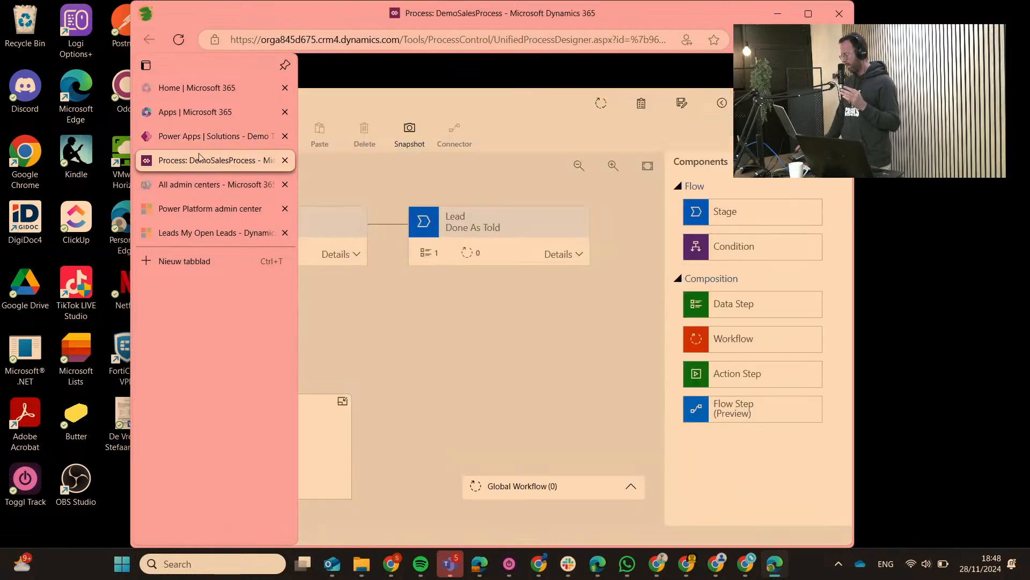
left_click(202, 137)
left_click(199, 232)
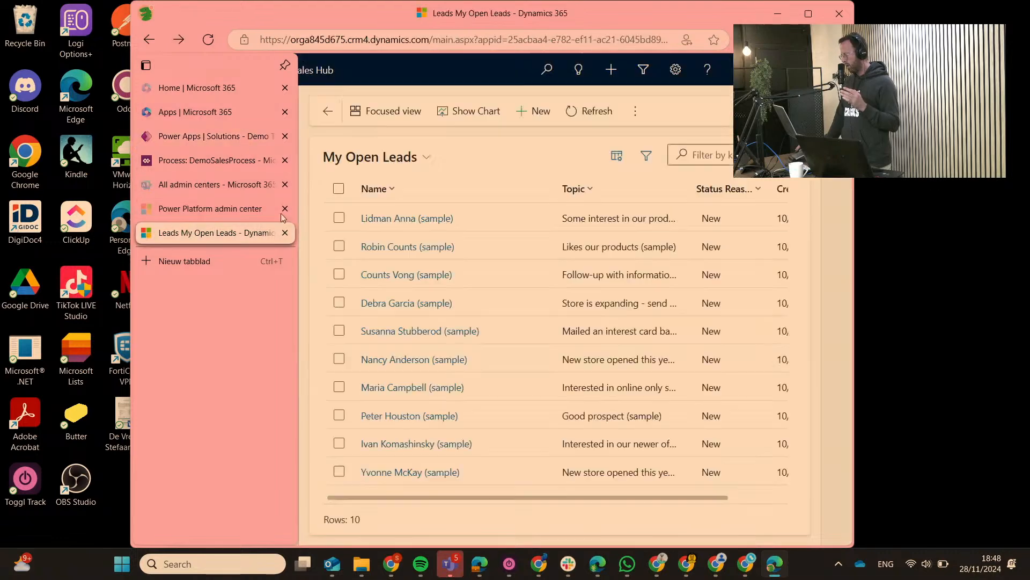
left_click(207, 41)
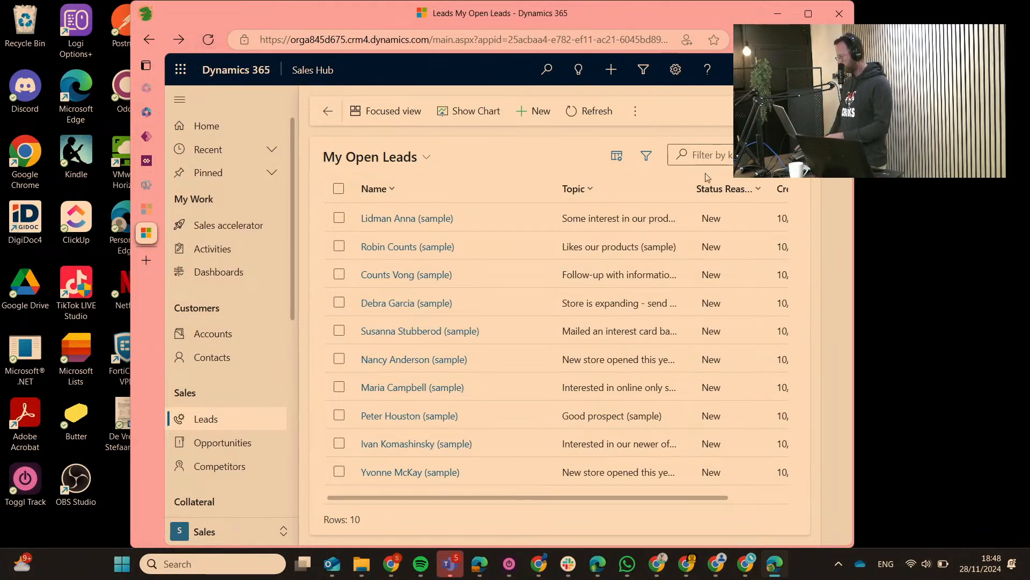
left_click(399, 218)
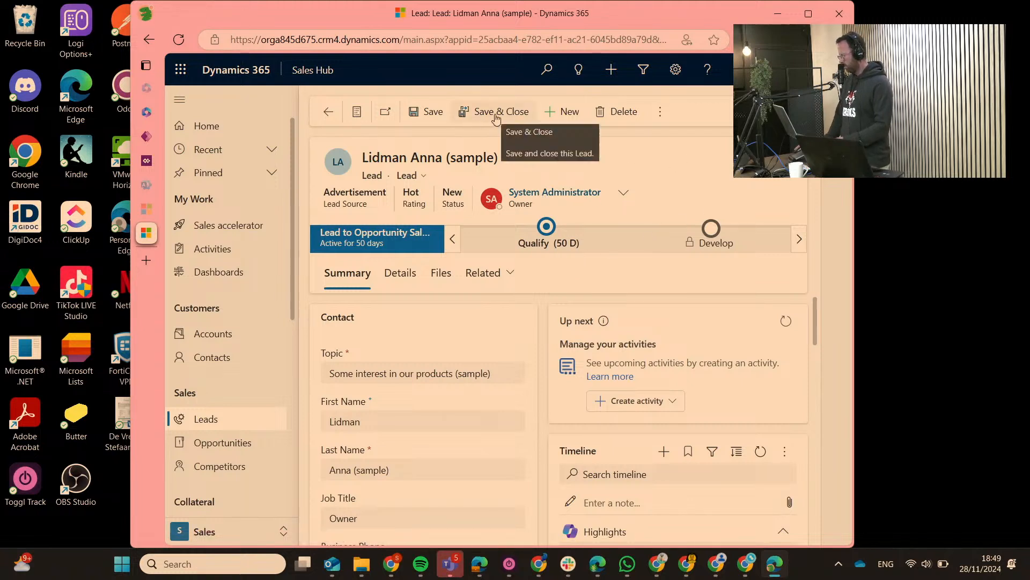
- Check which business processes the open lead can be switched to, then leave the process selection without changing it
left_click(659, 111)
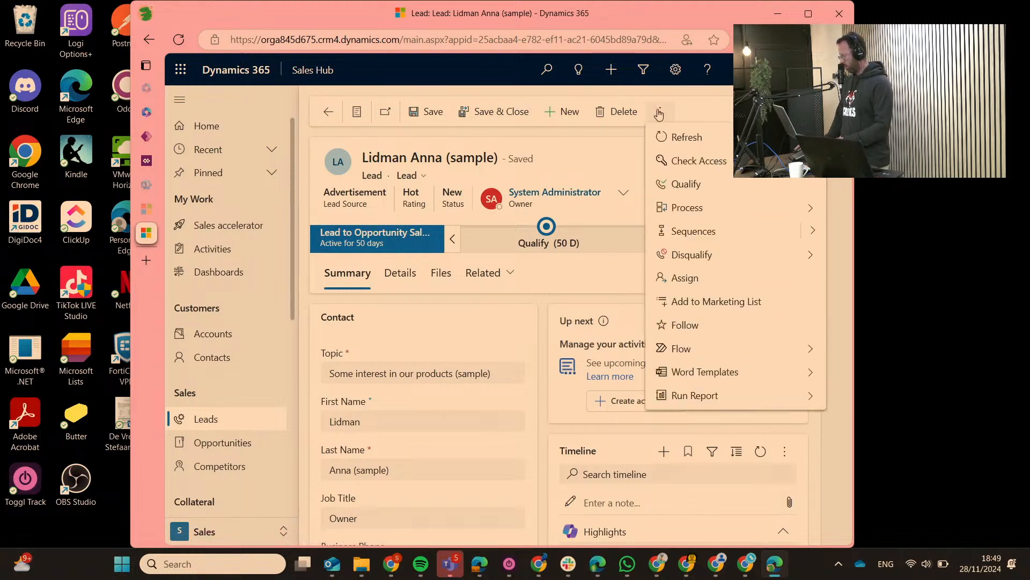
left_click(703, 210)
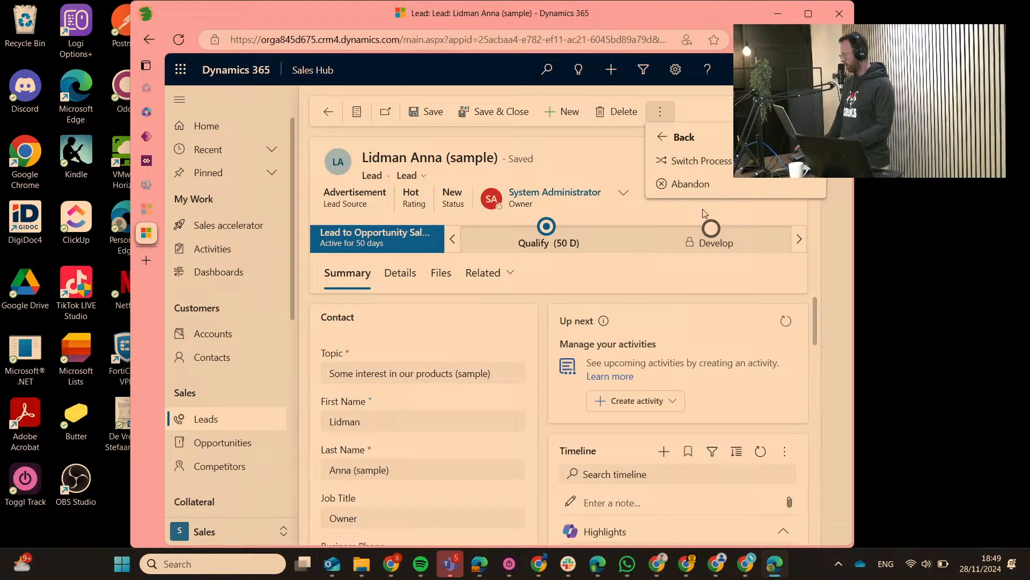
left_click(701, 162)
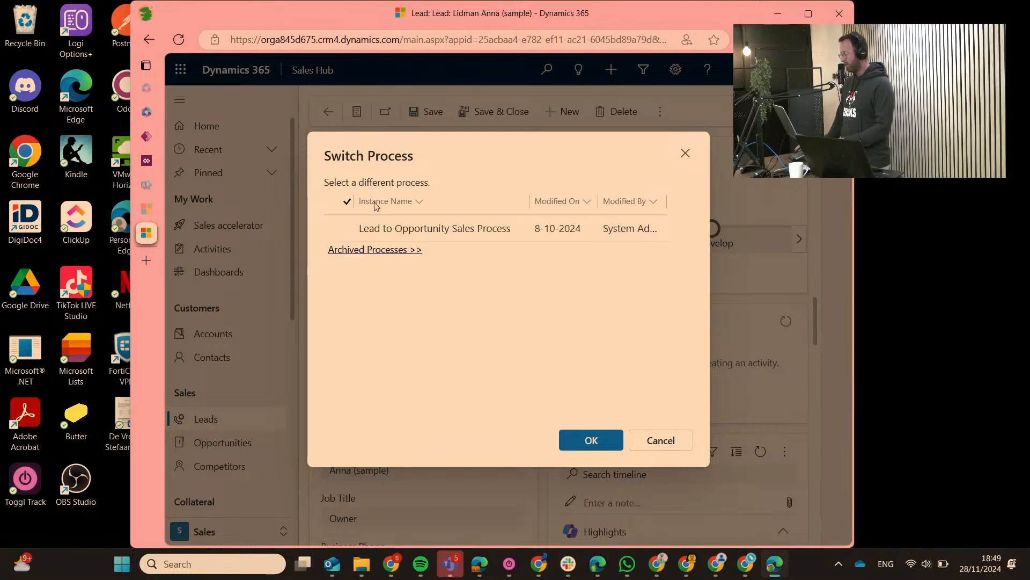
left_click(650, 441)
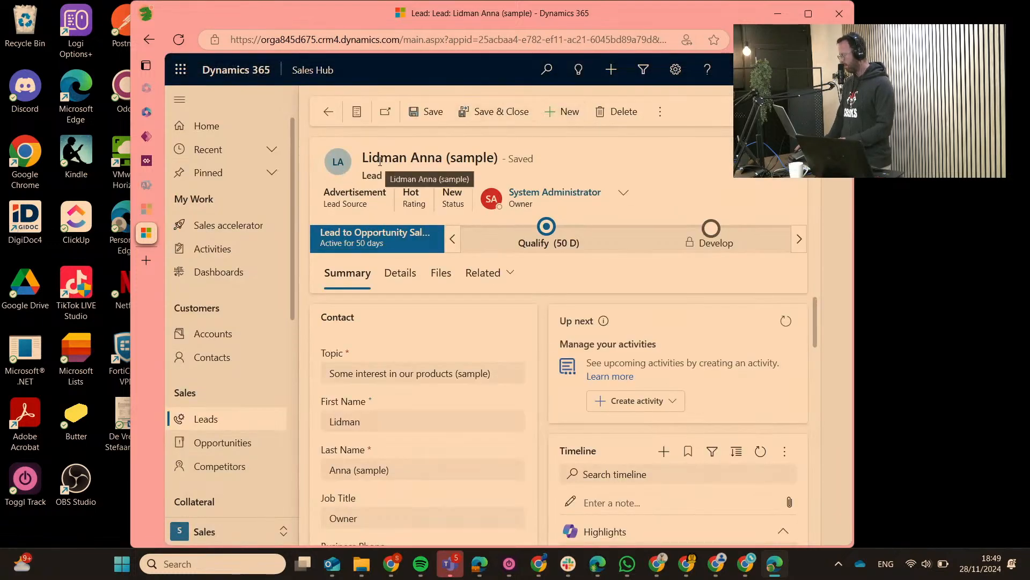
- Open the Sales Hub app in the app designer and accept assigning unique IDs to the duplicate navigation items
left_click(323, 72)
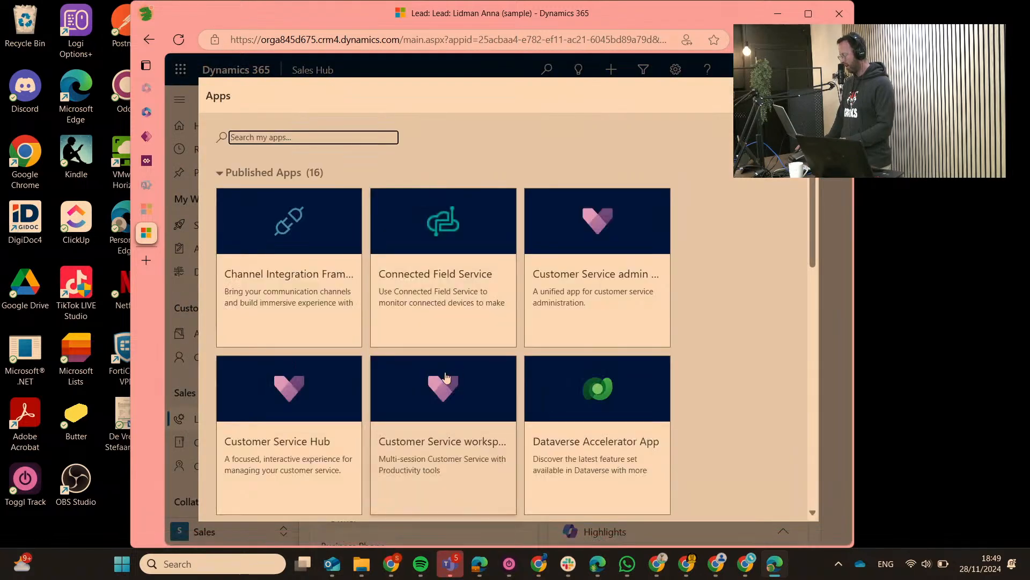
scroll(314, 347, "down", 10)
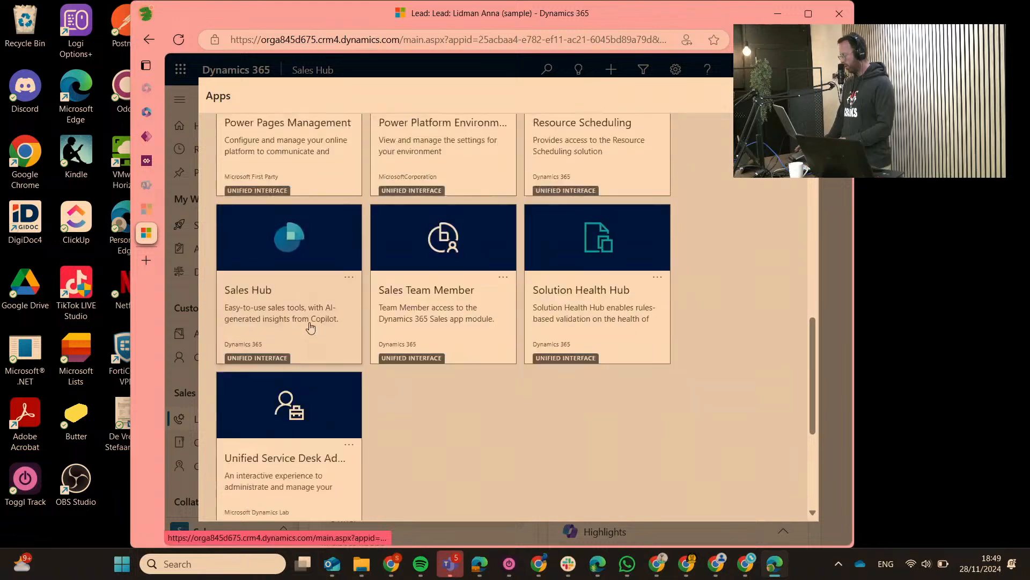
scroll(303, 304, "up", 5)
left_click(349, 396)
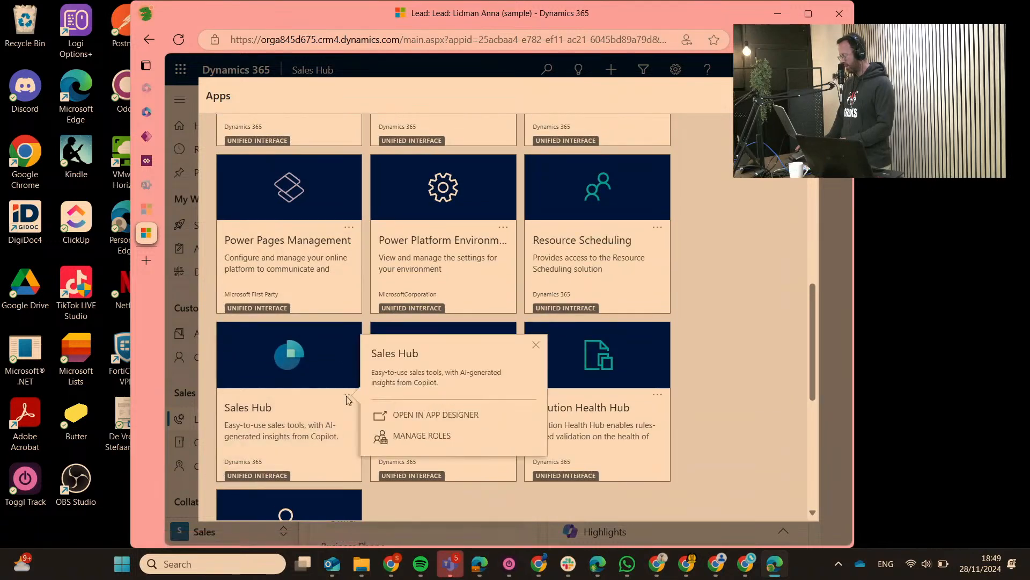
left_click(425, 417)
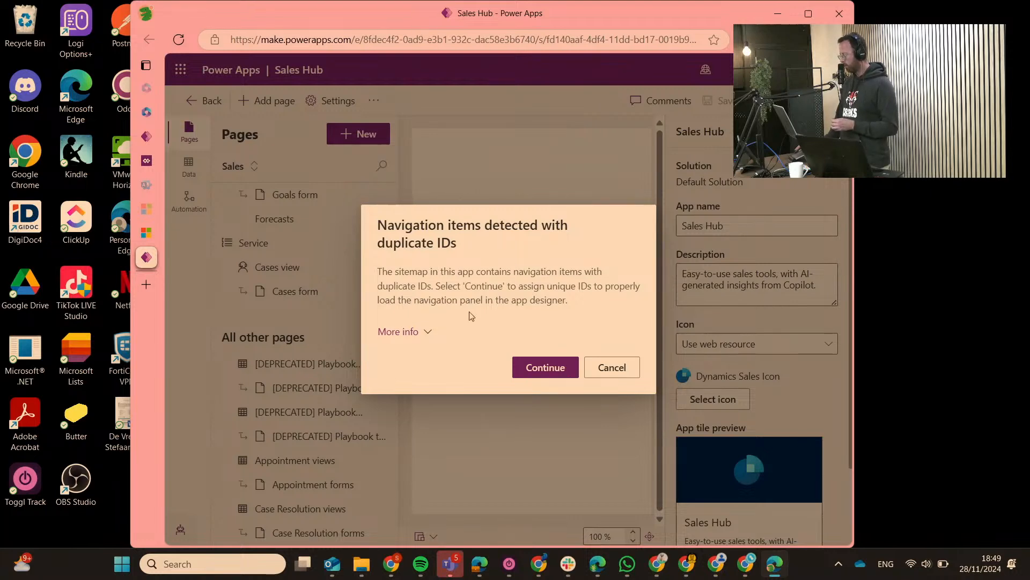
left_click(544, 369)
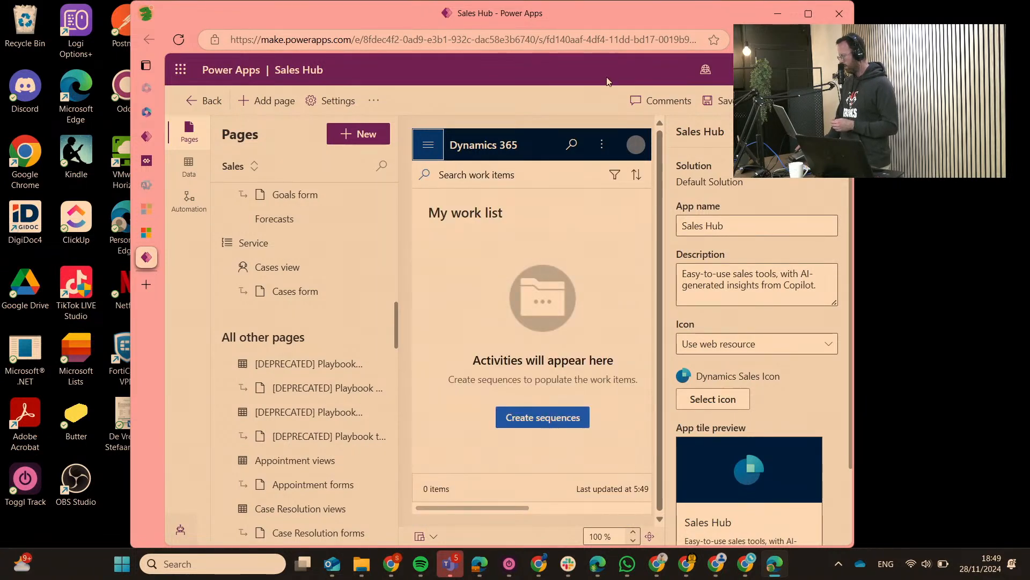
- Examine the Sales Hub app's navigation, its other pages, and its data tables in the app designer
scroll(310, 287, "up", 15)
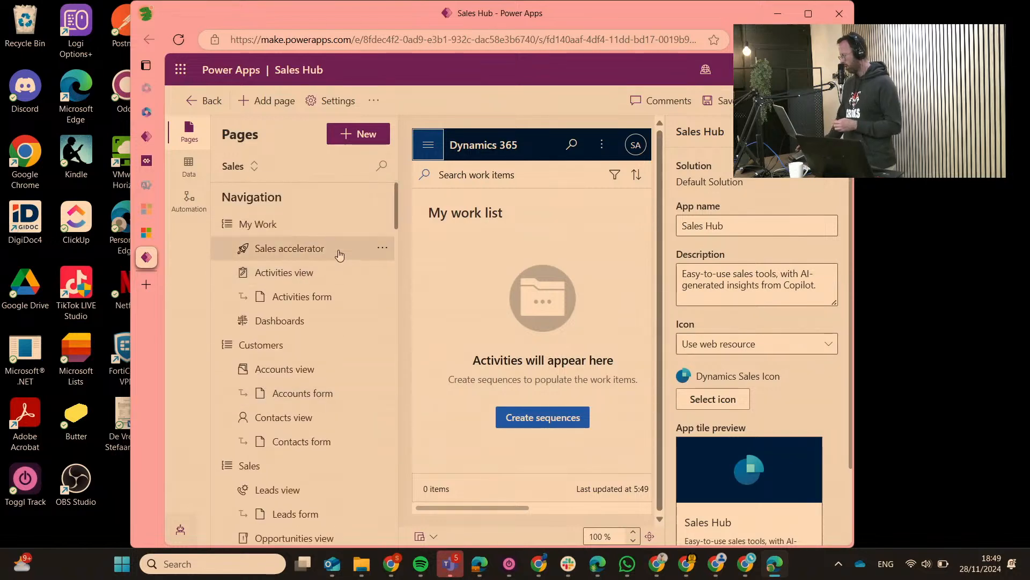
scroll(328, 263, "down", 5)
scroll(329, 263, "down", 12)
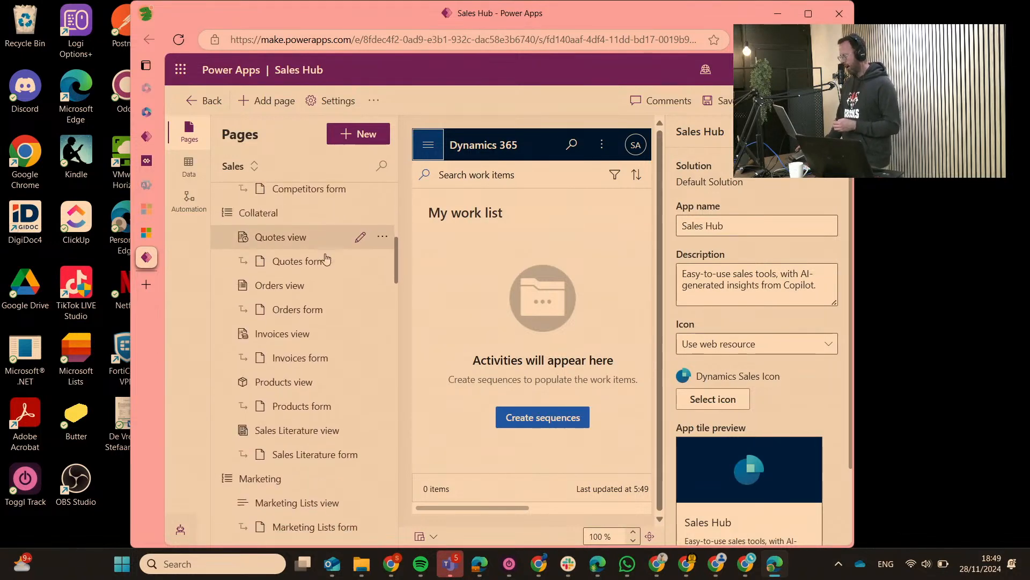
scroll(323, 253, "down", 8)
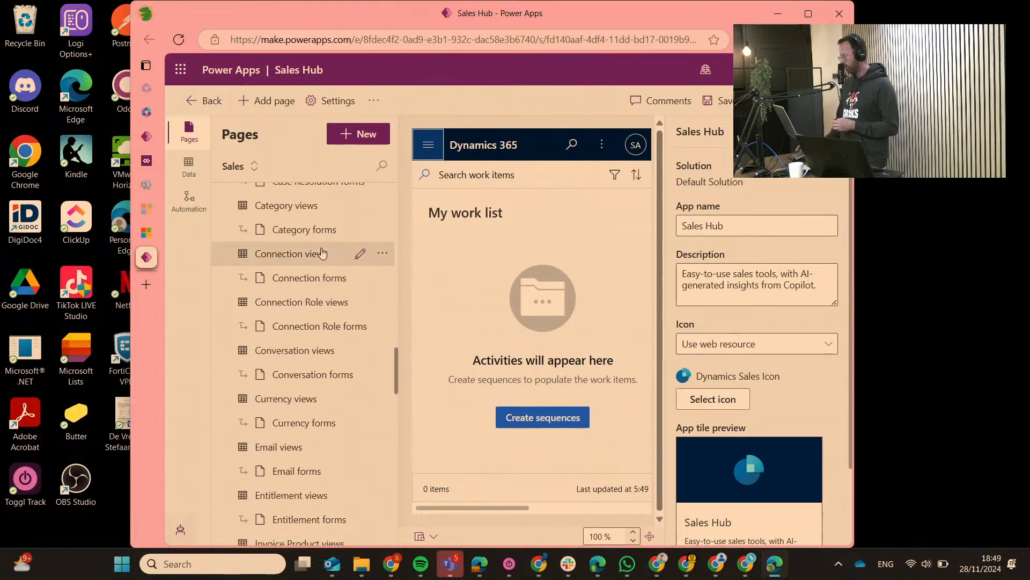
scroll(299, 358, "down", 10)
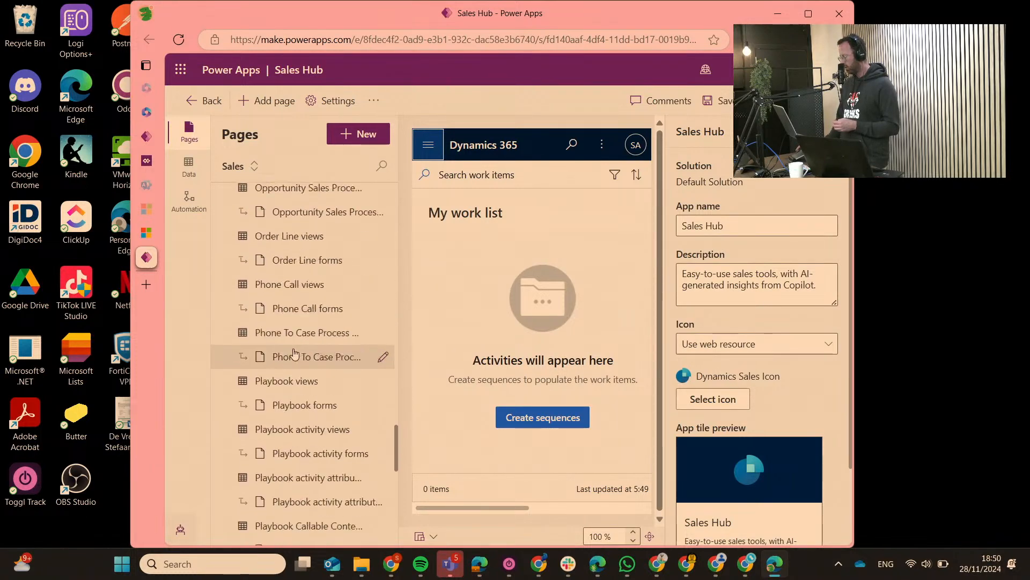
scroll(295, 355, "up", 20)
scroll(293, 350, "up", 5)
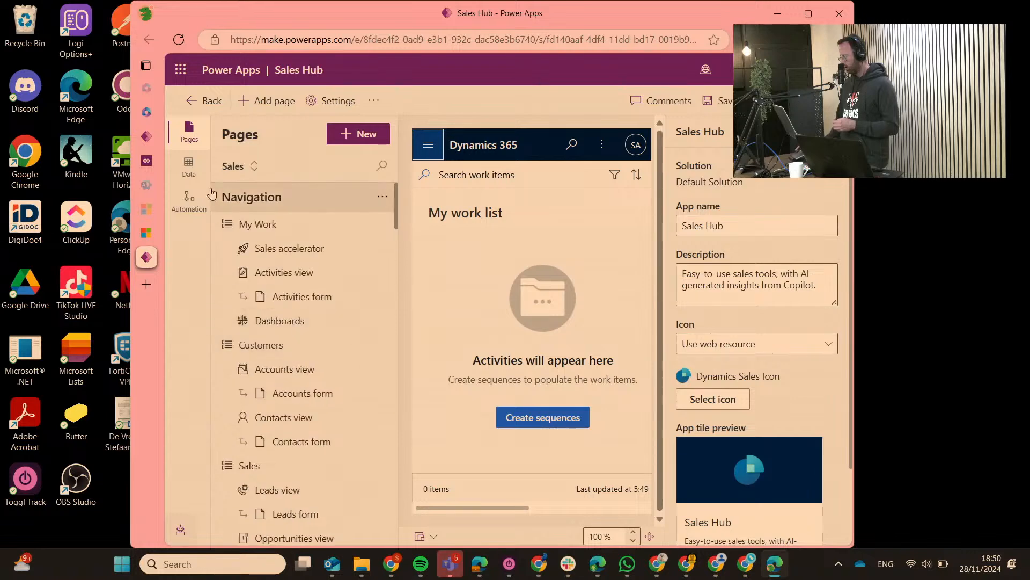
left_click(189, 167)
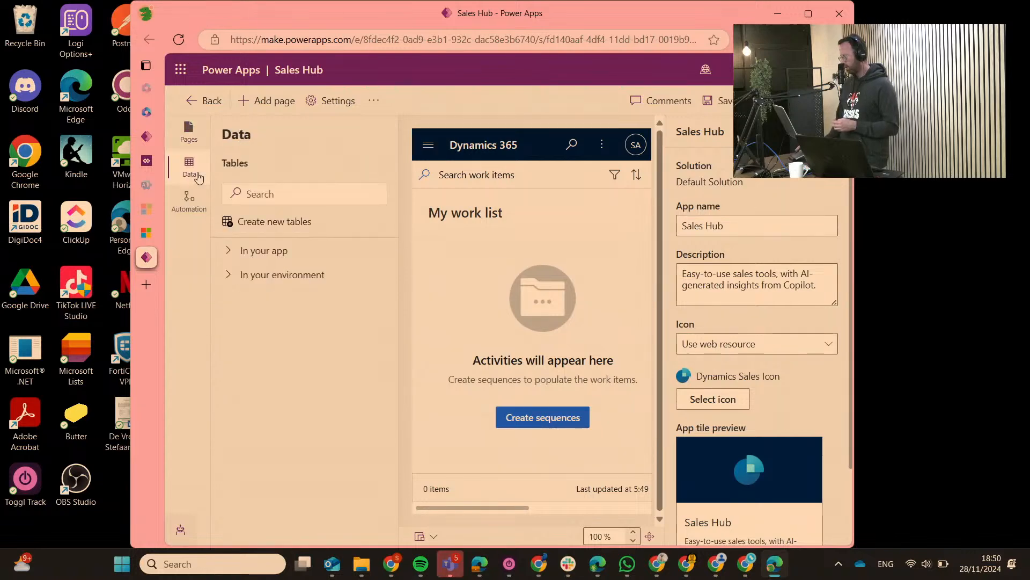
- Add the DemoSalesProcess business process flow to the Sales Hub app from the flows not in this app
left_click(189, 201)
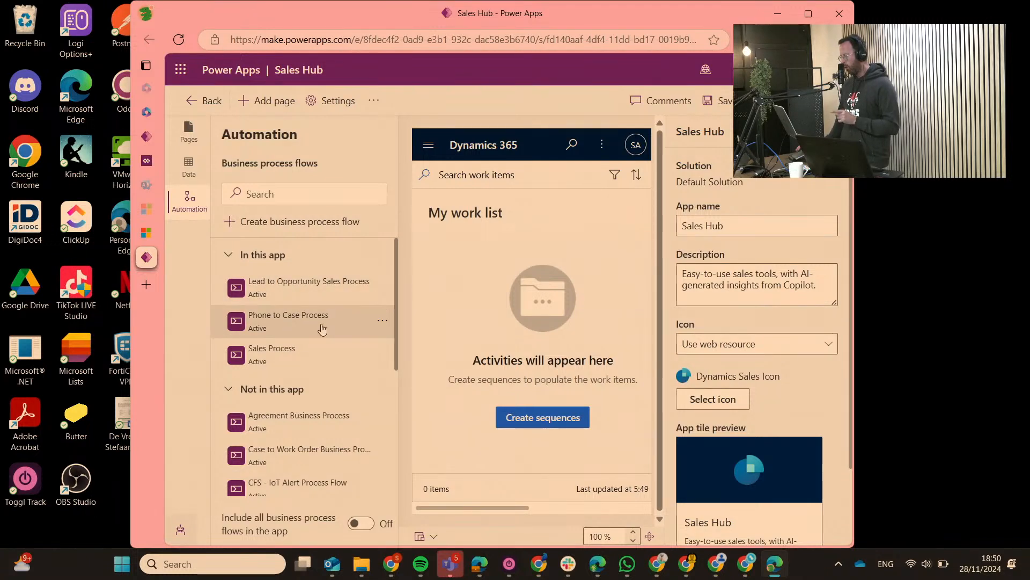
scroll(320, 353, "down", 2)
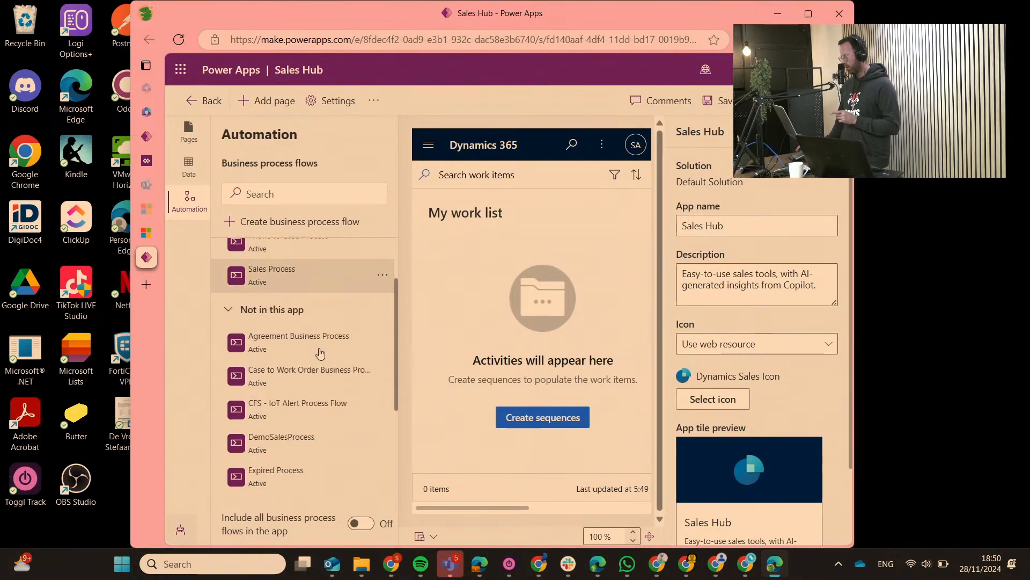
scroll(320, 352, "down", 2)
scroll(309, 332, "up", 3)
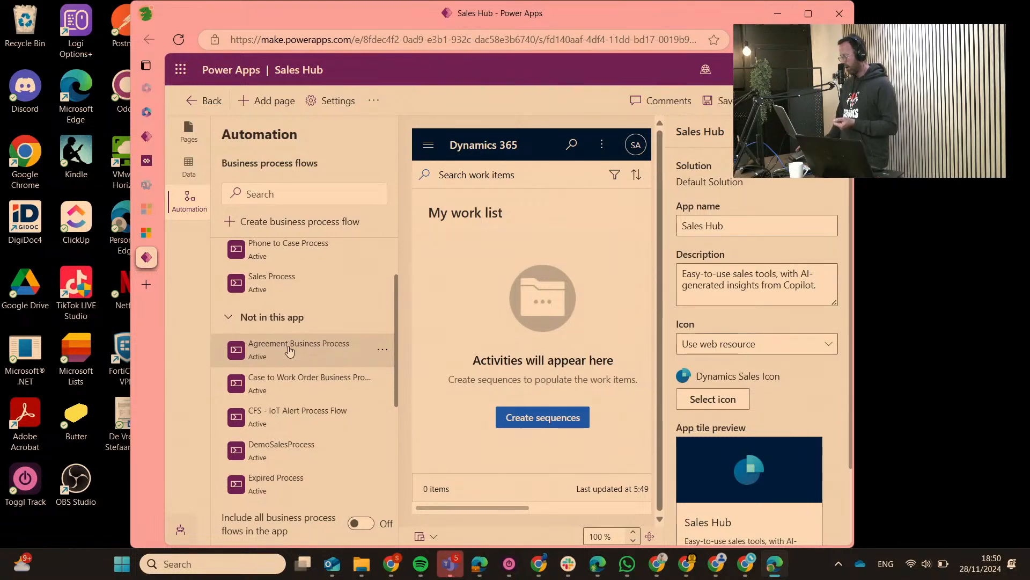
scroll(294, 376, "down", 1)
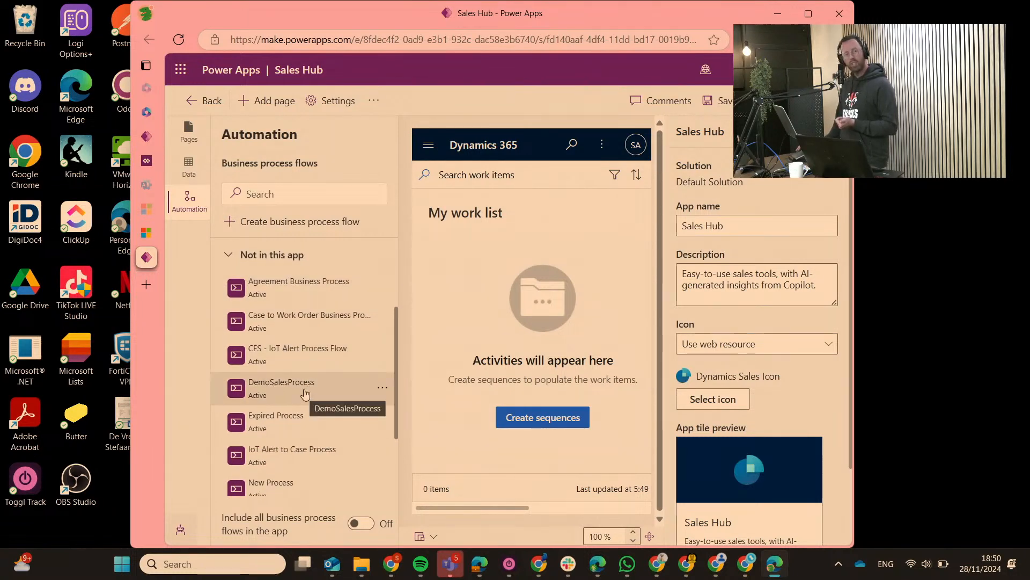
left_click(380, 387)
left_click(409, 414)
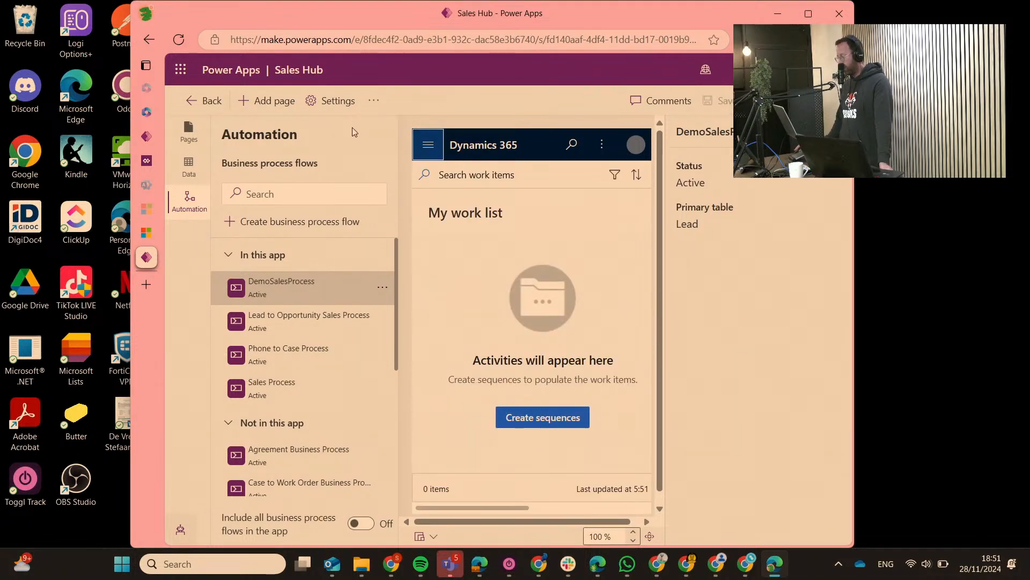
- Return to the open lead in Sales Hub and switch its process to DemoSalesProcess
left_click(146, 234)
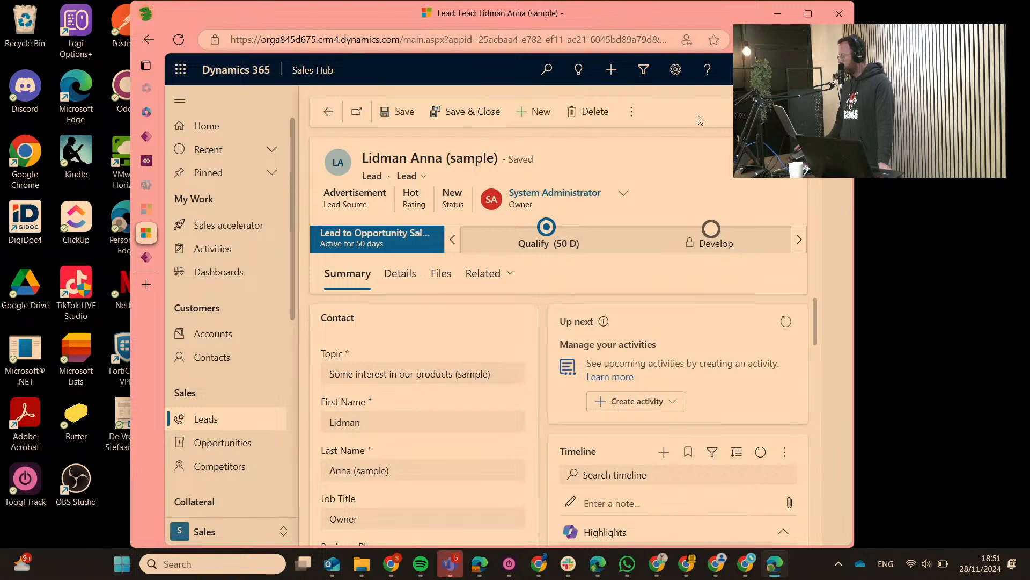
left_click(632, 112)
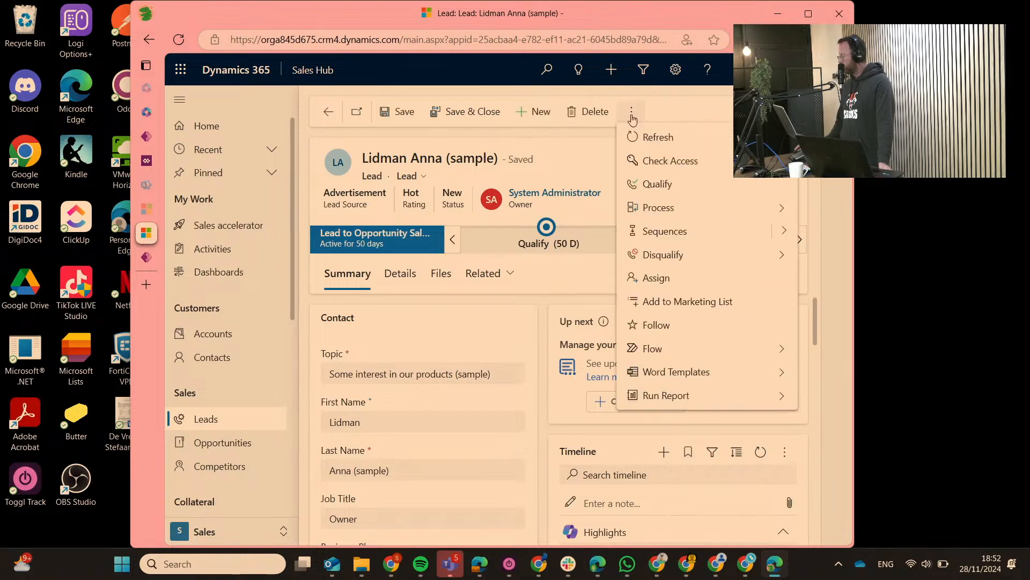
left_click(663, 208)
left_click(684, 161)
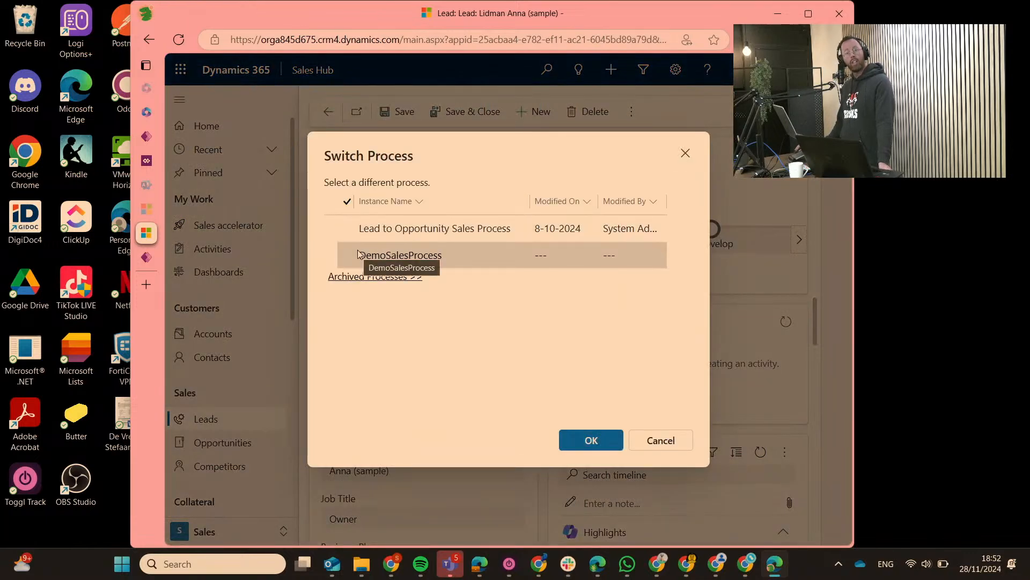
left_click(433, 258)
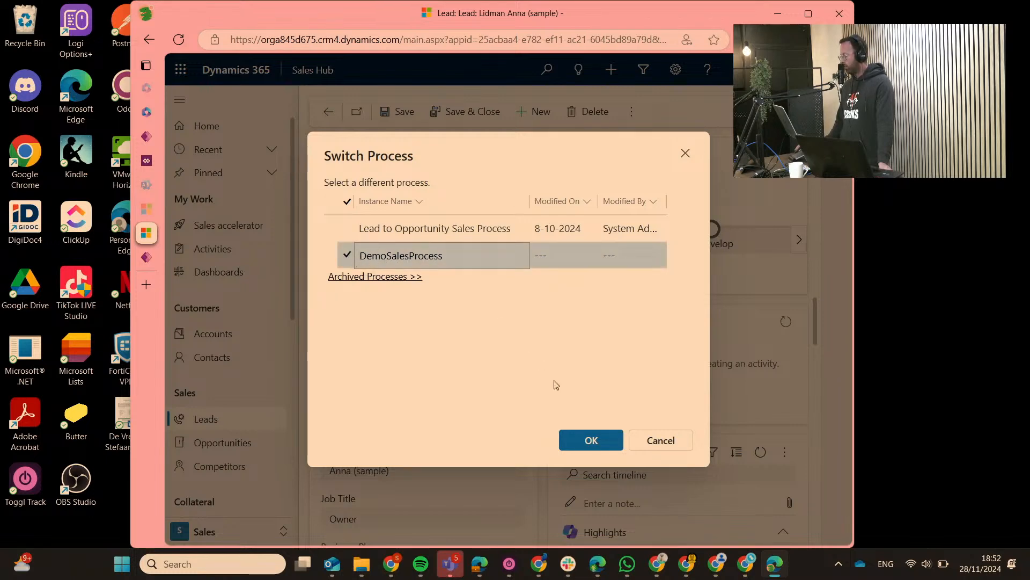
left_click(592, 441)
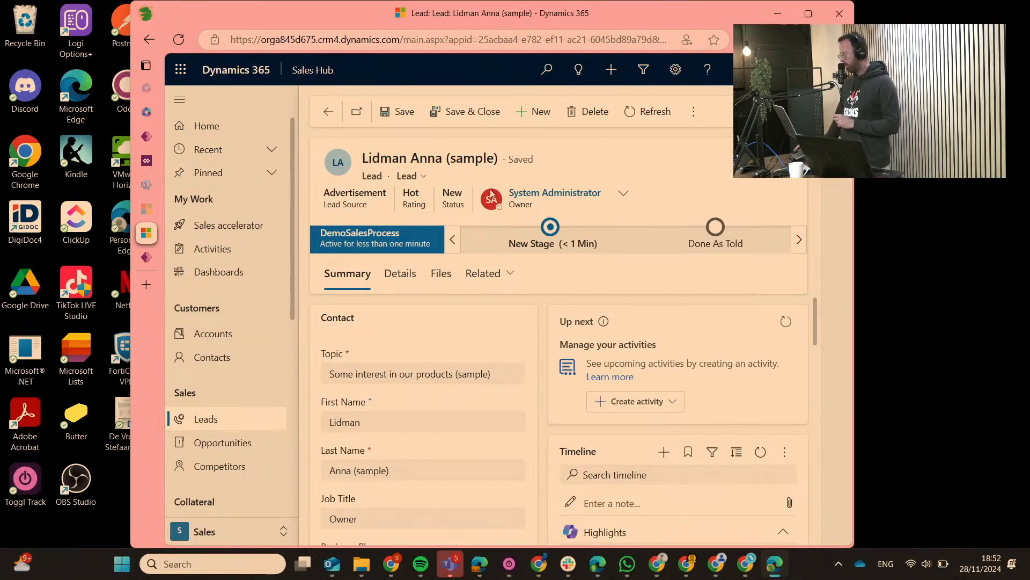
- Clear the Street 1 field in the Company section of the lead's summary
scroll(463, 343, "down", 3)
scroll(455, 363, "down", 3)
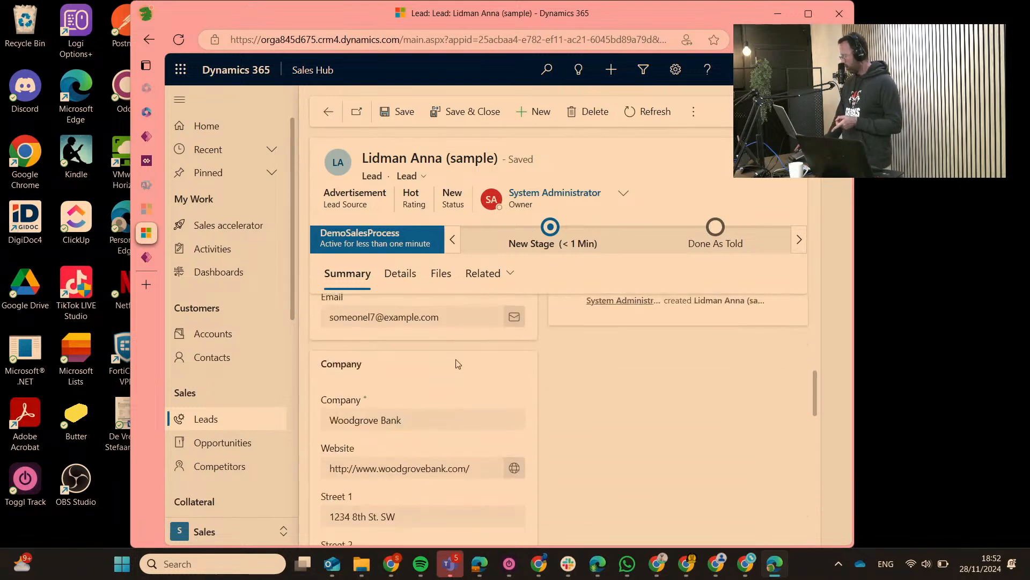
scroll(449, 363, "down", 3)
scroll(449, 368, "up", 5)
scroll(426, 390, "down", 2)
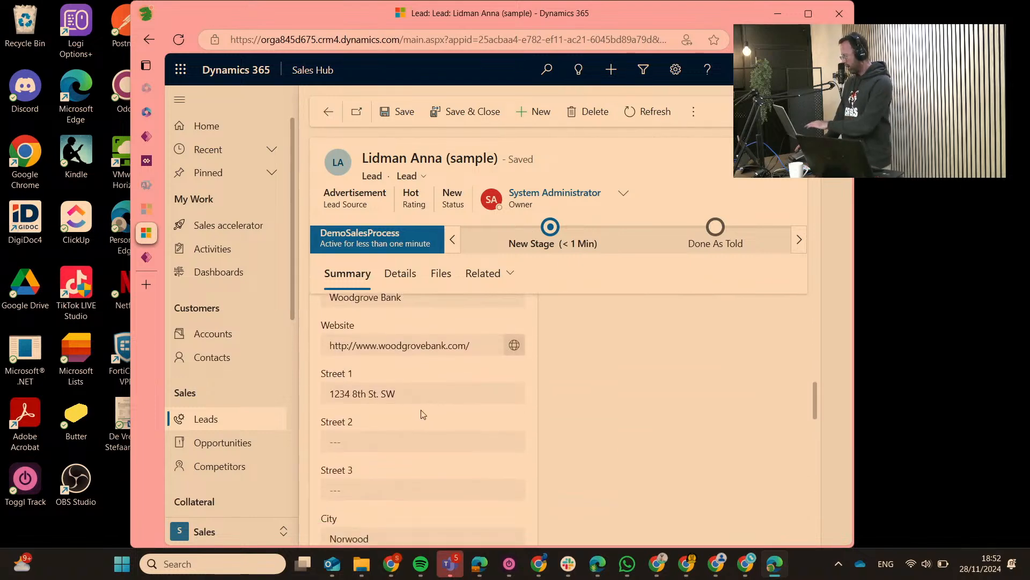
left_click_drag(418, 394, 310, 402)
key("BackSpace")
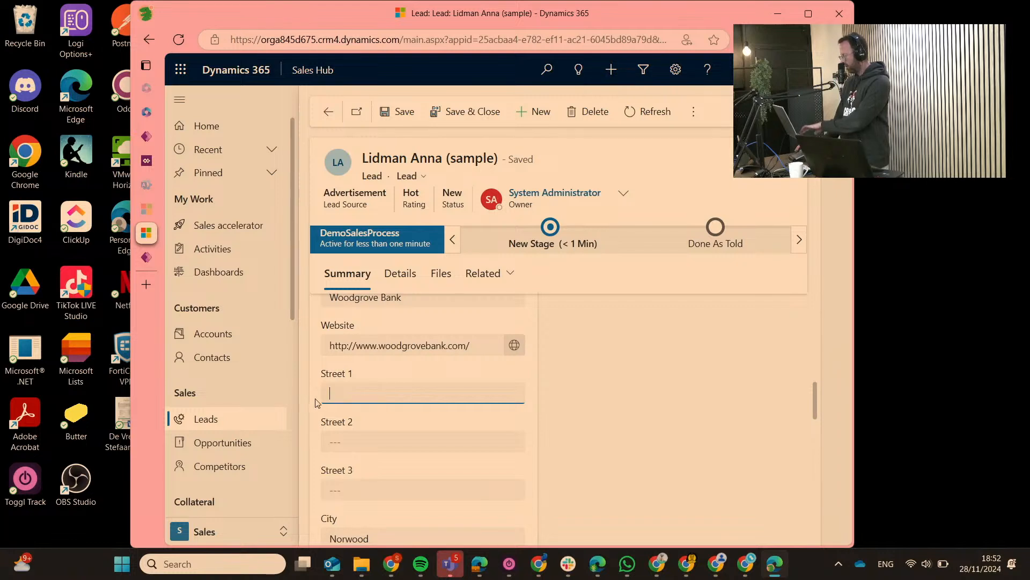
- Look through the lead's Summary and Details sections, and save the lead record
scroll(378, 384, "up", 2)
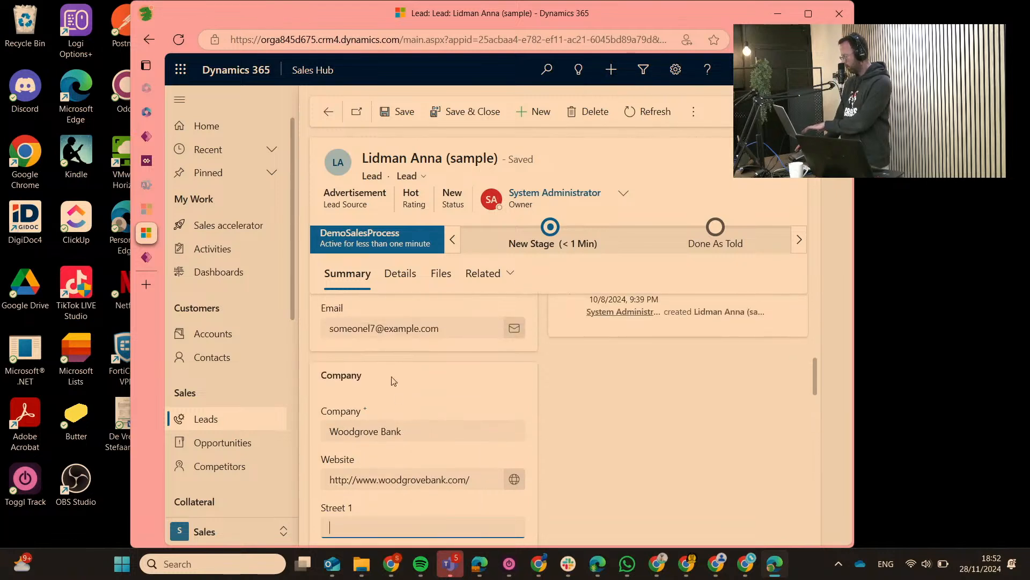
scroll(394, 381, "down", 10)
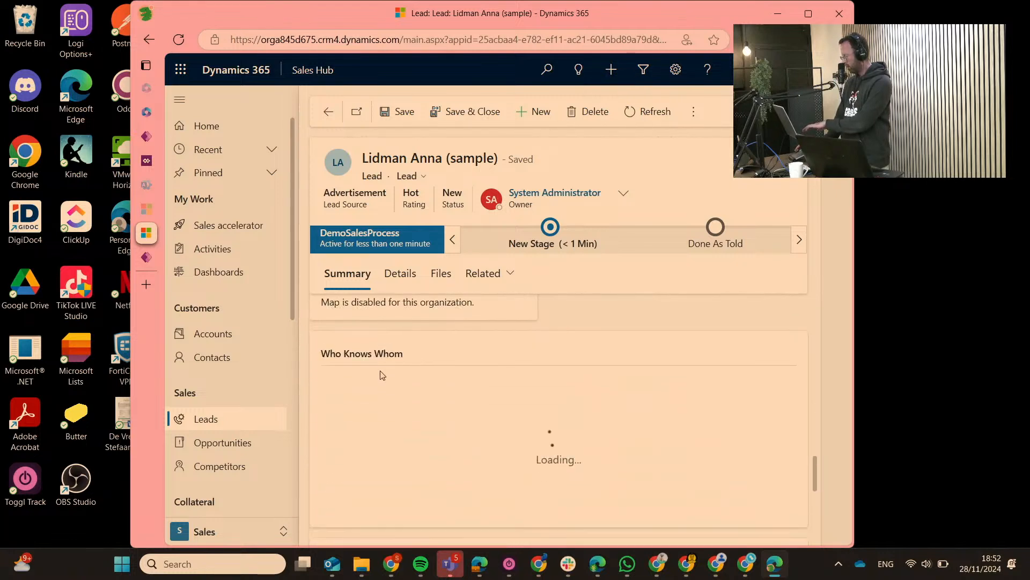
scroll(382, 374, "up", 15)
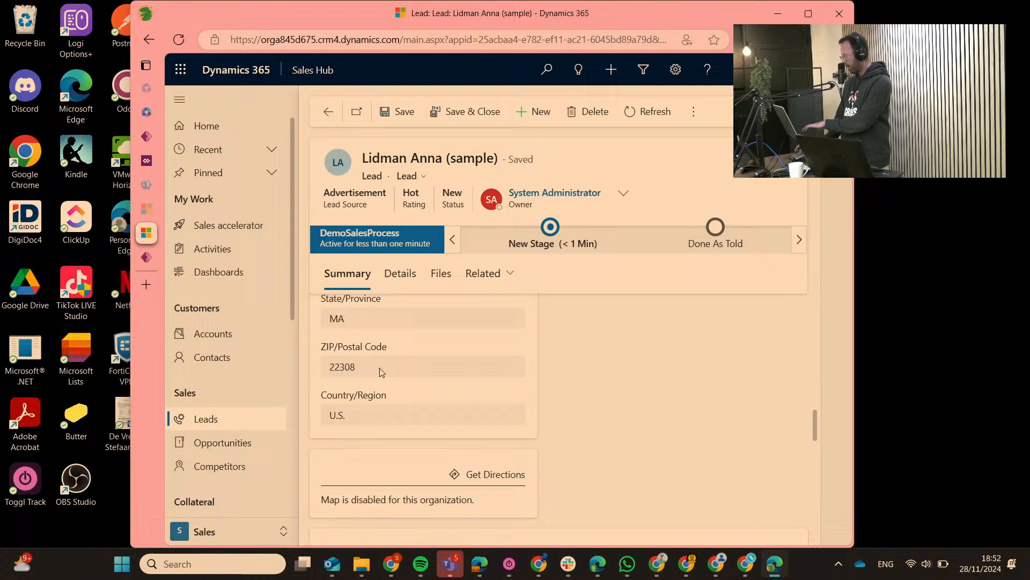
left_click(408, 279)
scroll(404, 354, "down", 5)
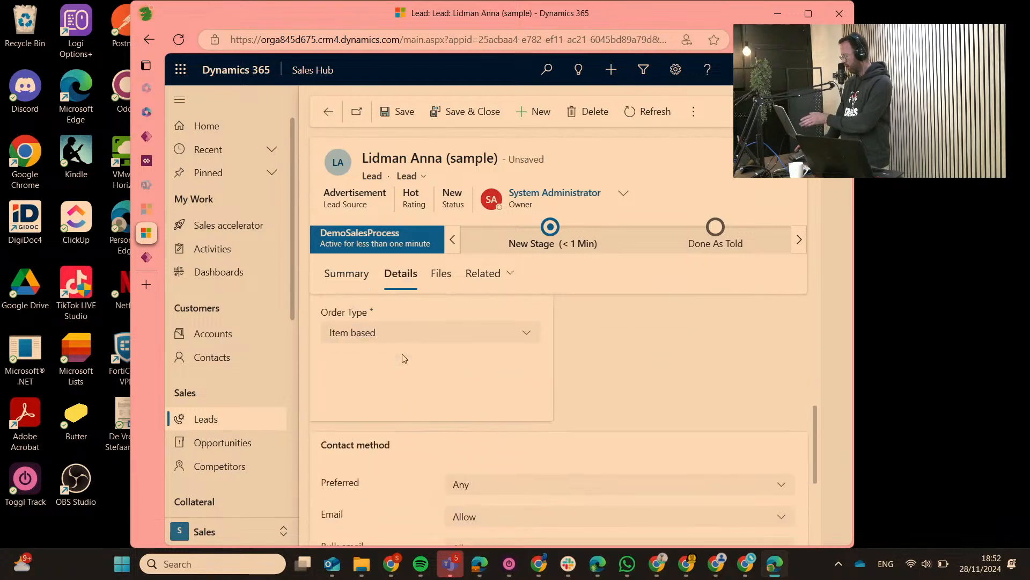
scroll(404, 358, "down", 3)
scroll(404, 358, "up", 8)
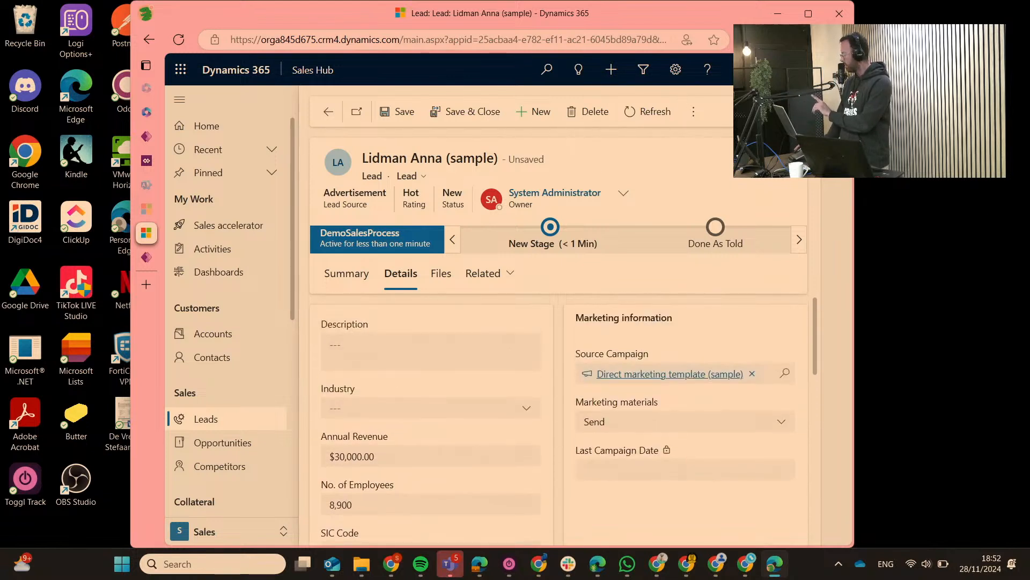
left_click(752, 39)
left_click(751, 39)
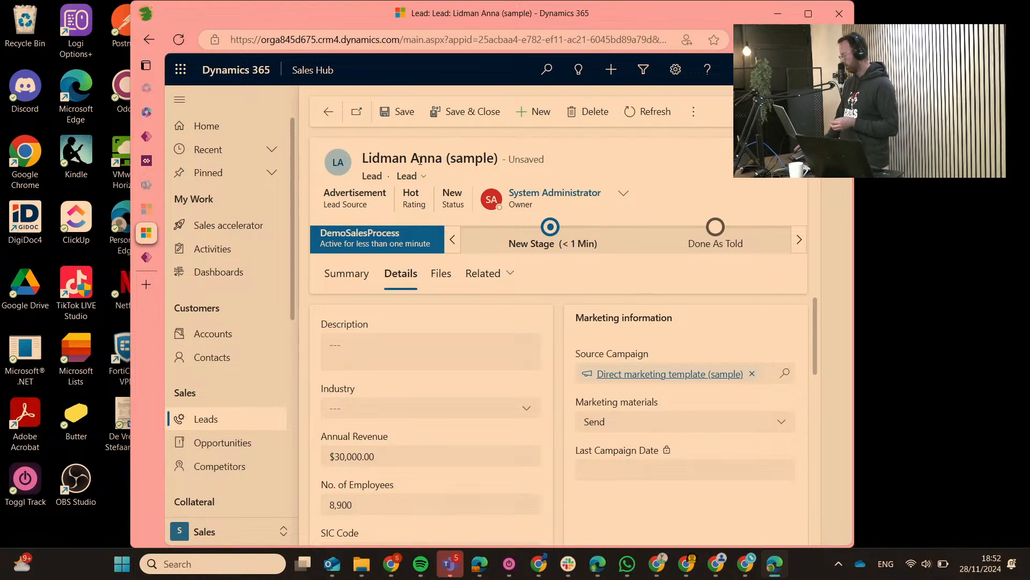
left_click(387, 113)
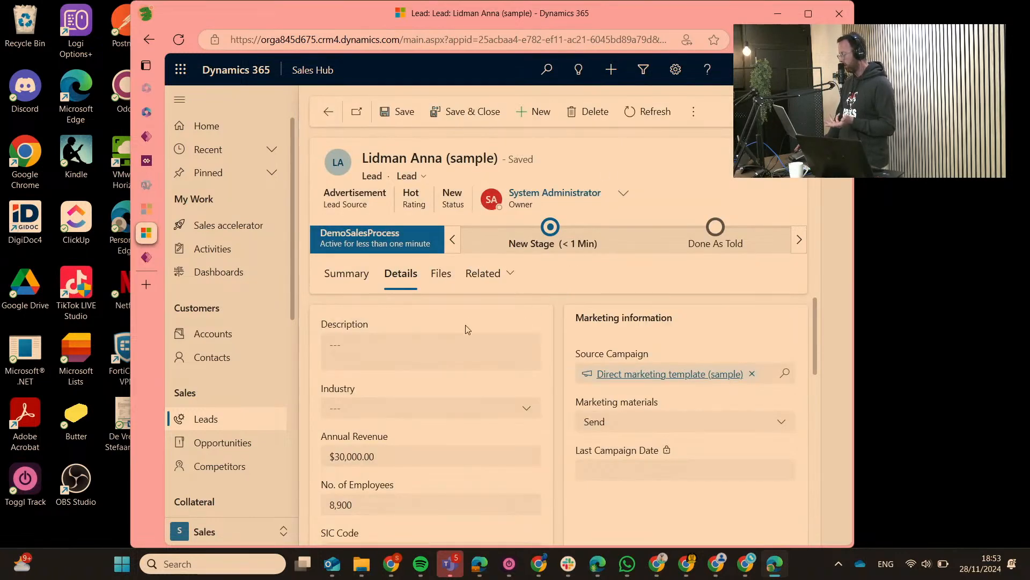
- Check the lead's cleared street field in the Summary and the City field required in the New Stage of DemoSalesProcess
left_click(347, 275)
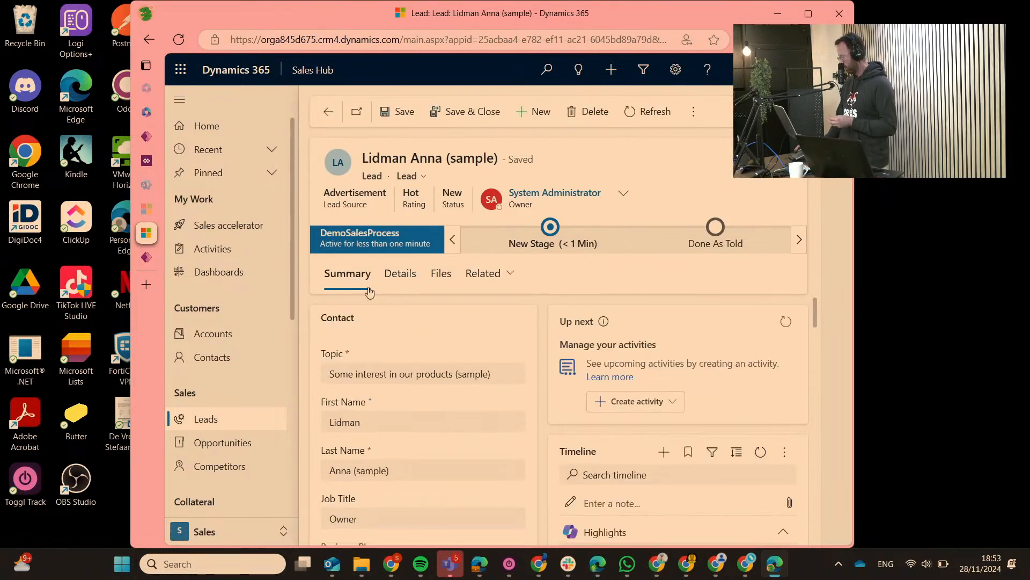
scroll(398, 357, "down", 10)
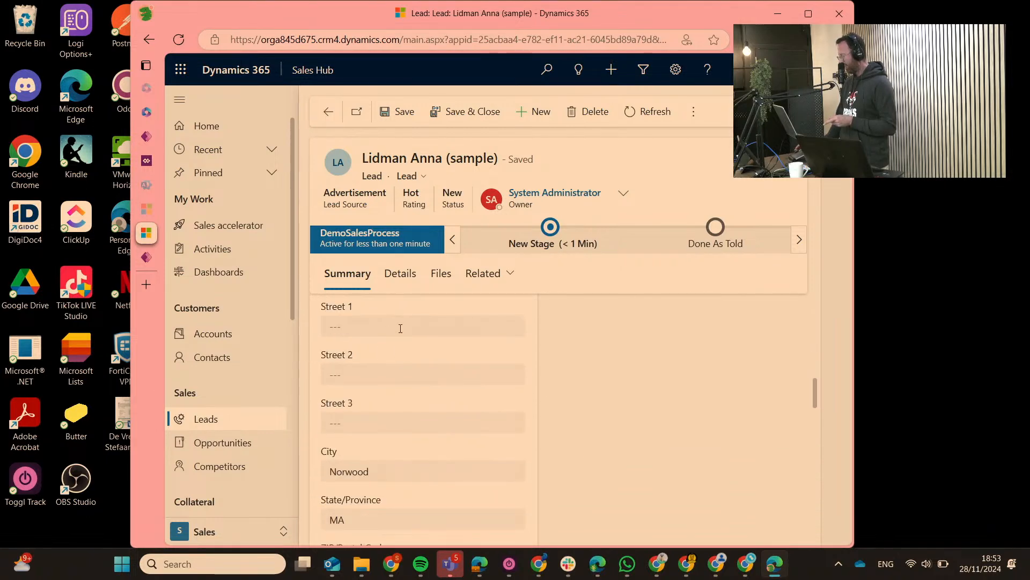
scroll(401, 328, "up", 10)
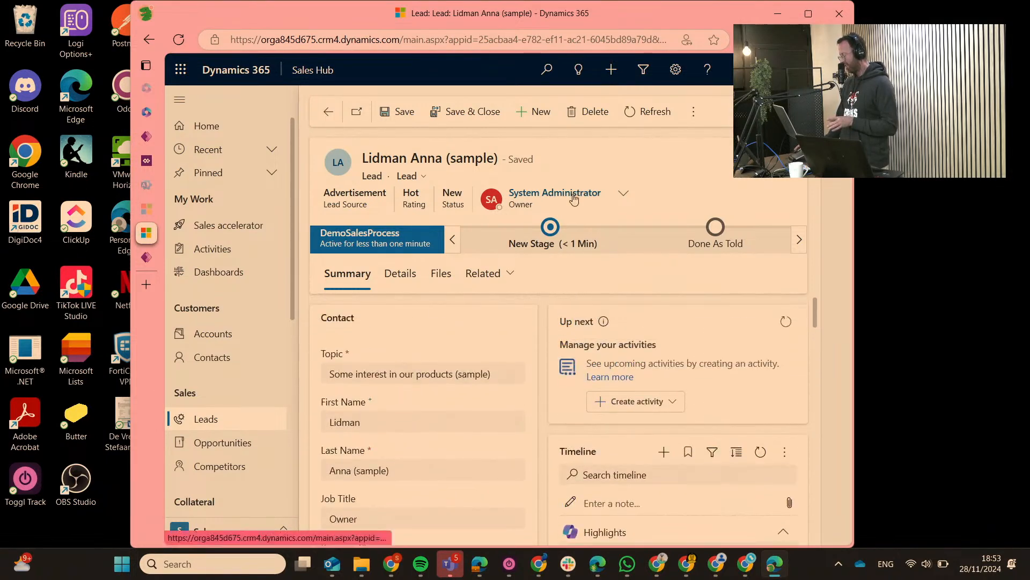
left_click(555, 244)
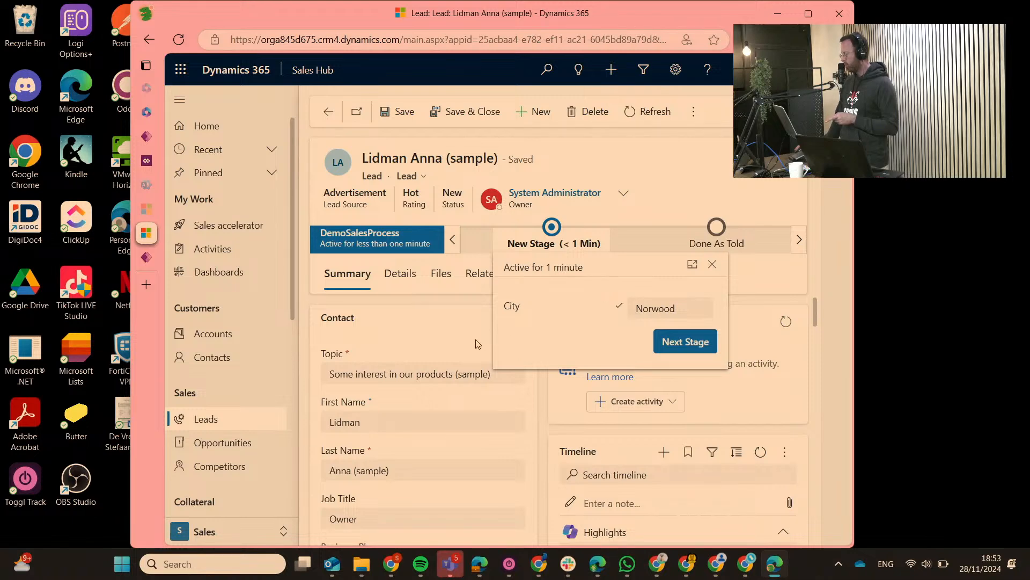
left_click(452, 341)
- Clear the City, State/Province, ZIP/Postal Code and Country/Region fields in the lead's Company section, and save the lead
scroll(423, 424, "down", 10)
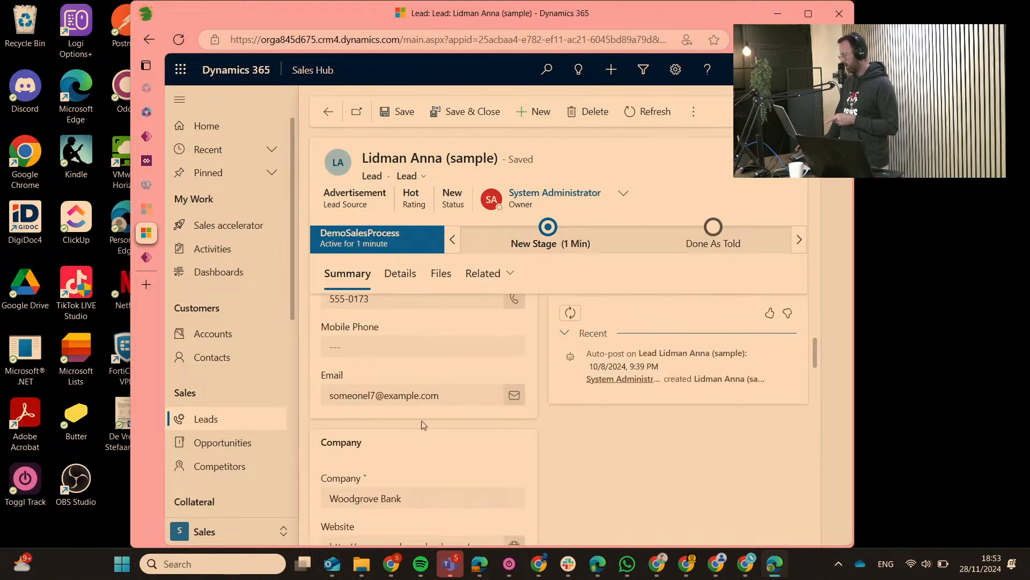
scroll(422, 424, "up", 1)
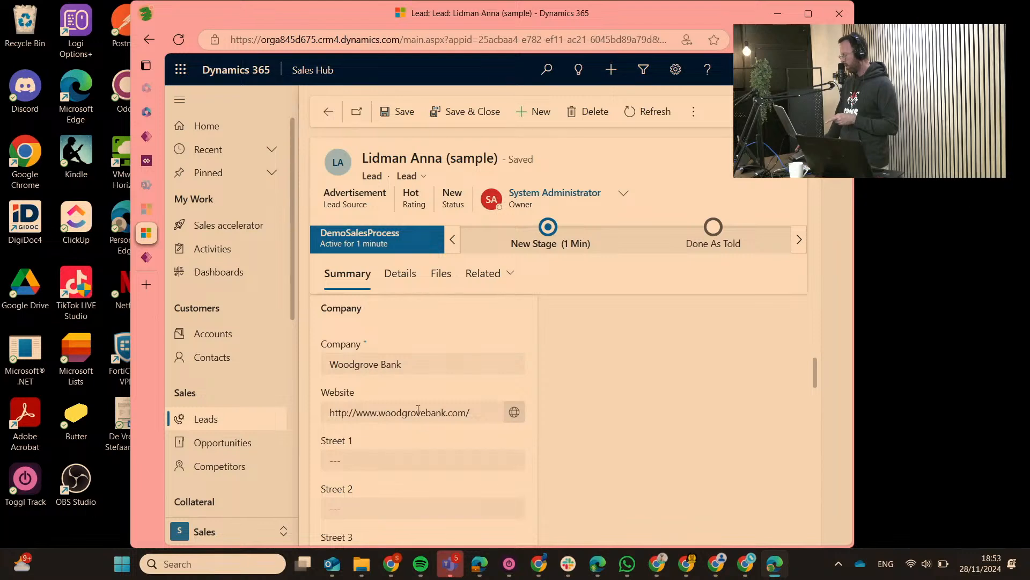
scroll(418, 410, "down", 4)
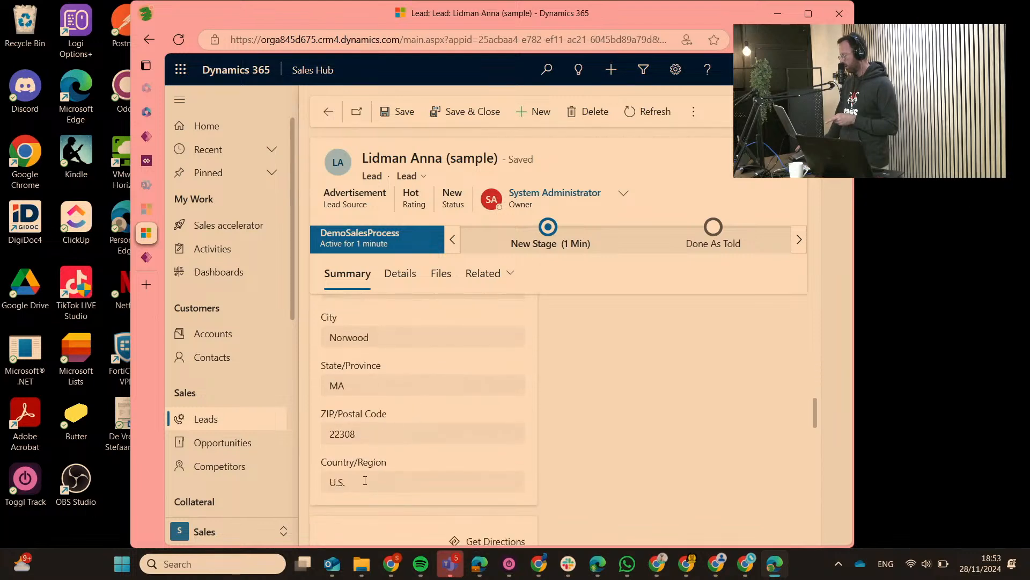
double_click(382, 335)
key("BackSpace")
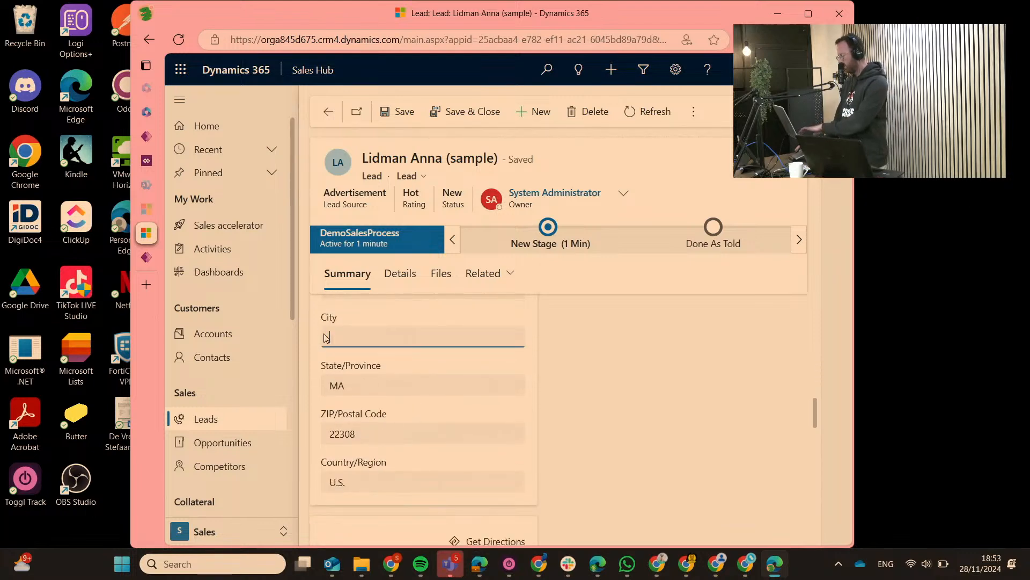
left_click_drag(361, 382, 329, 384)
key("BackSpace")
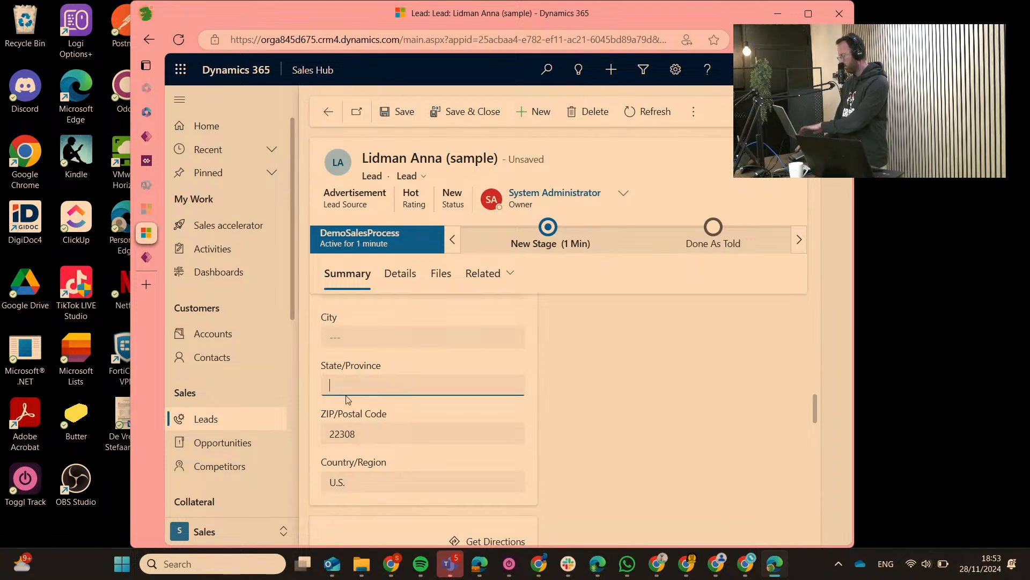
double_click(323, 432)
key("BackSpace")
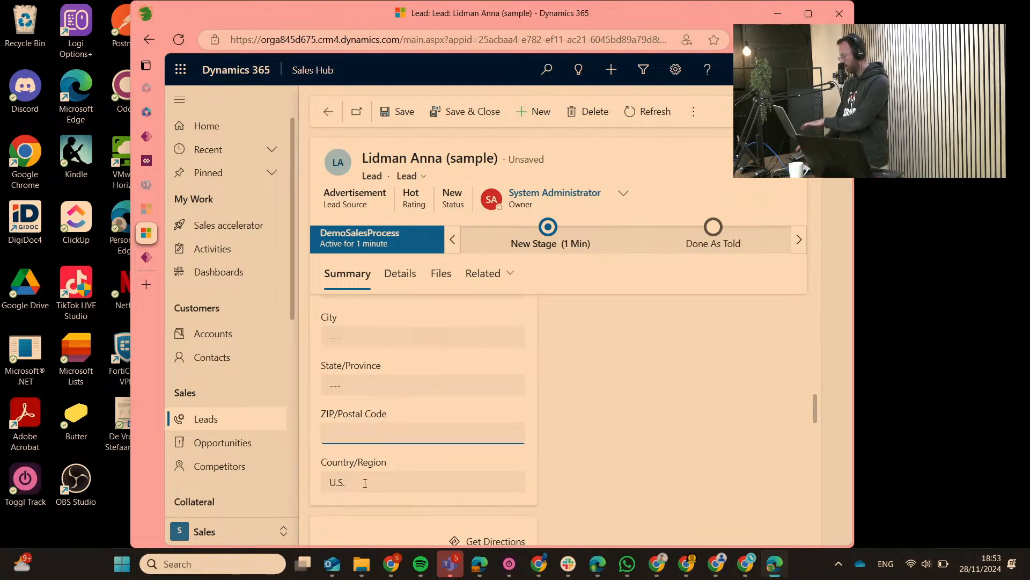
left_click_drag(349, 482, 299, 478)
key("BackSpace")
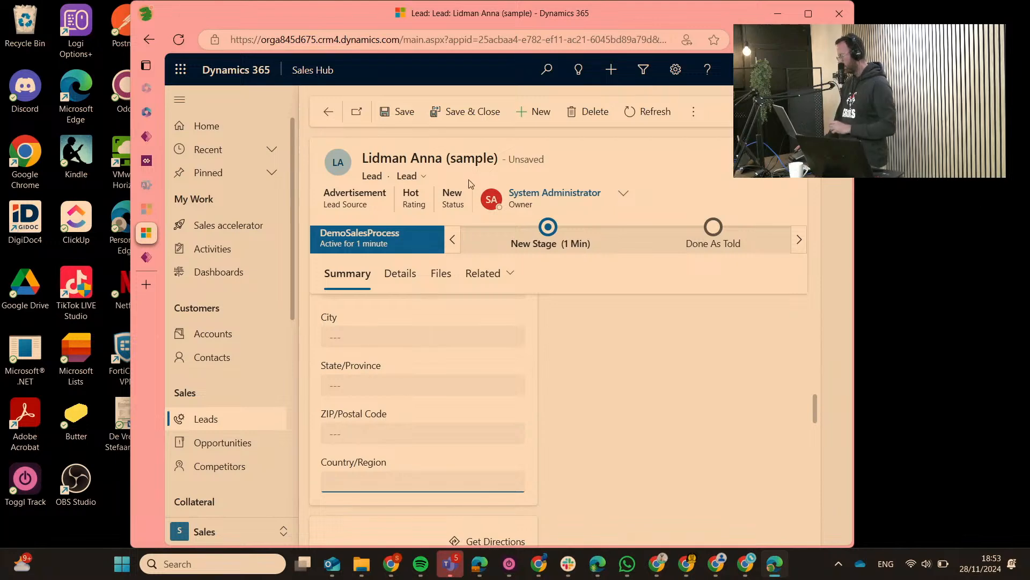
left_click(408, 111)
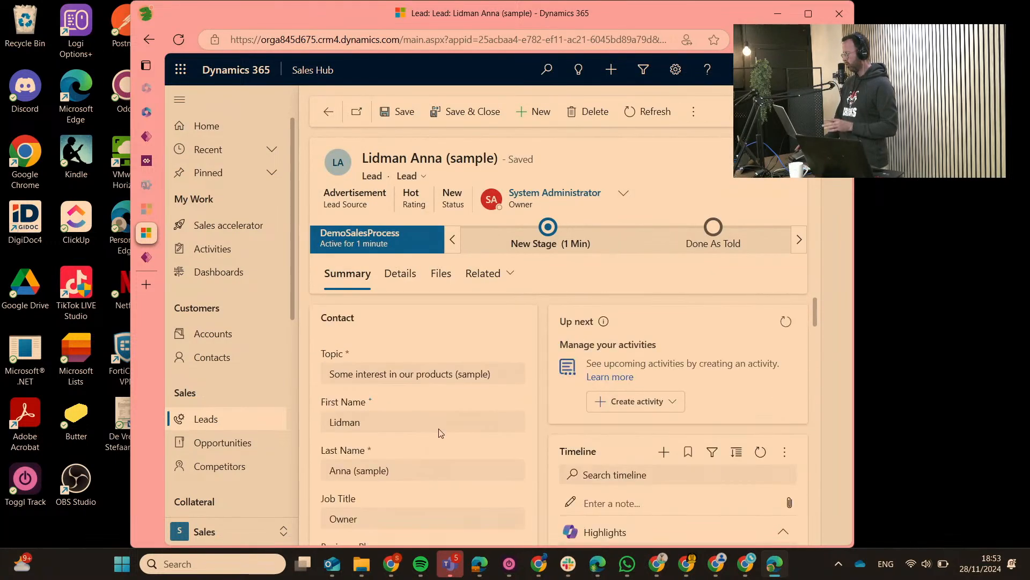
- Test moving the lead with an empty City from New Stage to Done As Told, and return it to New Stage
scroll(440, 430, "down", 6)
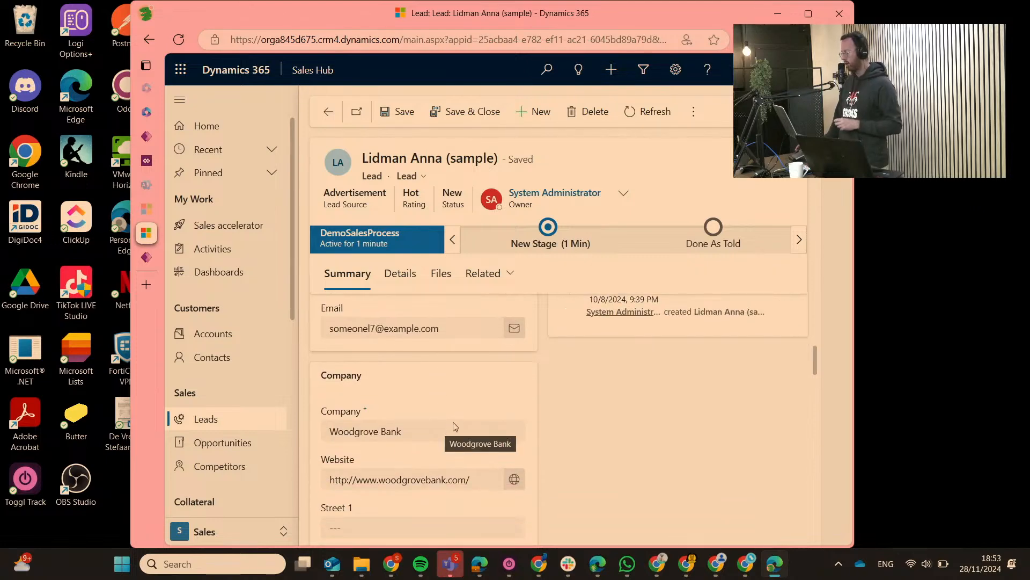
scroll(499, 402, "up", 6)
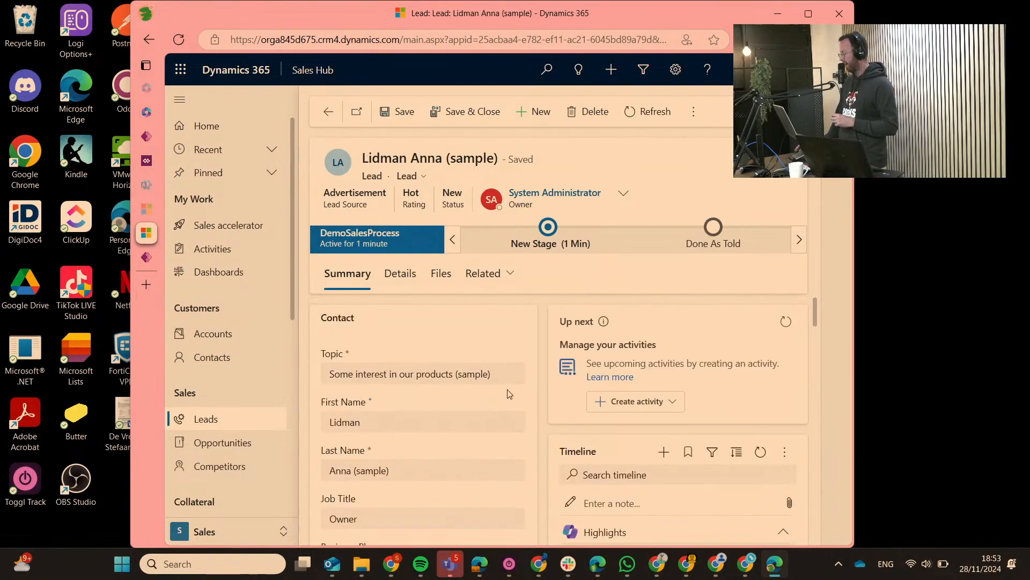
left_click(554, 237)
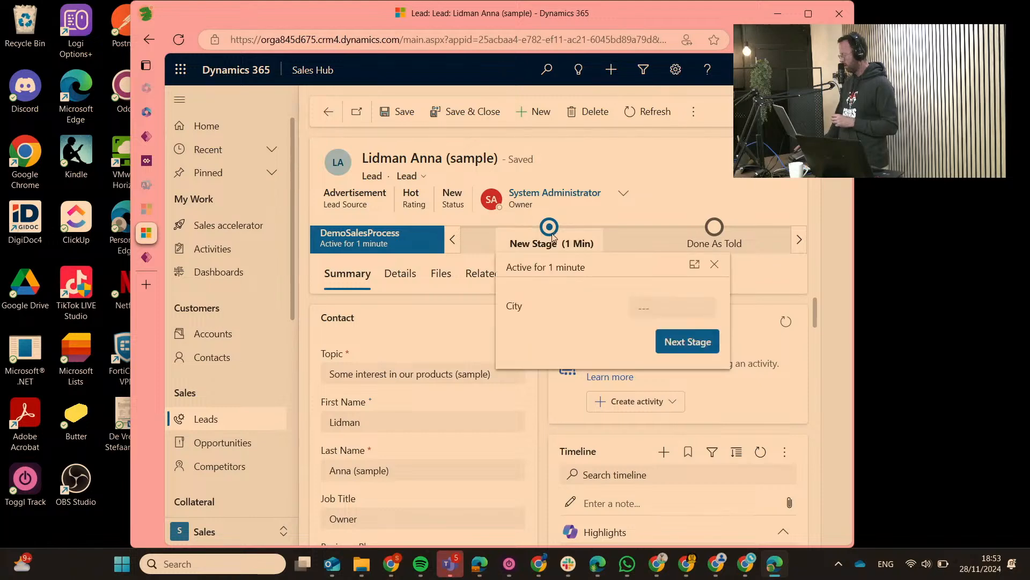
left_click(684, 347)
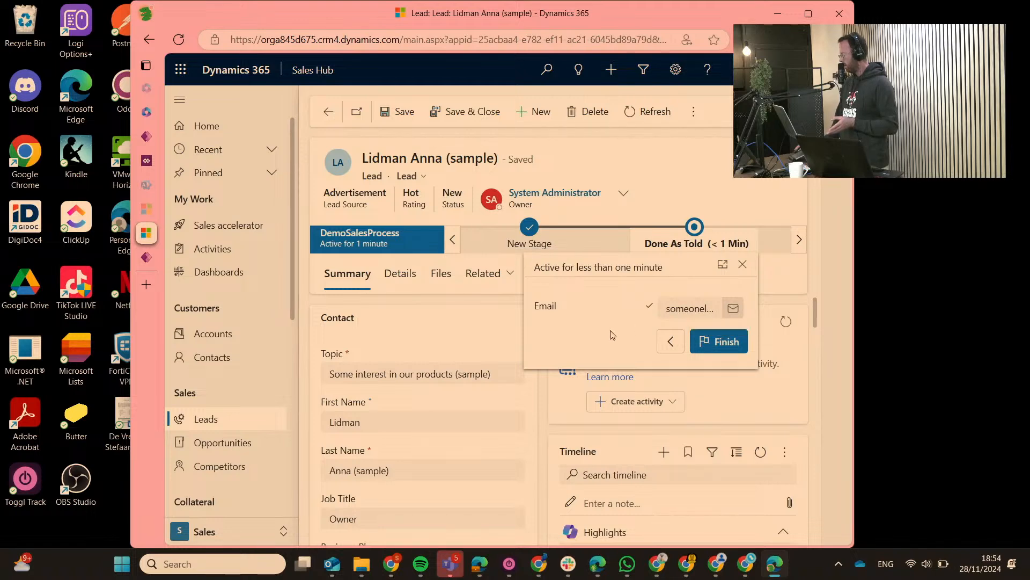
left_click(669, 342)
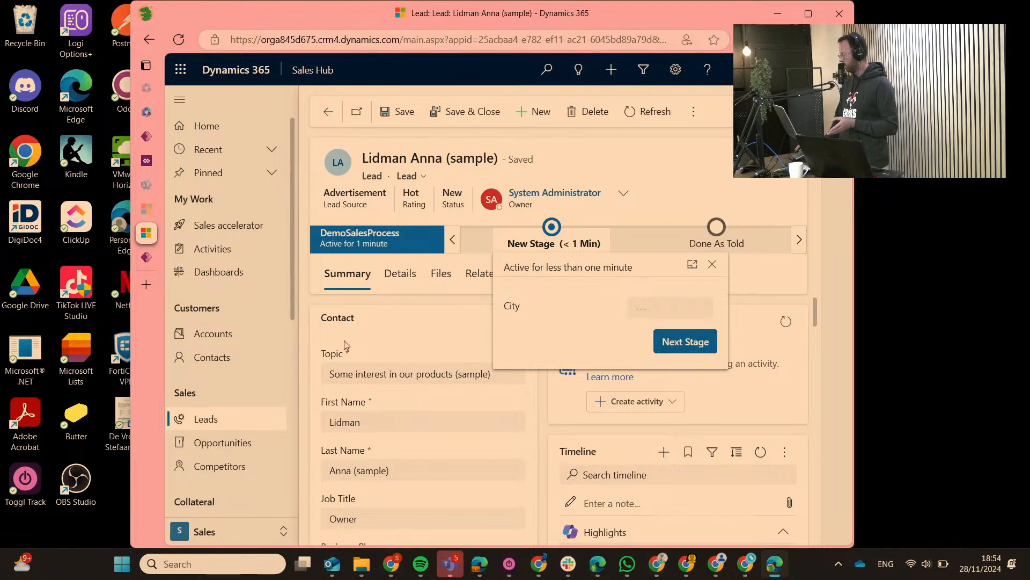
- Try to select the truncated message text in the Who Knows Whom section of the lead's summary
scroll(416, 425, "down", 6)
scroll(416, 424, "up", 5)
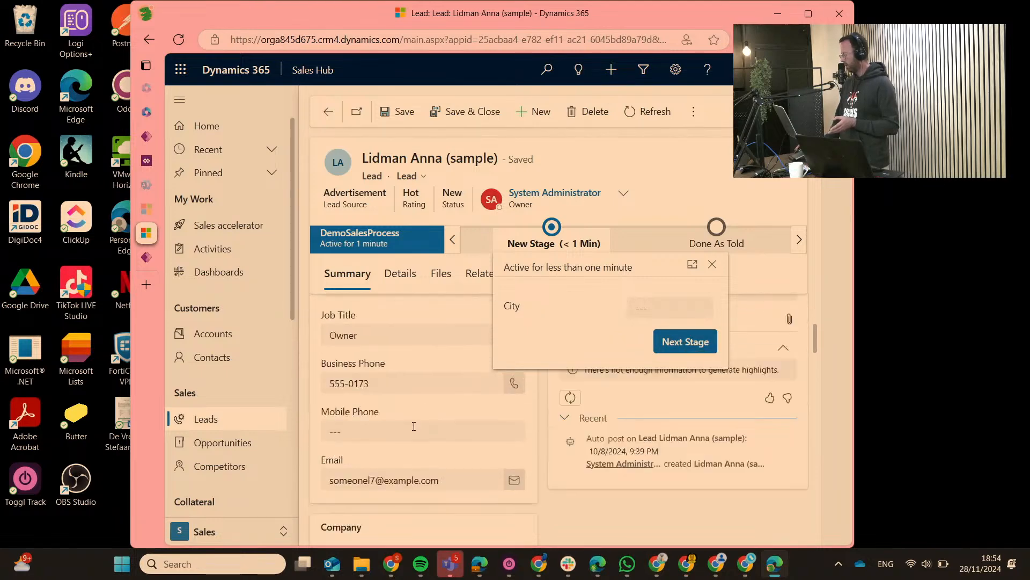
scroll(416, 426, "down", 8)
scroll(415, 428, "down", 3)
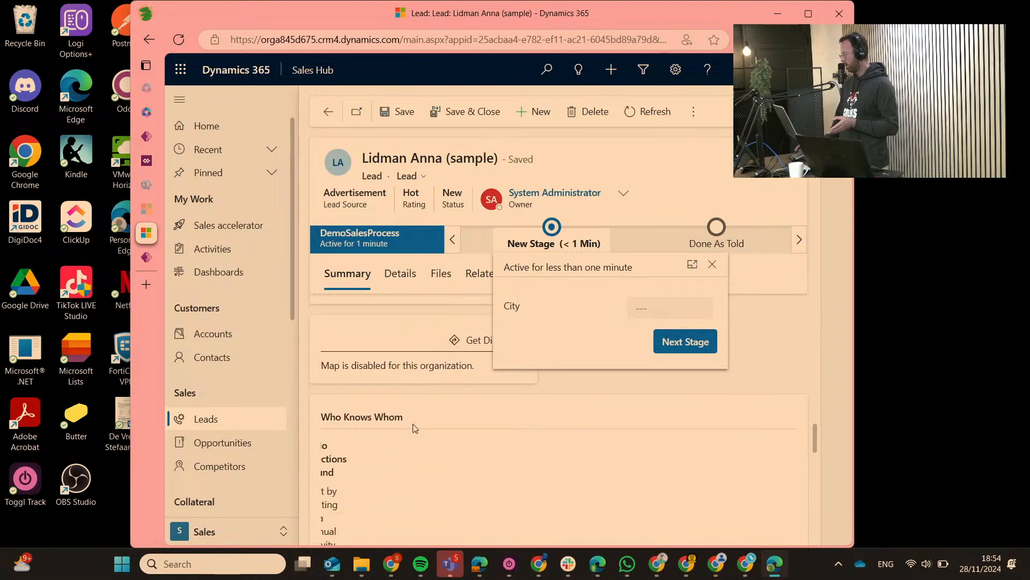
scroll(415, 427, "up", 3)
scroll(414, 425, "down", 7)
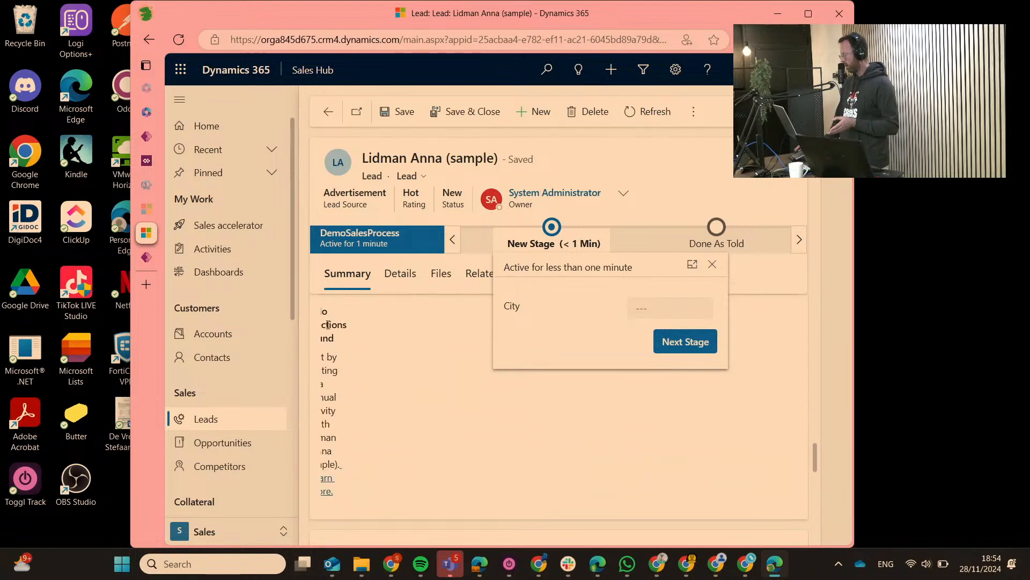
left_click_drag(328, 325, 333, 492)
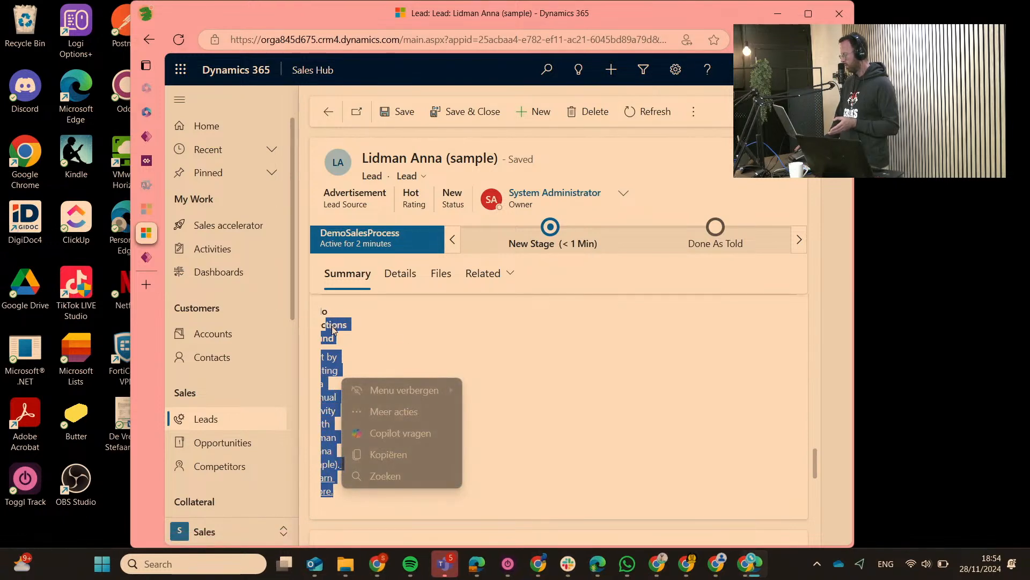
left_click(328, 322)
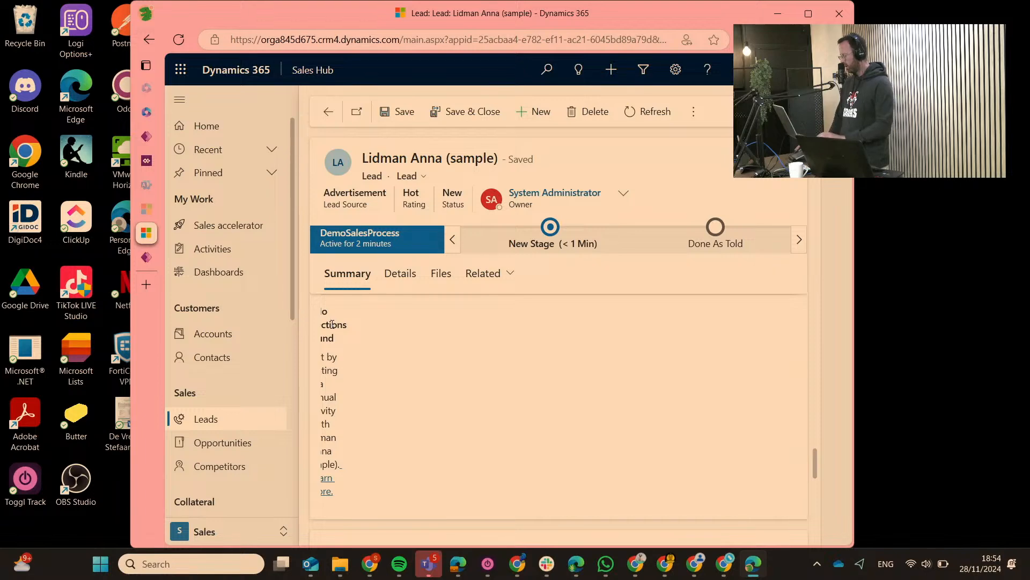
key("ctrl+a")
left_click_drag(334, 505, 322, 289)
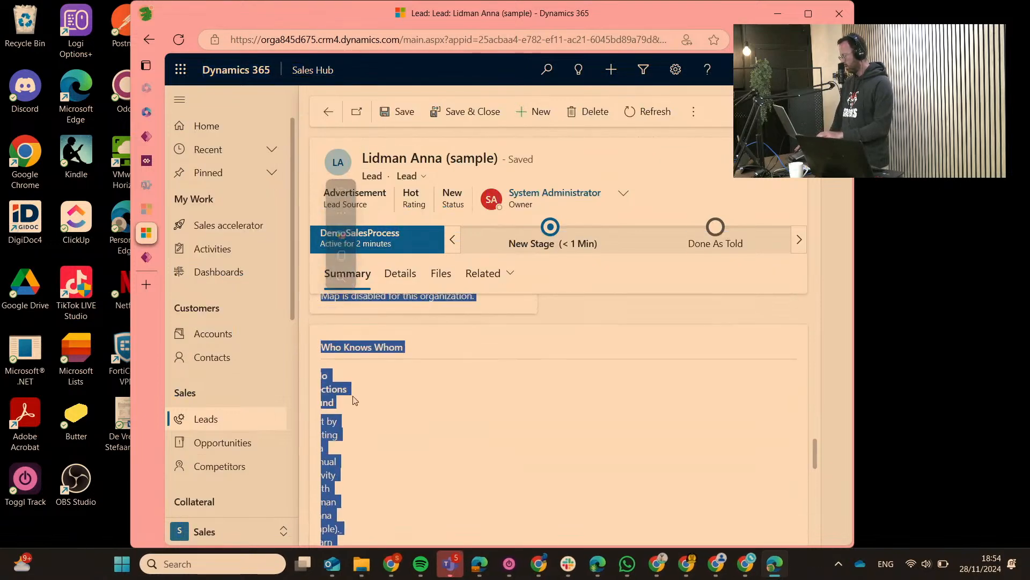
left_click(348, 427)
- Select and copy the whole truncated message in the Who Knows Whom section of the lead's summary
scroll(346, 402, "down", 6)
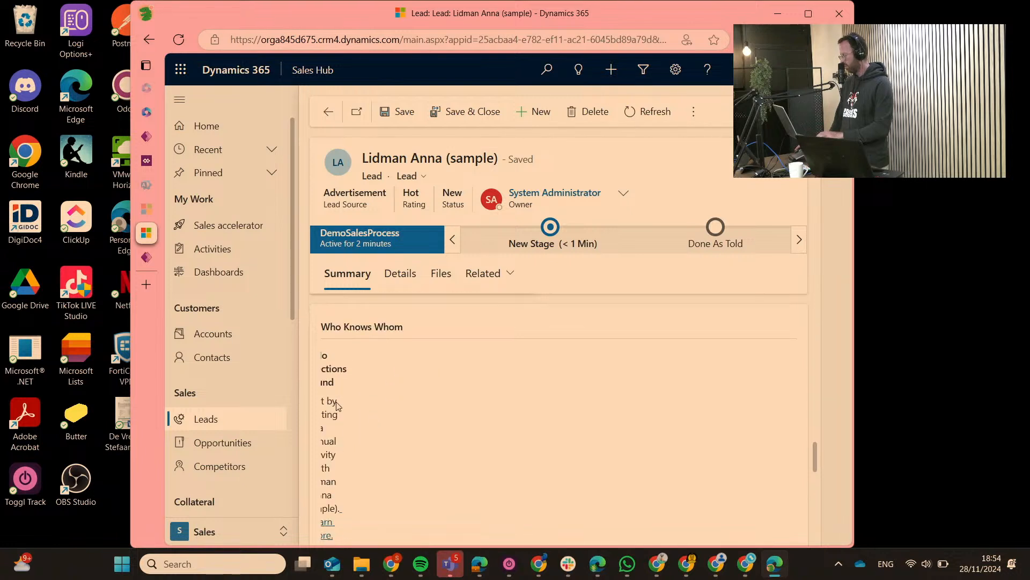
scroll(348, 380, "up", 4)
scroll(348, 380, "up", 4)
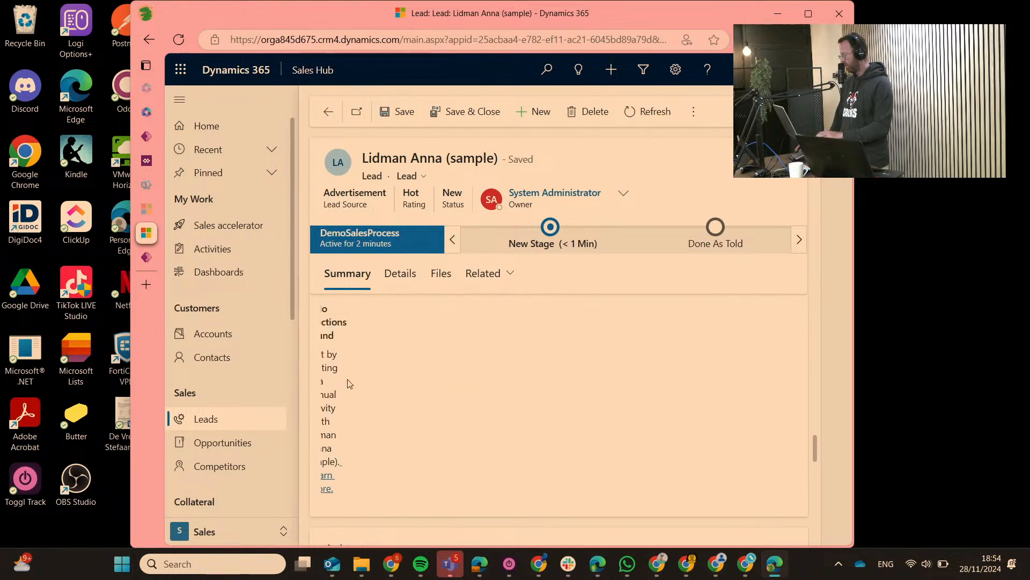
scroll(344, 399, "down", 3)
left_click_drag(335, 489, 320, 312)
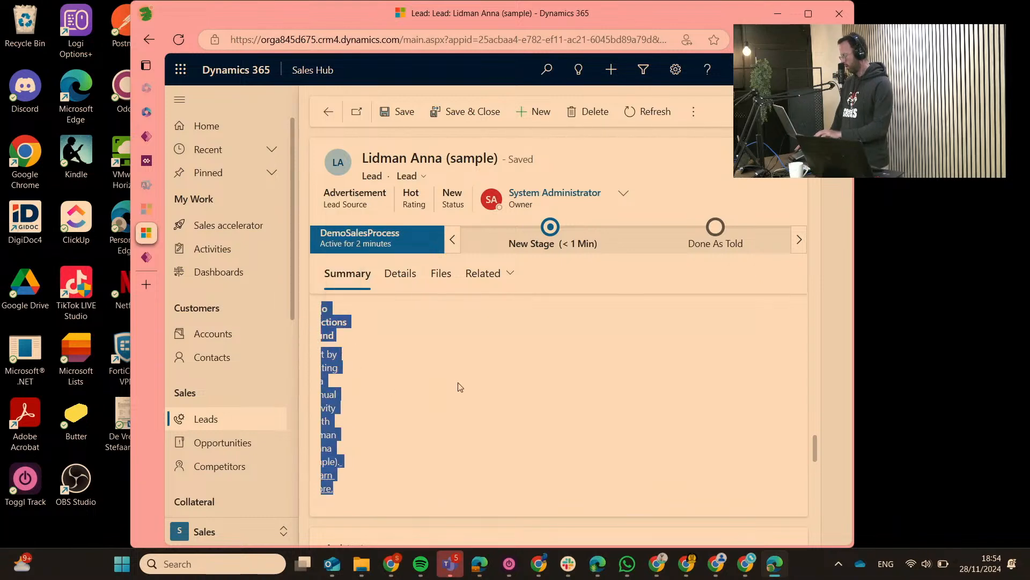
- Switch to Notepad, paste the copied Who Knows Whom message into a new untitled document to read it, and close Notepad
key("super")
type("not")
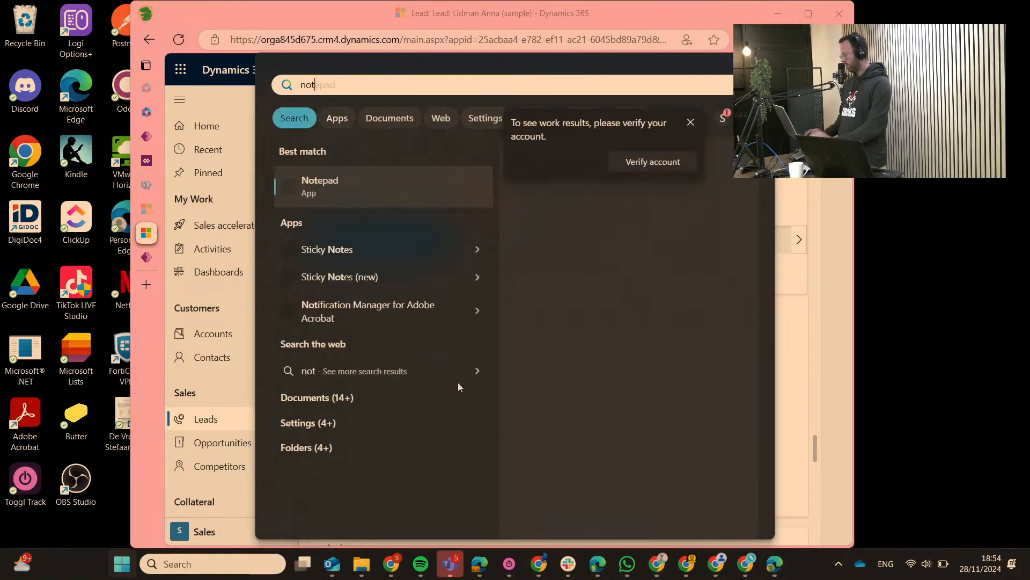
left_click(386, 182)
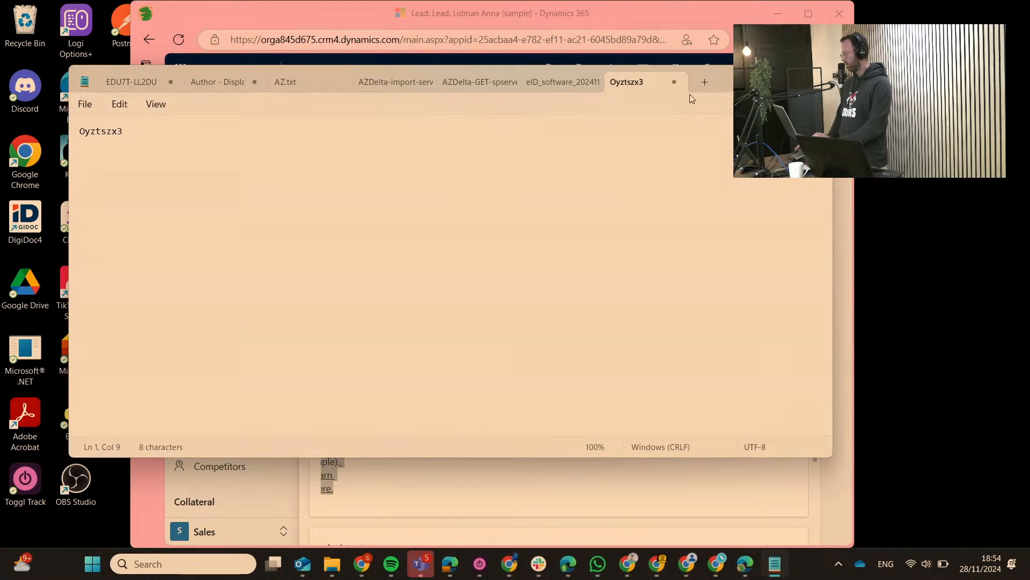
left_click(702, 82)
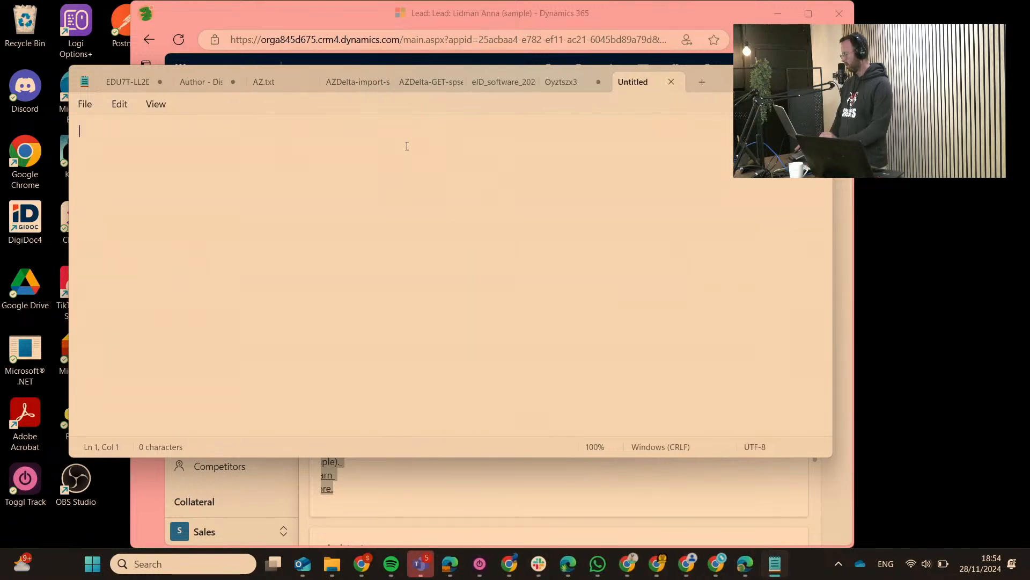
type("o connections found Start by creating a manual activity with Lidman Anna (sample). Learn More.")
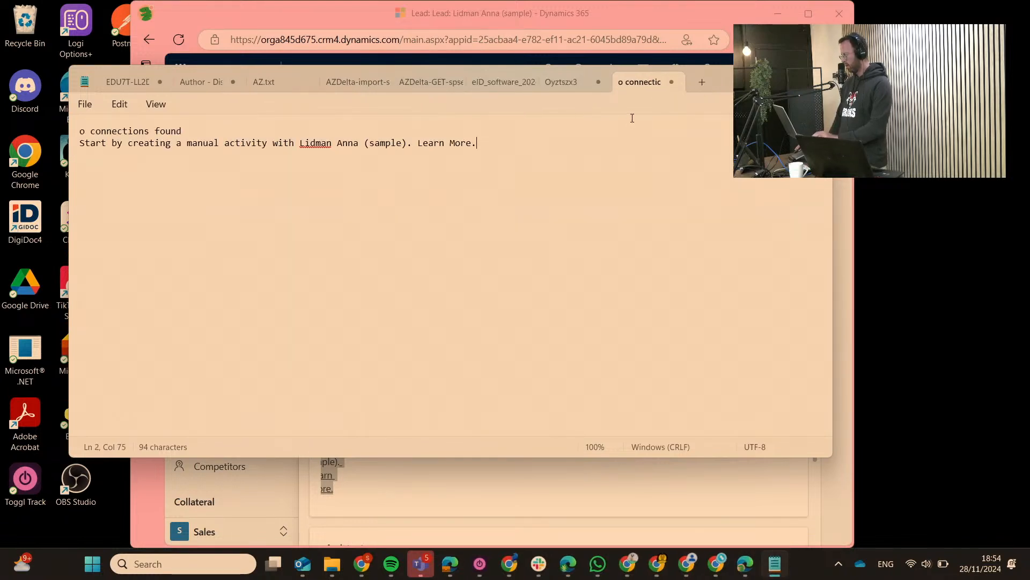
key("alt+F4")
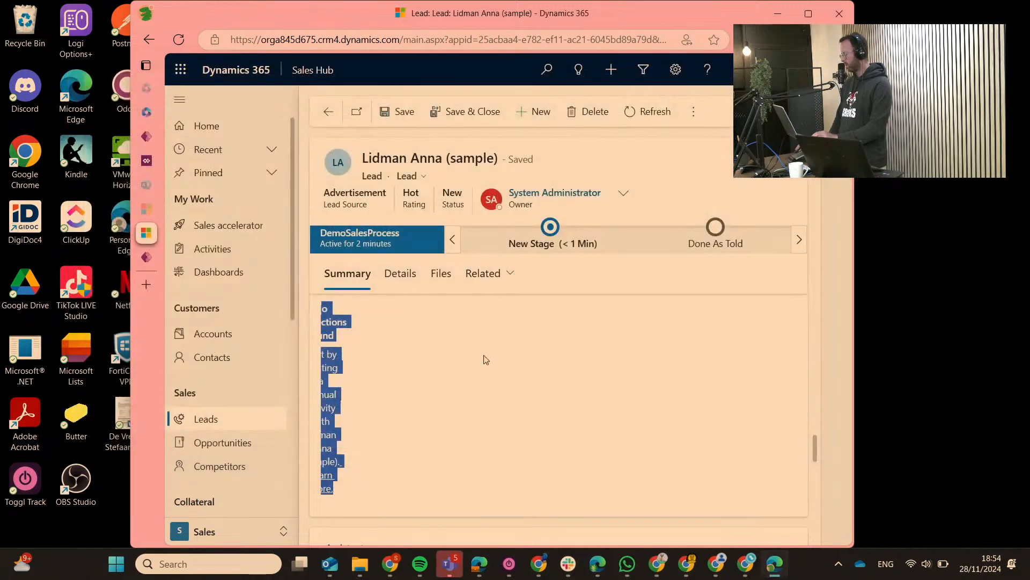
left_click(420, 366)
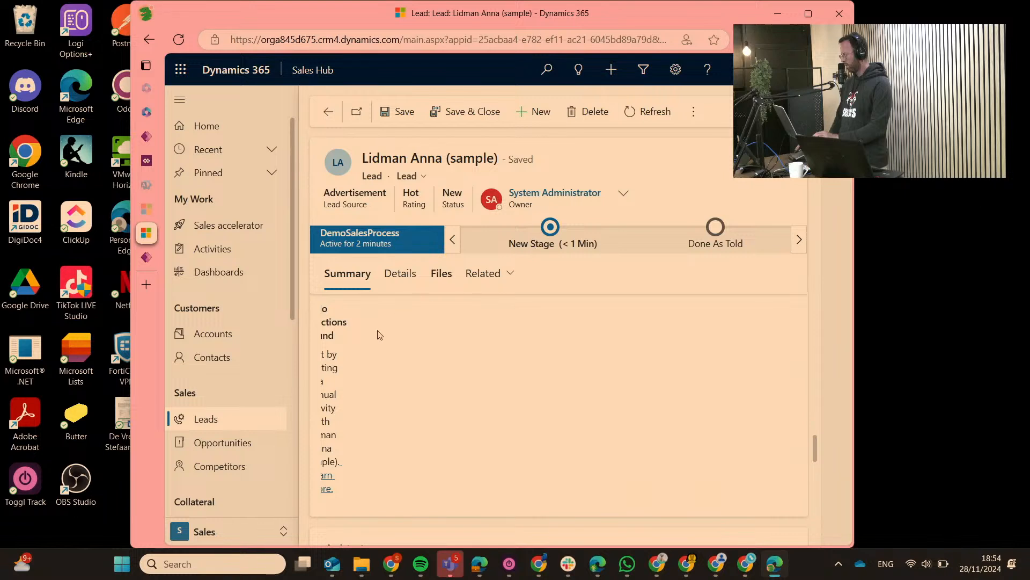
- Check the Done As Told stage from the lead's Details, and move the lead there from New Stage with City empty
left_click(402, 288)
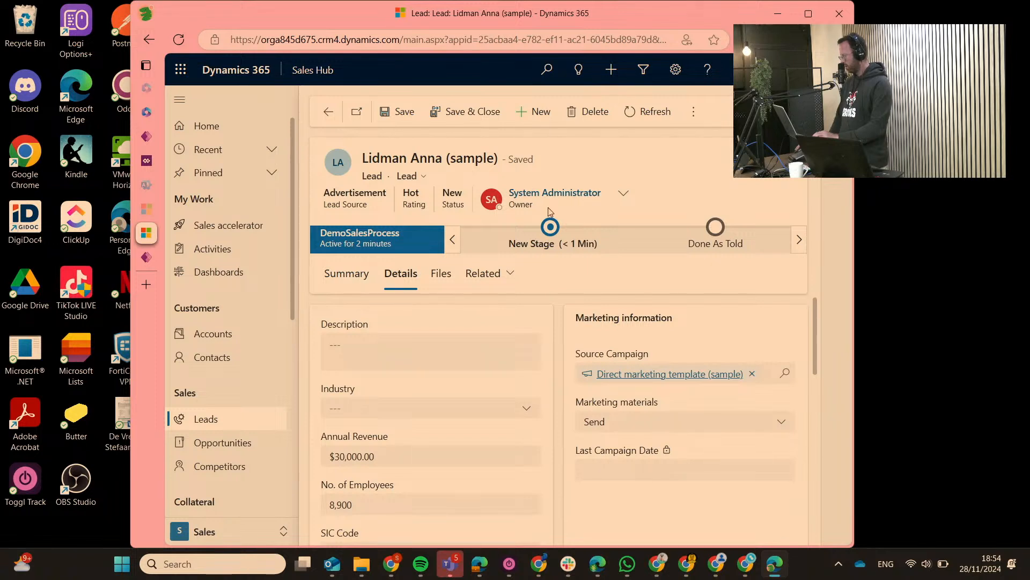
left_click(716, 241)
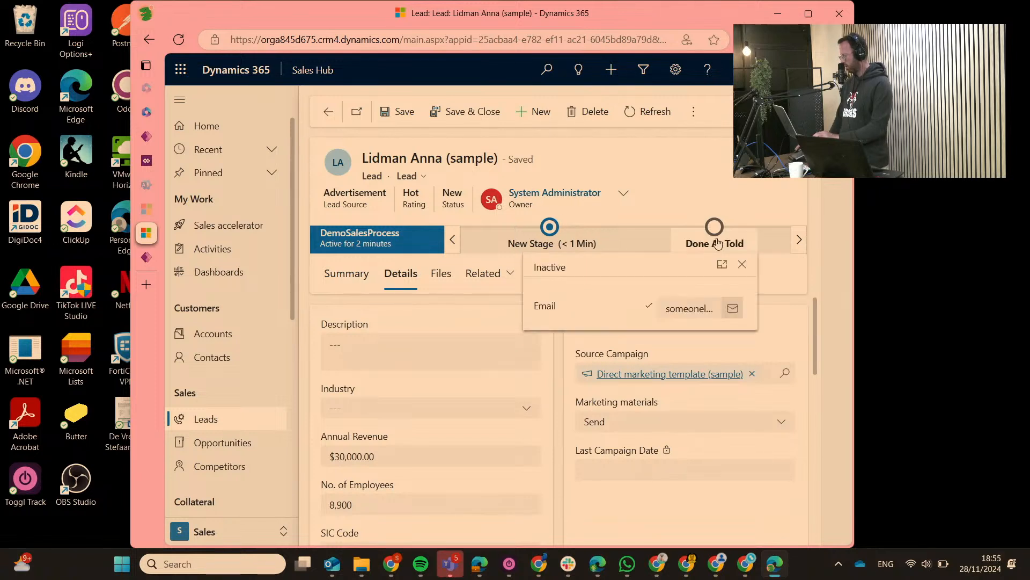
left_click(546, 244)
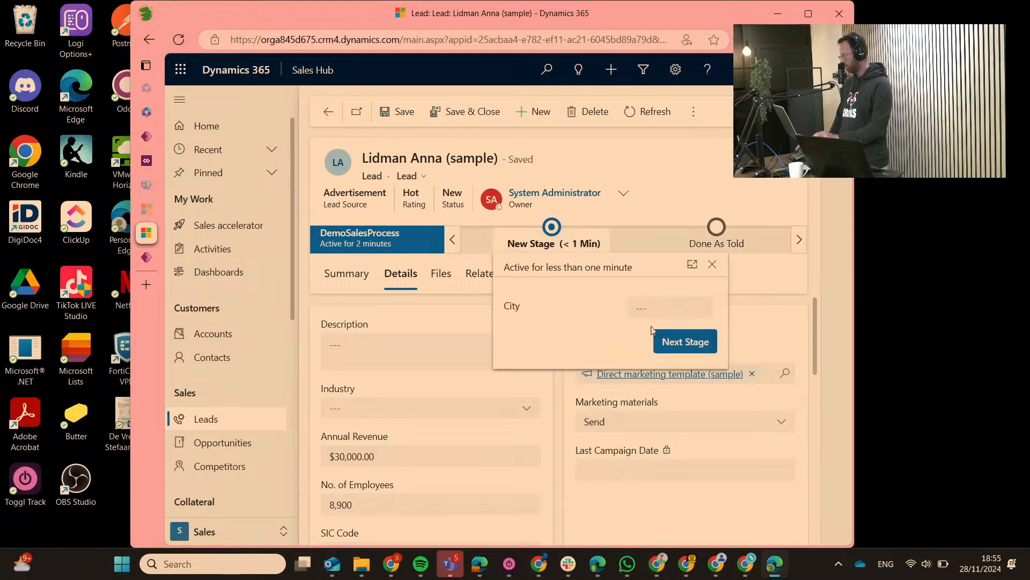
left_click(685, 342)
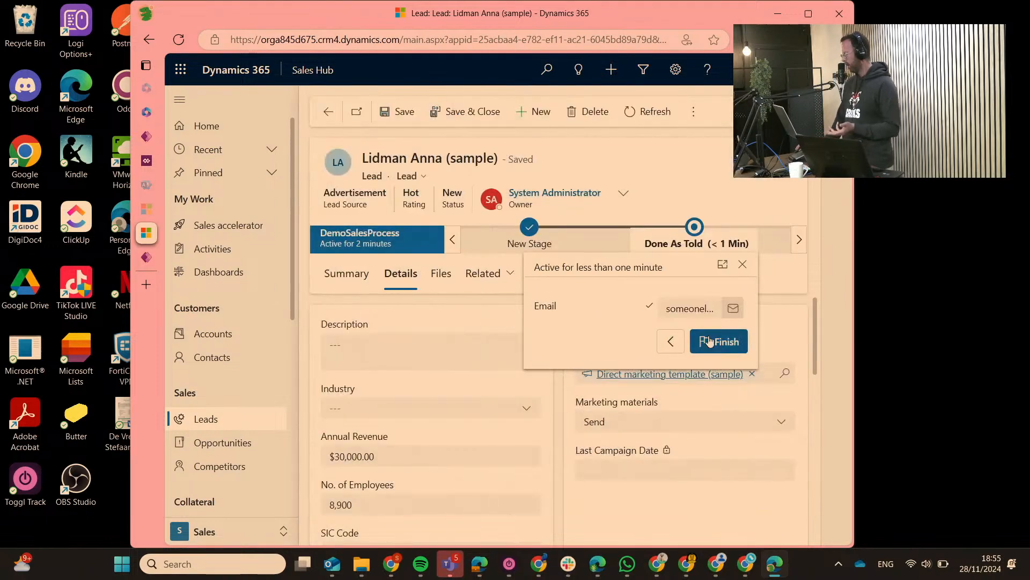
left_click(743, 265)
- Examine the lead's Details fields and the address fields in the Company section of its Summary
scroll(395, 369, "down", 10)
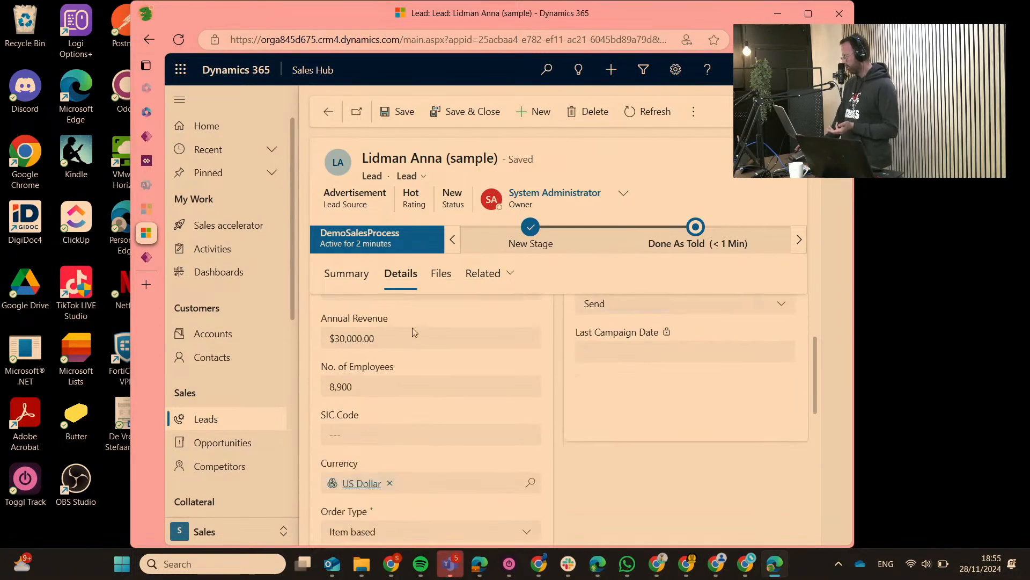
scroll(396, 369, "up", 5)
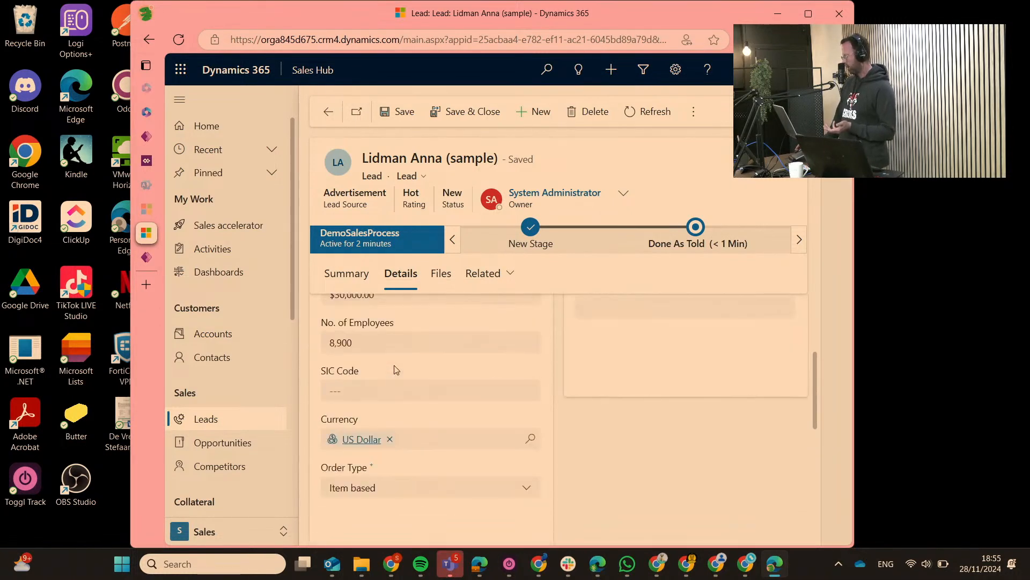
scroll(392, 354, "up", 4)
left_click(346, 273)
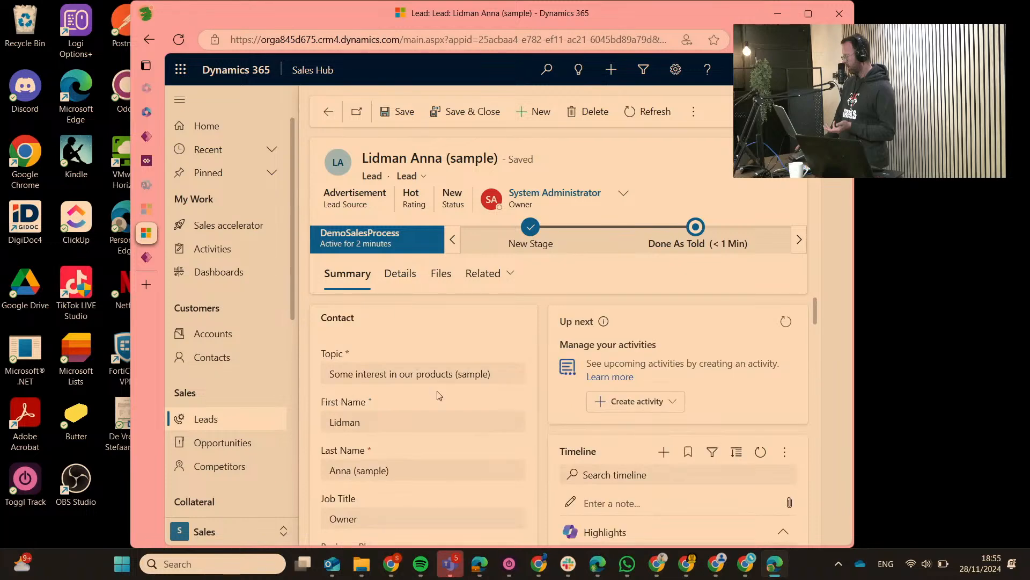
scroll(436, 391, "down", 4)
scroll(436, 392, "down", 6)
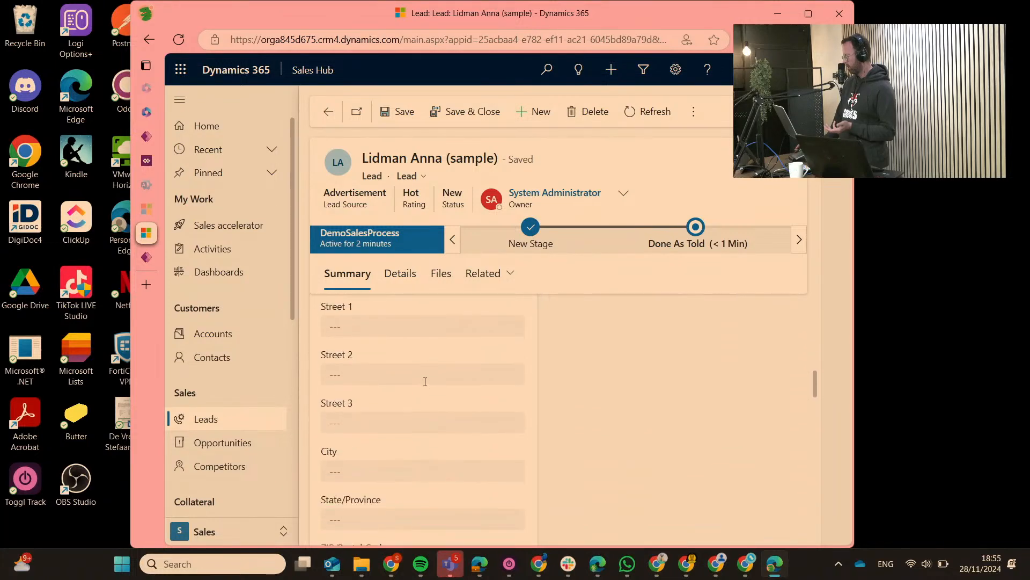
left_click(380, 324)
scroll(380, 333, "up", 7)
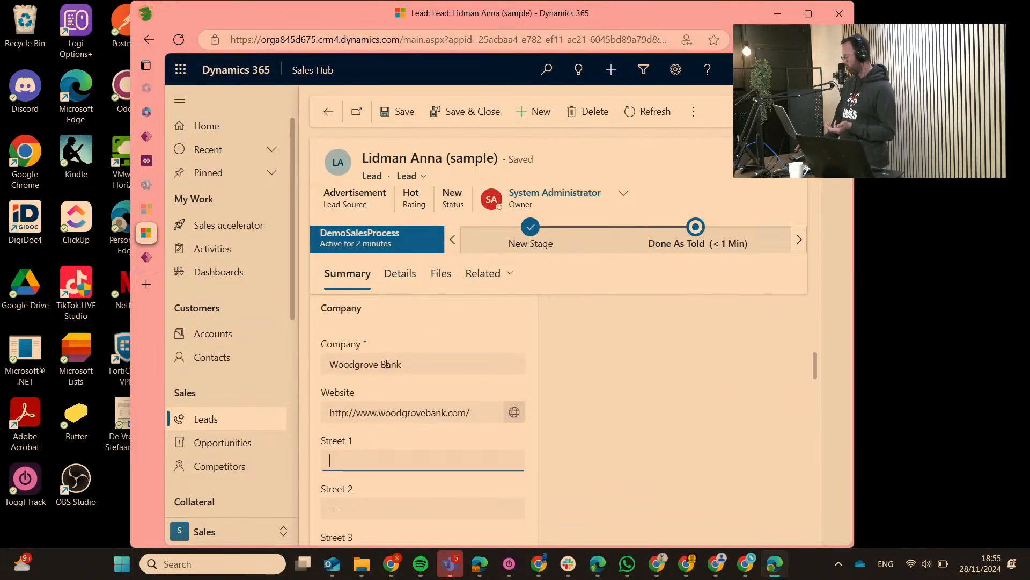
scroll(370, 383, "up", 2)
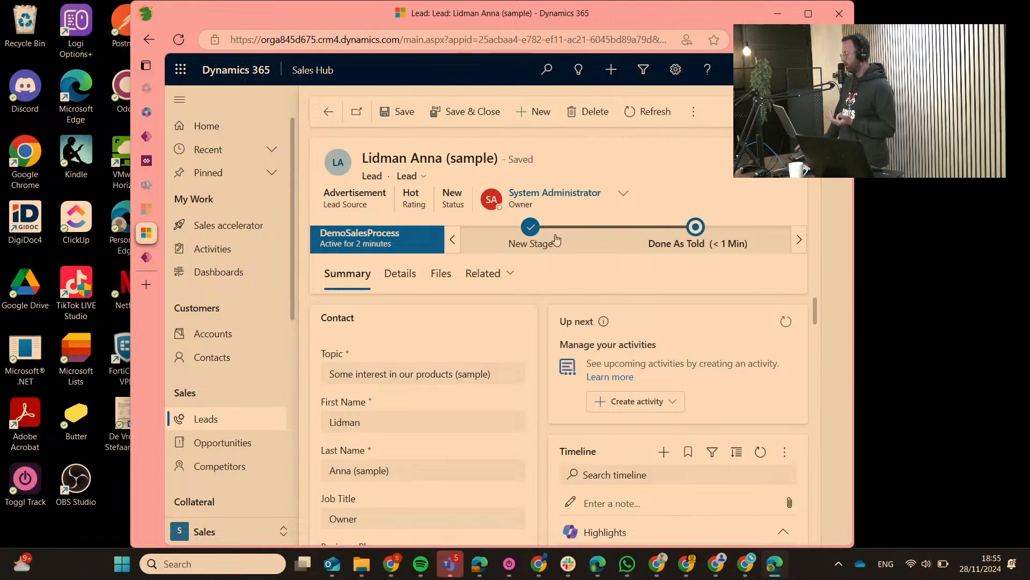
- Set New Stage active again in DemoSalesProcess and check its City field
left_click(543, 243)
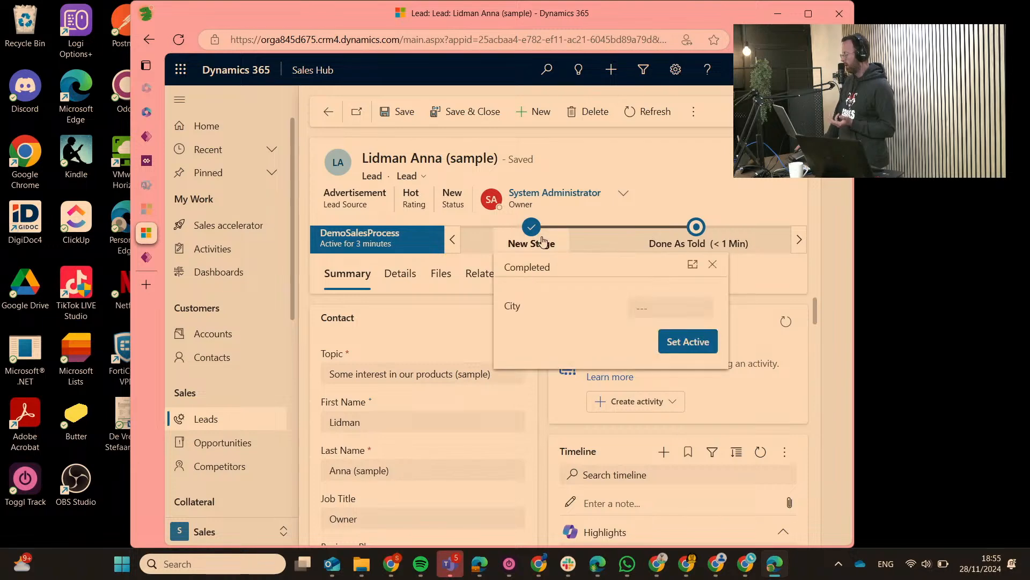
left_click(681, 342)
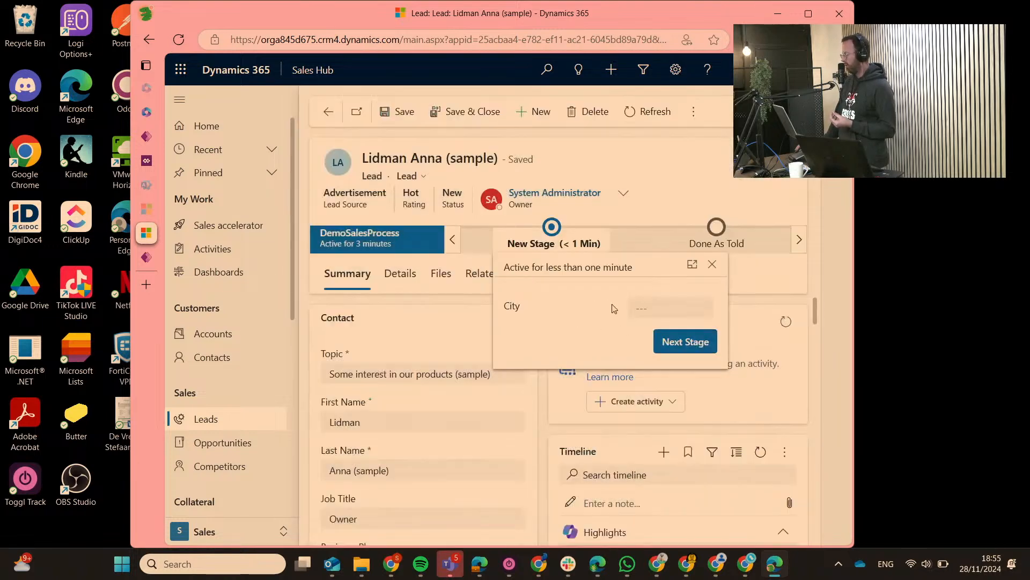
left_click(653, 305)
left_click_drag(500, 311, 550, 313)
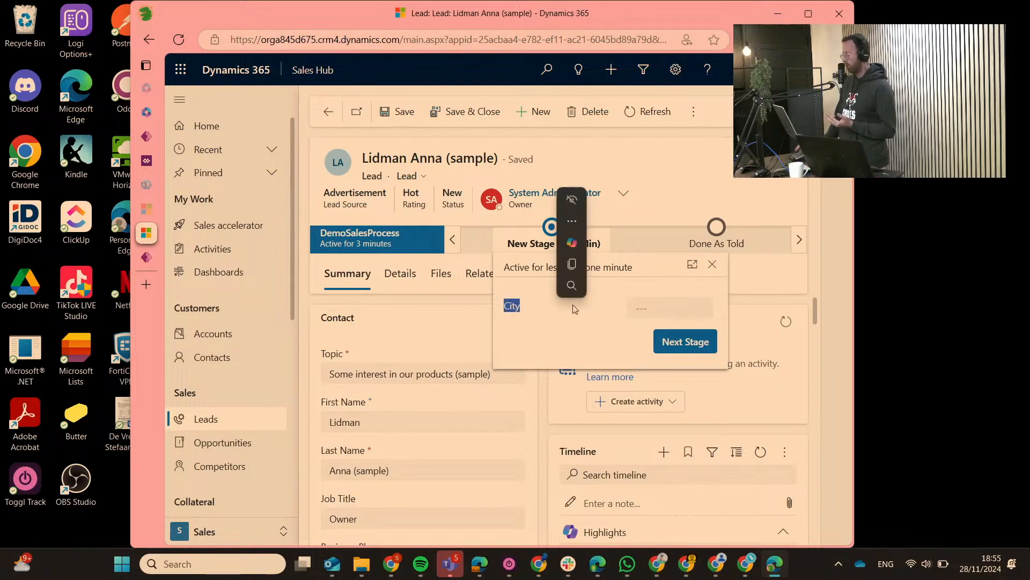
left_click(648, 306)
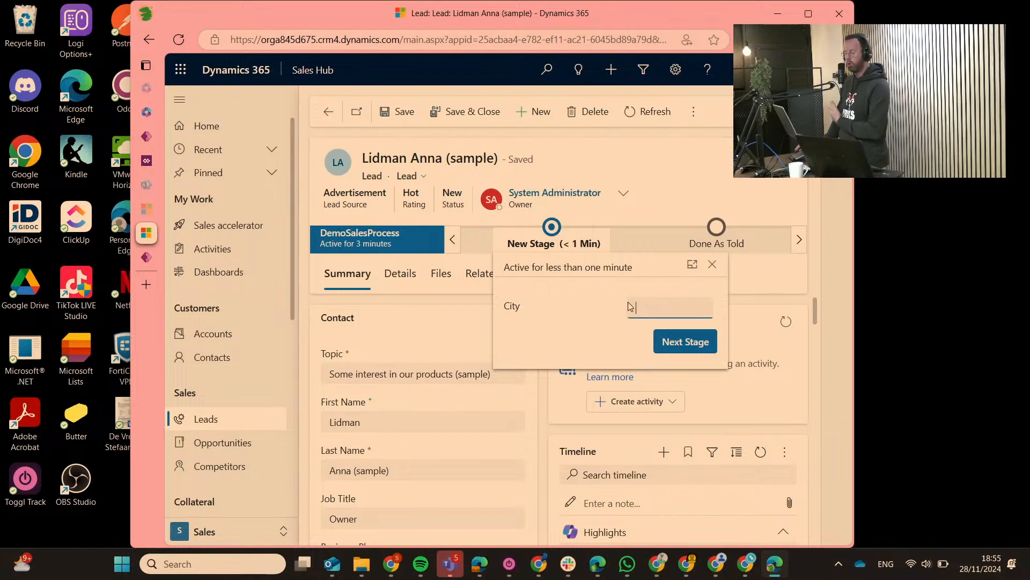
left_click(656, 166)
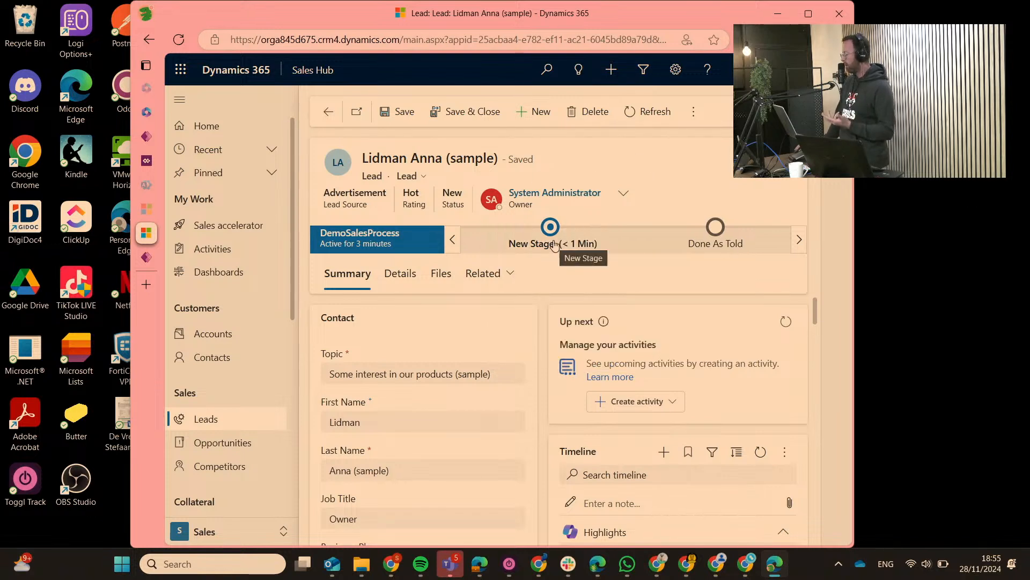
- Check the address fields in the Company section of the lead's Summary while it is in New Stage
left_click(691, 112)
left_click(694, 111)
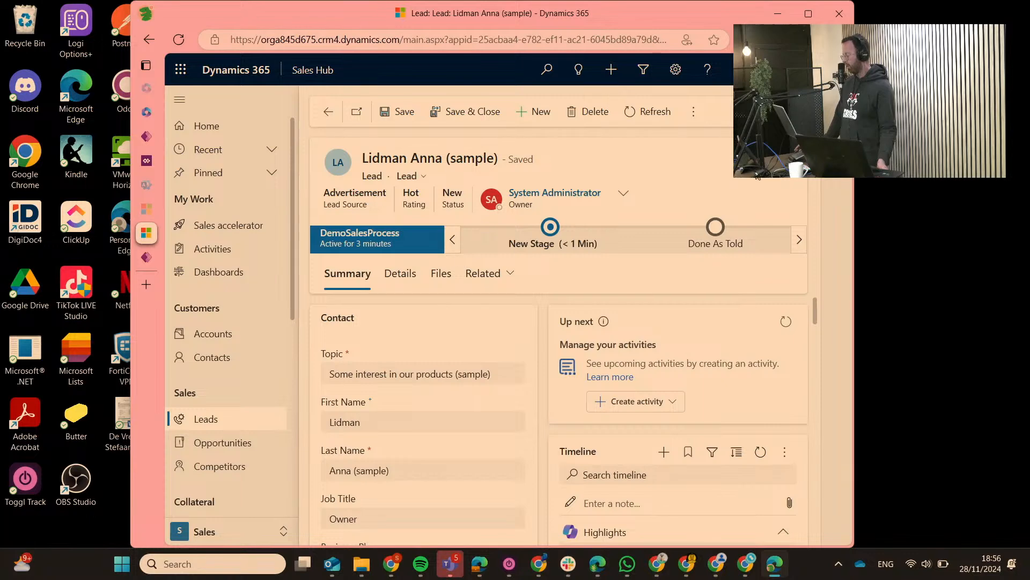
scroll(480, 314, "down", 1)
scroll(481, 314, "down", 4)
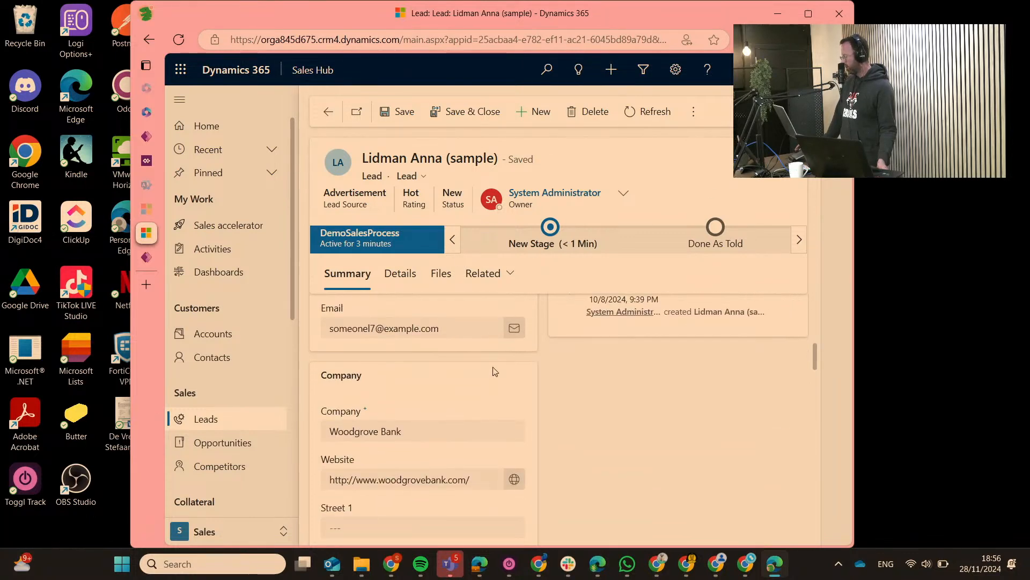
scroll(536, 370, "down", 1)
scroll(590, 382, "down", 5)
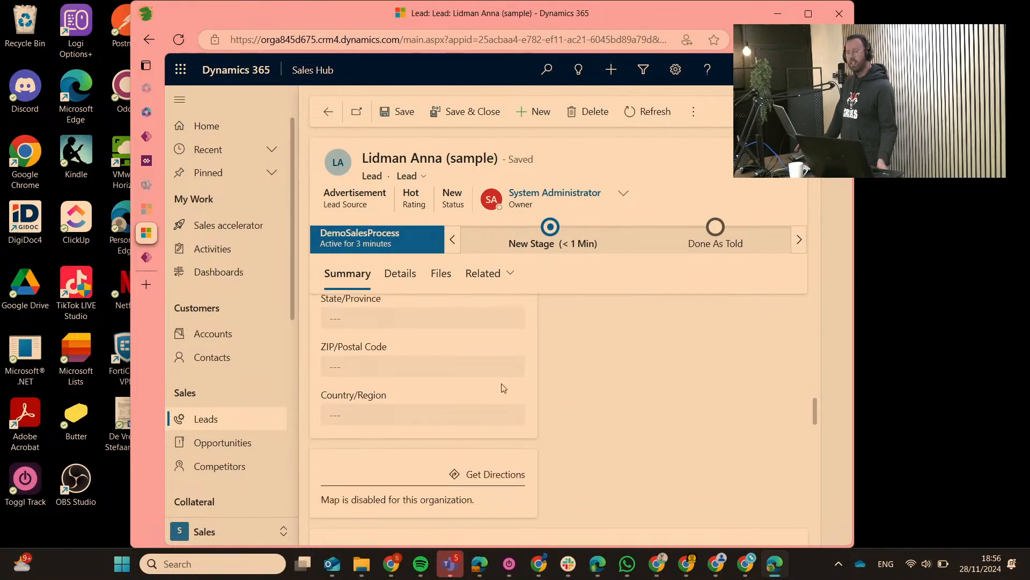